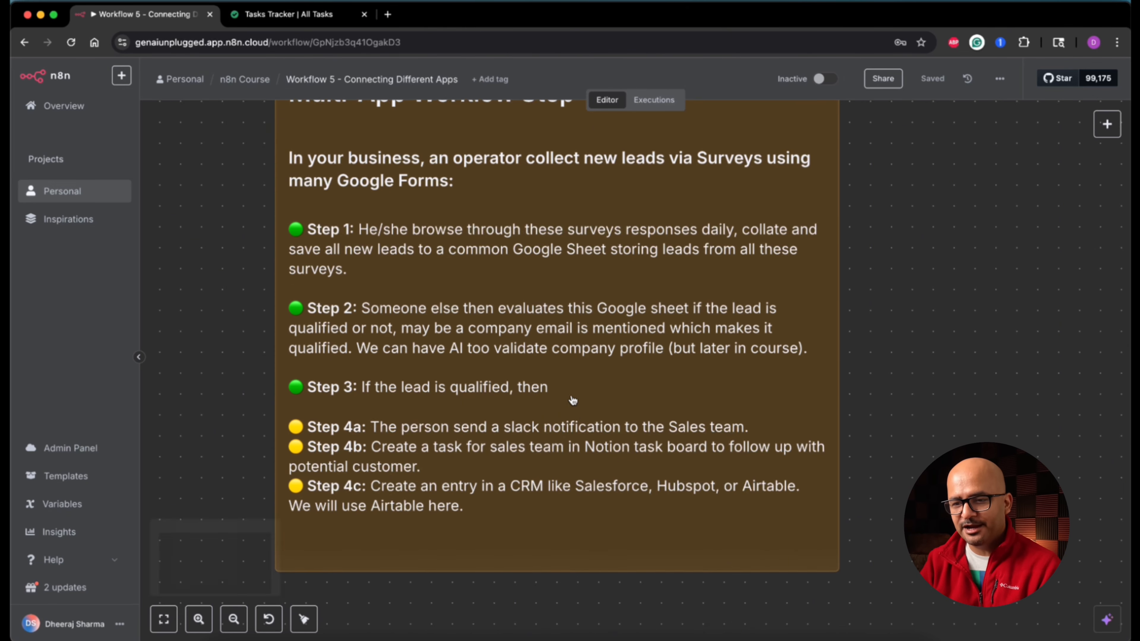
pyautogui.scroll(-4, 572, 400)
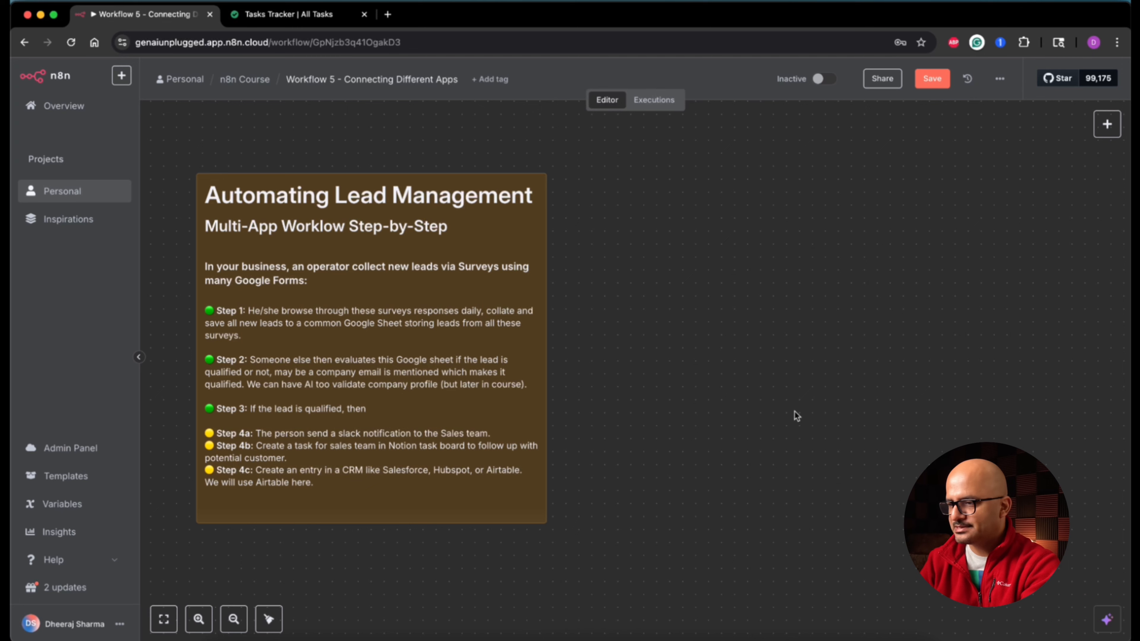
# Step: Add an 'On webhook call' trigger and set its HTTP Method to POST
pyautogui.click(1108, 126)
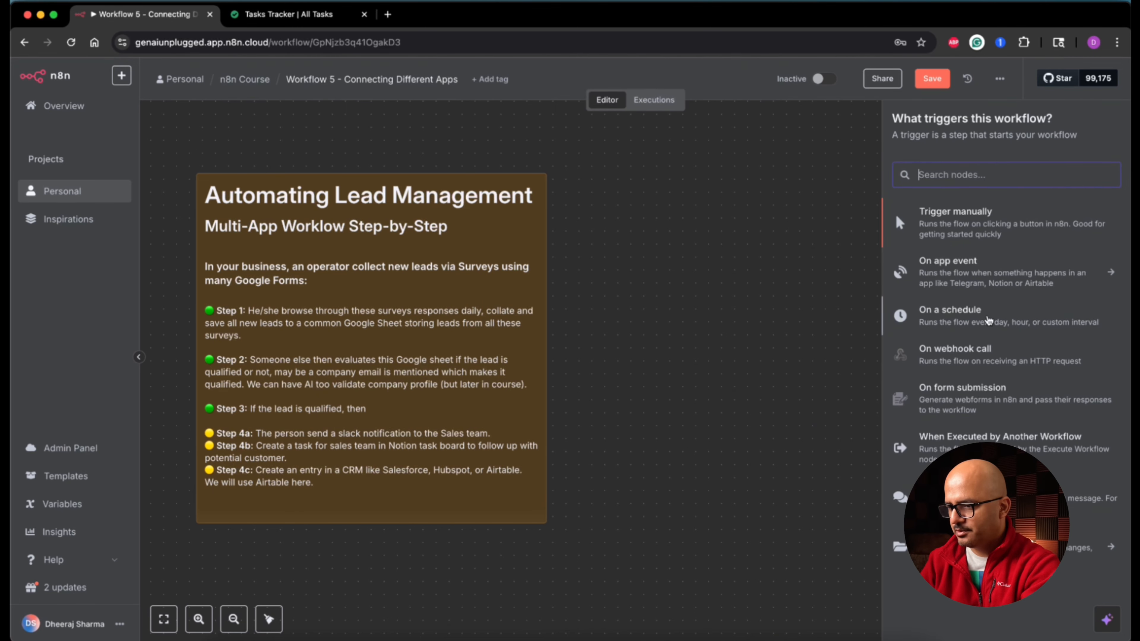
pyautogui.click(955, 349)
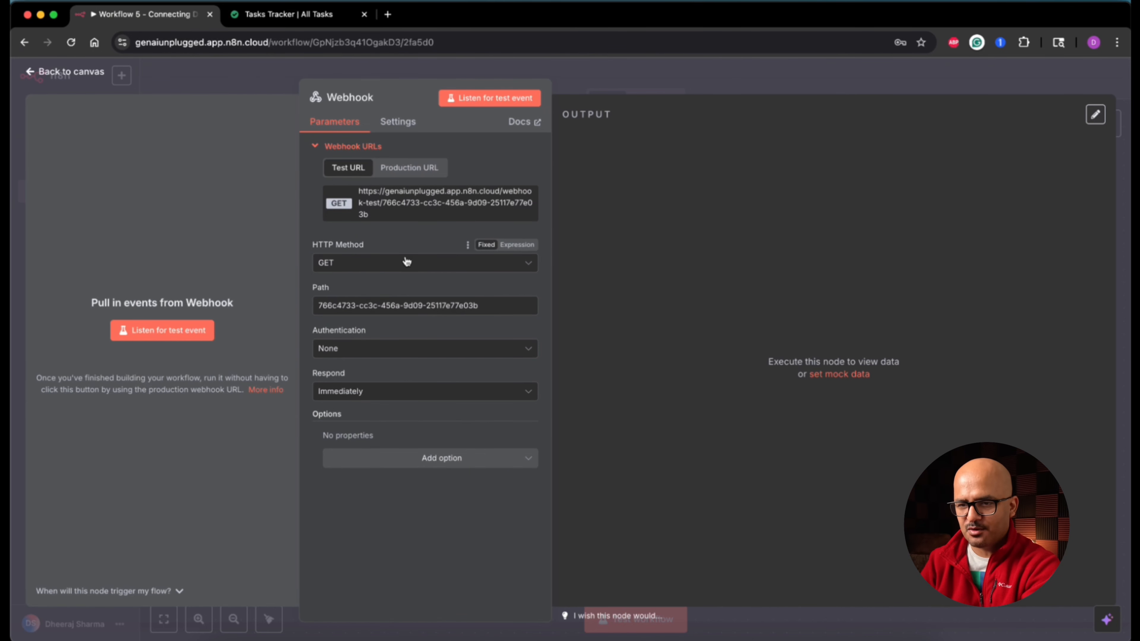
pyautogui.click(410, 270)
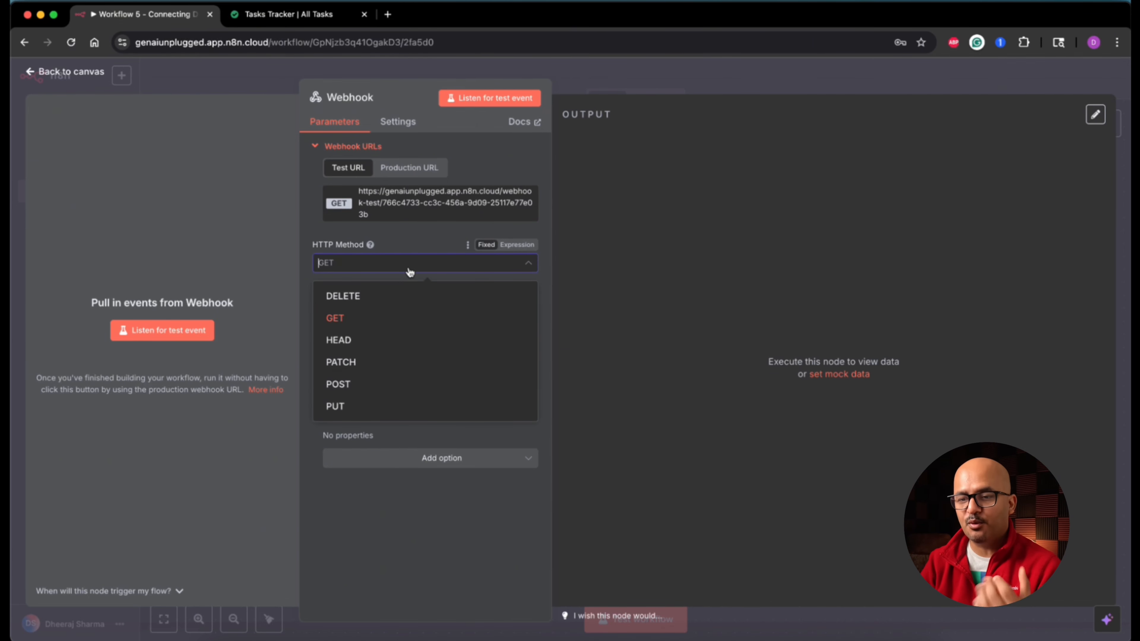
pyautogui.click(384, 387)
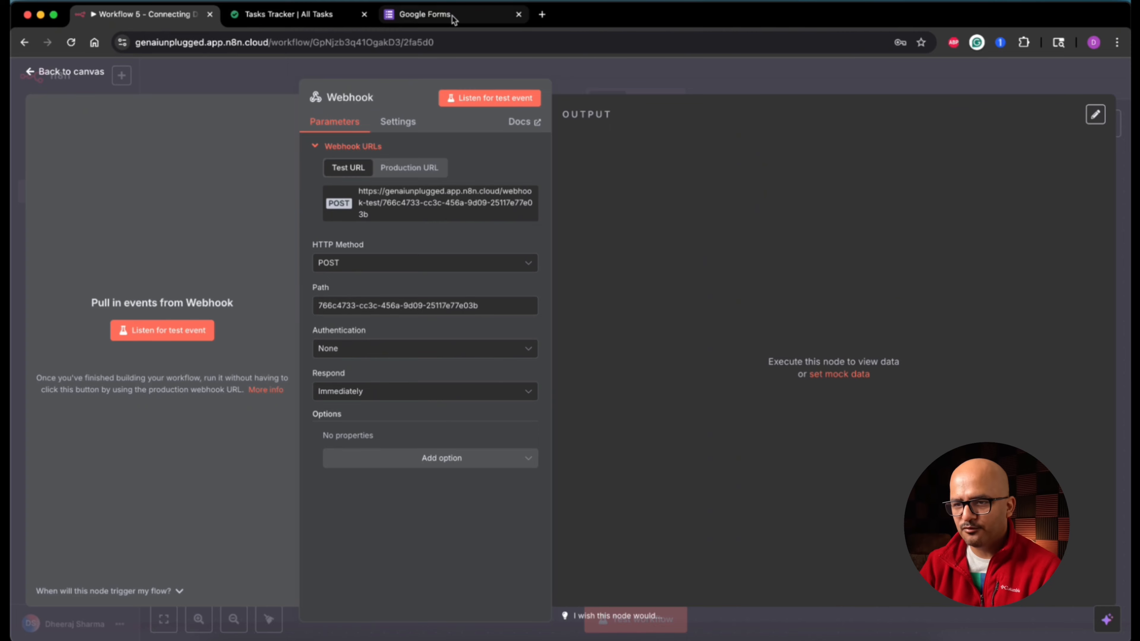
pyautogui.click(449, 14)
pyautogui.click(279, 387)
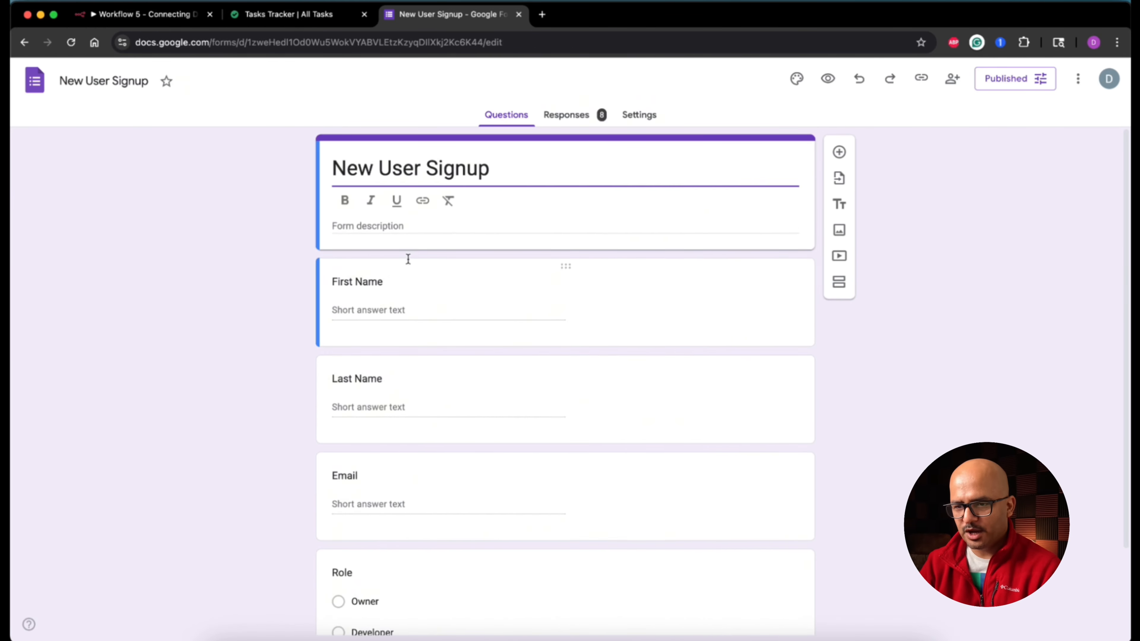
pyautogui.scroll(-3, 270, 433)
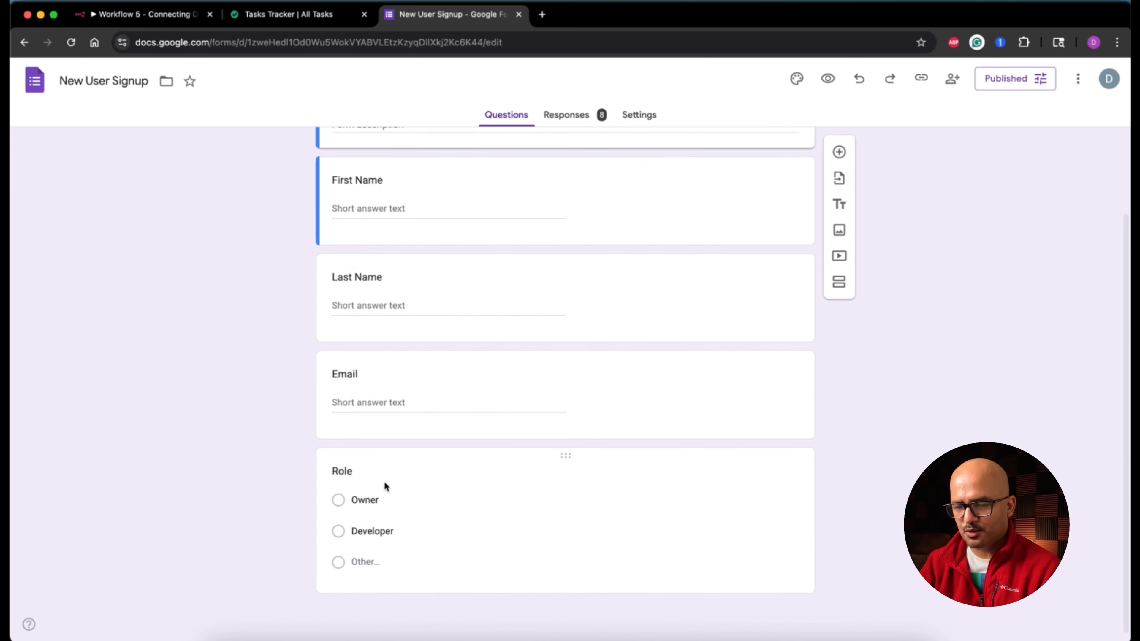
pyautogui.scroll(1, 587, 380)
pyautogui.scroll(2, 588, 381)
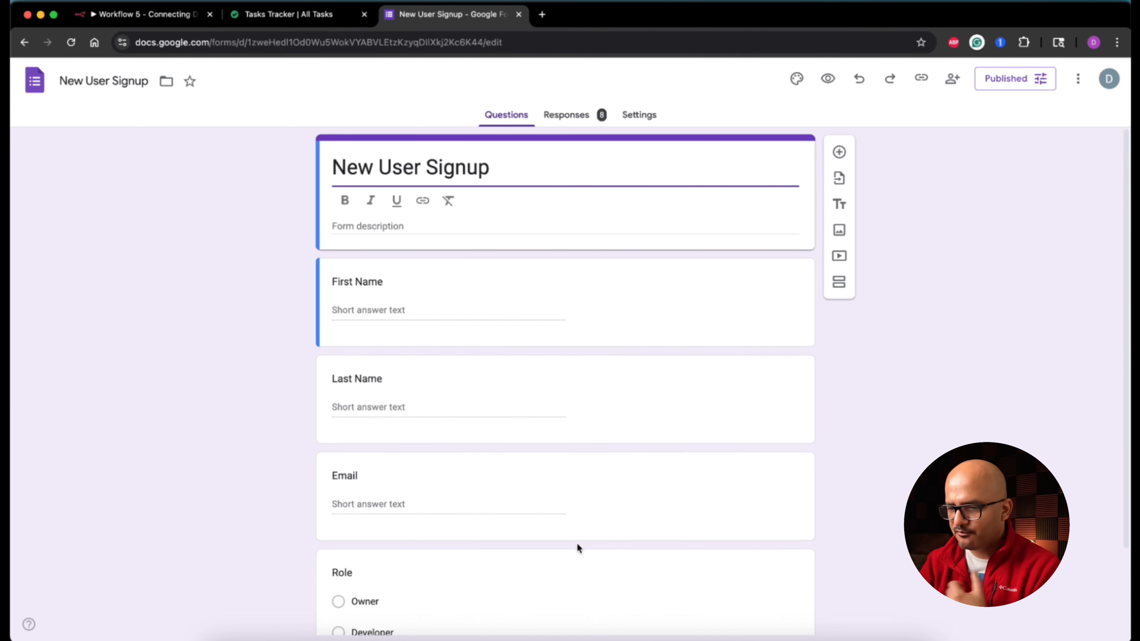
# Step: Add a required short-answer 'Company Name' question and move it just below Email, above Role
pyautogui.scroll(-2, 583, 517)
pyautogui.click(840, 152)
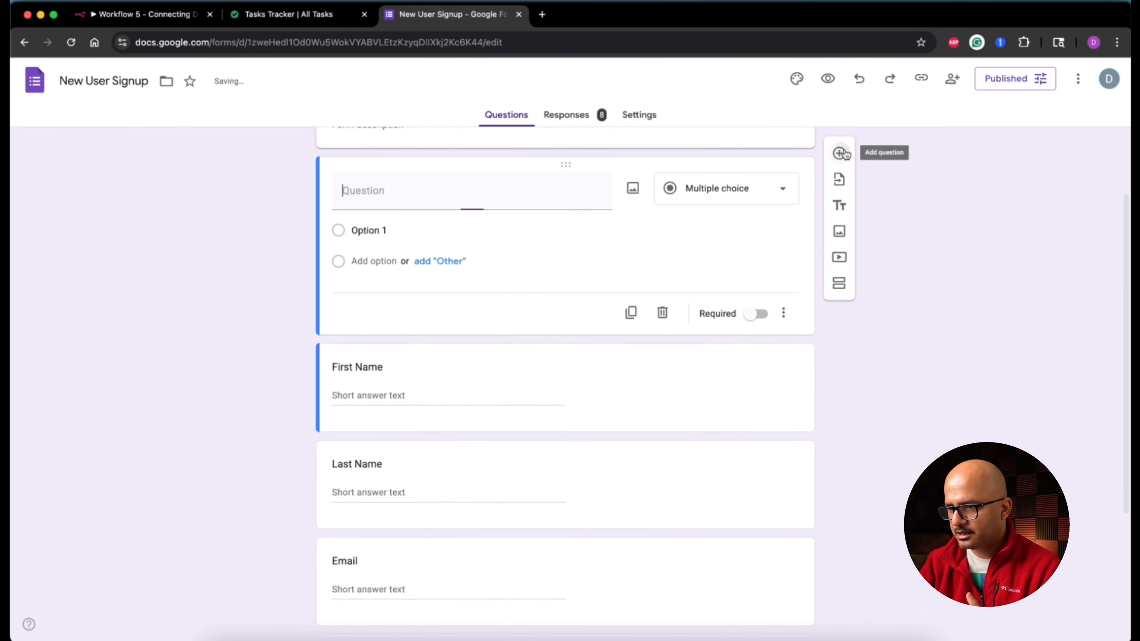
pyautogui.scroll(2, 567, 398)
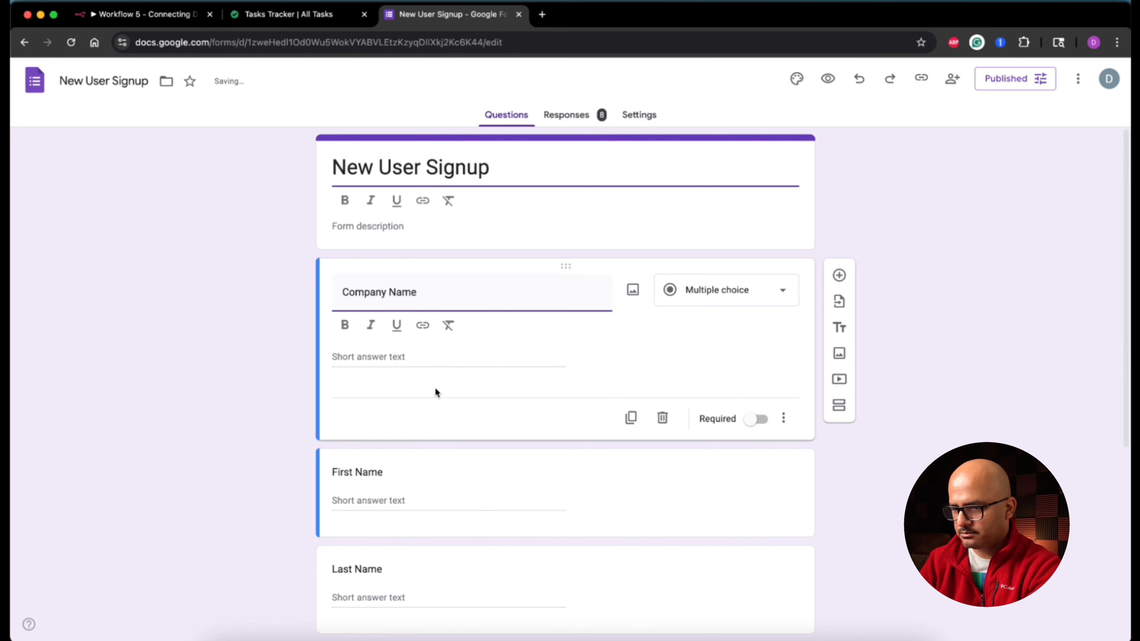
pyautogui.click(762, 423)
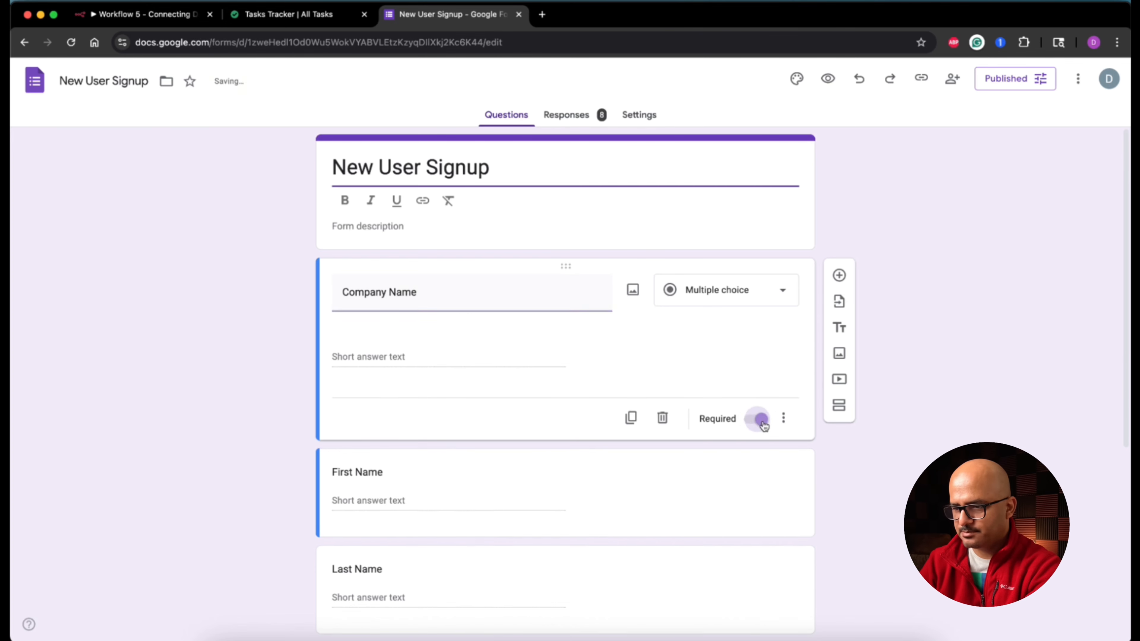
pyautogui.moveTo(567, 266); pyautogui.dragTo(565, 550)
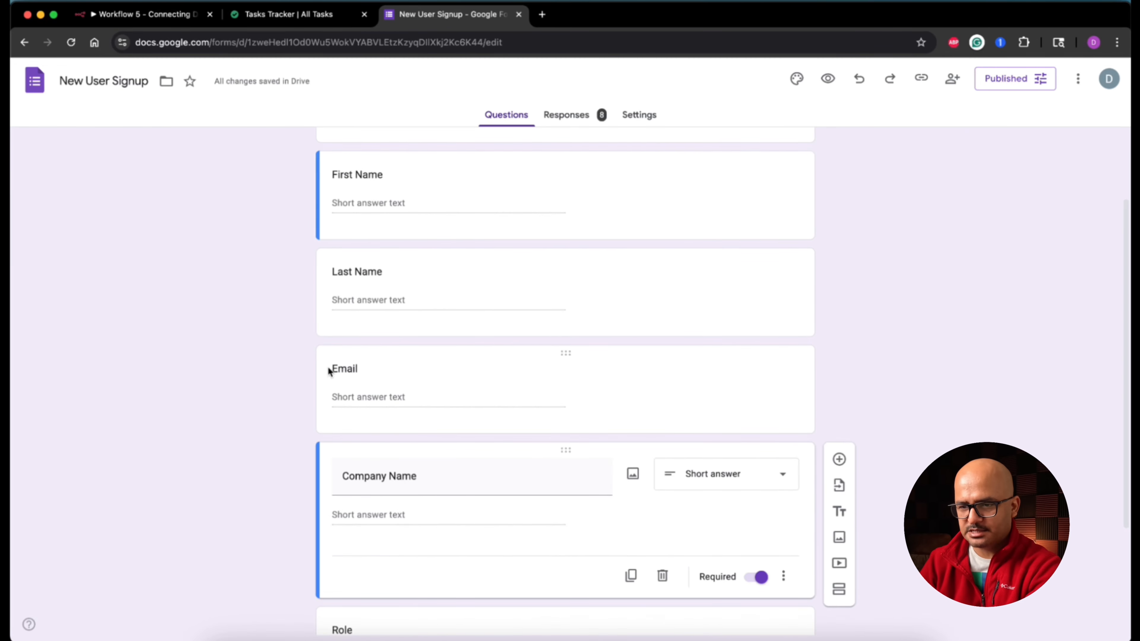
pyautogui.scroll(-3, 414, 397)
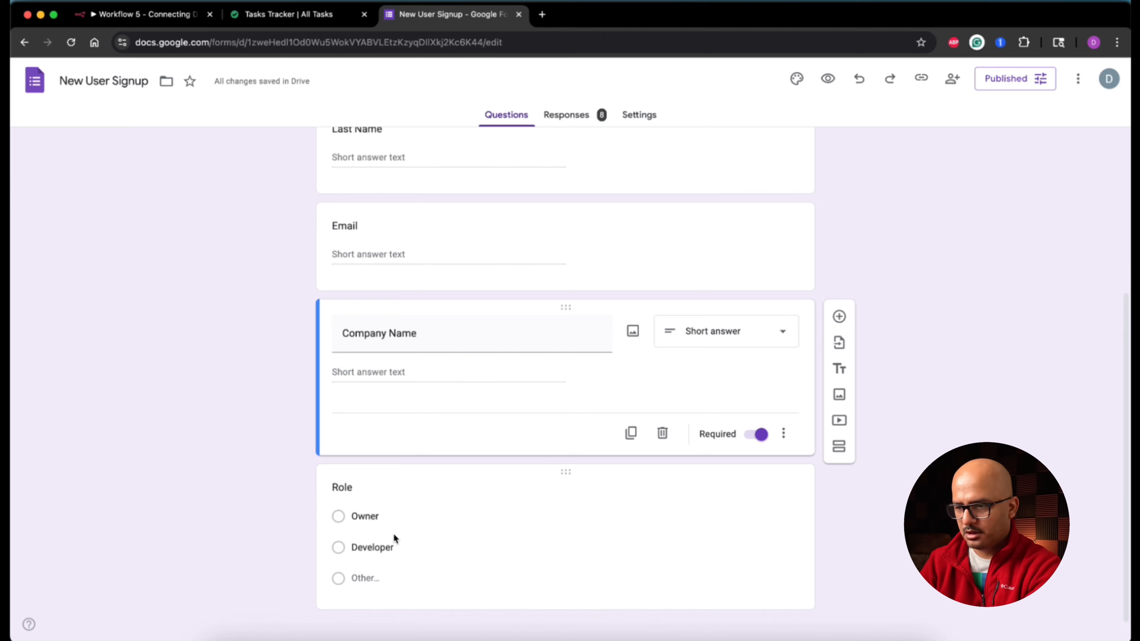
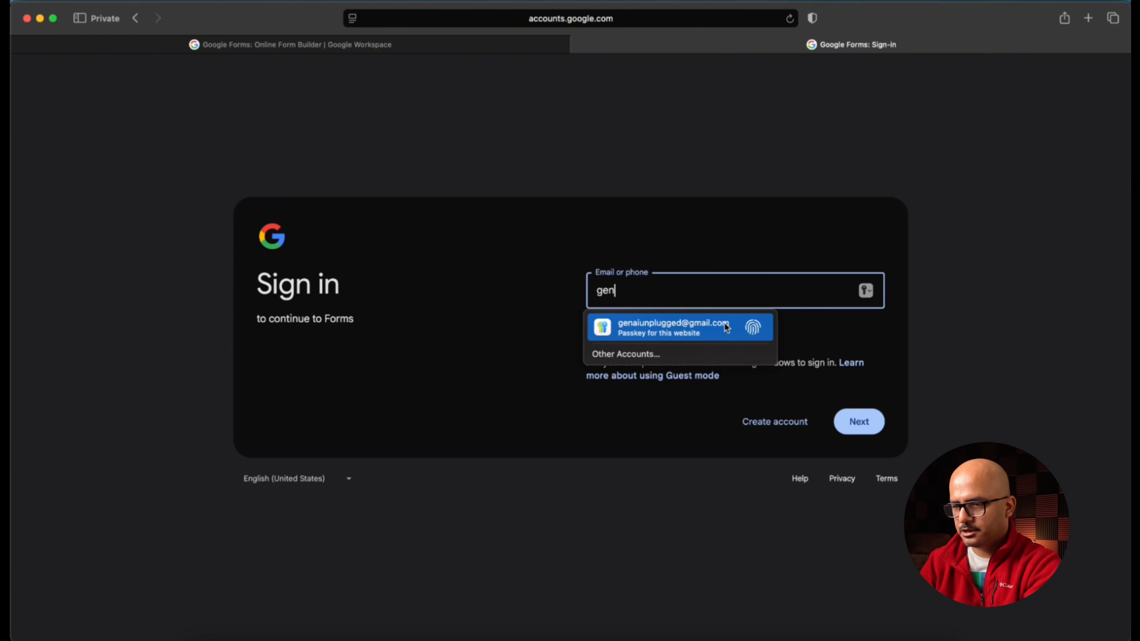
# Step: Finish signing in to Google Forms using the saved passkey
pyautogui.click(726, 326)
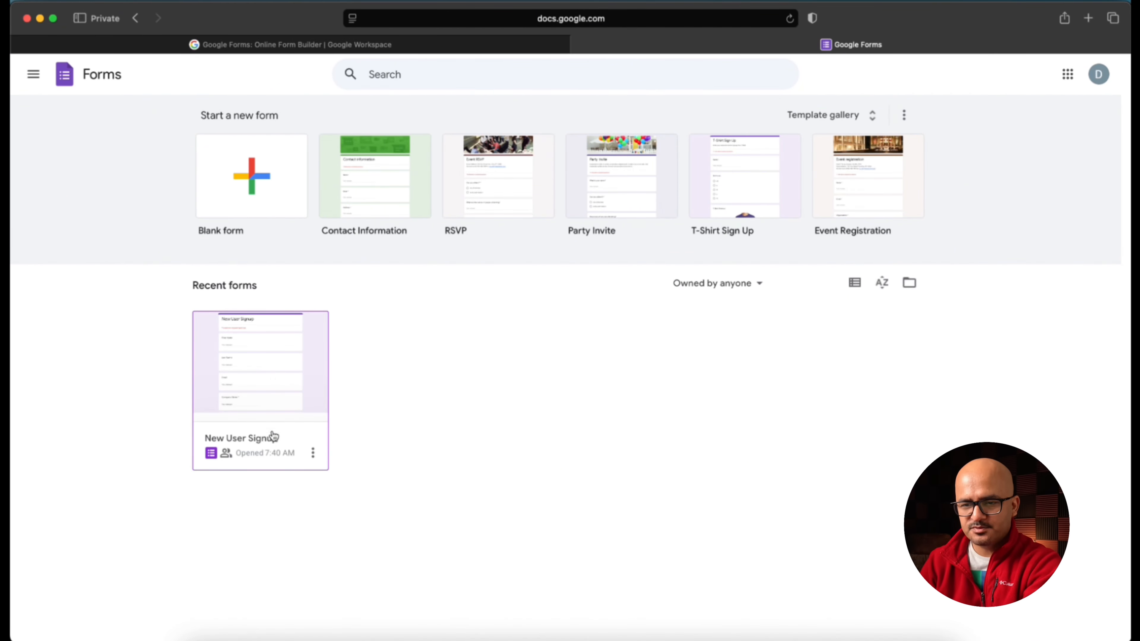
# Step: Open the New User Signup form and launch its Apps Script project, Form Webhook, from More
pyautogui.click(273, 408)
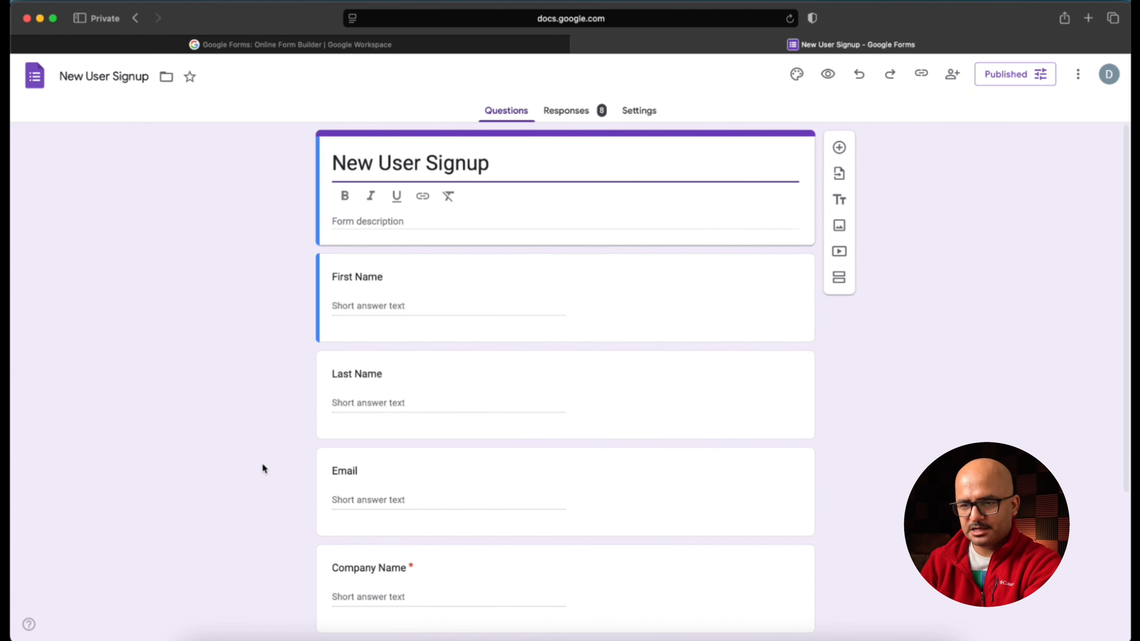
pyautogui.scroll(-3, 263, 466)
pyautogui.scroll(3, 586, 468)
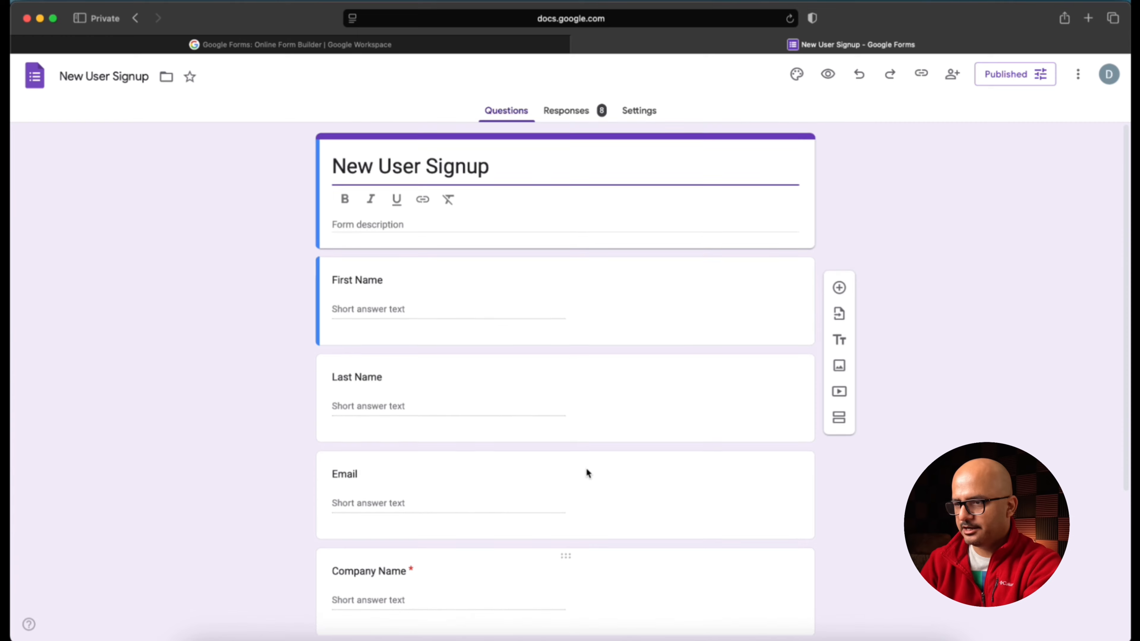
pyautogui.click(1078, 74)
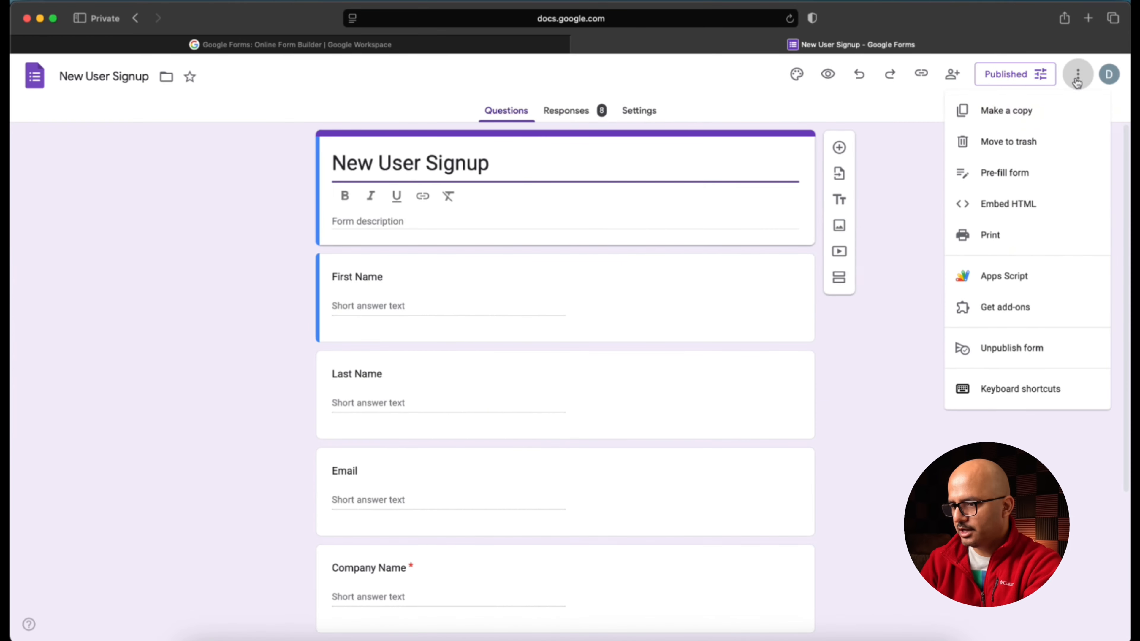
pyautogui.click(1004, 276)
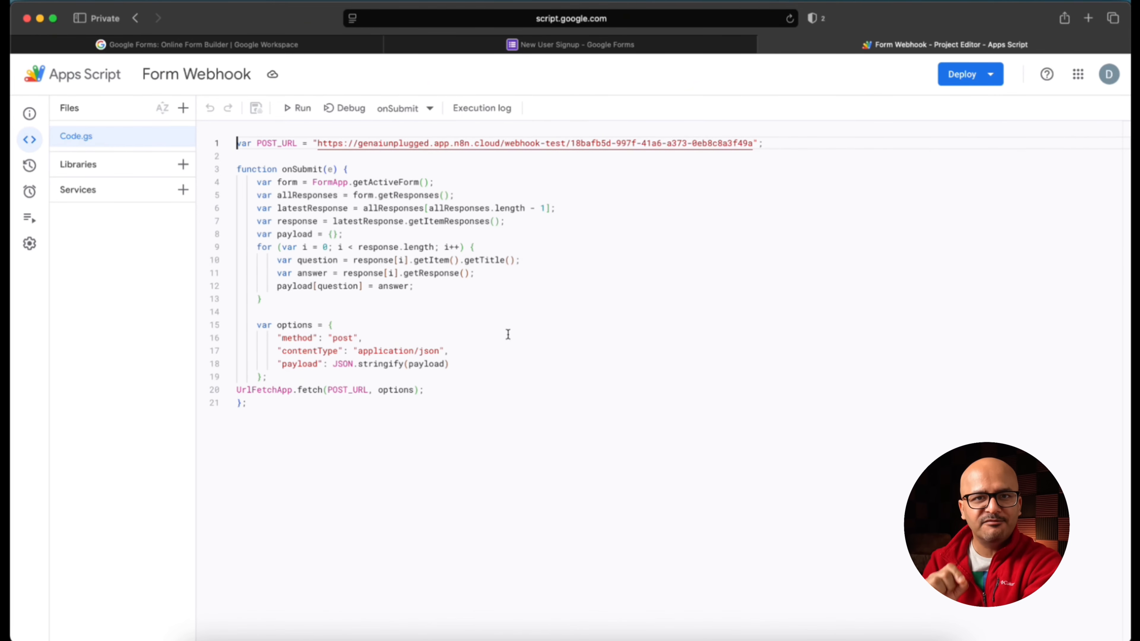
# Step: Copy the test URL from the n8n workflow's Webhook node
pyautogui.click(442, 637)
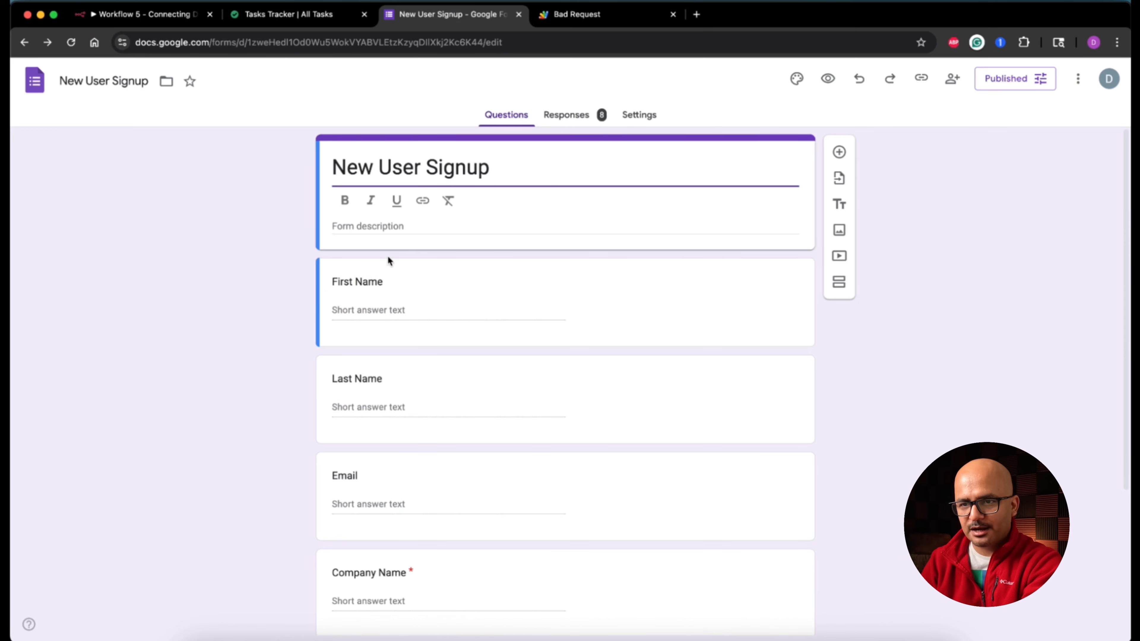
pyautogui.click(175, 16)
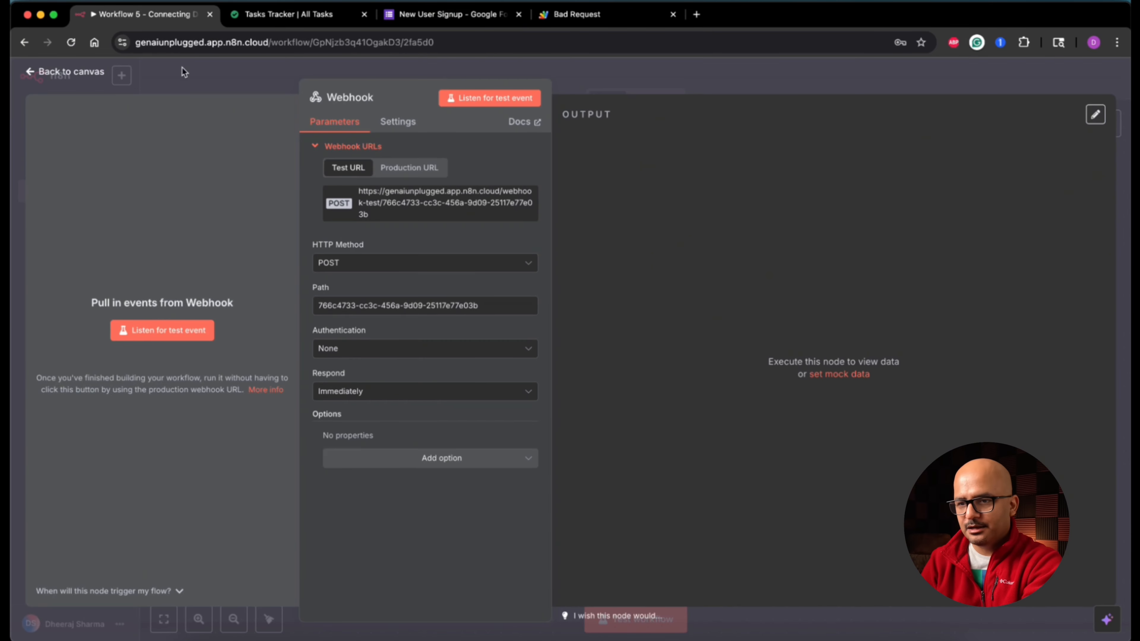
pyautogui.click(410, 207)
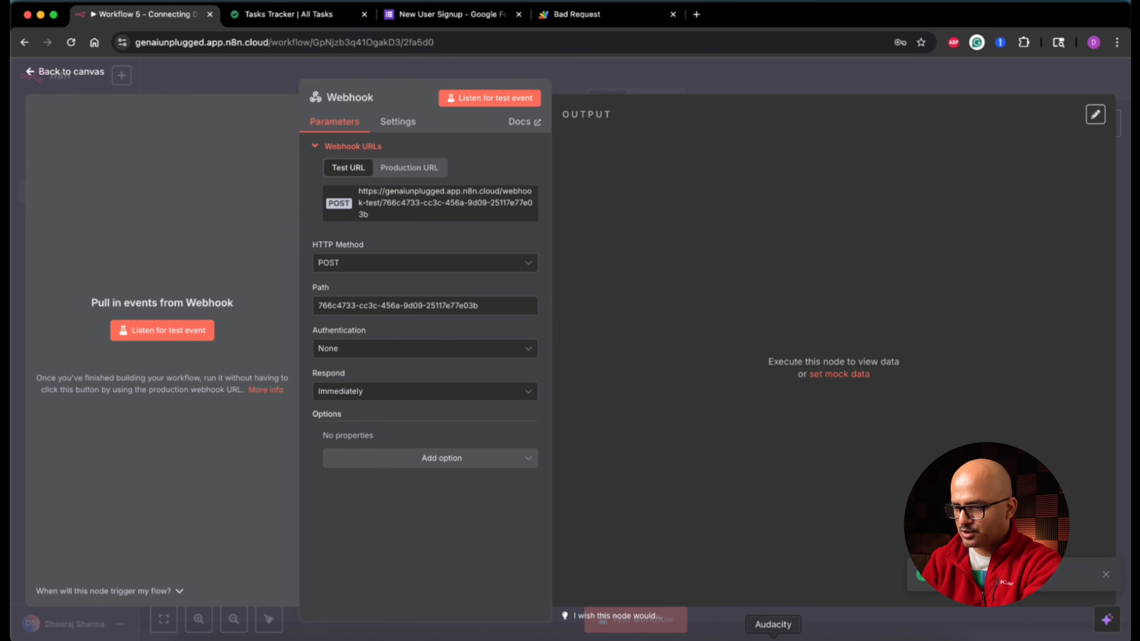
# Step: Replace the old webhook address in POST_URL on line 1 with the copied n8n test URL
pyautogui.click(820, 637)
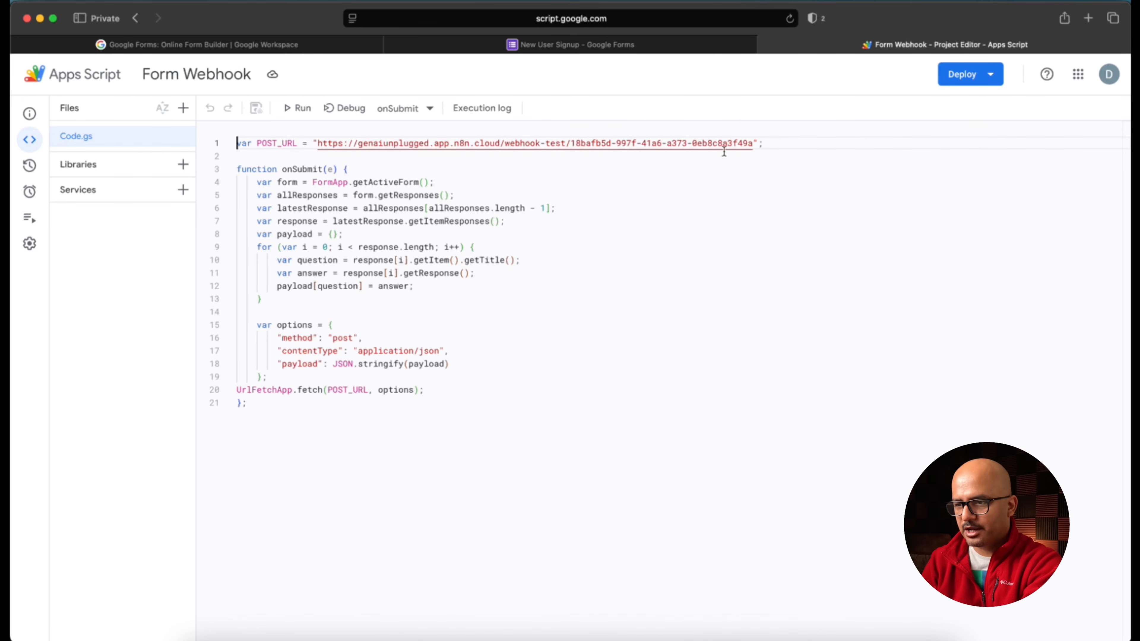
pyautogui.press('Return')
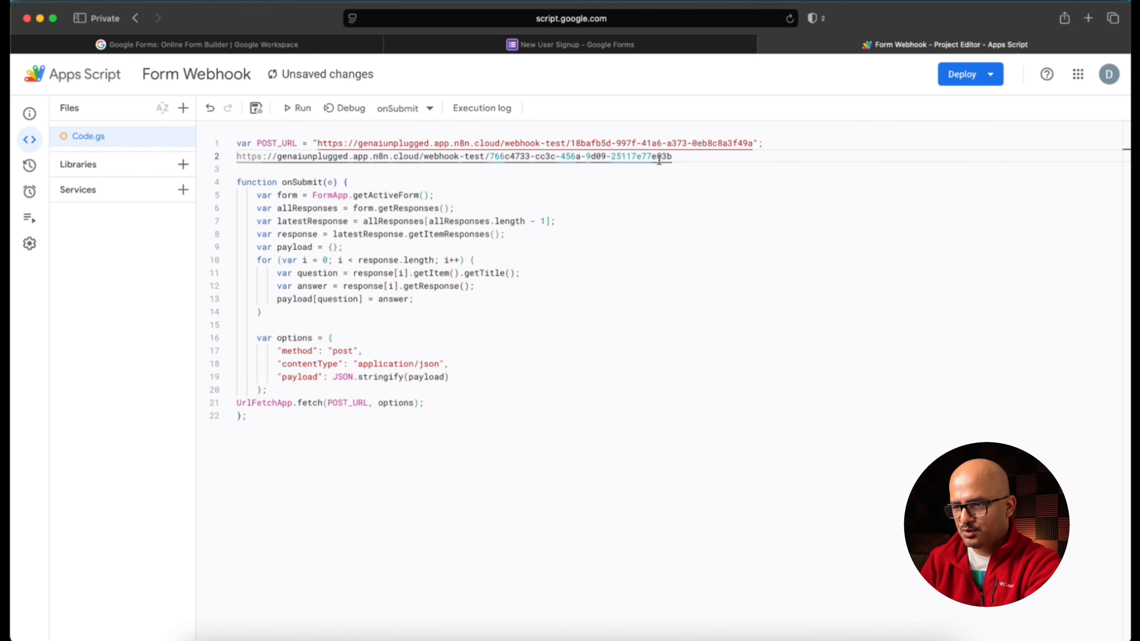
pyautogui.tripleClick(693, 159)
pyautogui.press('super+c')
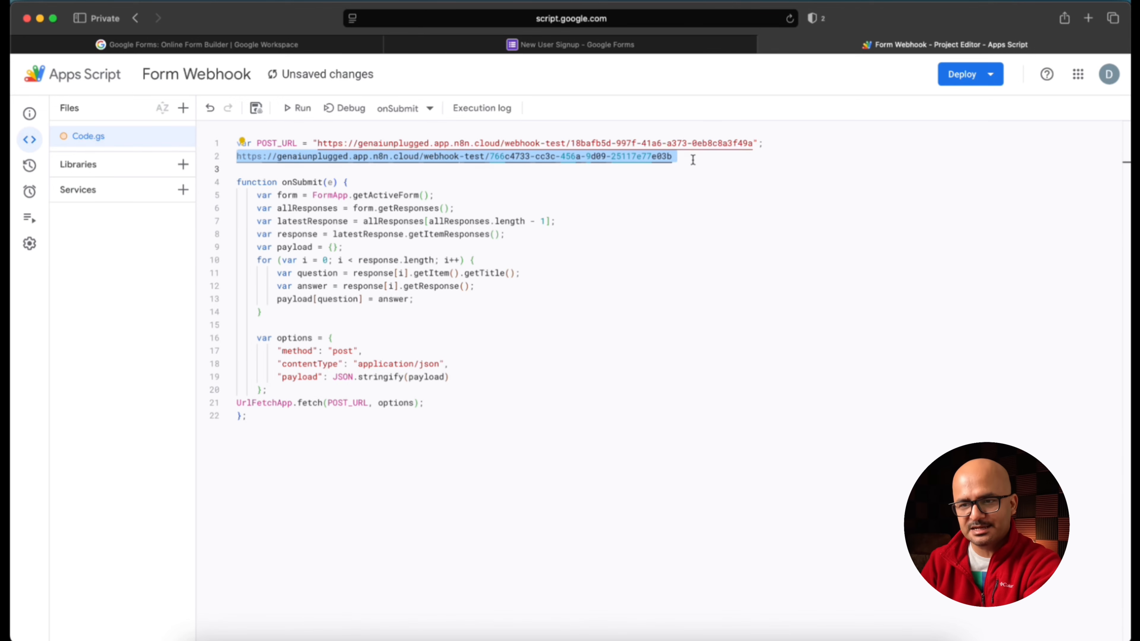
pyautogui.press('BackSpace')
pyautogui.press('super+s')
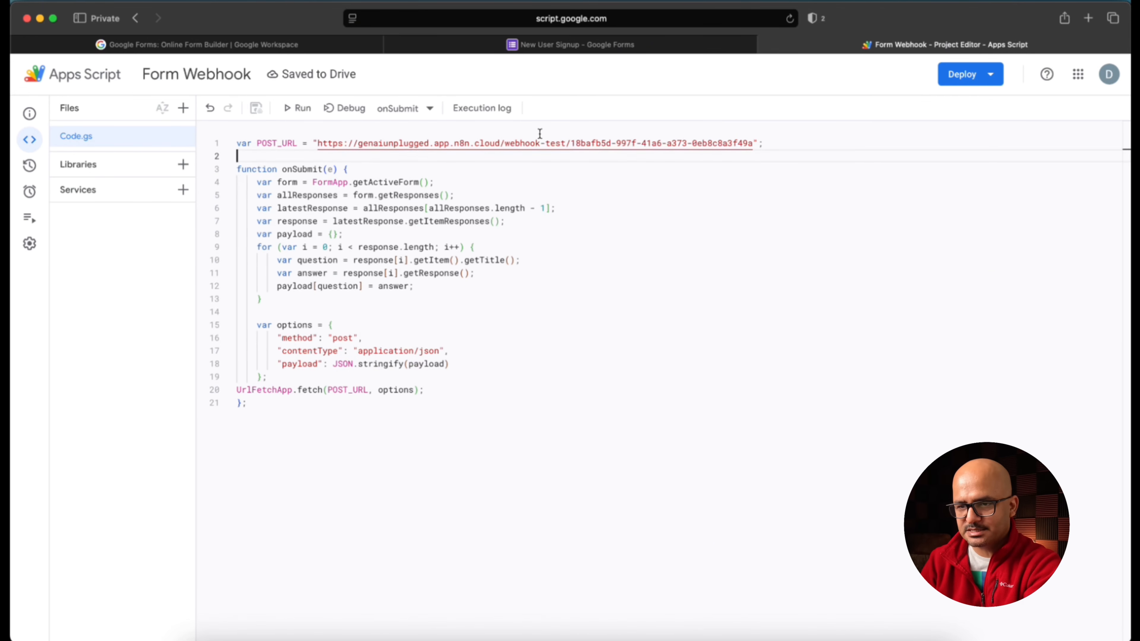
pyautogui.moveTo(317, 143); pyautogui.dragTo(754, 143)
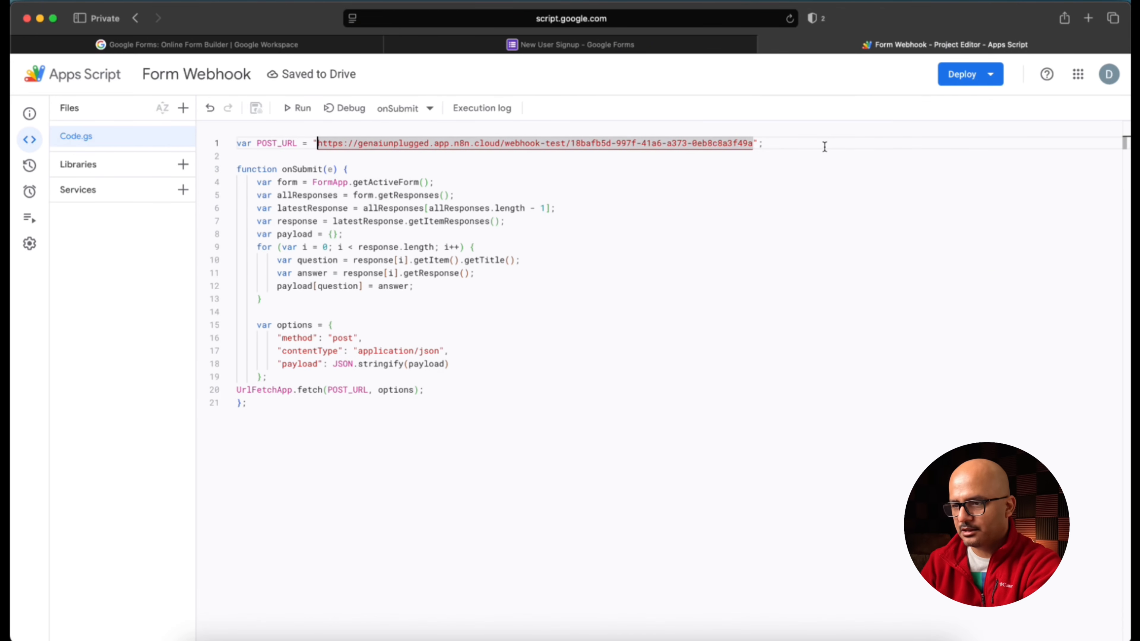
pyautogui.press('Left')
pyautogui.write('\\')
pyautogui.press('super+z')
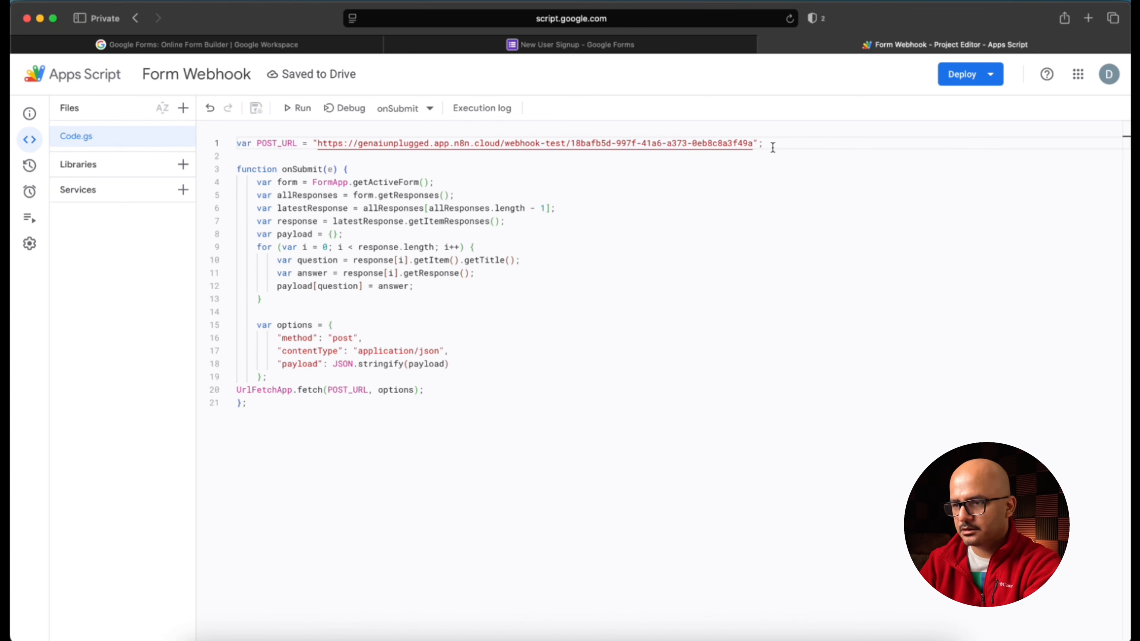
pyautogui.press('super+v')
# Step: Save the script and run onSubmit, which returns a 404 webhook-not-registered error
pyautogui.click(414, 286)
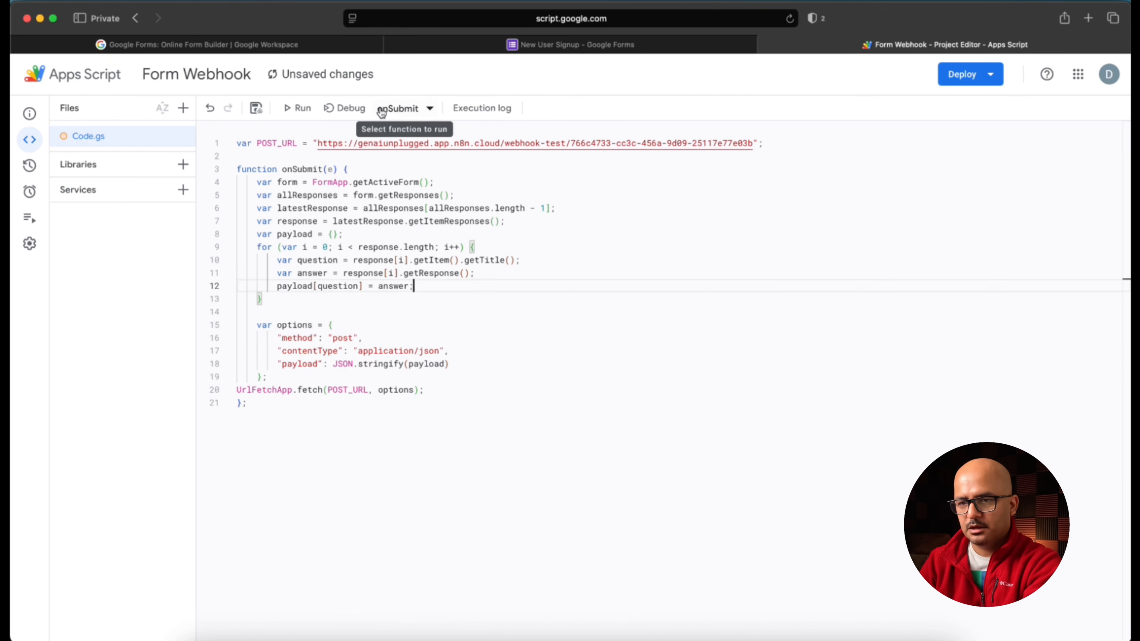
pyautogui.click(255, 109)
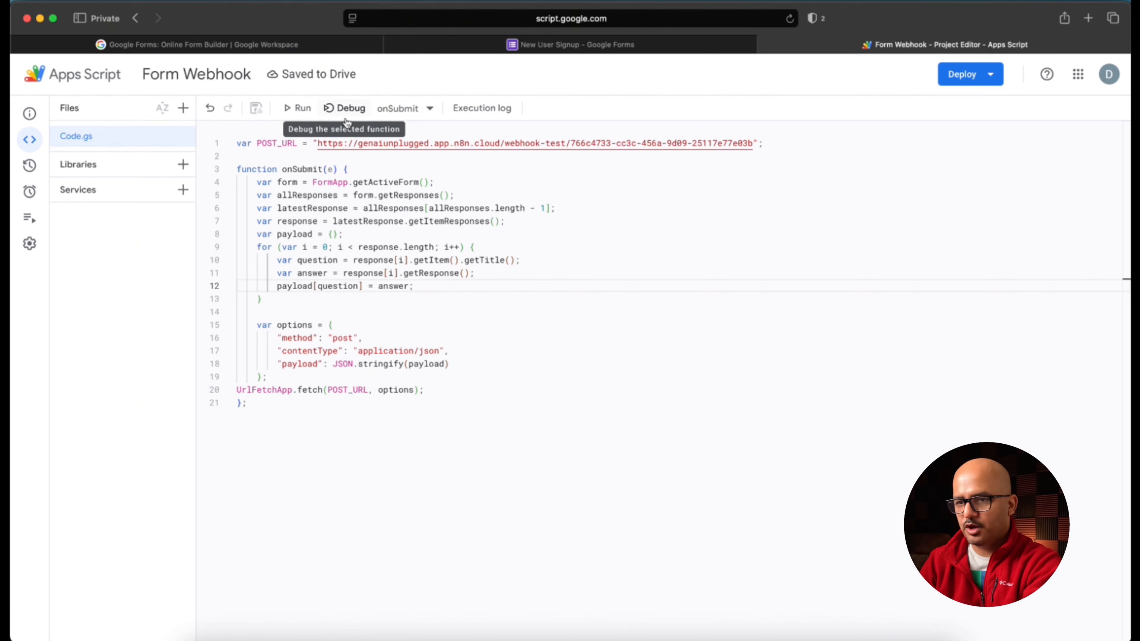
pyautogui.click(298, 109)
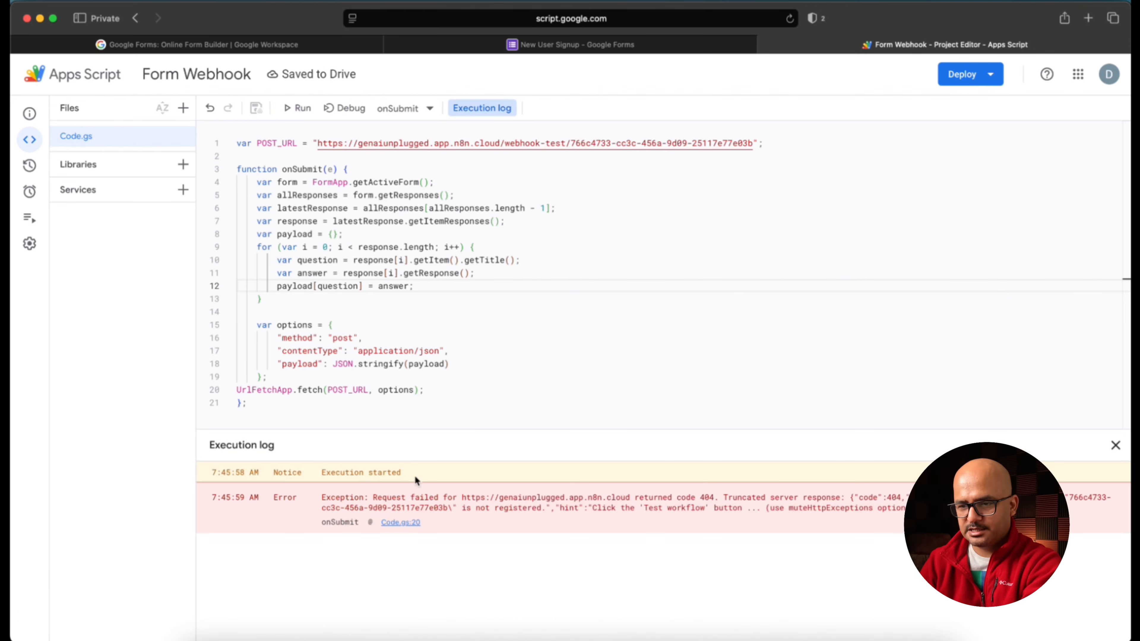
pyautogui.tripleClick(558, 507)
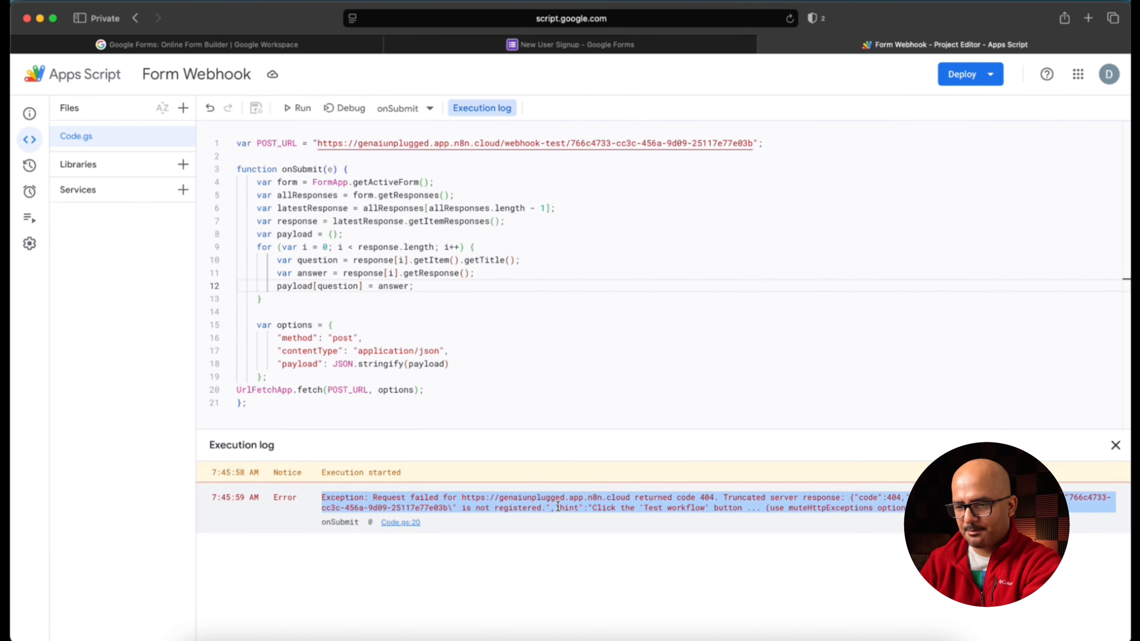
pyautogui.click(558, 507)
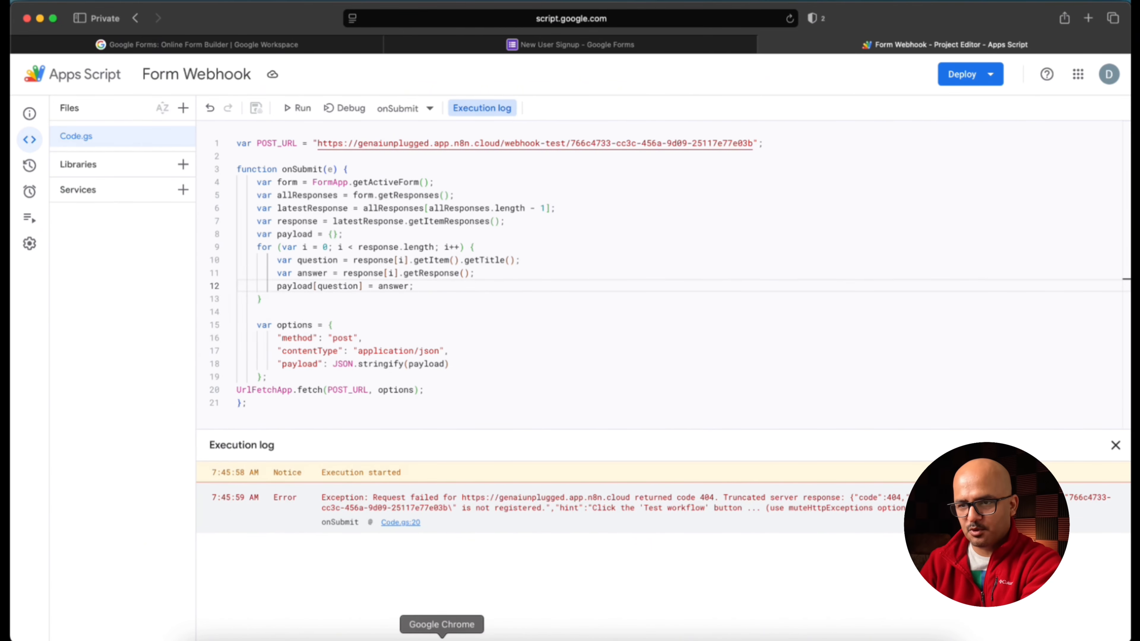
# Step: Set the n8n Webhook node to listen for a test event, then run onSubmit again
pyautogui.click(442, 637)
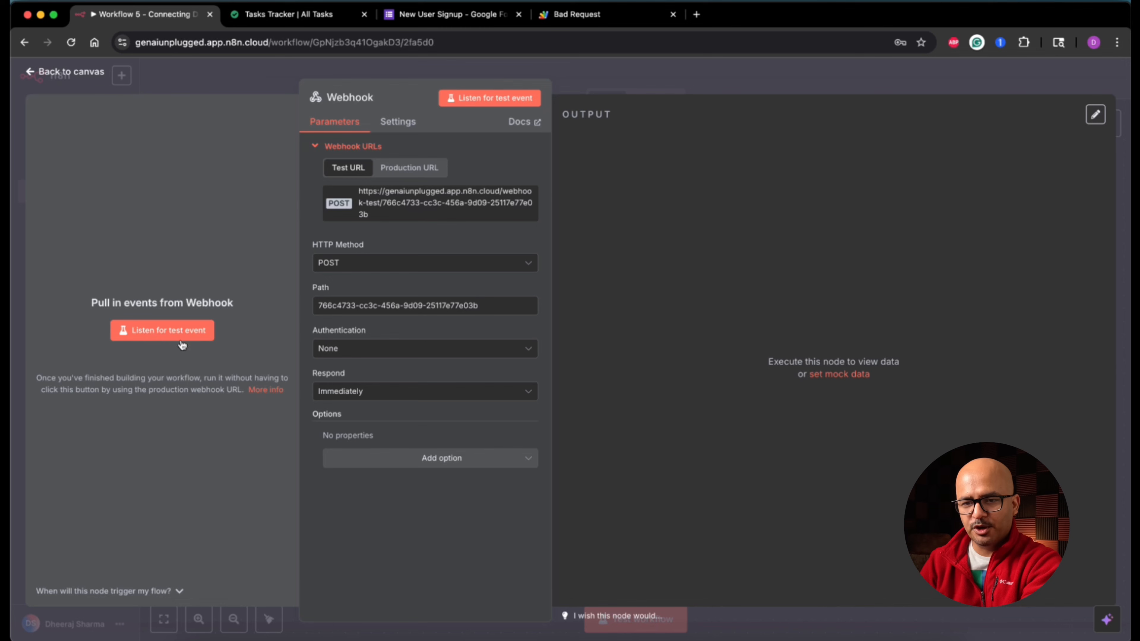
pyautogui.click(162, 336)
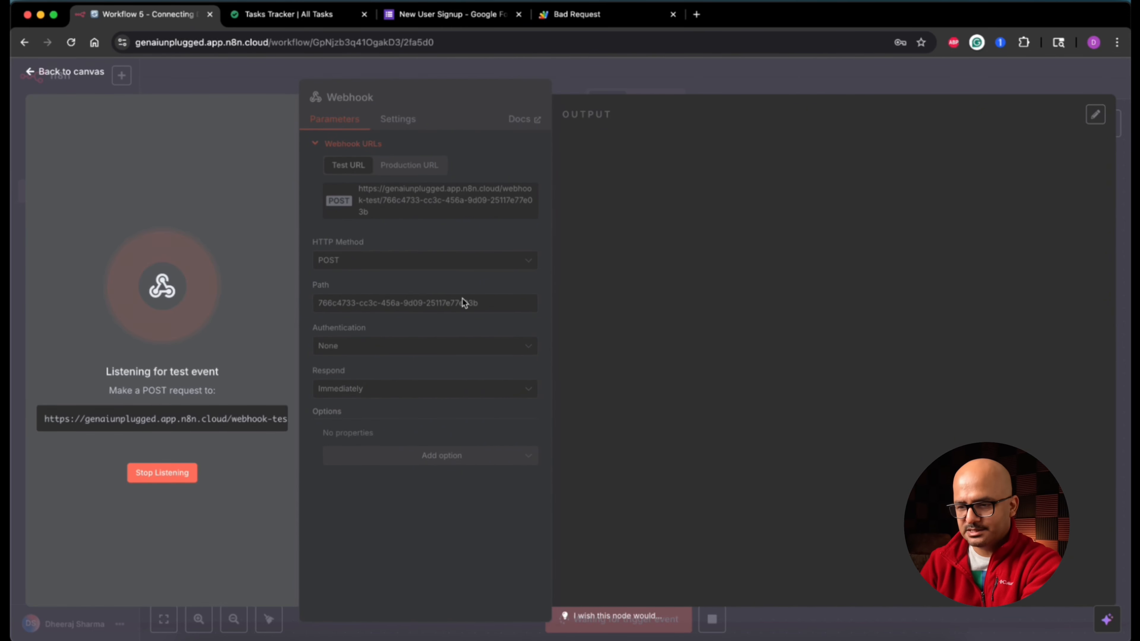
pyautogui.click(820, 638)
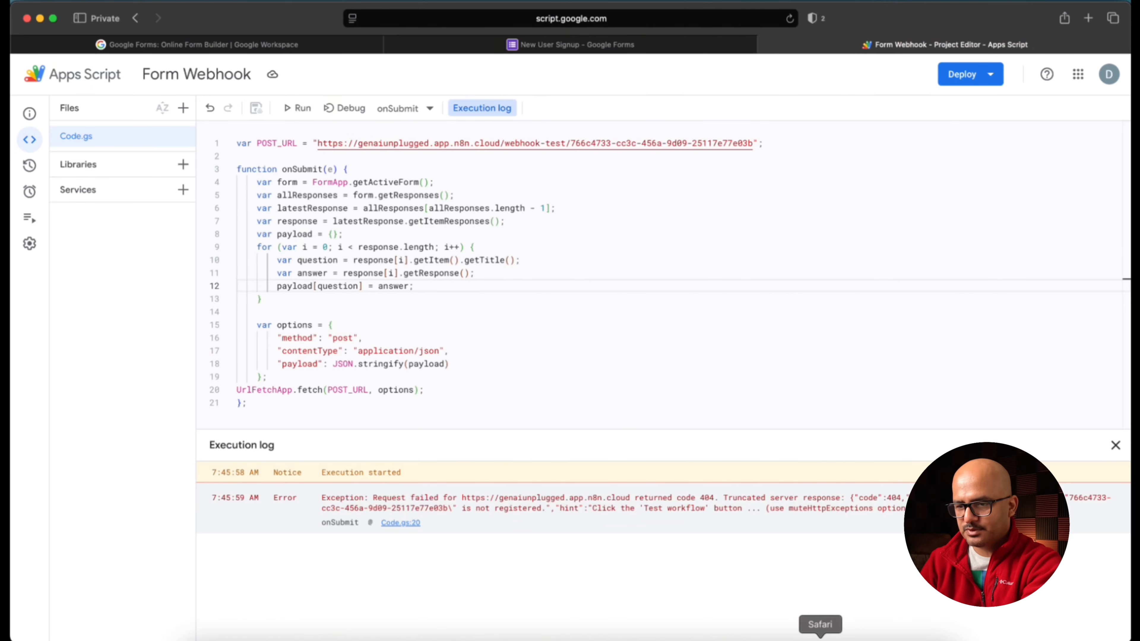
pyautogui.click(298, 109)
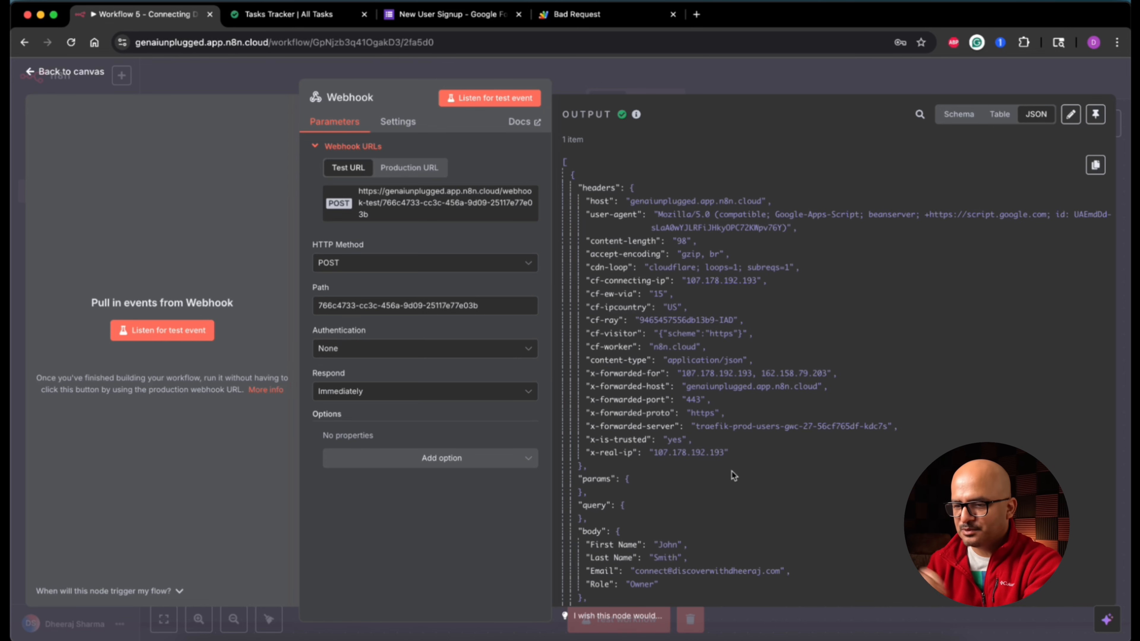
# Step: Check the Webhook output body's First Name, Last Name, Email and Role, then return to the form
pyautogui.scroll(-3, 733, 475)
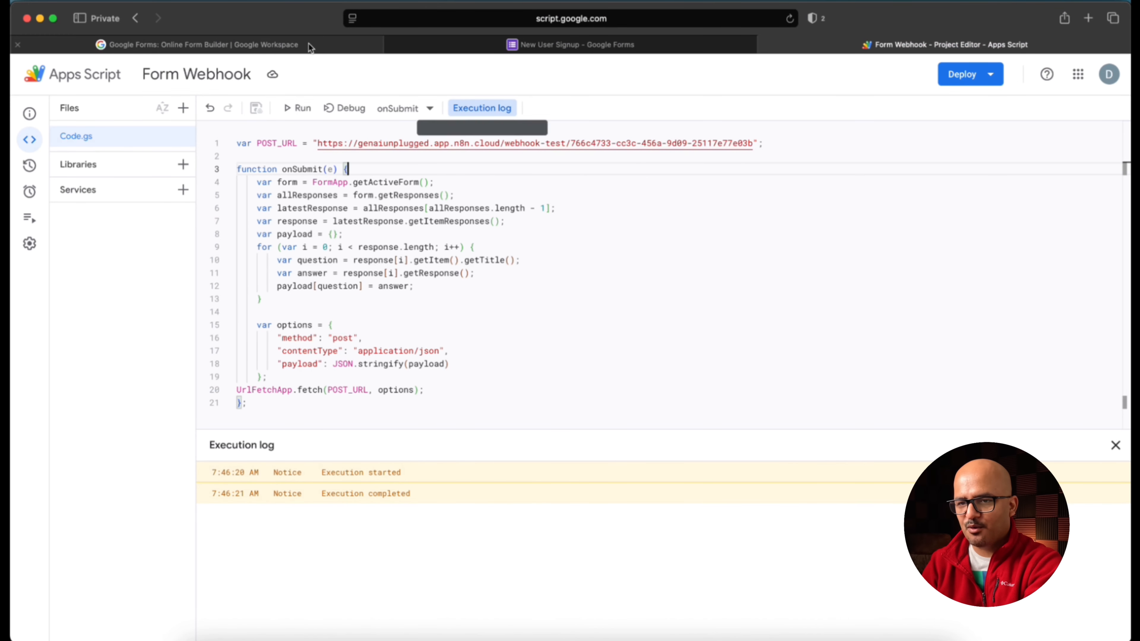
pyautogui.click(538, 45)
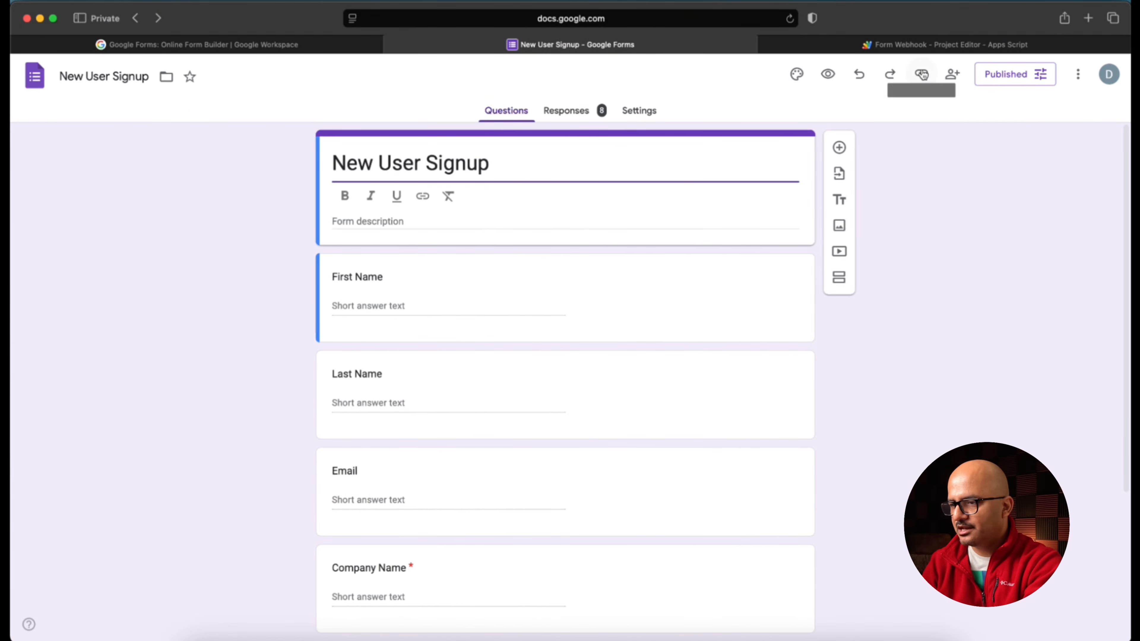
# Step: Copy the form's responder link and load the live form in a new browser window
pyautogui.click(921, 74)
pyautogui.click(1093, 157)
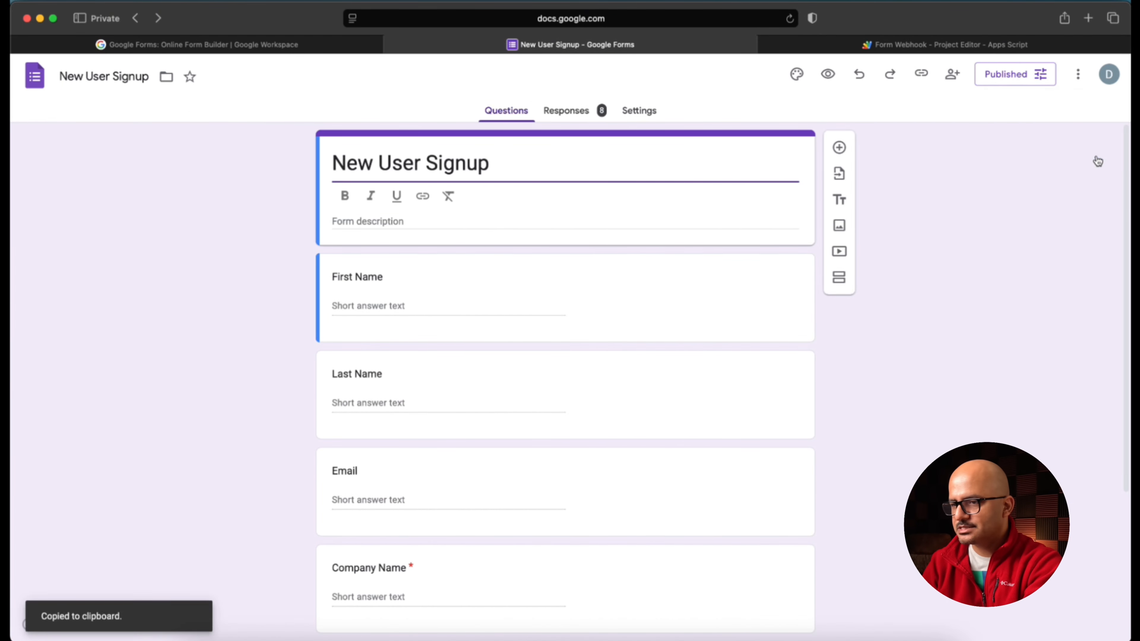
pyautogui.rightClick(821, 636)
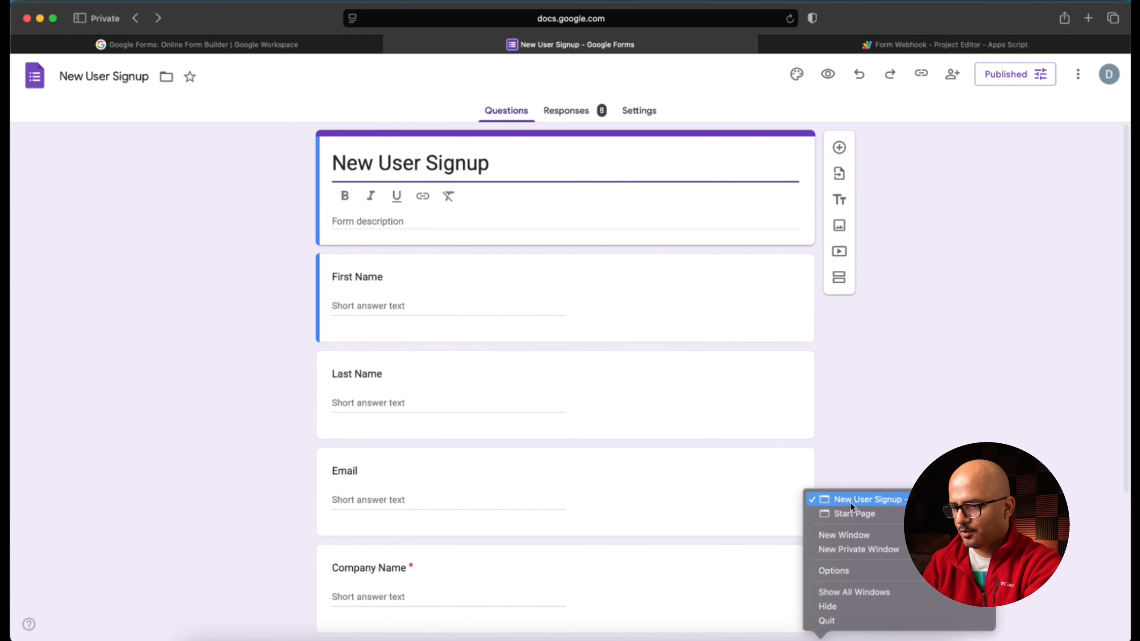
pyautogui.click(861, 533)
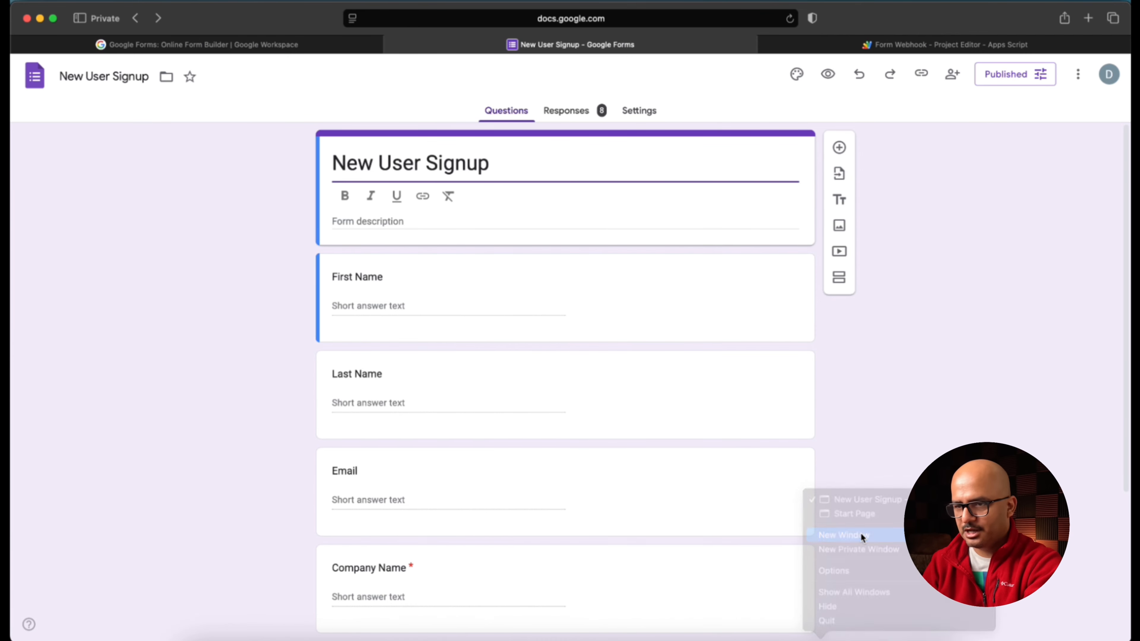
pyautogui.press('super+v')
pyautogui.press('Return')
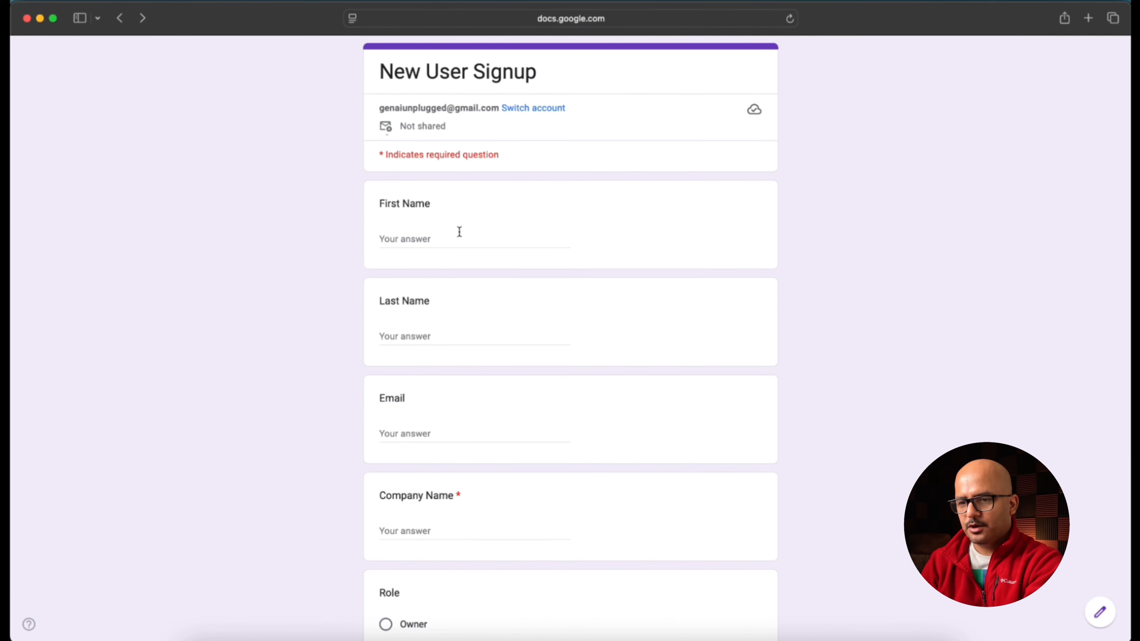
# Step: Submit the form with a name, email, company 'Devil On Wheels OPC Pvt Ltd' and role Owner
pyautogui.click(420, 233)
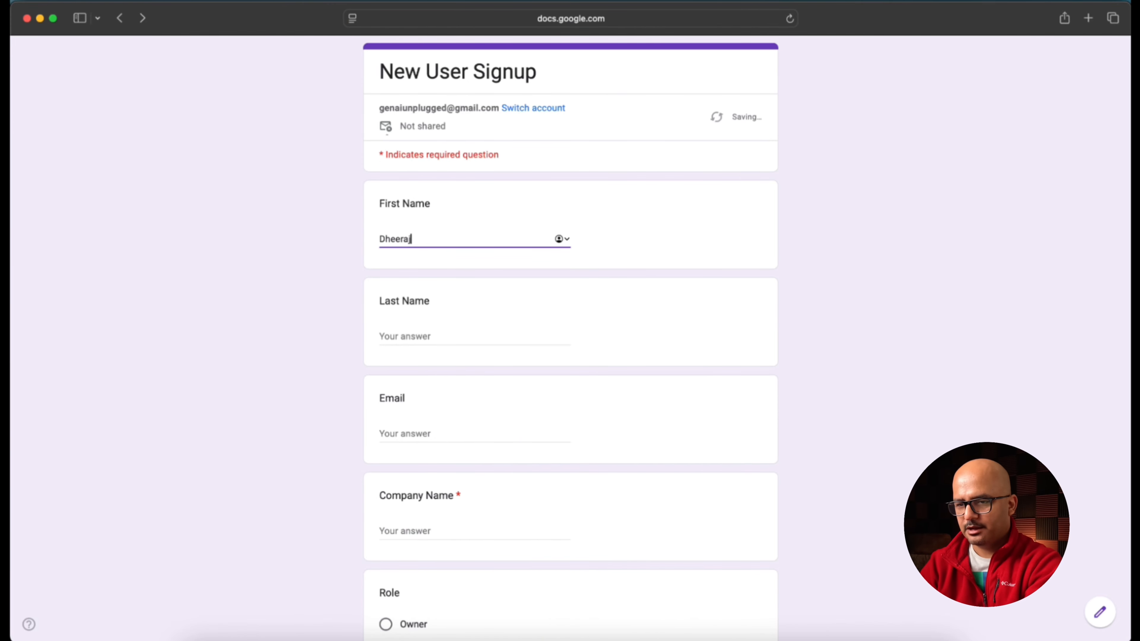
pyautogui.press('Tab')
pyautogui.press('Tab')
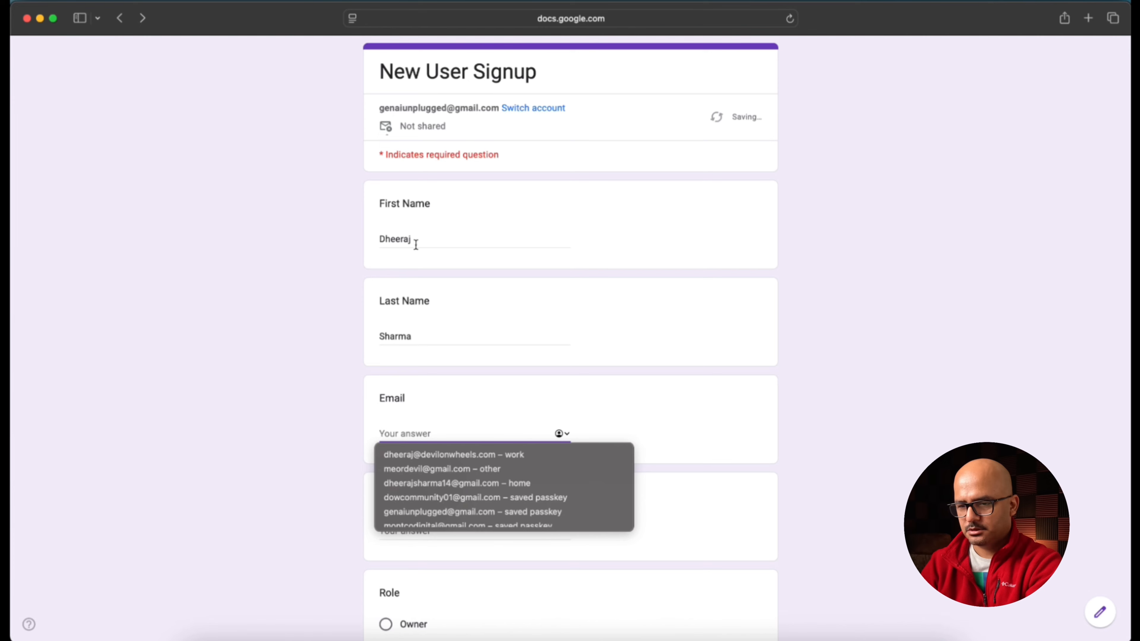
pyautogui.click(450, 454)
pyautogui.scroll(-4, 651, 382)
pyautogui.click(464, 341)
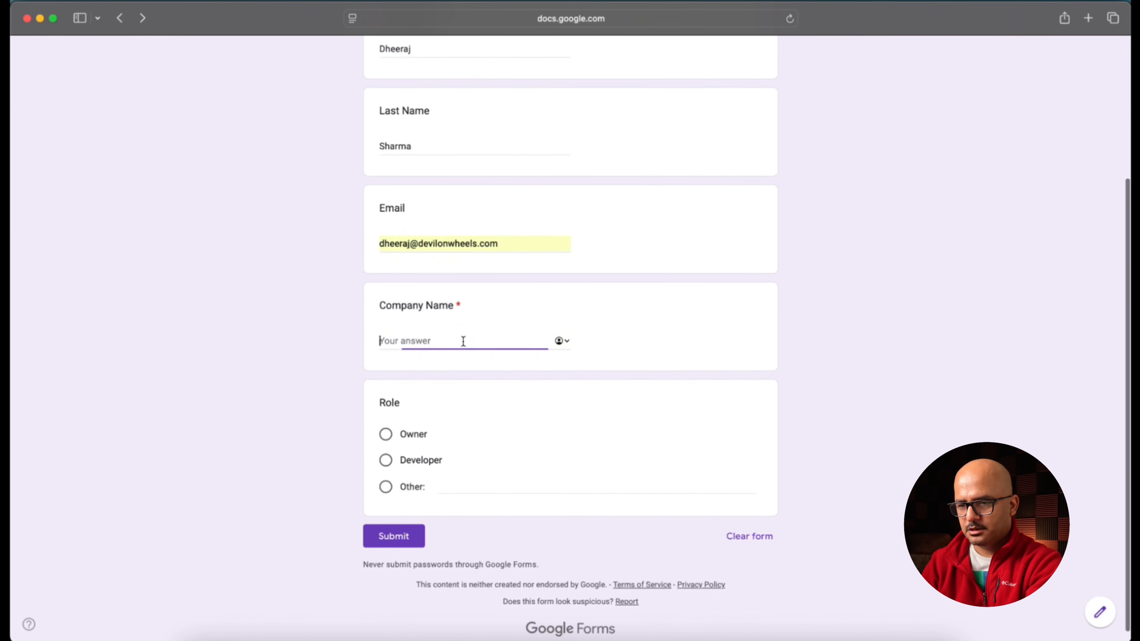
pyautogui.write('Devil On Wheels OPC Pvt Ltd')
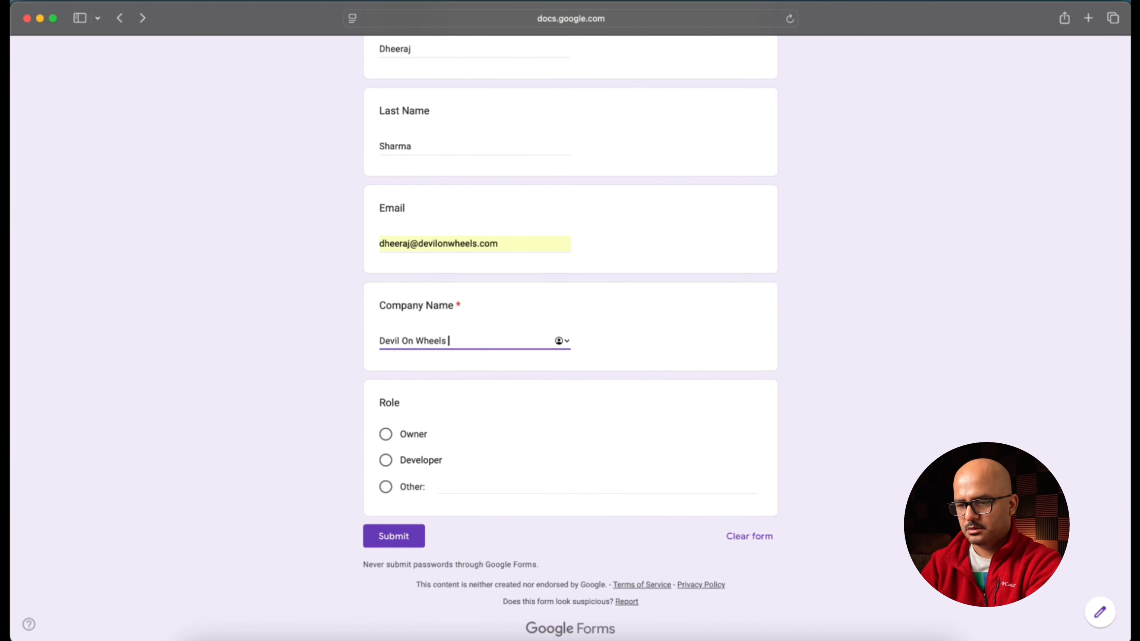
pyautogui.click(402, 434)
pyautogui.click(406, 564)
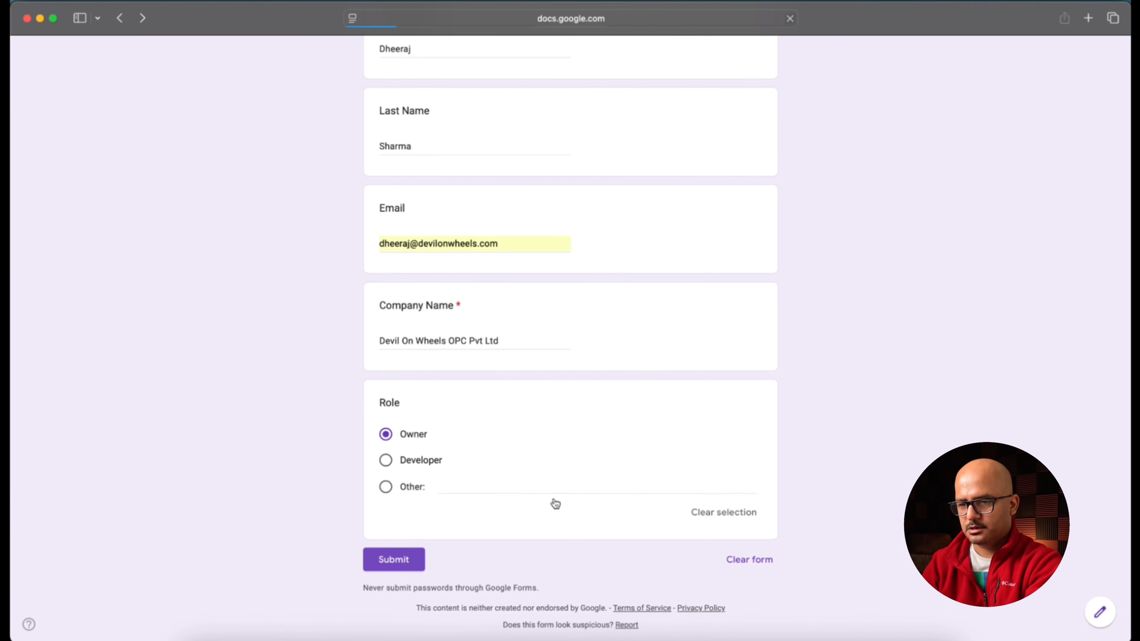
pyautogui.click(441, 637)
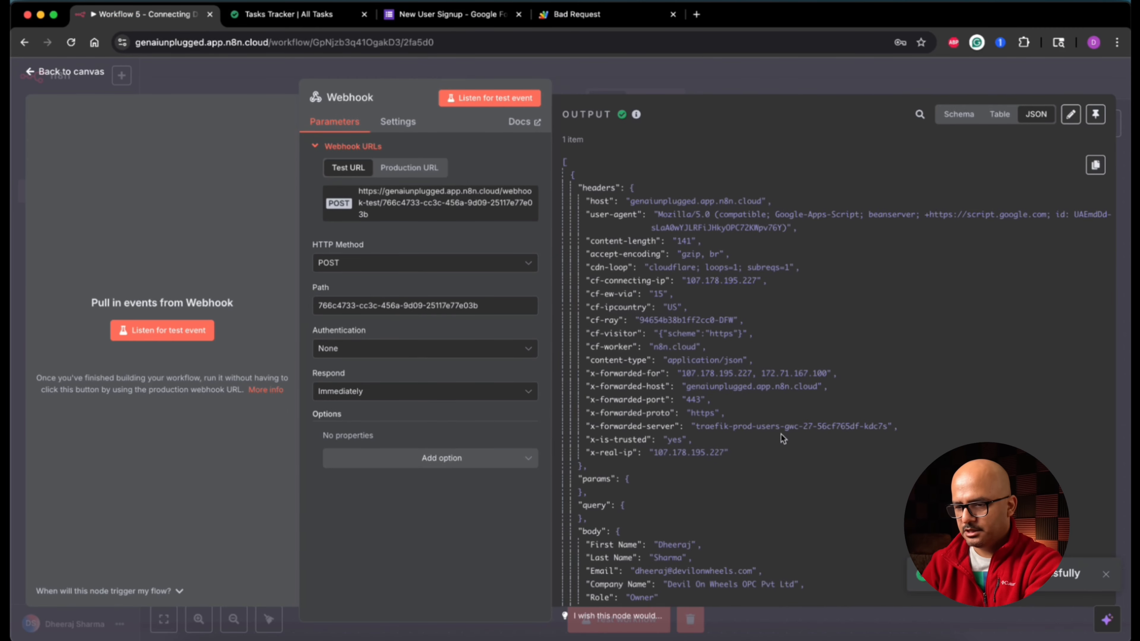
# Step: Review the submitted form data in the Webhook OUTPUT JSON, then go back to the canvas
pyautogui.scroll(-3, 828, 475)
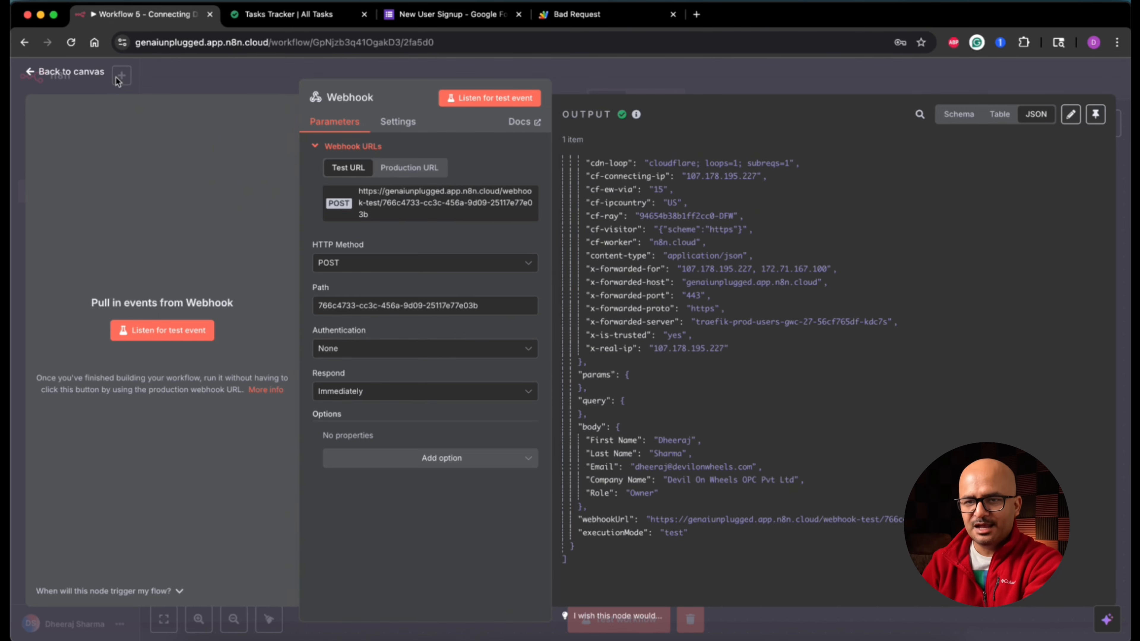
pyautogui.click(70, 72)
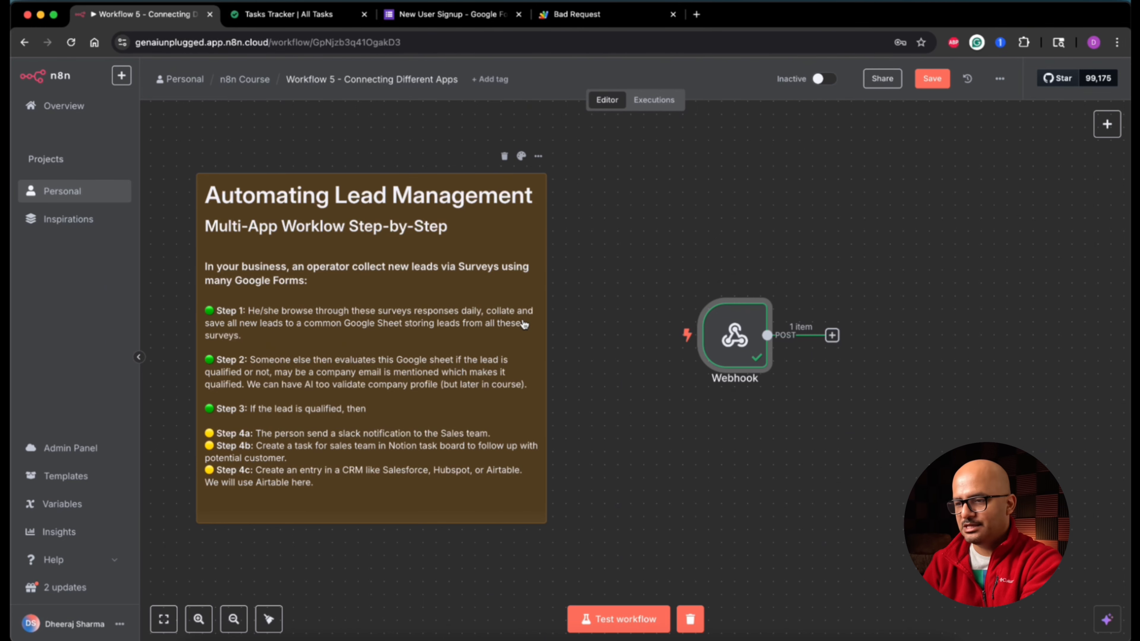
# Step: Add a Google Sheets 'Append or update row' node after the Webhook
pyautogui.hscroll(5, 524, 324)
pyautogui.click(662, 336)
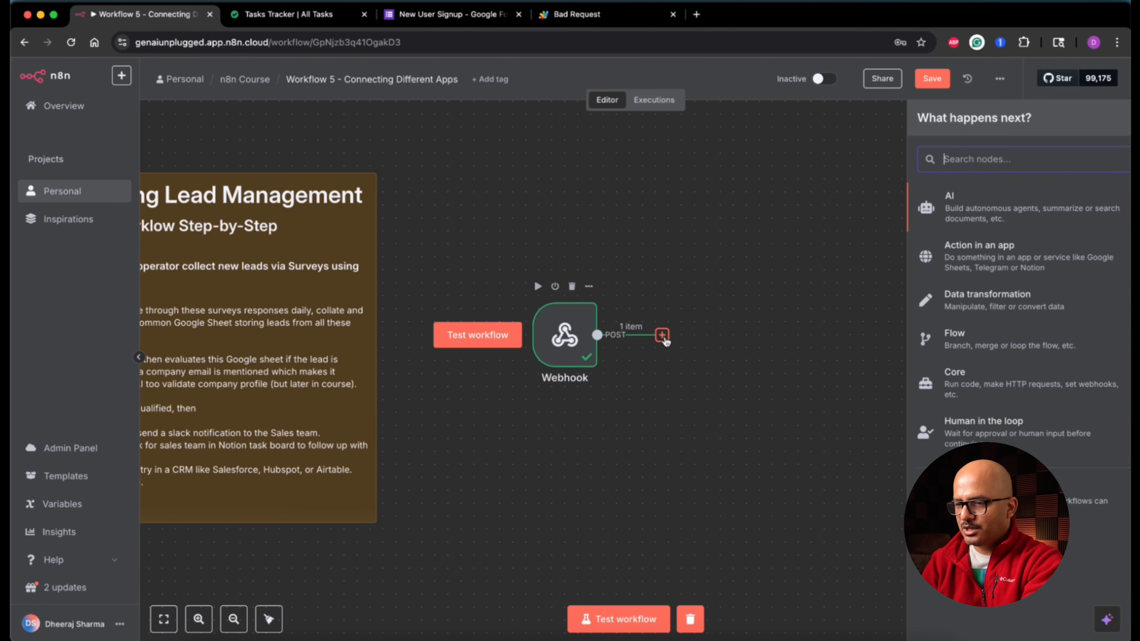
pyautogui.write('shee')
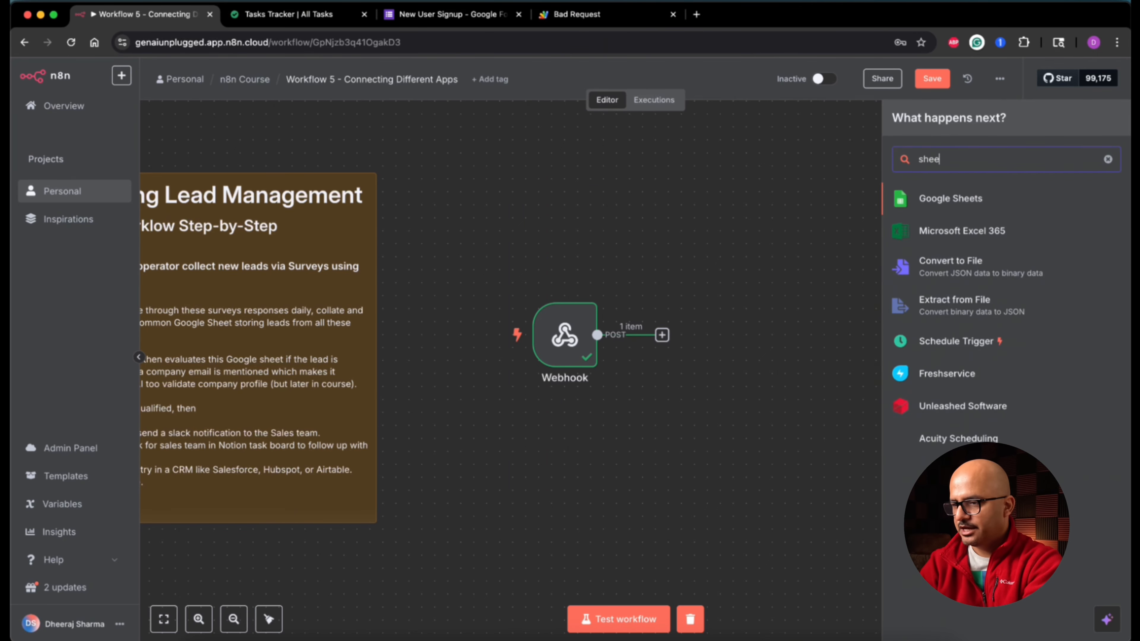
pyautogui.press('Return')
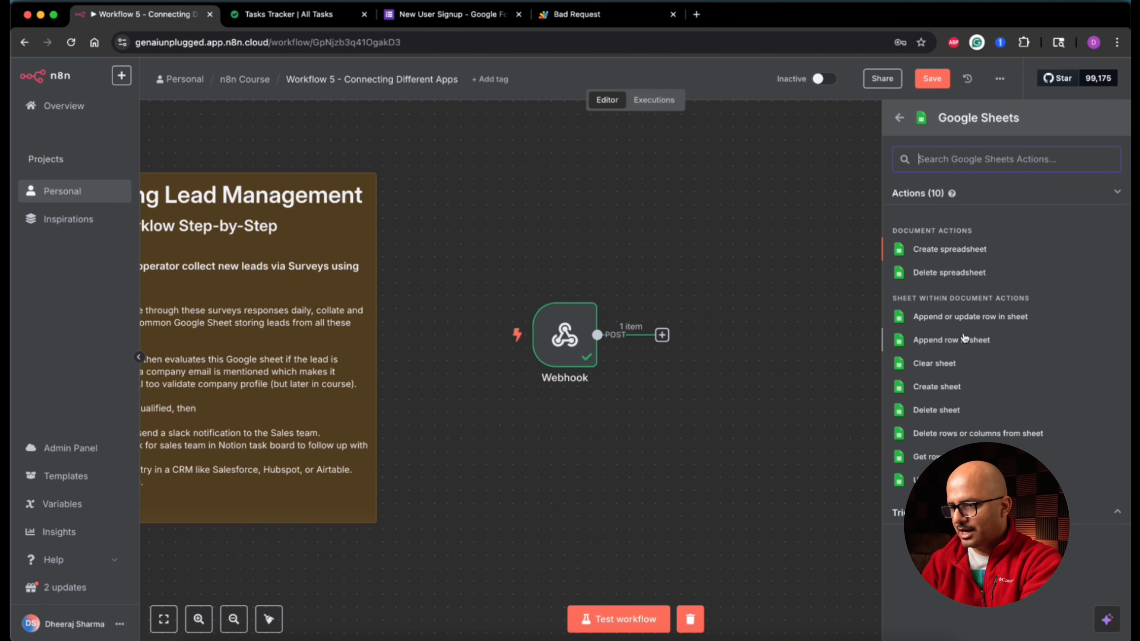
pyautogui.click(1010, 318)
# Step: Keep Google Sheets account 3 and Sheet Within Document, pick 'Corporate Signups - Follow up', and open it
pyautogui.click(600, 164)
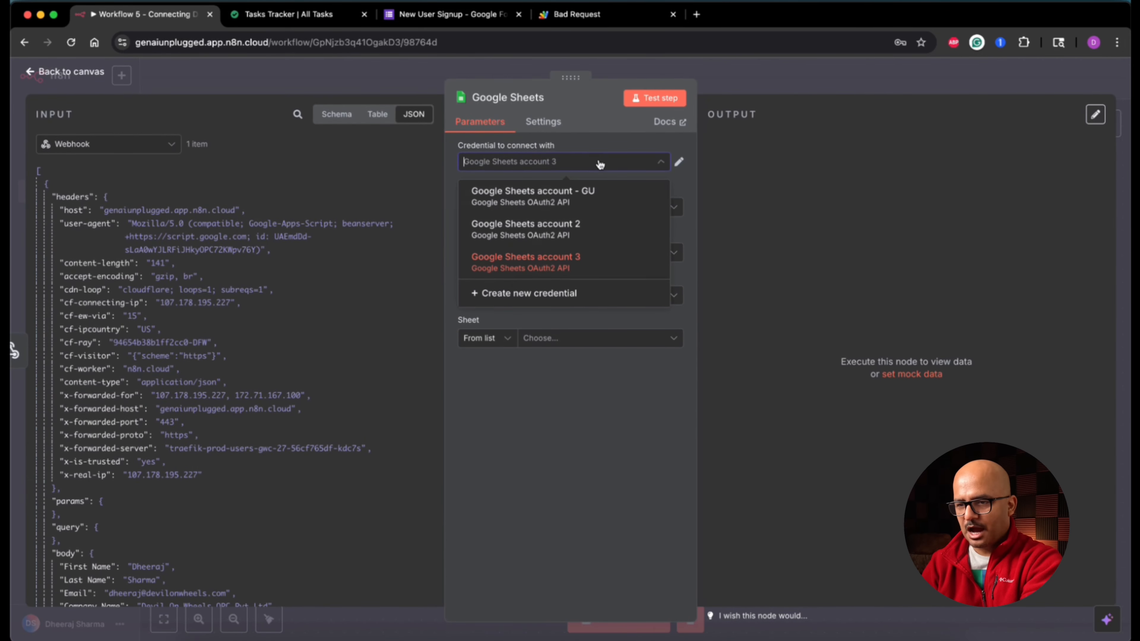
pyautogui.click(600, 165)
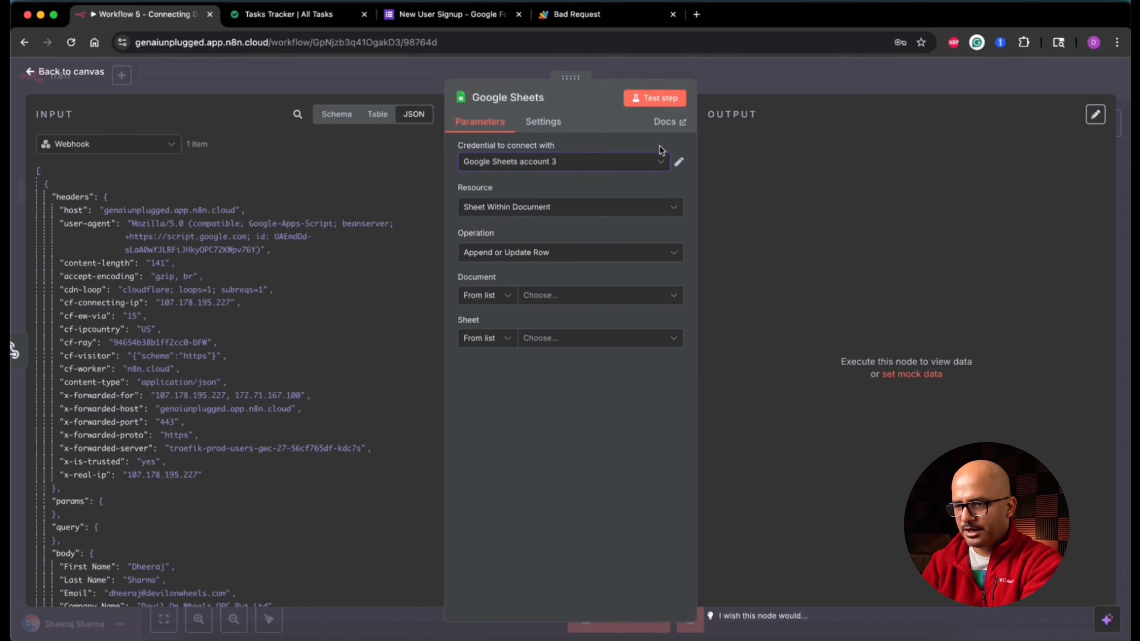
pyautogui.click(578, 218)
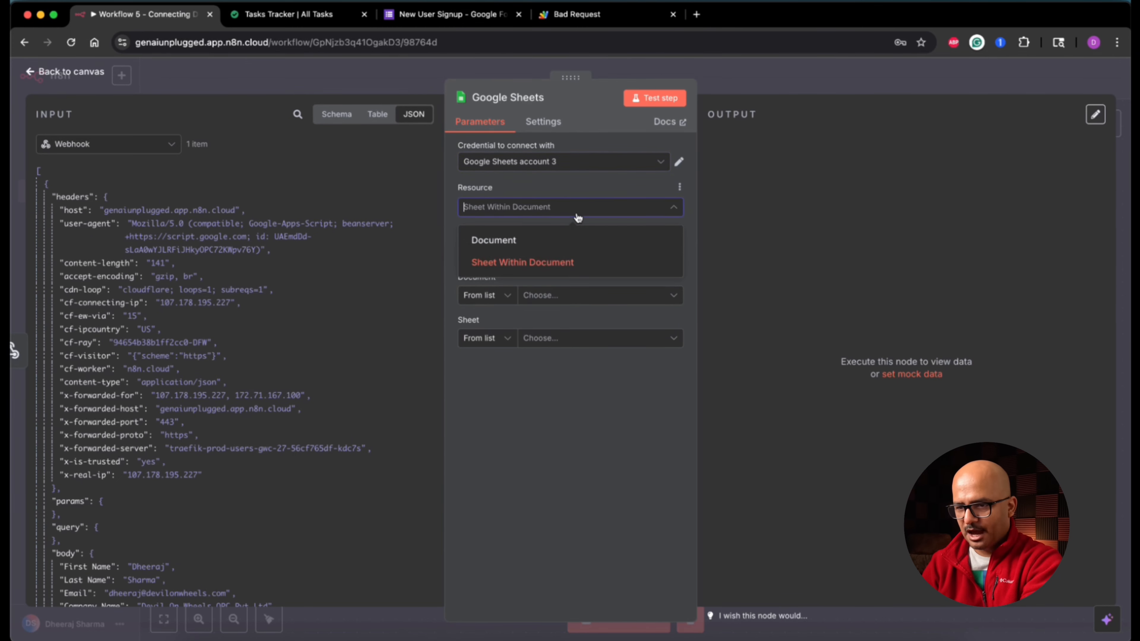
pyautogui.click(572, 218)
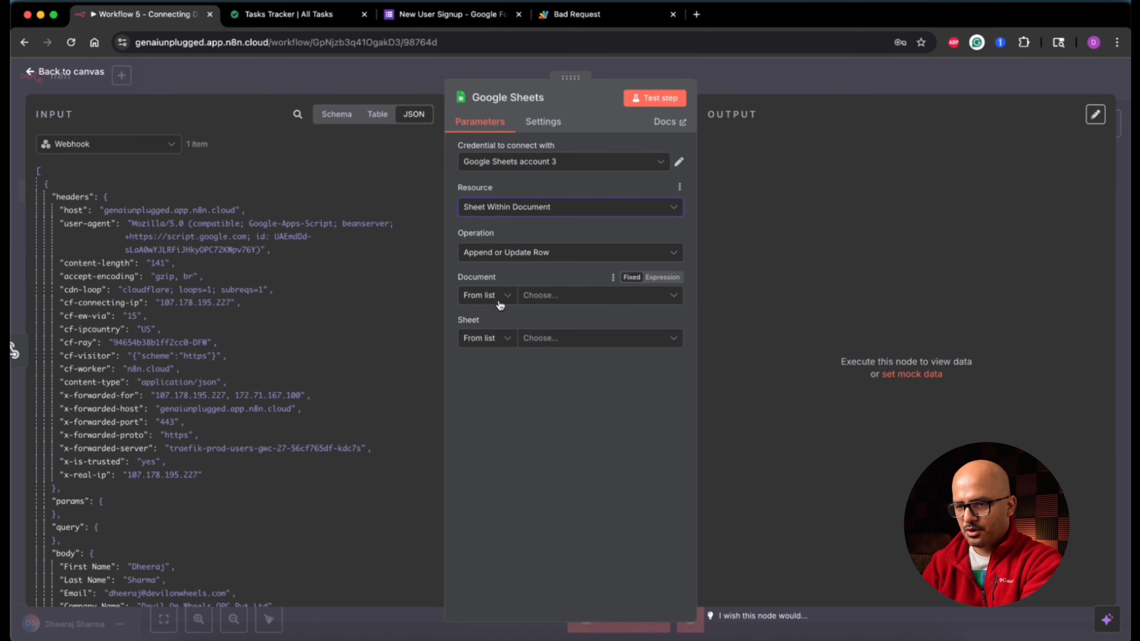
pyautogui.click(589, 300)
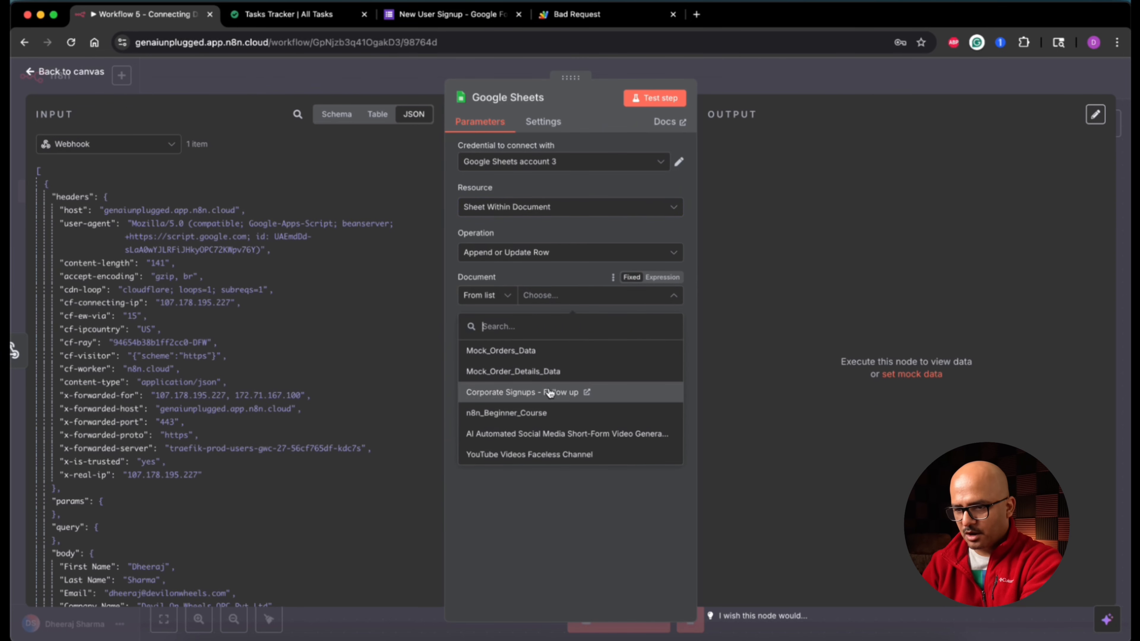
pyautogui.click(565, 398)
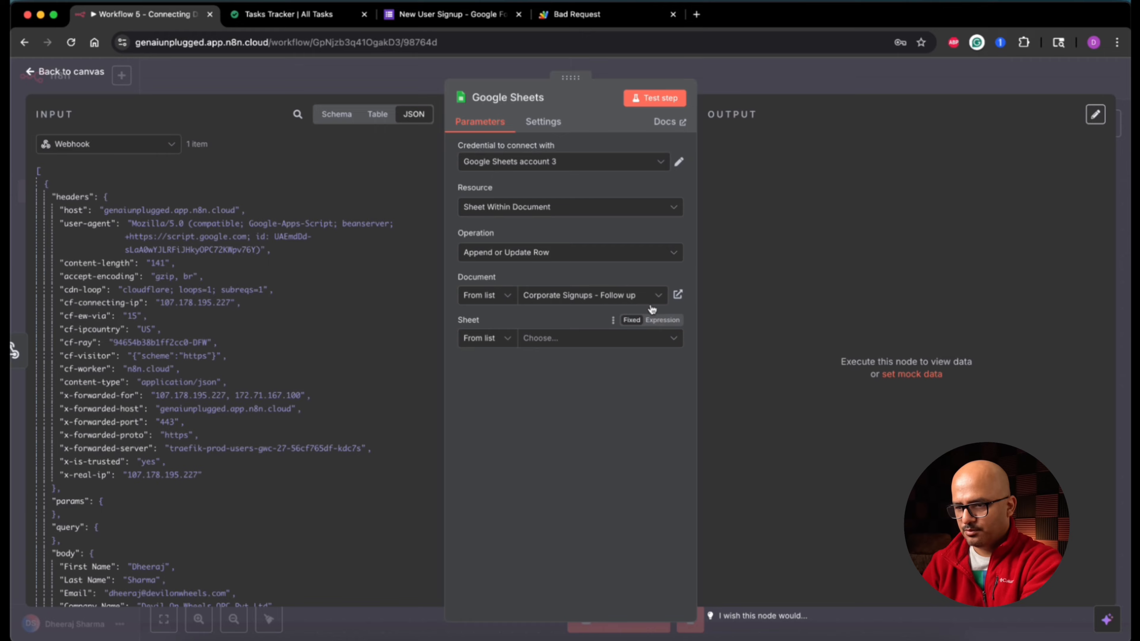
pyautogui.click(678, 301)
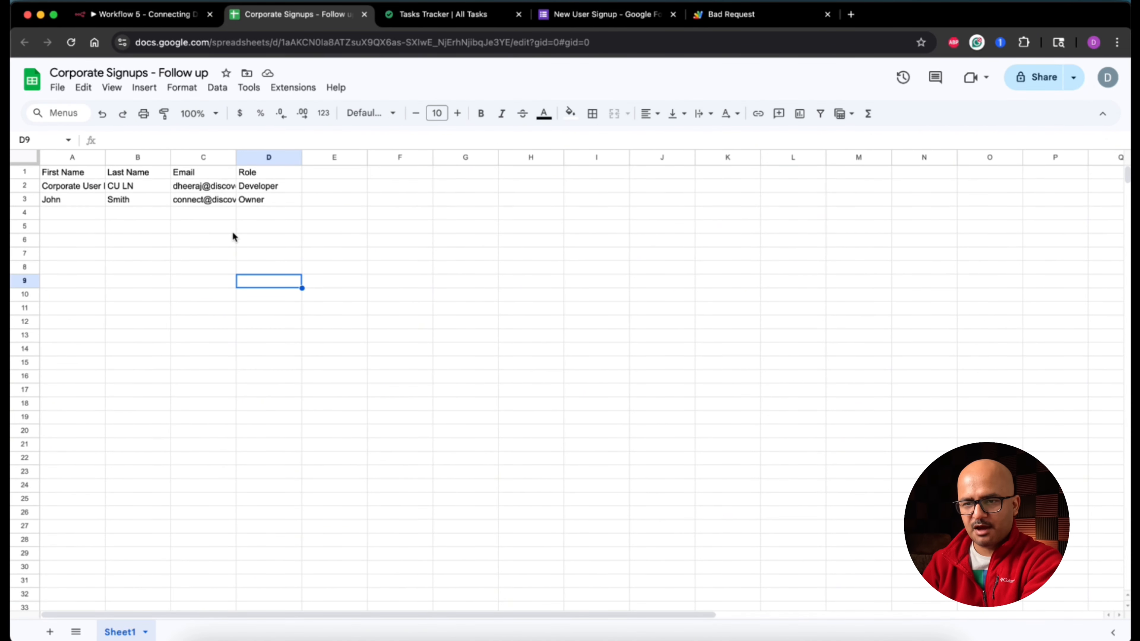
# Step: Add a 'Company Name' header in E1 and clear the old sample rows
pyautogui.click(327, 172)
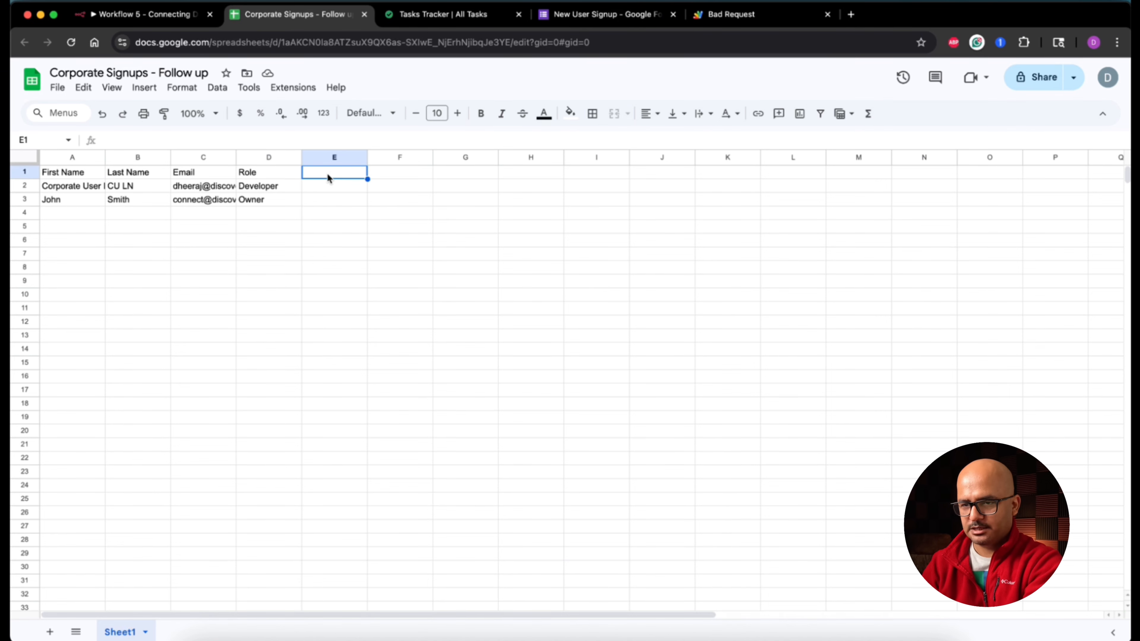
pyautogui.write('Company Name')
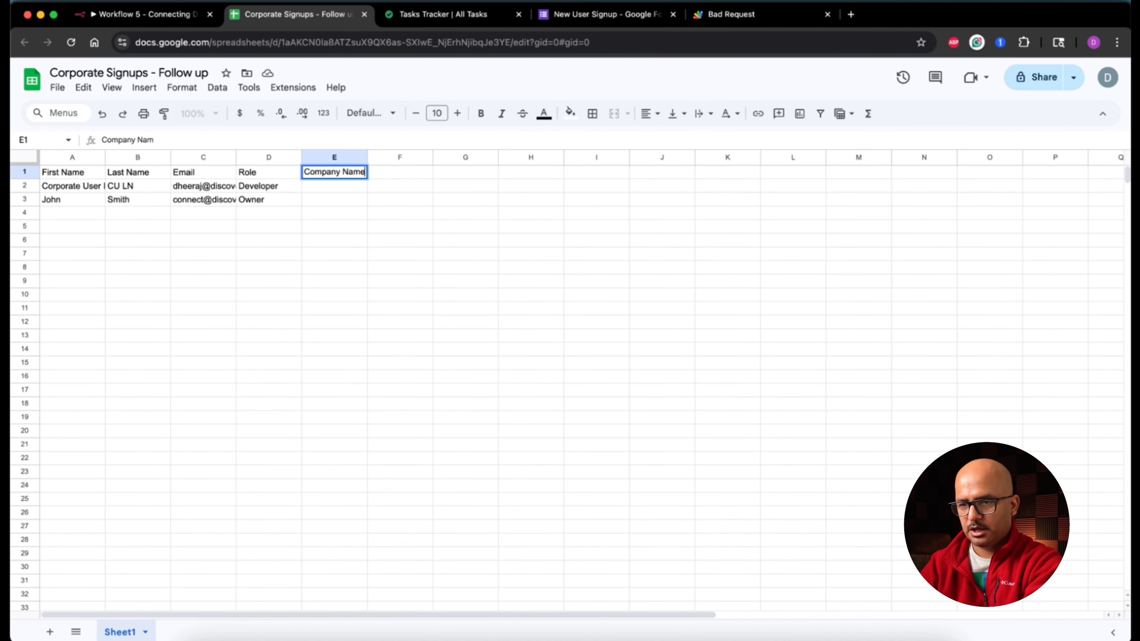
pyautogui.press('Return')
pyautogui.moveTo(83, 188); pyautogui.dragTo(371, 207)
pyautogui.press('Delete')
pyautogui.click(268, 322)
# Step: Rearrange the headers so Company Name sits in D1 and Role in E1
pyautogui.click(264, 171)
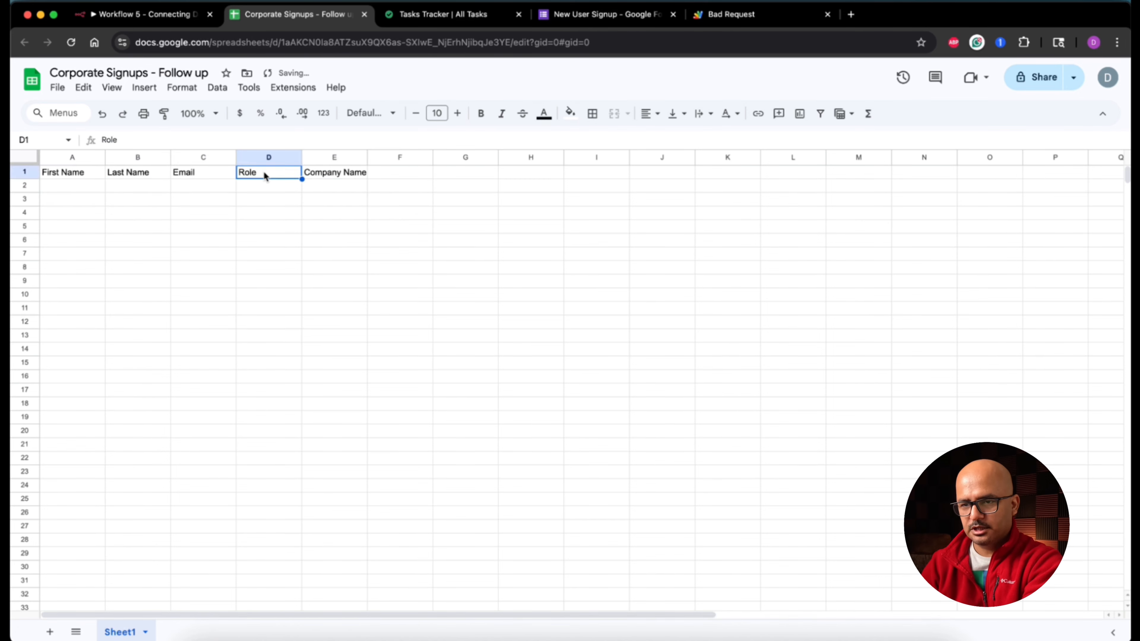
pyautogui.press('super+x')
pyautogui.click(395, 172)
pyautogui.press('super+v')
pyautogui.click(343, 171)
pyautogui.press('super+x')
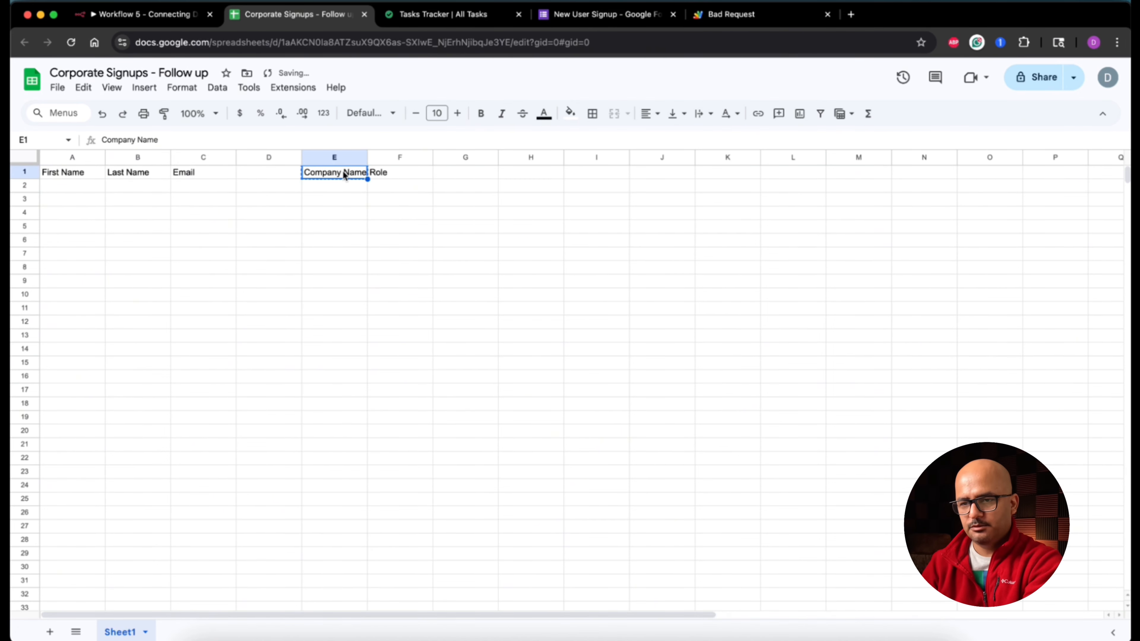
pyautogui.click(268, 172)
pyautogui.press('super+v')
pyautogui.click(397, 173)
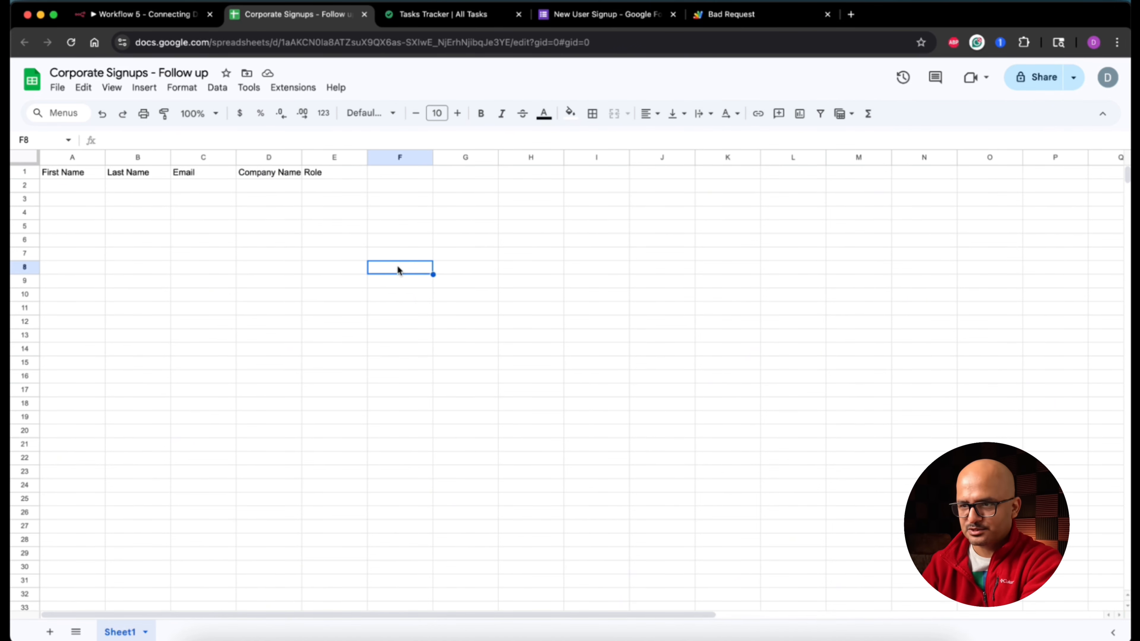
# Step: Choose Sheet1 as the target sheet in the n8n Google Sheets node
pyautogui.click(171, 16)
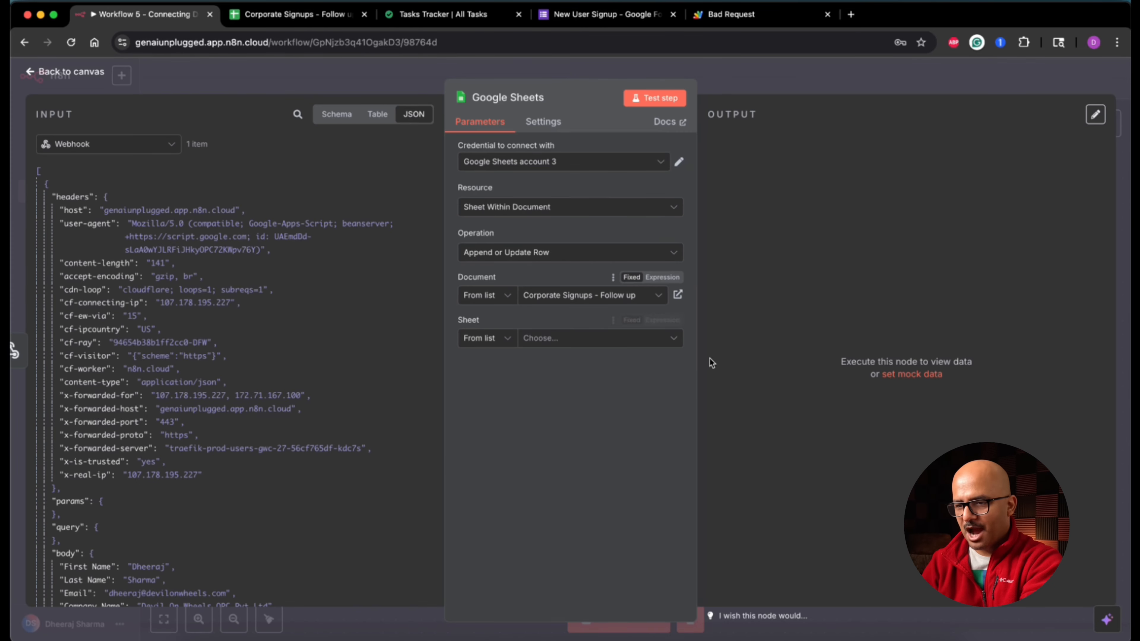
pyautogui.click(593, 340)
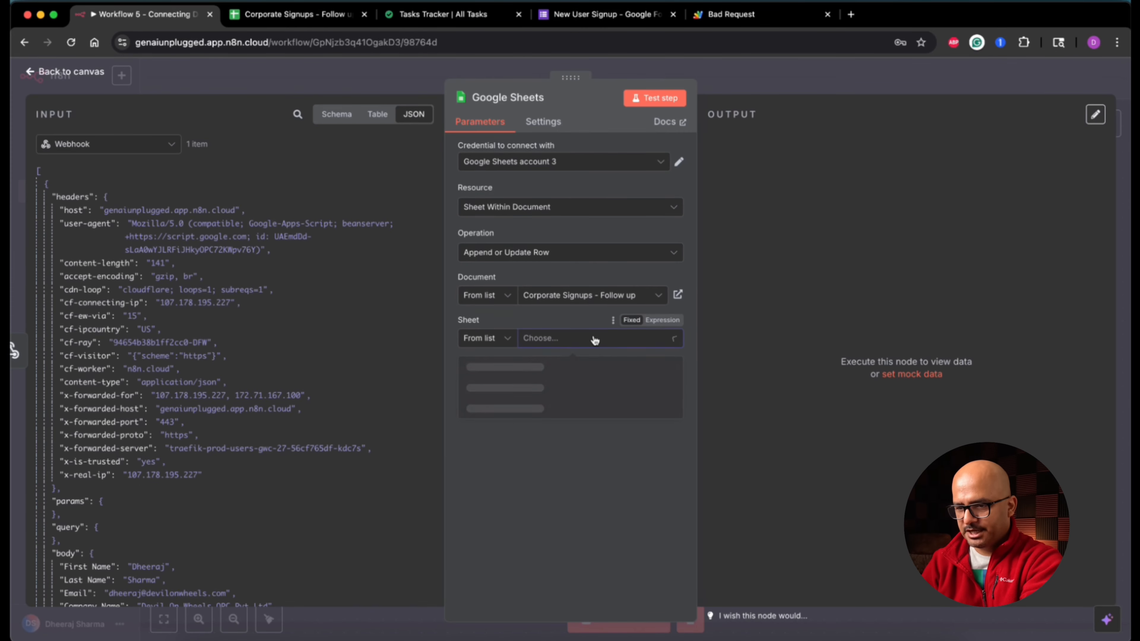
pyautogui.click(507, 368)
pyautogui.scroll(-4, 556, 316)
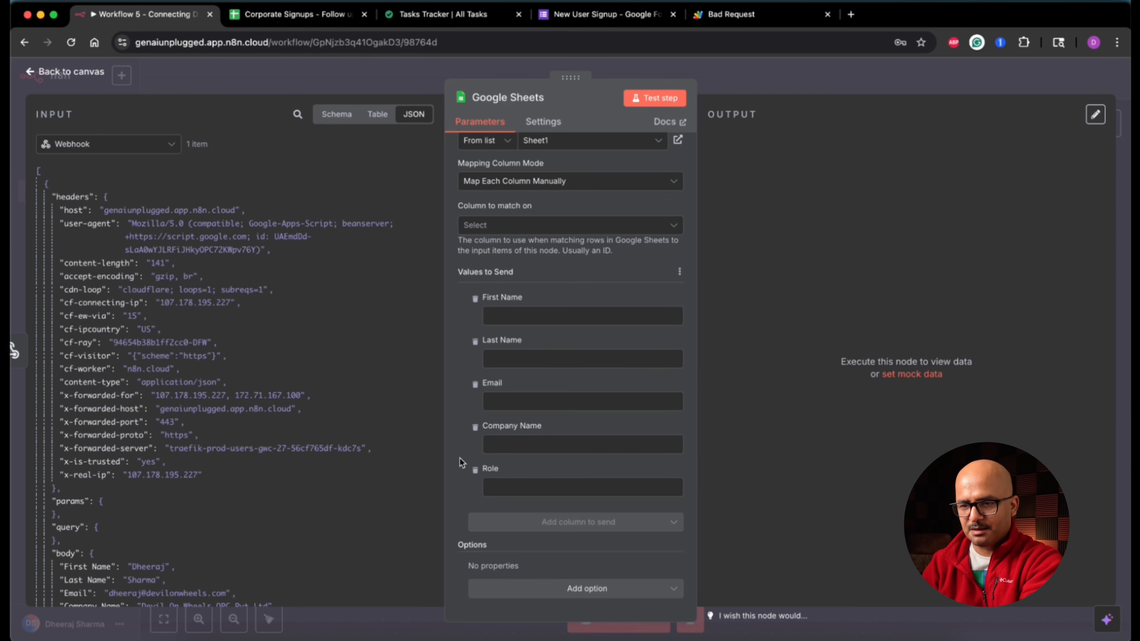
pyautogui.scroll(-3, 168, 399)
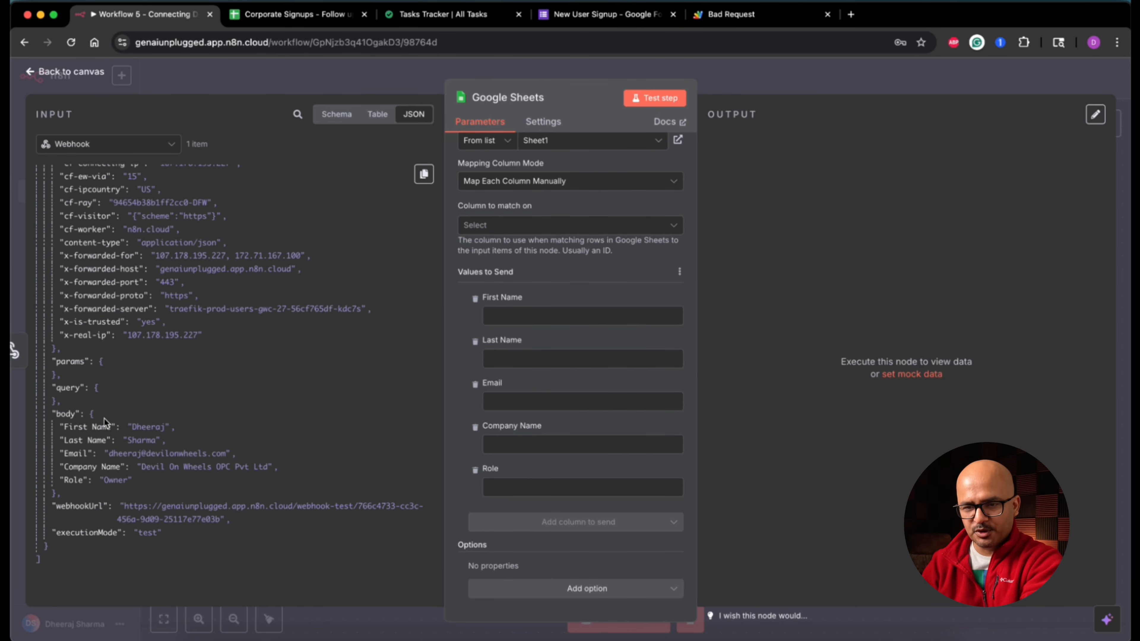
# Step: Map First Name, Last Name, Email, Company Name and Role from the webhook body, then test
pyautogui.moveTo(93, 427); pyautogui.dragTo(517, 317)
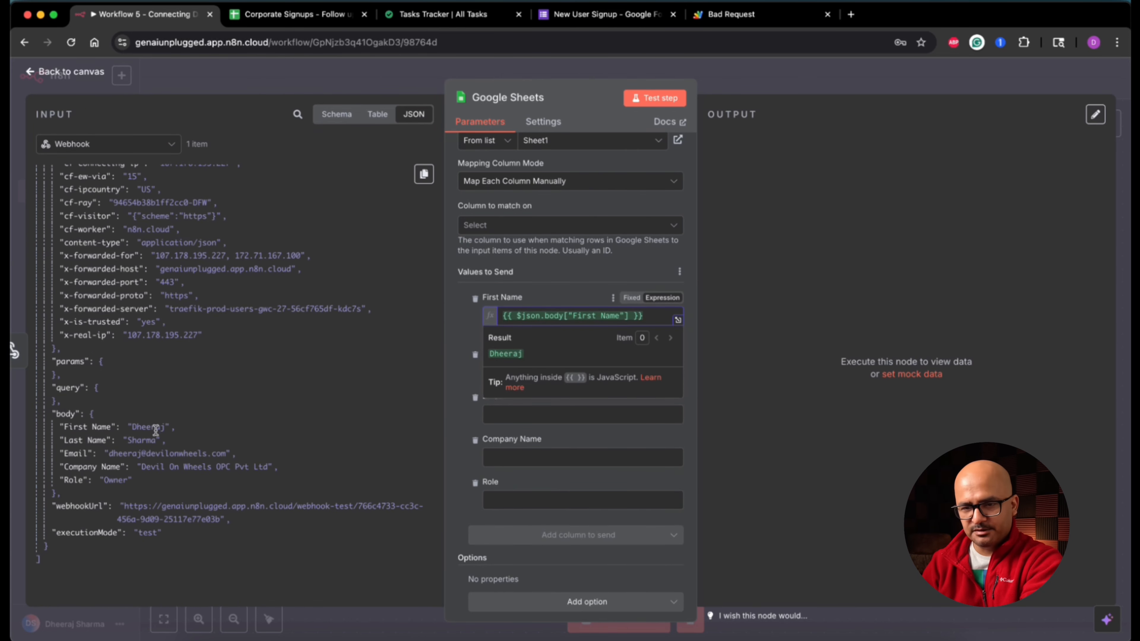
pyautogui.moveTo(90, 441); pyautogui.dragTo(503, 375)
pyautogui.moveTo(73, 455); pyautogui.dragTo(507, 430)
pyautogui.moveTo(92, 469); pyautogui.dragTo(485, 484)
pyautogui.moveTo(73, 480); pyautogui.dragTo(507, 540)
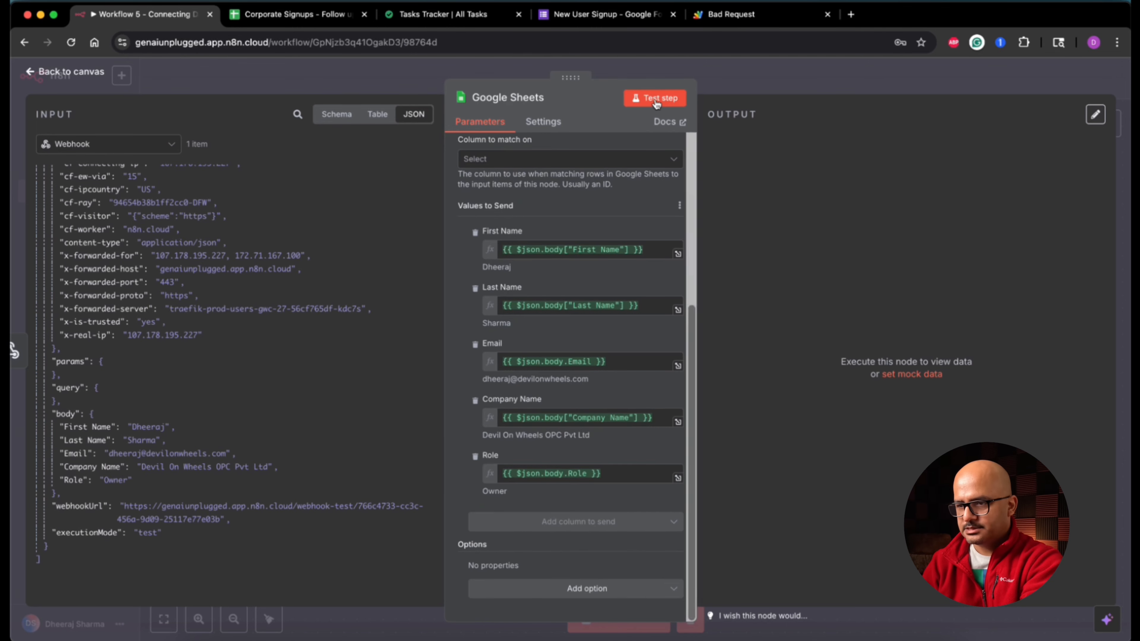
pyautogui.click(655, 98)
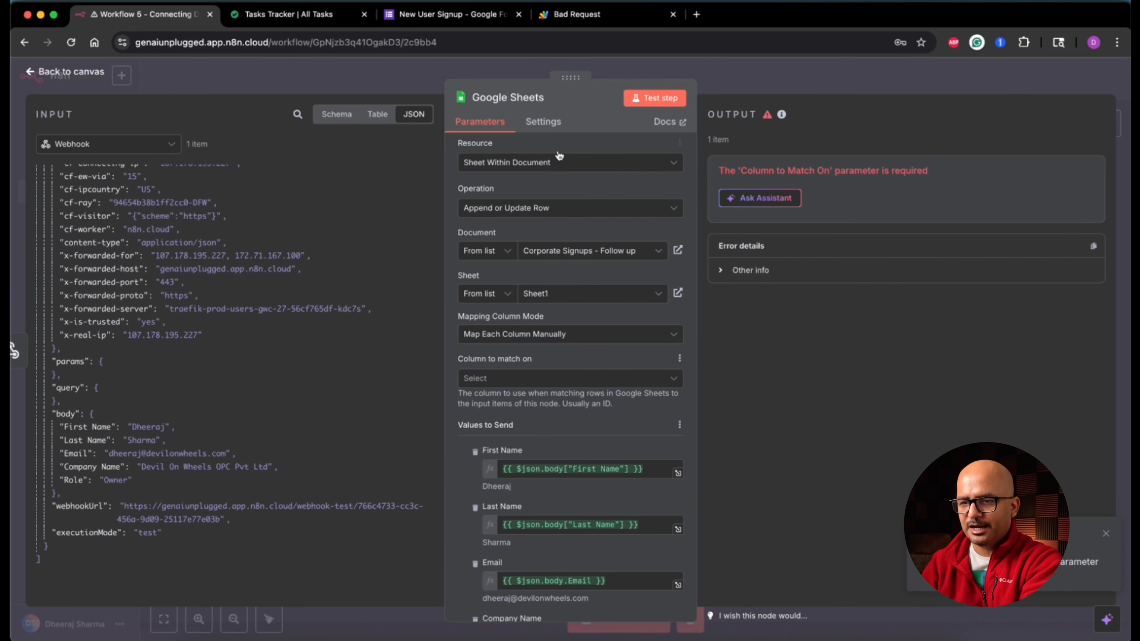
# Step: Switch the Google Sheets node's operation to Append Row and rerun its step test
pyautogui.click(519, 209)
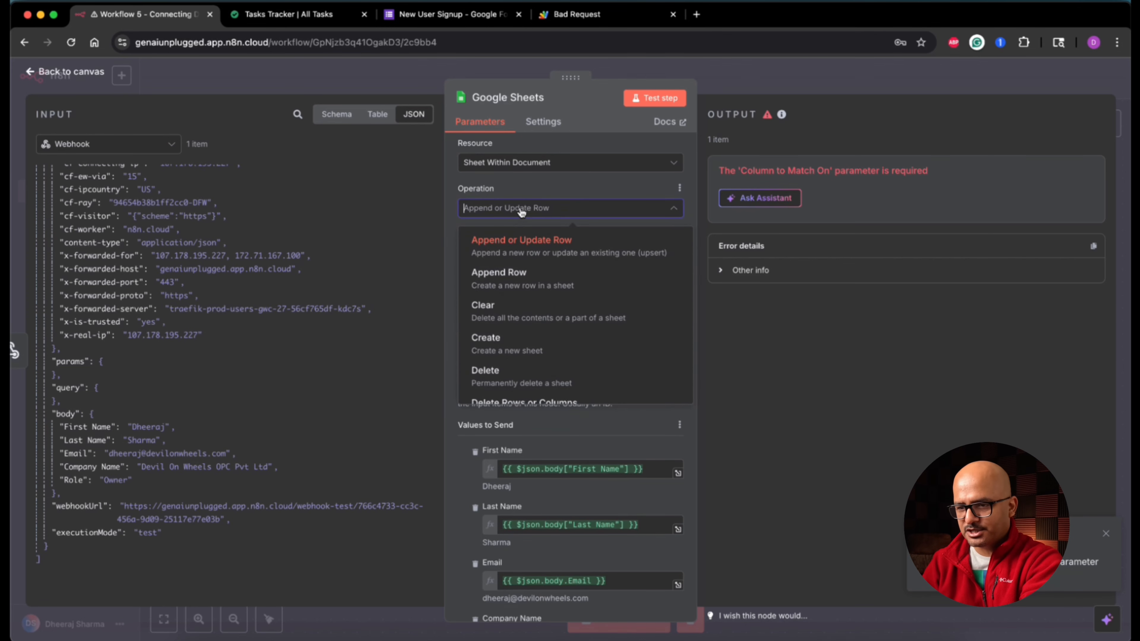
pyautogui.click(530, 280)
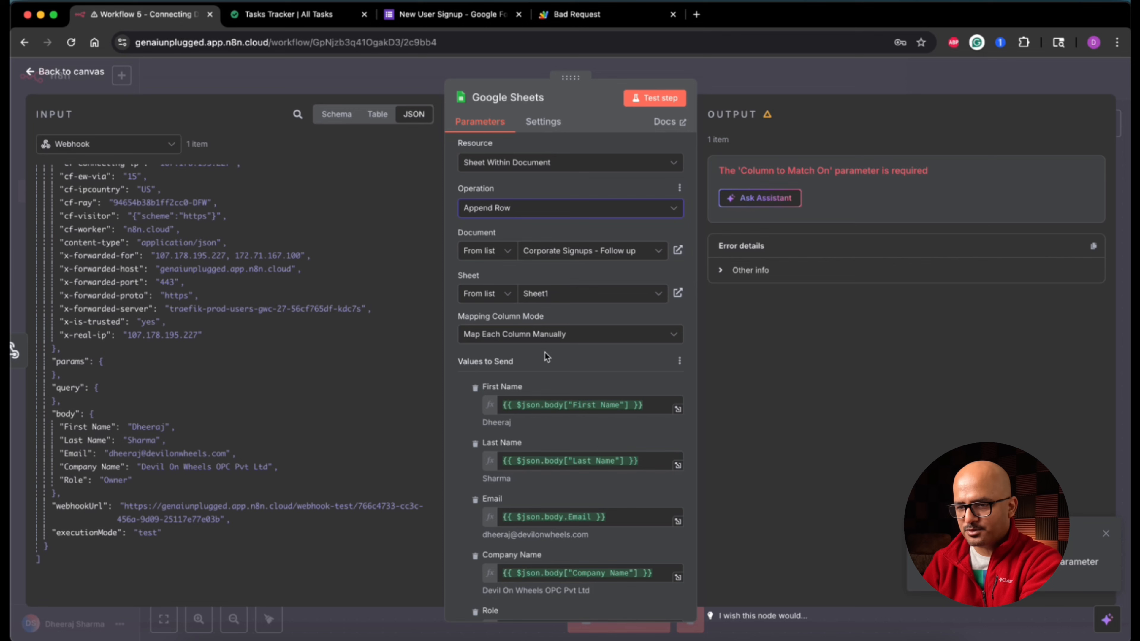
pyautogui.click(659, 98)
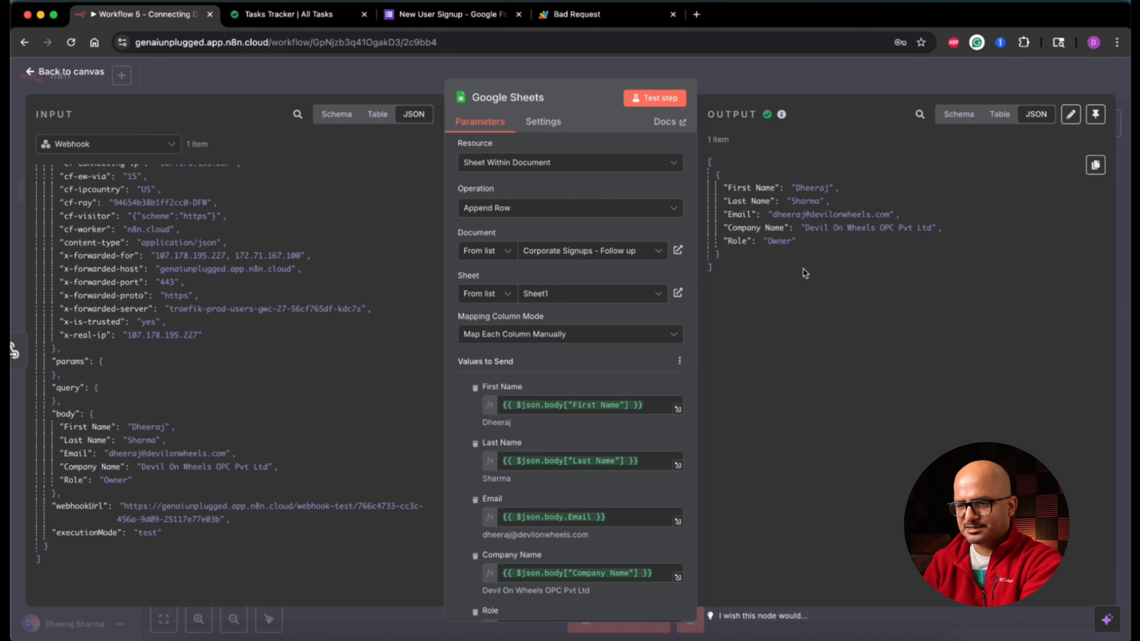
# Step: Open the target spreadsheet, check the new lead's names in row 2, and bring Safari forward
pyautogui.click(678, 250)
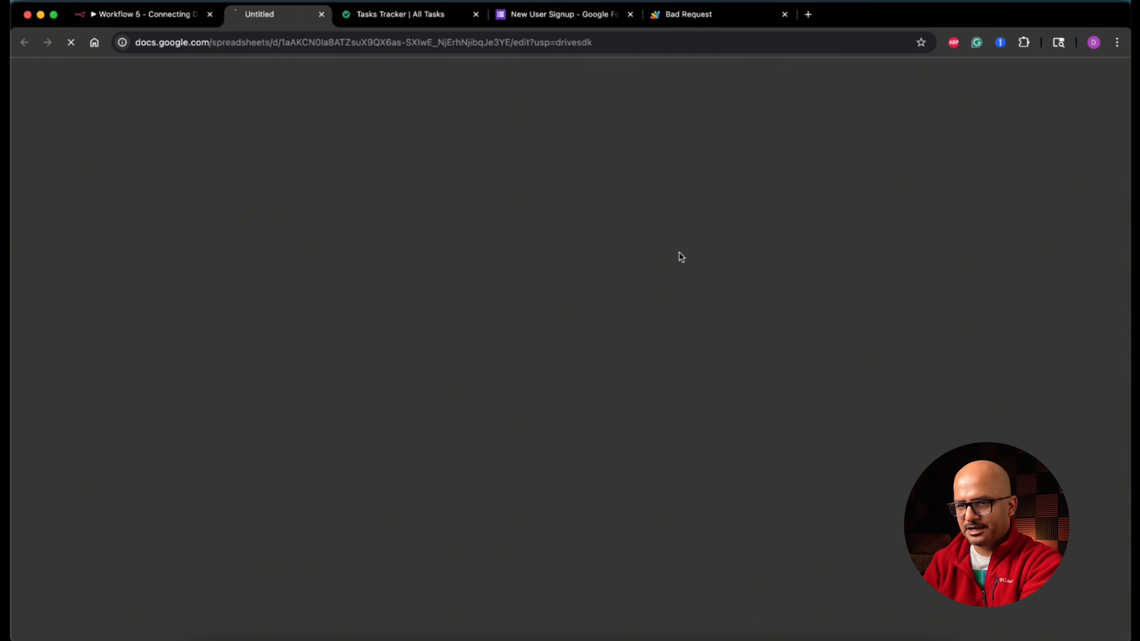
pyautogui.click(69, 188)
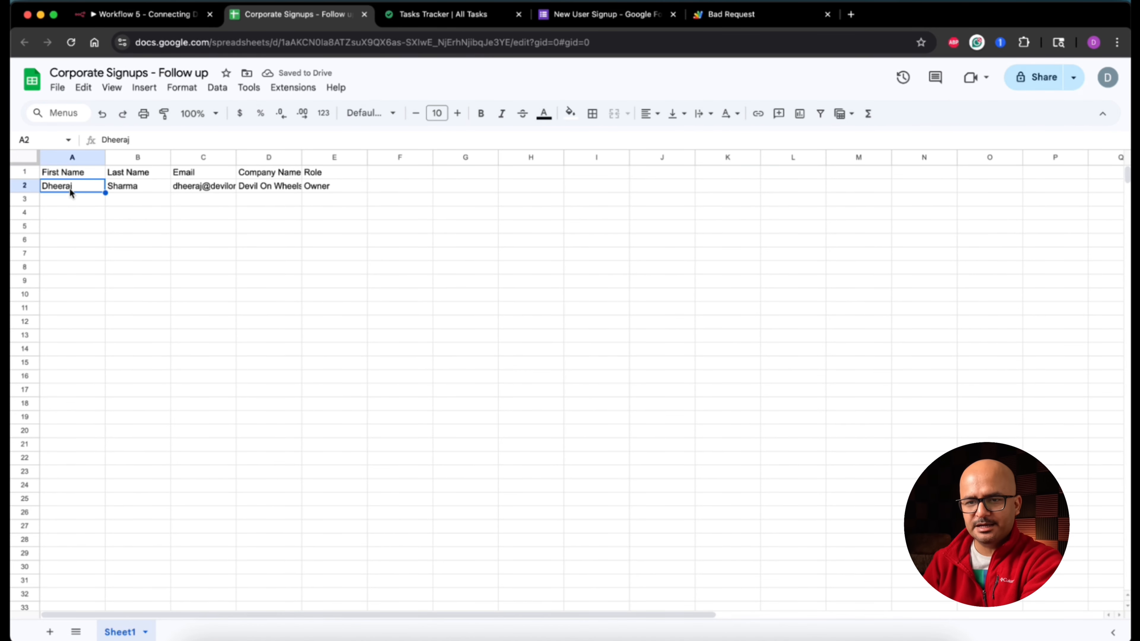
pyautogui.click(133, 187)
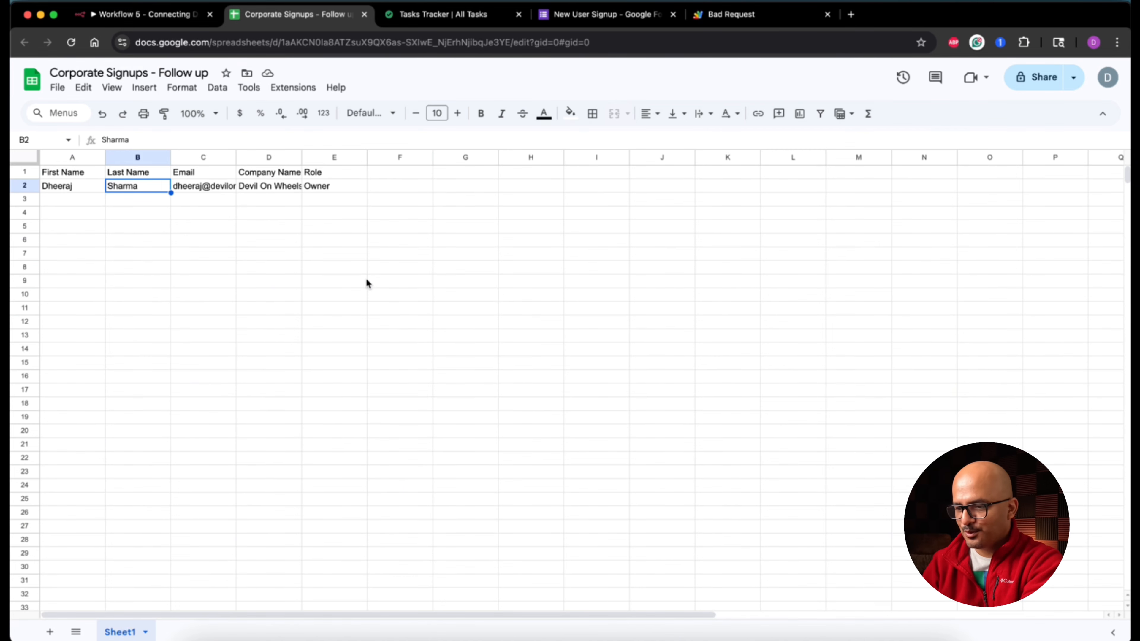
pyautogui.click(820, 637)
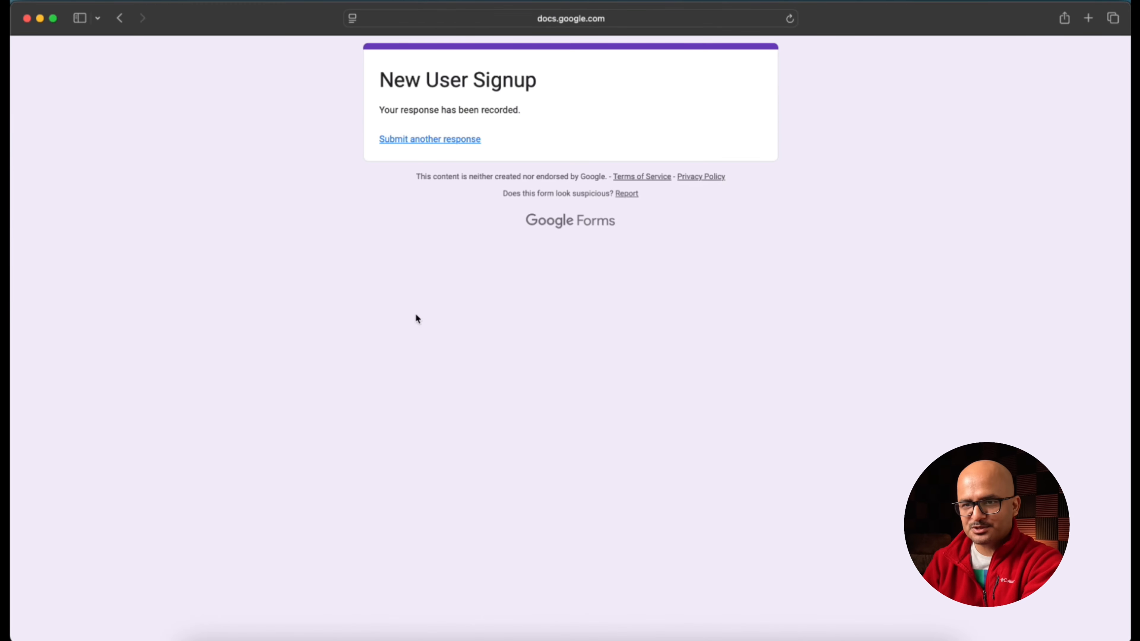
# Step: In the private Safari window, turn off Required on the form's Company Name question
pyautogui.rightClick(821, 637)
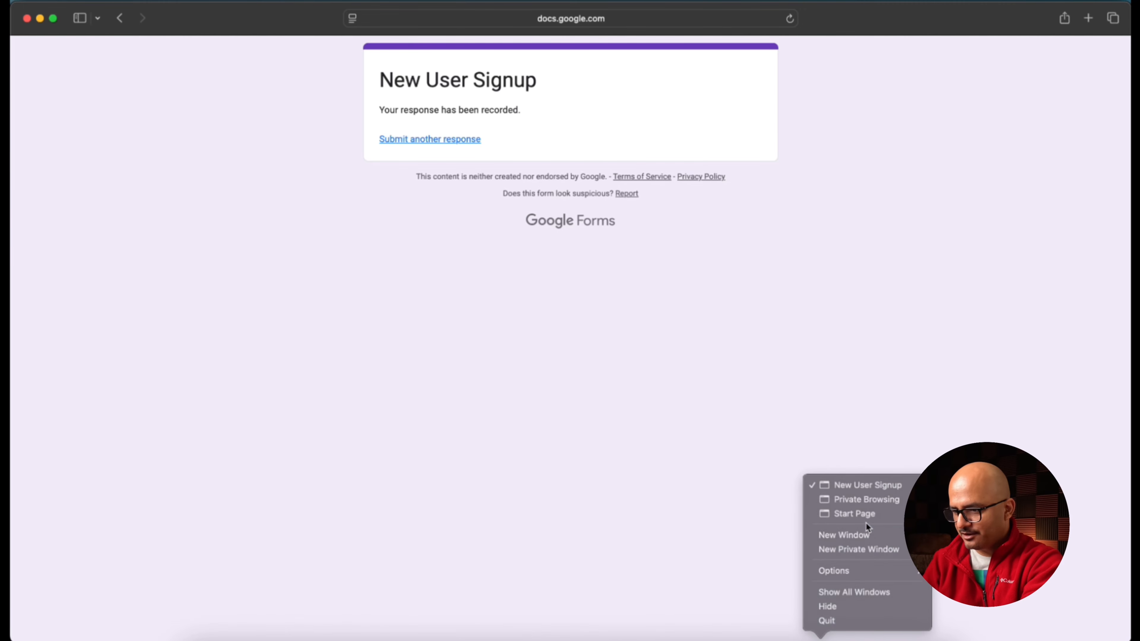
pyautogui.click(881, 500)
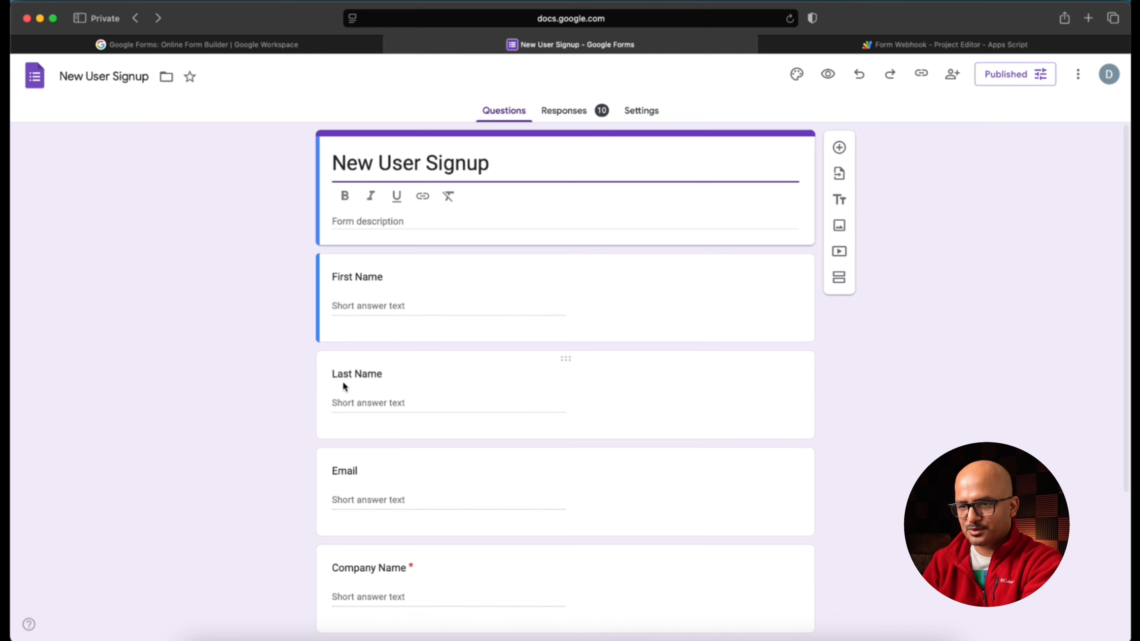
pyautogui.scroll(-5, 237, 444)
pyautogui.click(499, 387)
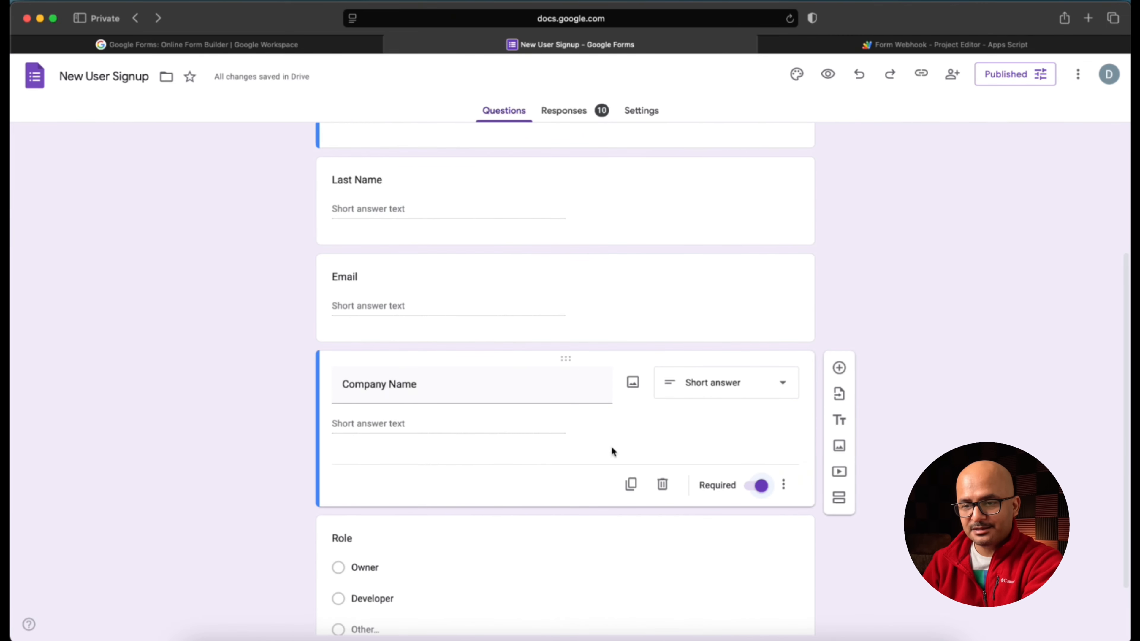
pyautogui.click(752, 489)
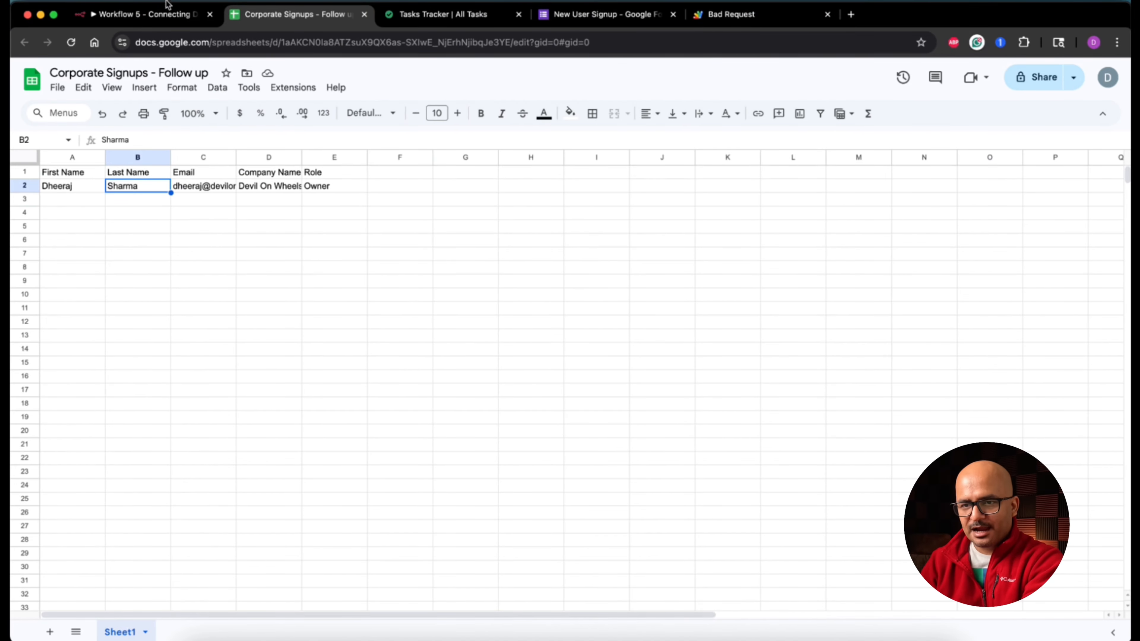
# Step: Return to the n8n canvas, review the Webhook node, and start adding a node after Google Sheets
pyautogui.click(154, 18)
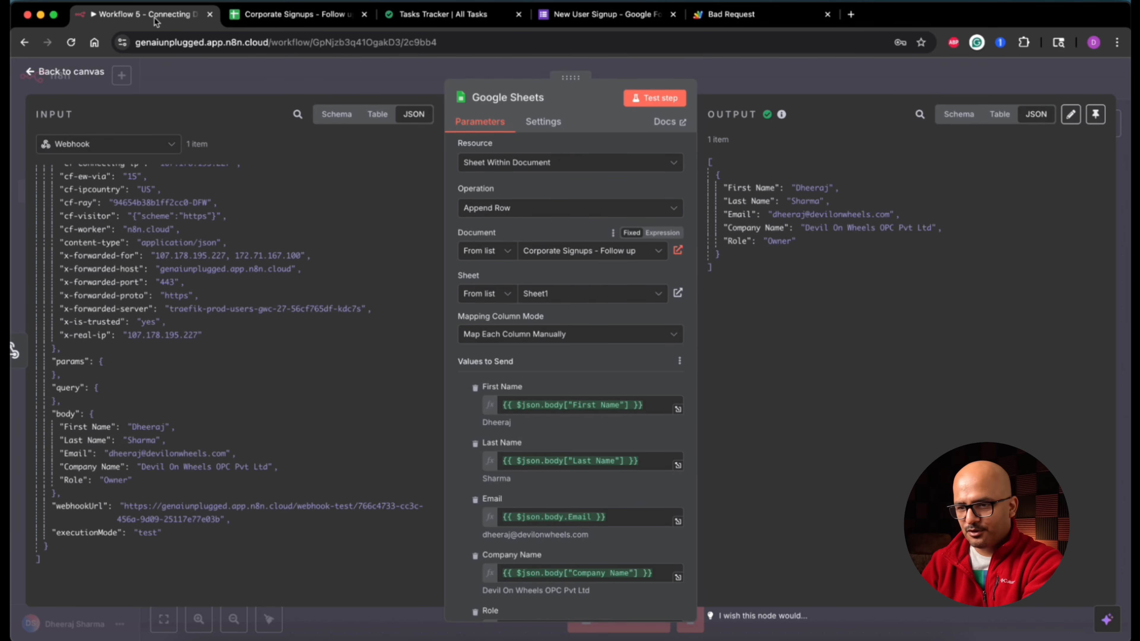
pyautogui.click(91, 72)
pyautogui.hscroll(-1, 448, 402)
pyautogui.hscroll(-3, 448, 402)
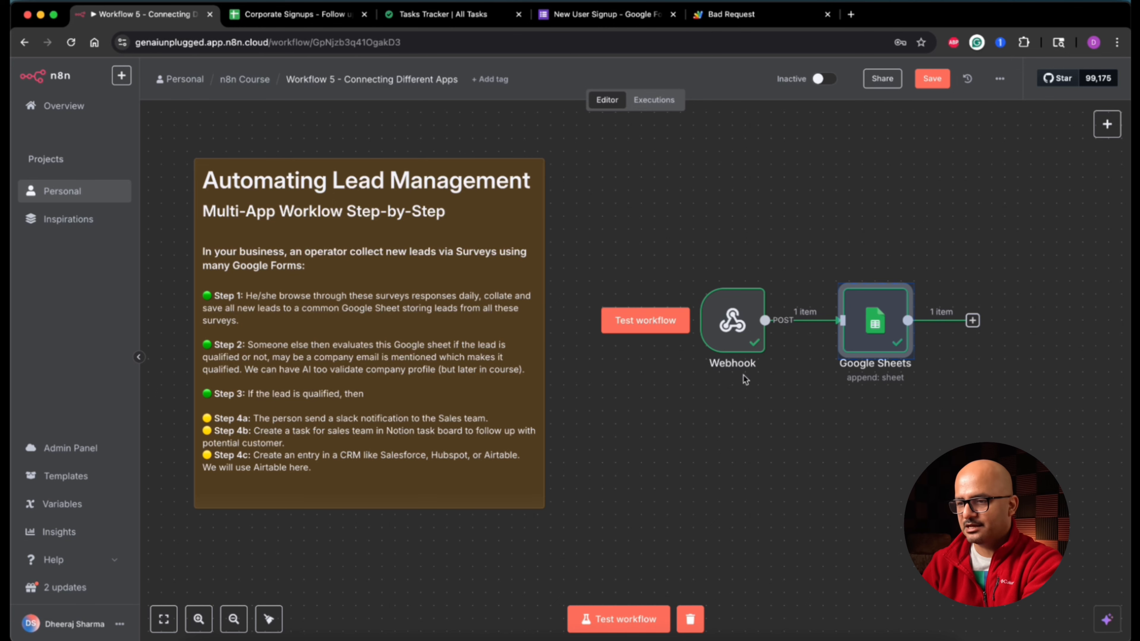
pyautogui.doubleClick(739, 348)
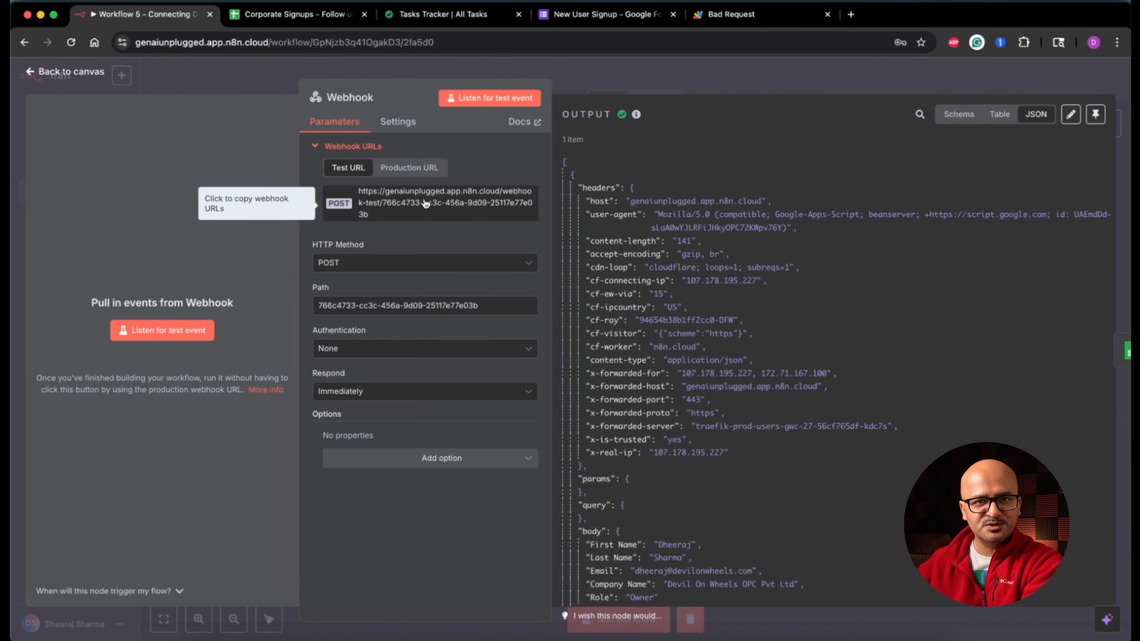
pyautogui.click(66, 76)
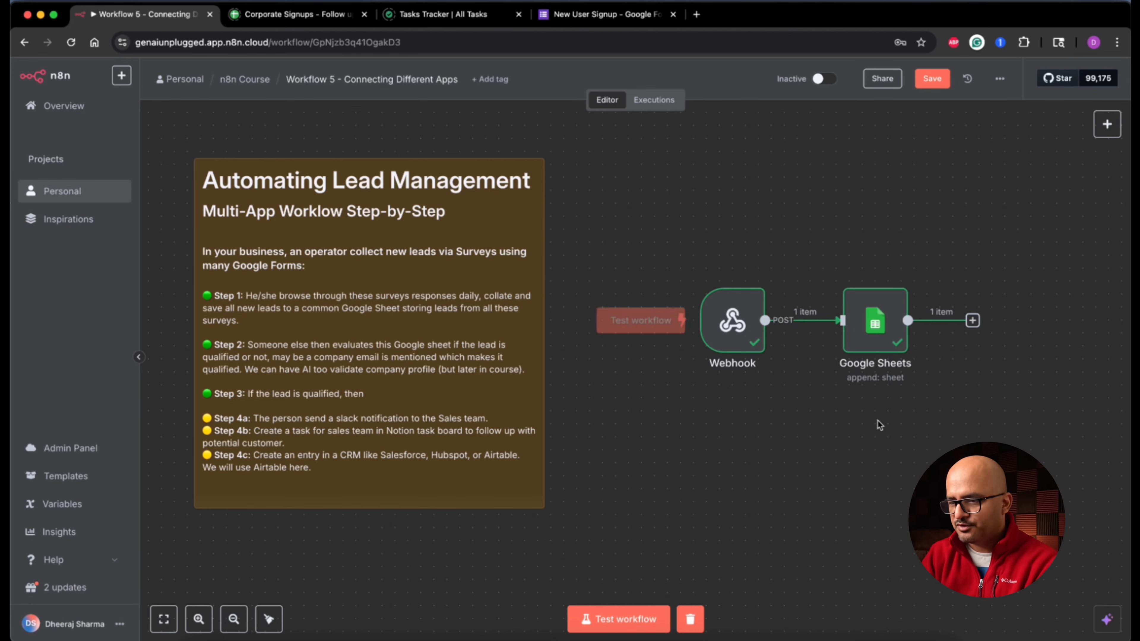
pyautogui.click(973, 320)
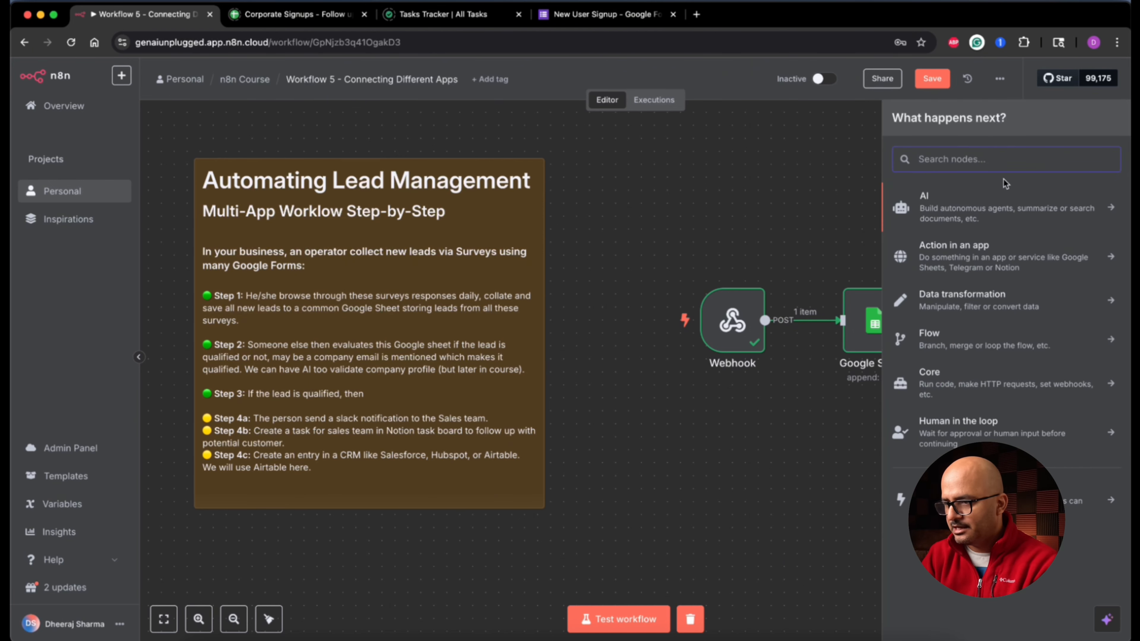
# Step: Add an If node whose first condition requires Company Name to be not empty
pyautogui.write('if')
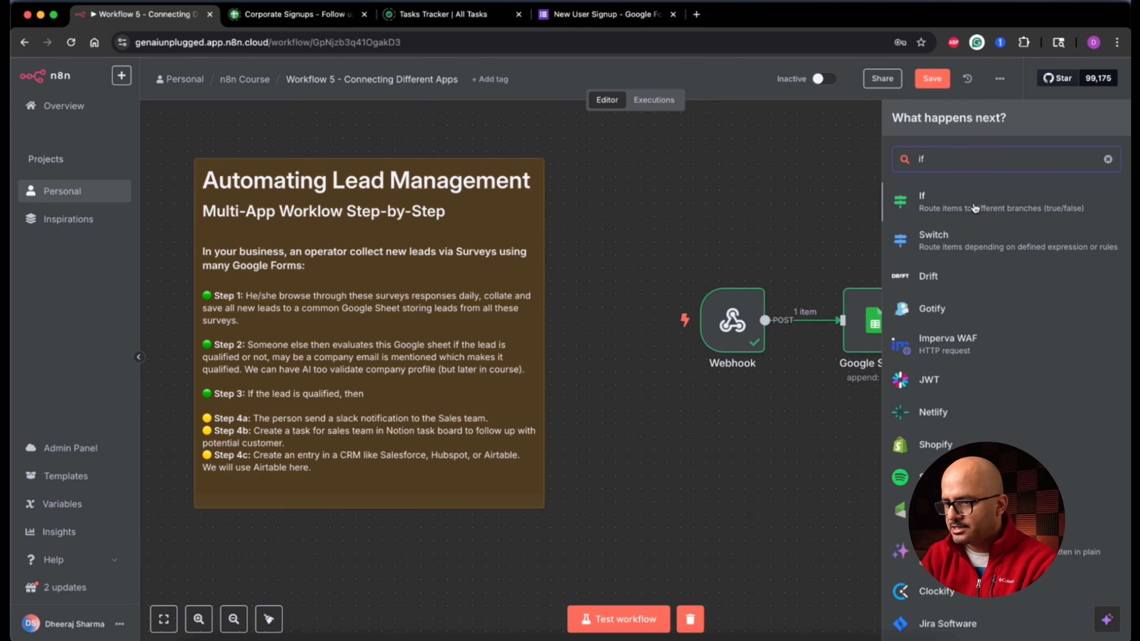
pyautogui.click(975, 208)
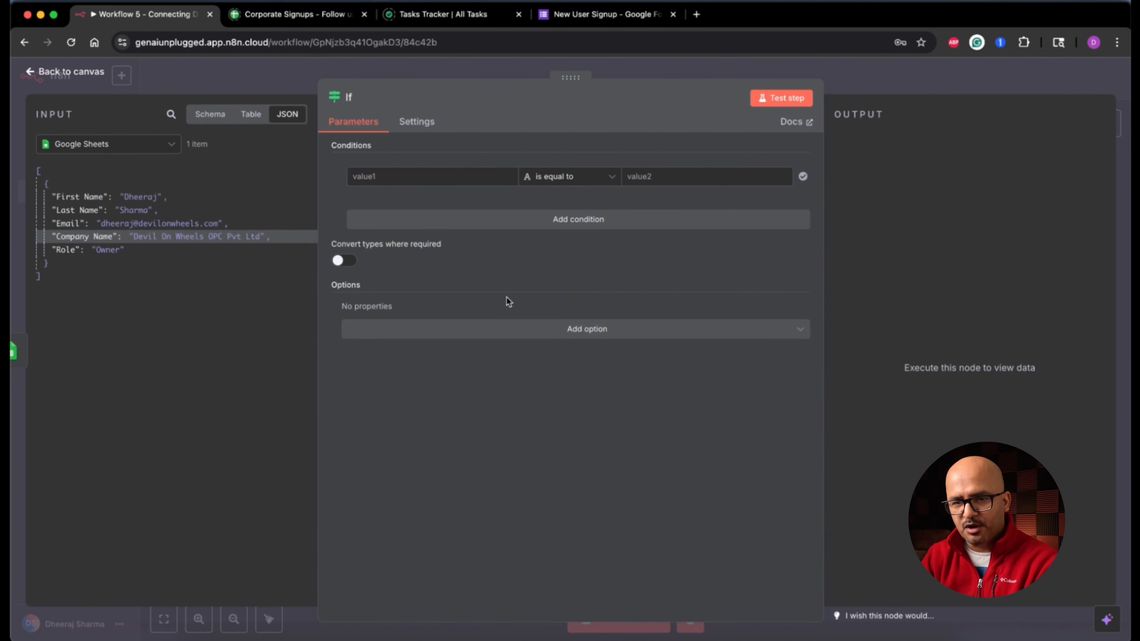
pyautogui.moveTo(74, 237); pyautogui.dragTo(384, 177)
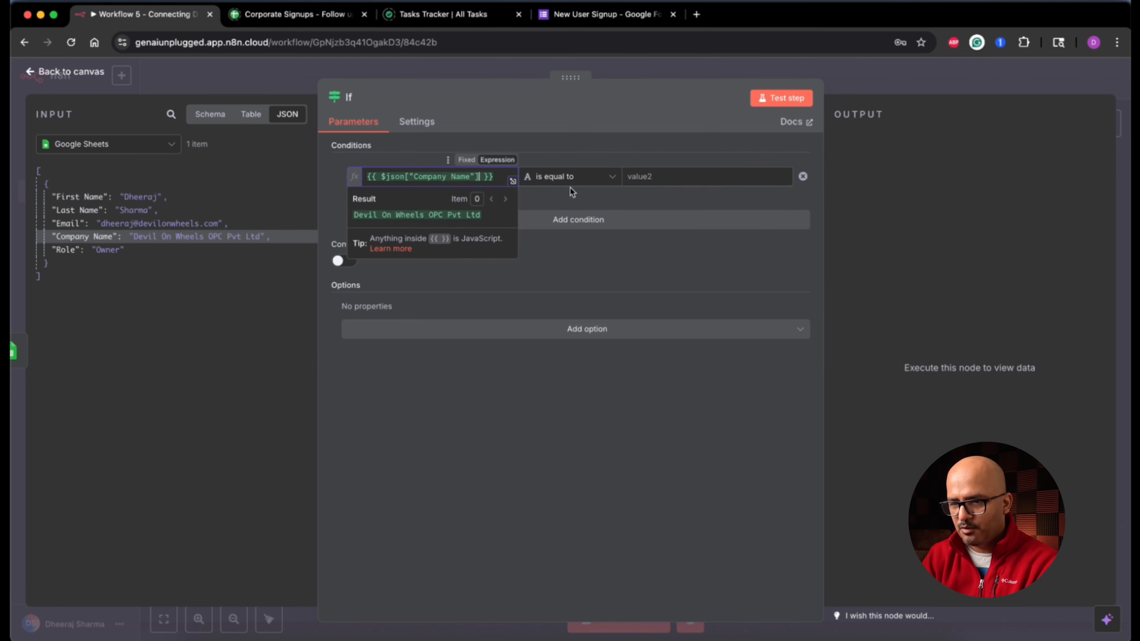
pyautogui.click(614, 180)
pyautogui.moveTo(606, 210)
pyautogui.click(686, 287)
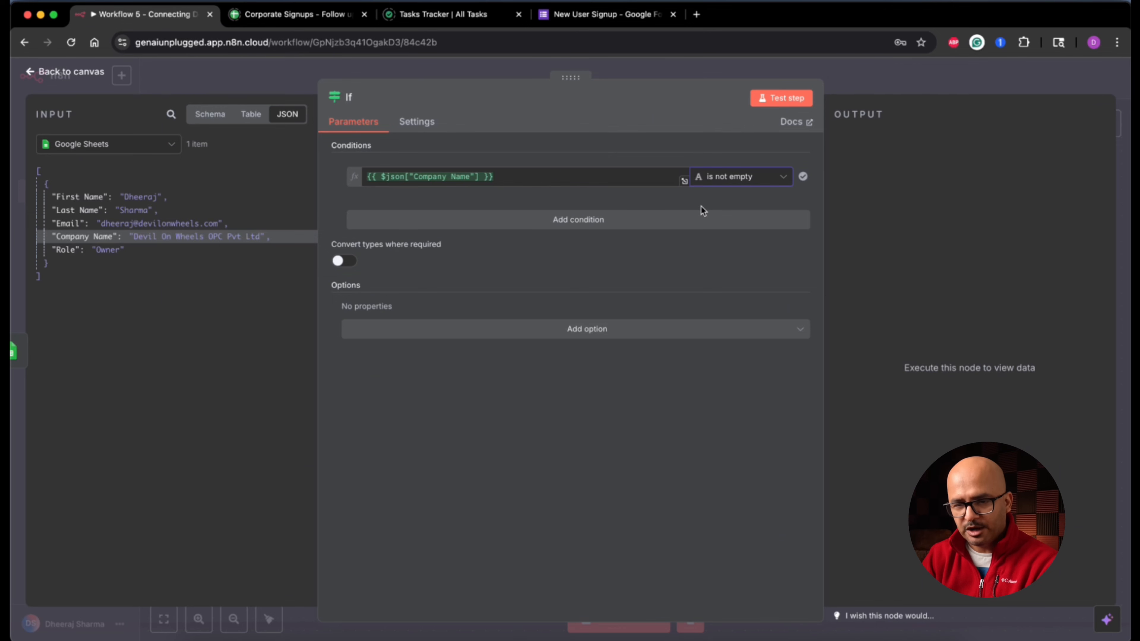
# Step: Add a second condition: Email does not end with gmail.com
pyautogui.click(582, 224)
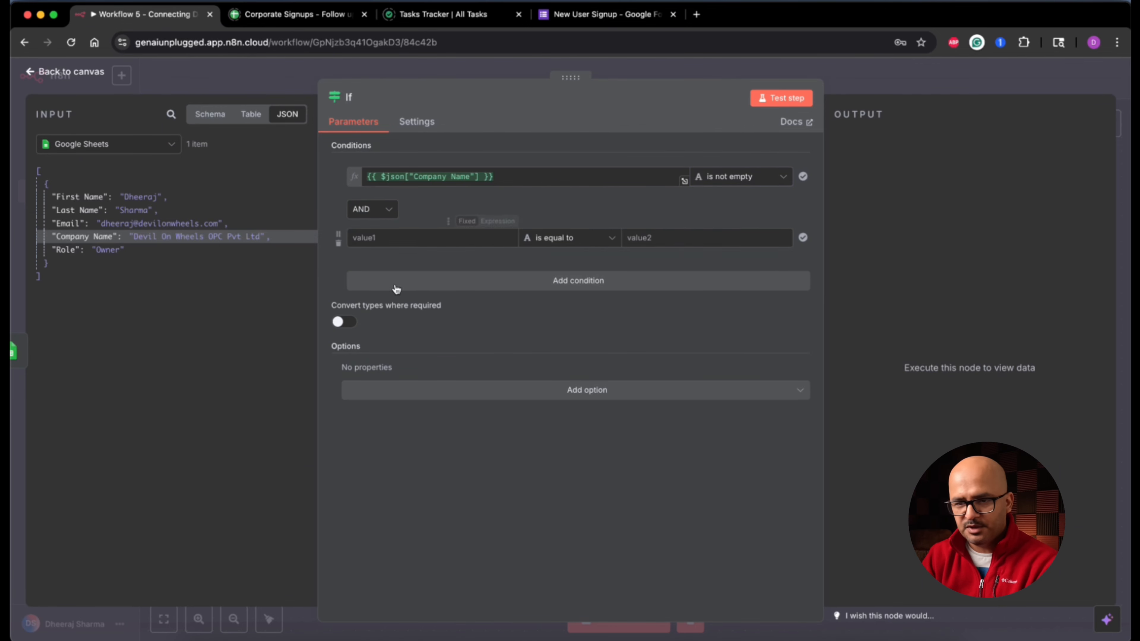
pyautogui.moveTo(72, 223); pyautogui.dragTo(379, 238)
pyautogui.click(569, 238)
pyautogui.moveTo(570, 271)
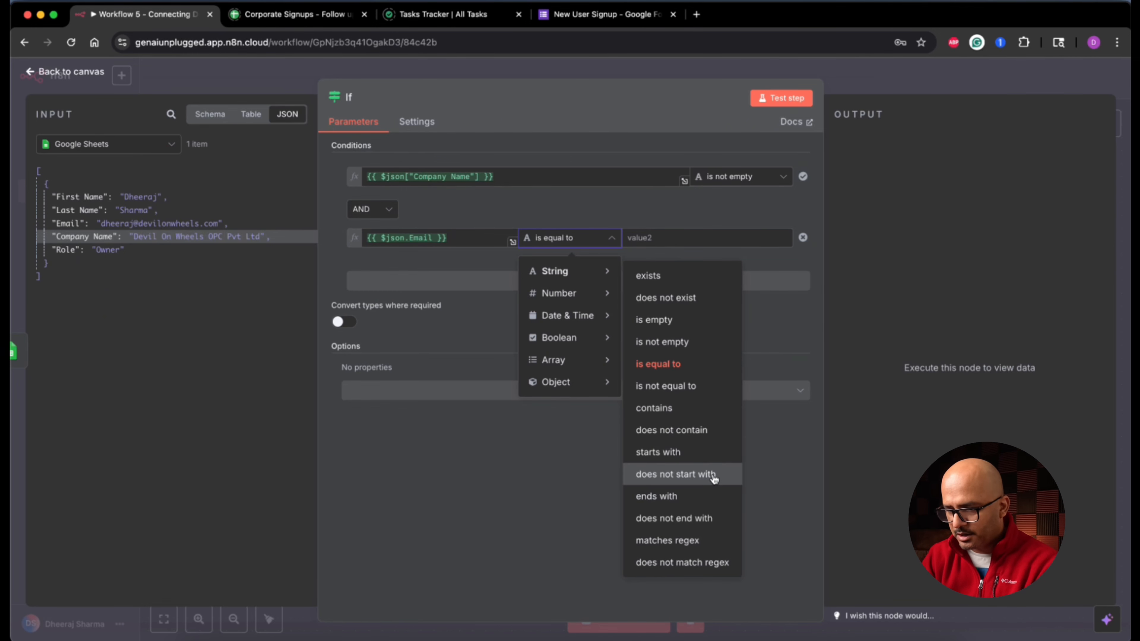
pyautogui.click(682, 519)
pyautogui.click(678, 239)
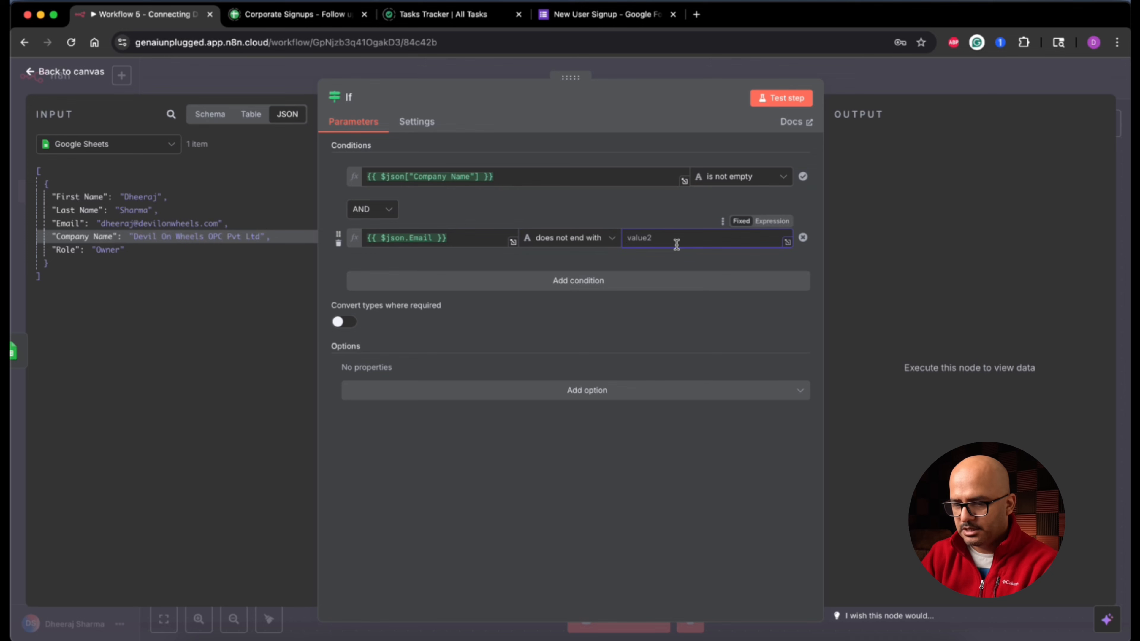
pyautogui.write('gmail.com')
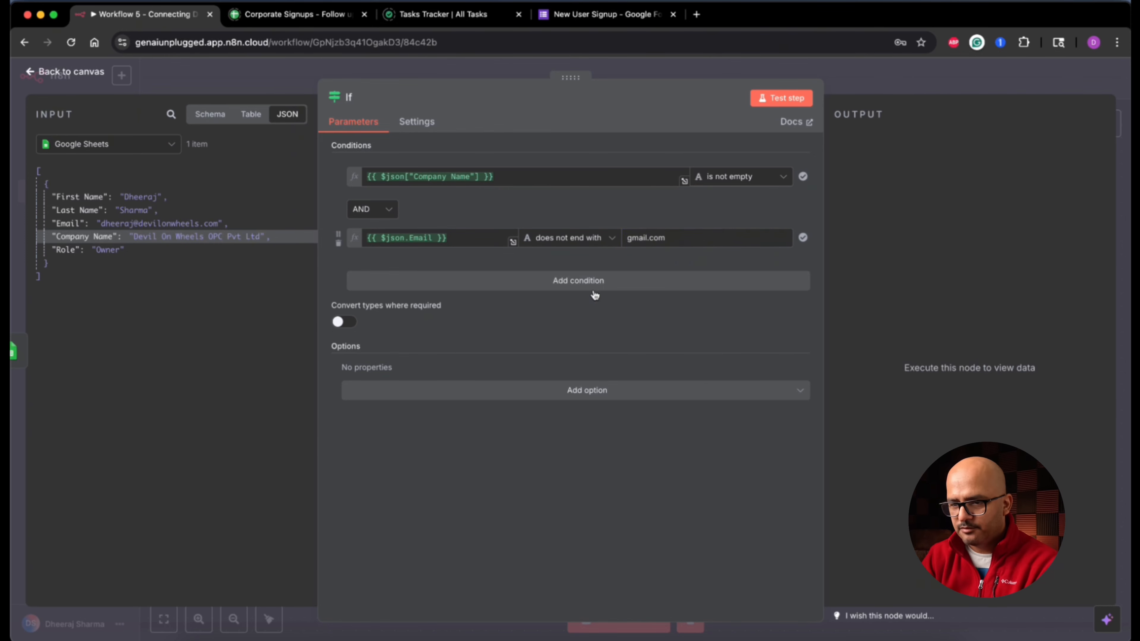
# Step: Add a third condition: Email does not end with hotmail.com
pyautogui.click(587, 282)
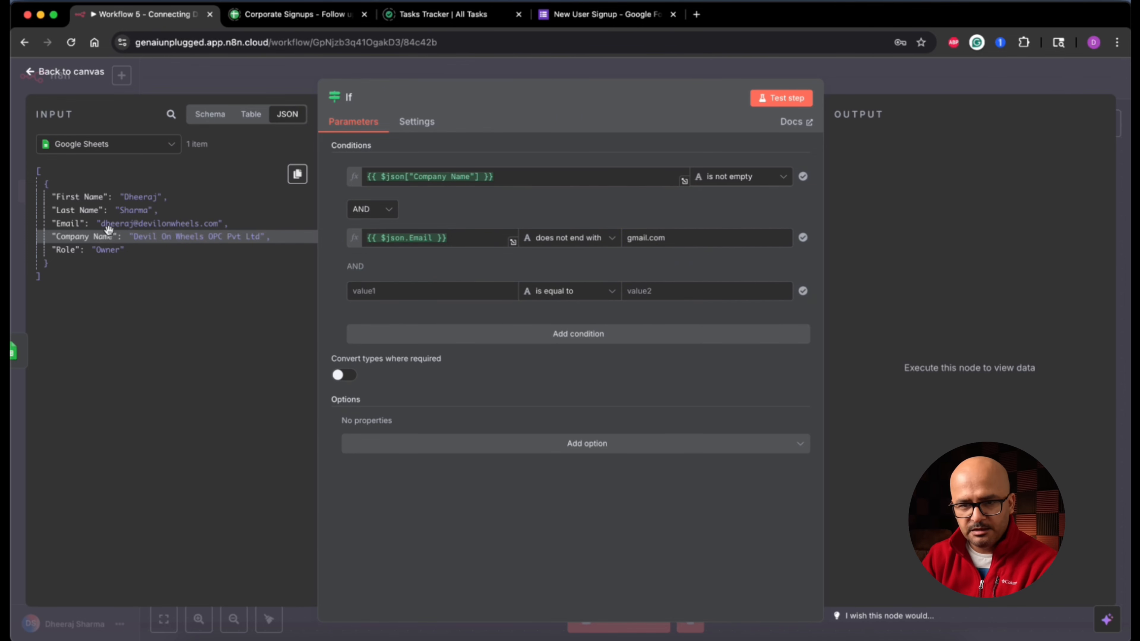
pyautogui.moveTo(67, 223); pyautogui.dragTo(430, 291)
pyautogui.click(618, 292)
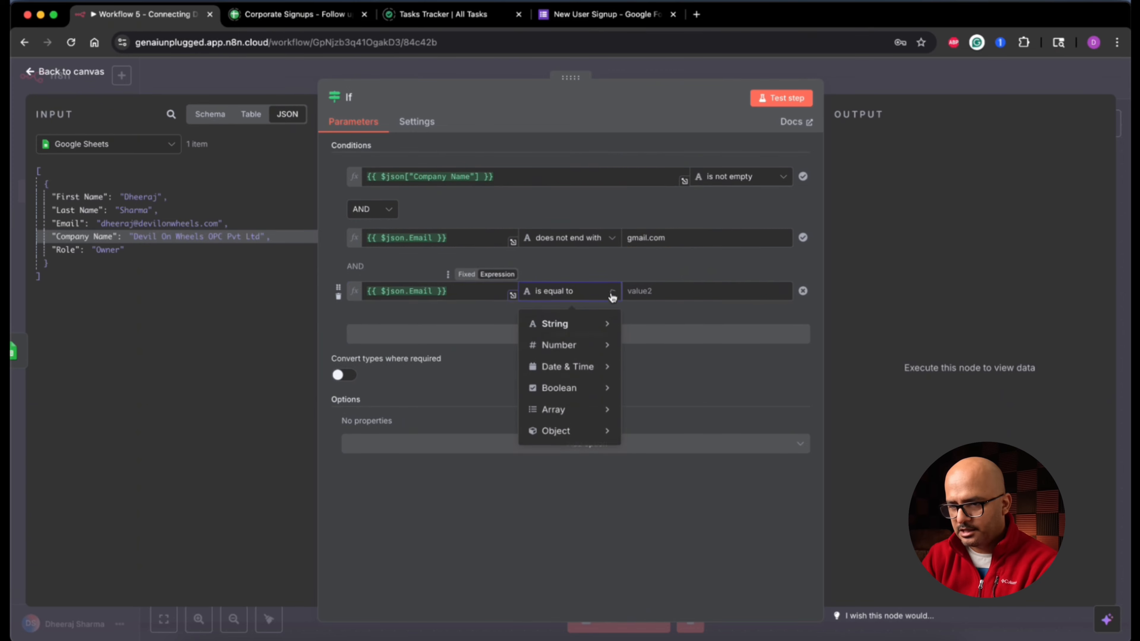
pyautogui.moveTo(555, 323)
pyautogui.click(701, 570)
pyautogui.click(683, 292)
pyautogui.write('hotma')
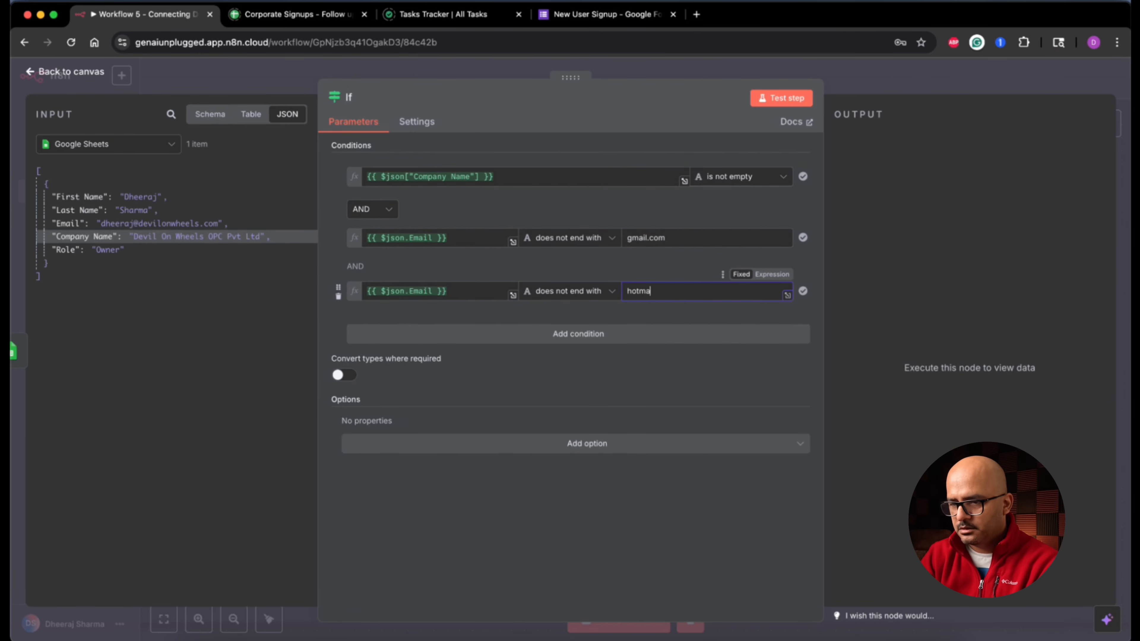
pyautogui.write('il.com')
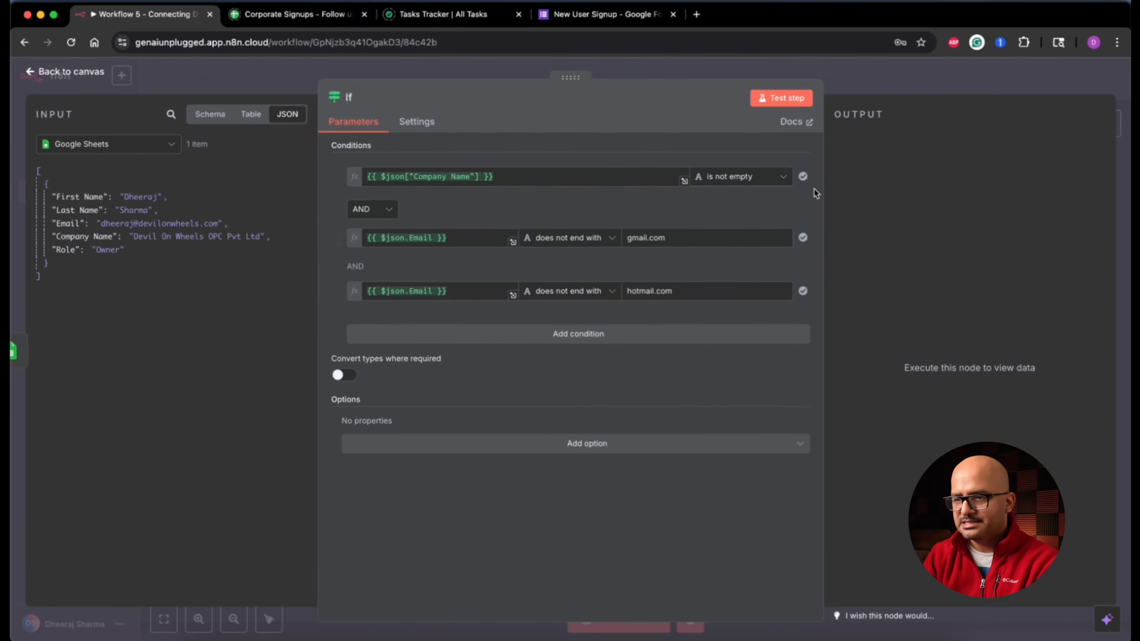
# Step: Test the If node so the sample lead goes down the true branch, then return to the canvas
pyautogui.click(781, 98)
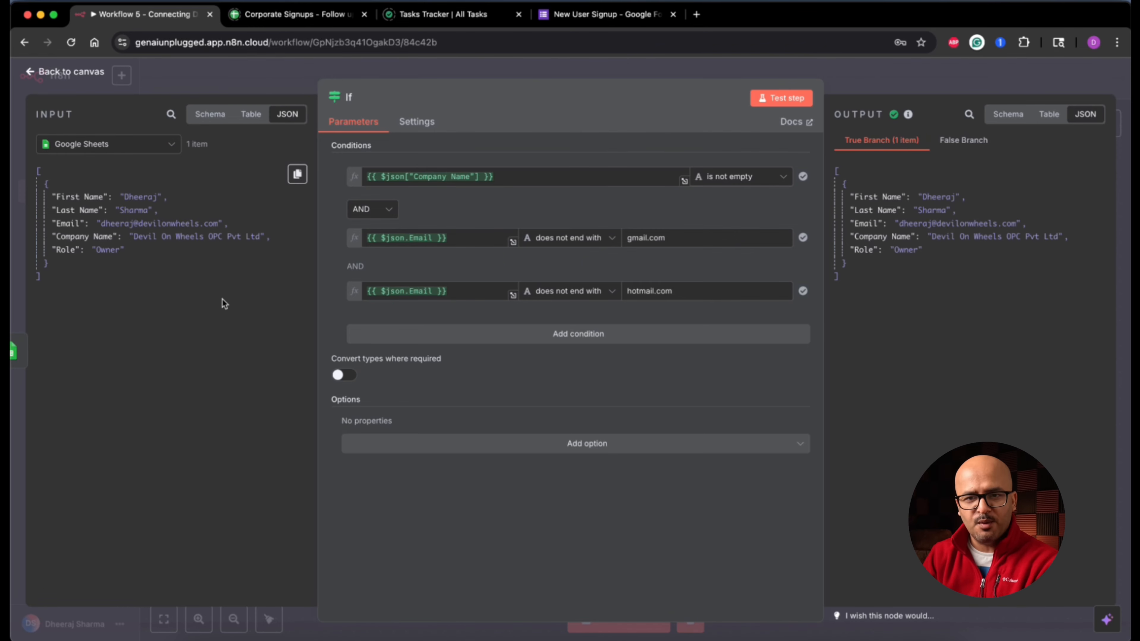
pyautogui.click(67, 72)
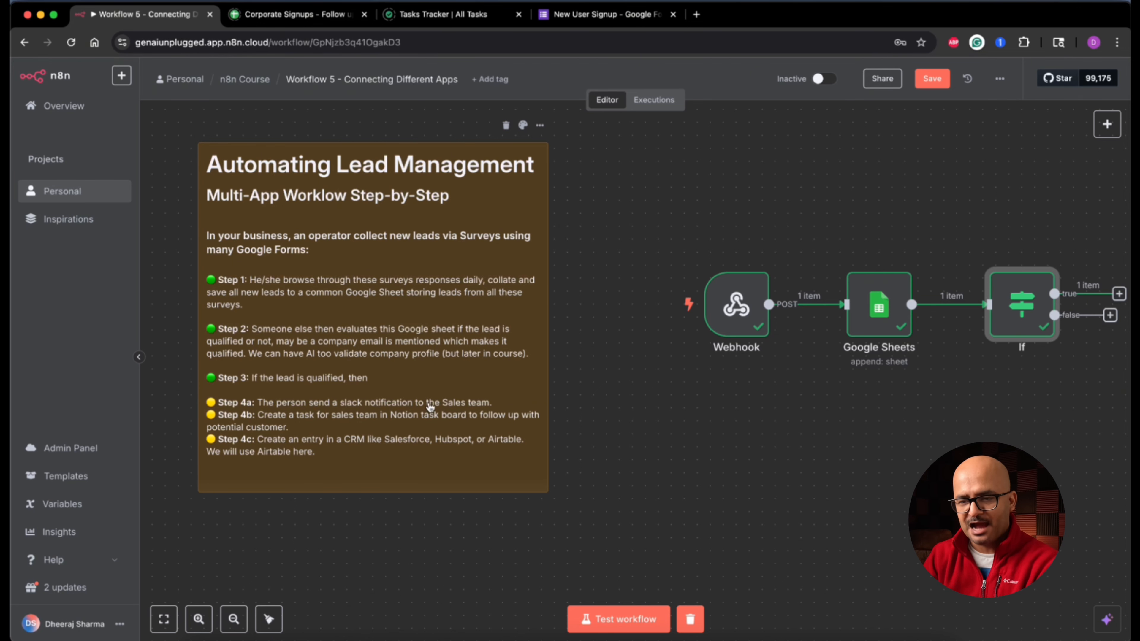
pyautogui.hscroll(10, 800, 459)
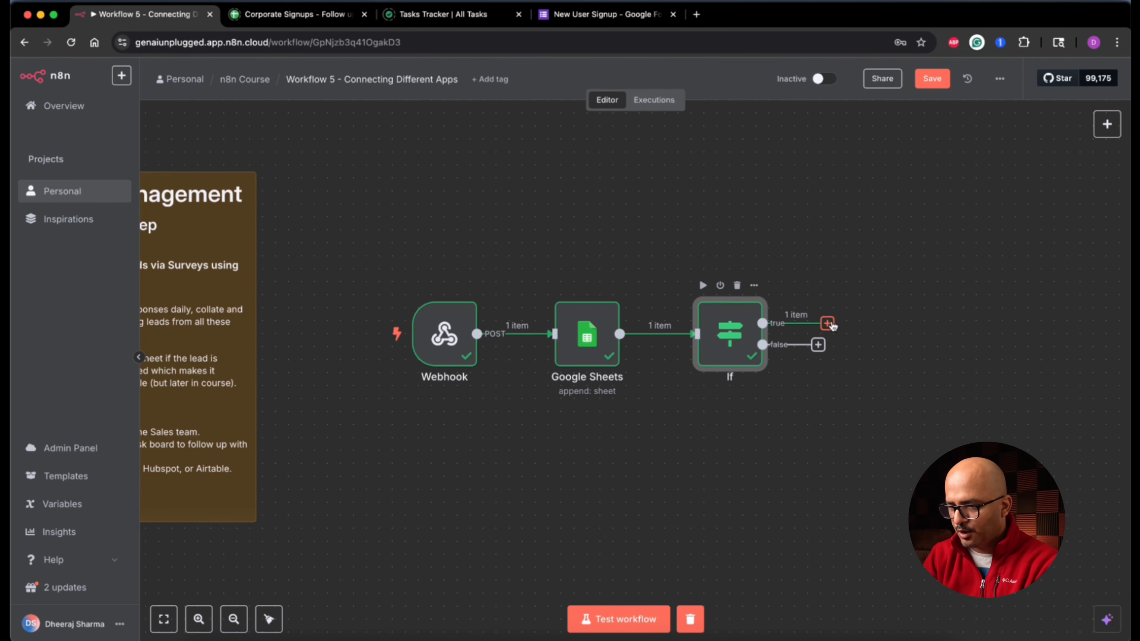
# Step: Add a Slack 'Send a message' node on the If node's true output and pick its credential
pyautogui.click(828, 324)
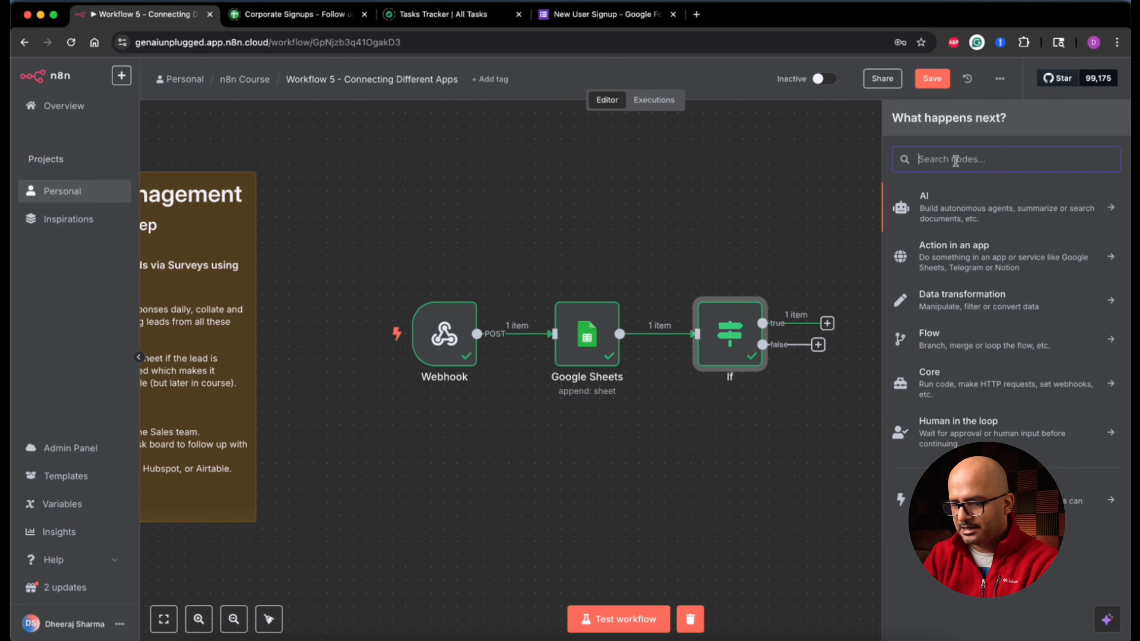
pyautogui.write('slack')
pyautogui.click(948, 200)
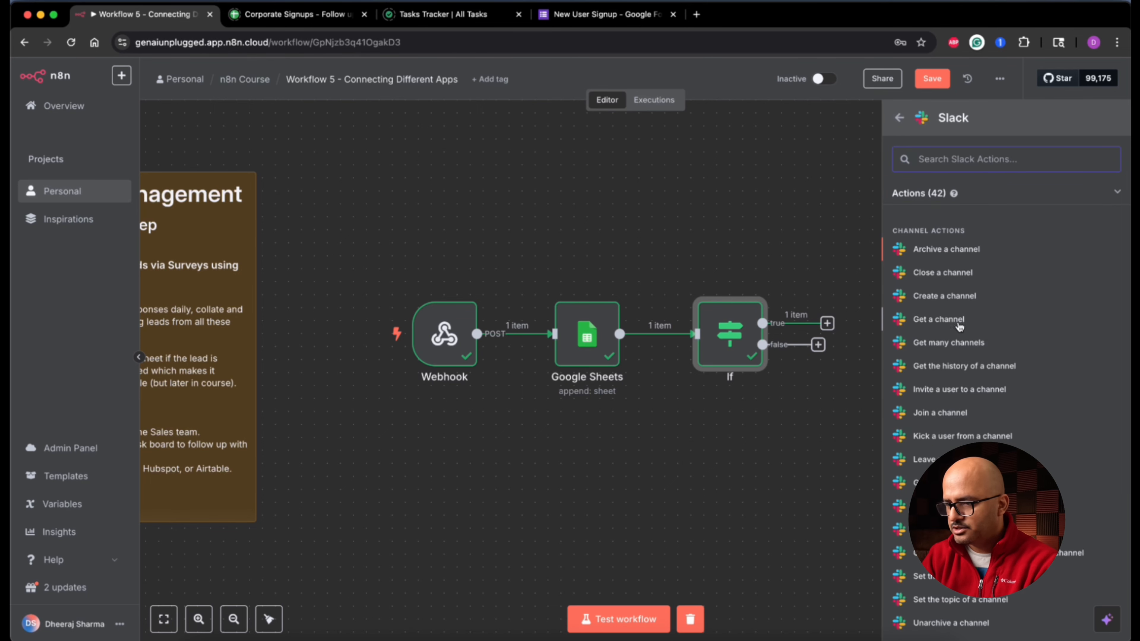
pyautogui.scroll(-7, 987, 359)
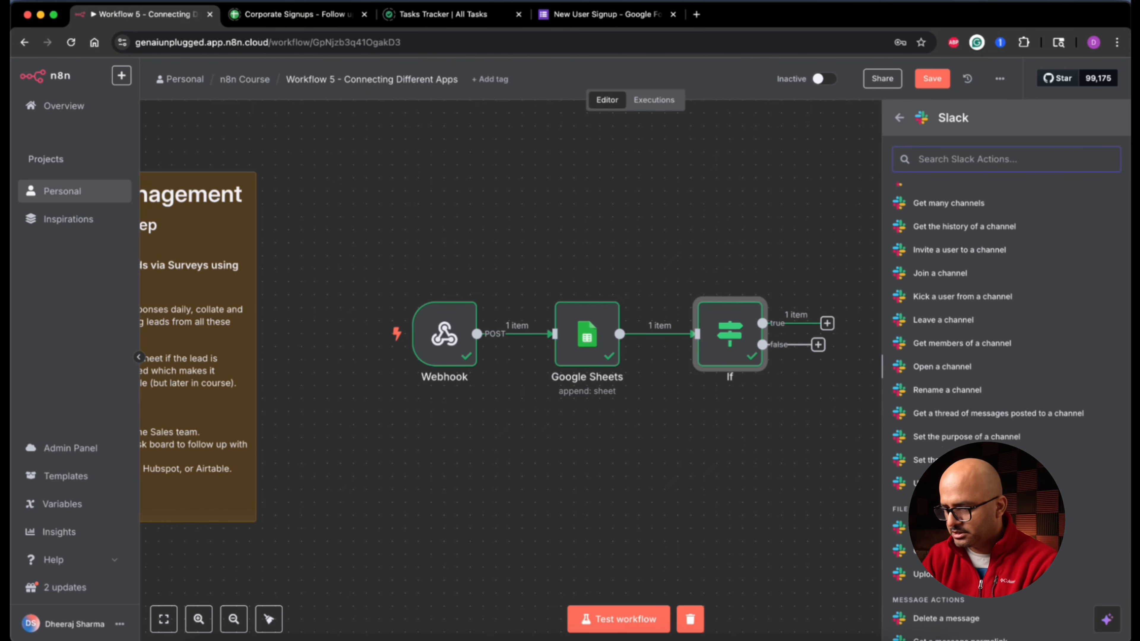
pyautogui.scroll(-3, 957, 404)
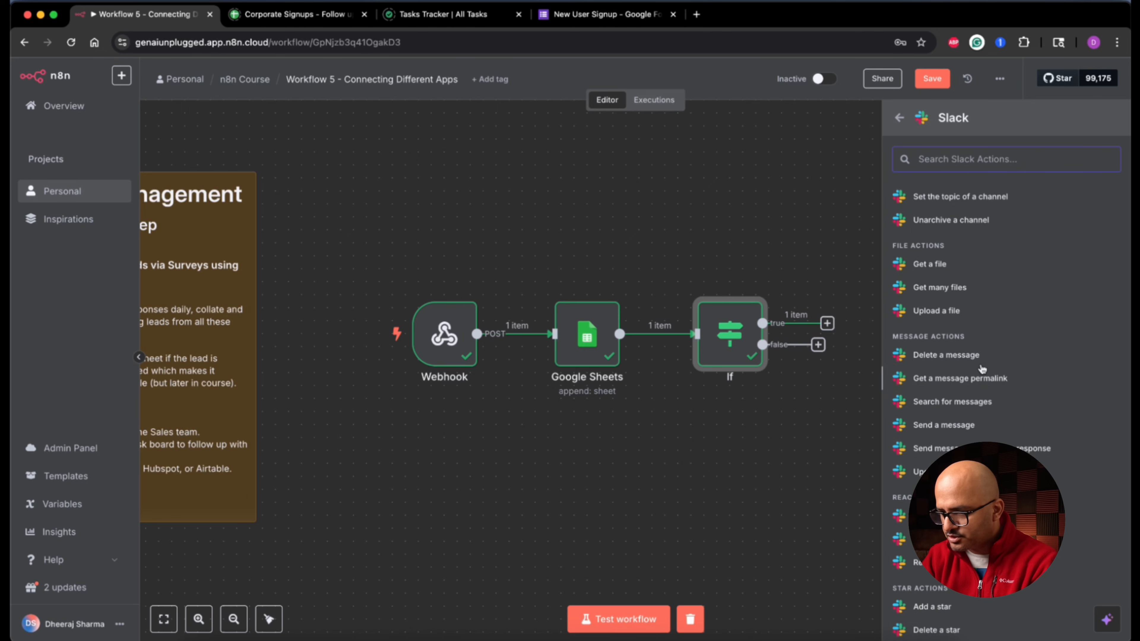
pyautogui.click(956, 425)
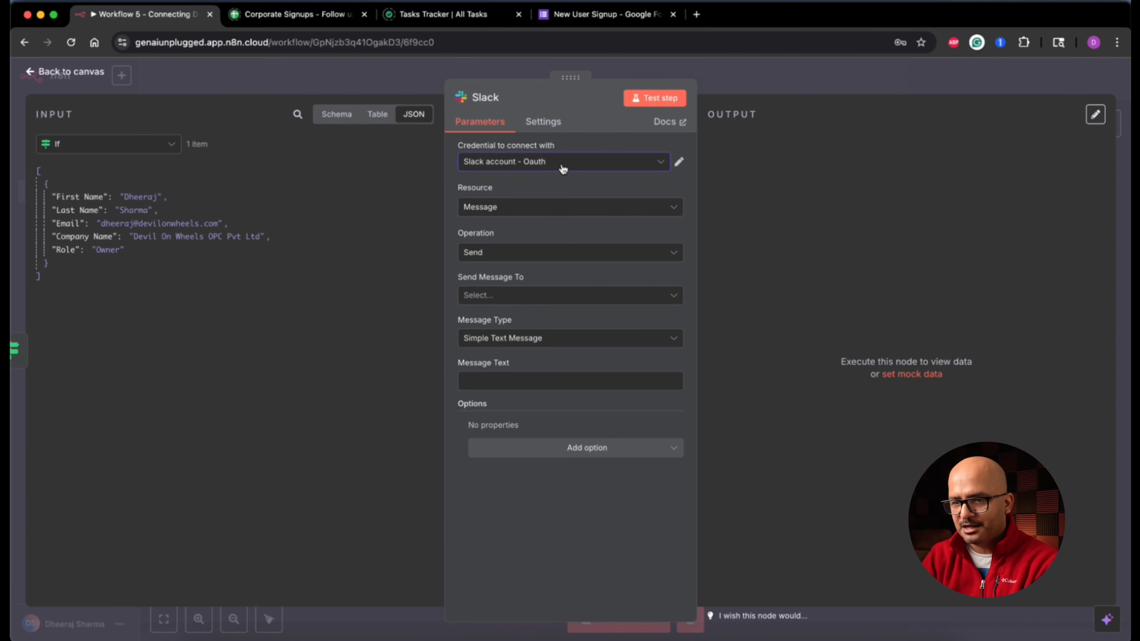
pyautogui.click(563, 168)
# Step: Use the Slack OAuth account and send to the user-registration-gaiu-events channel
pyautogui.click(545, 239)
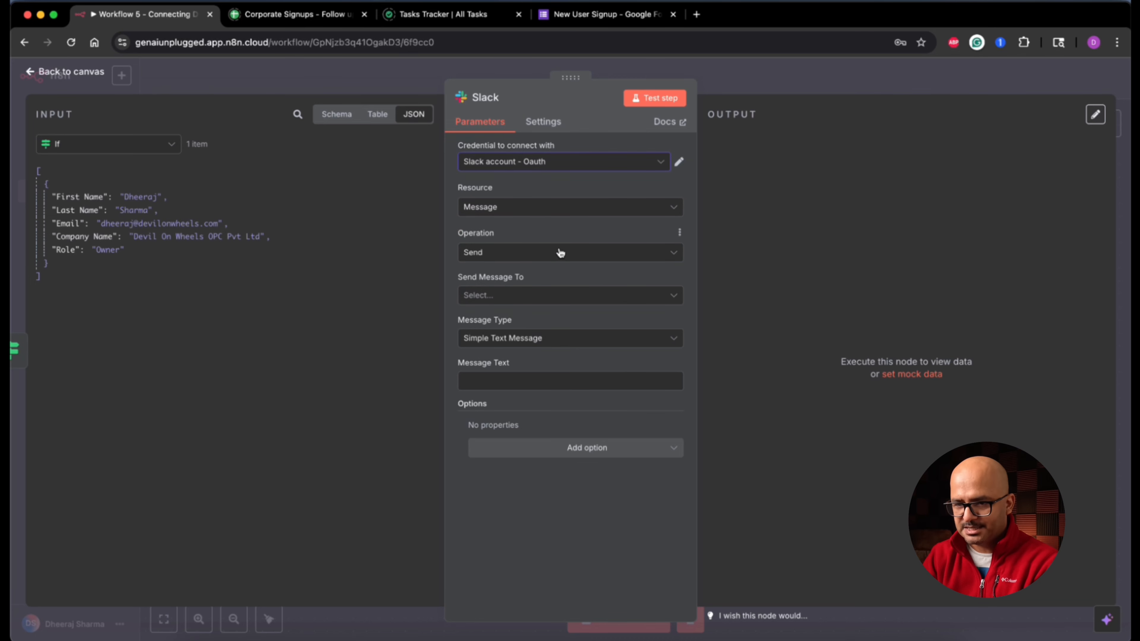
pyautogui.click(566, 301)
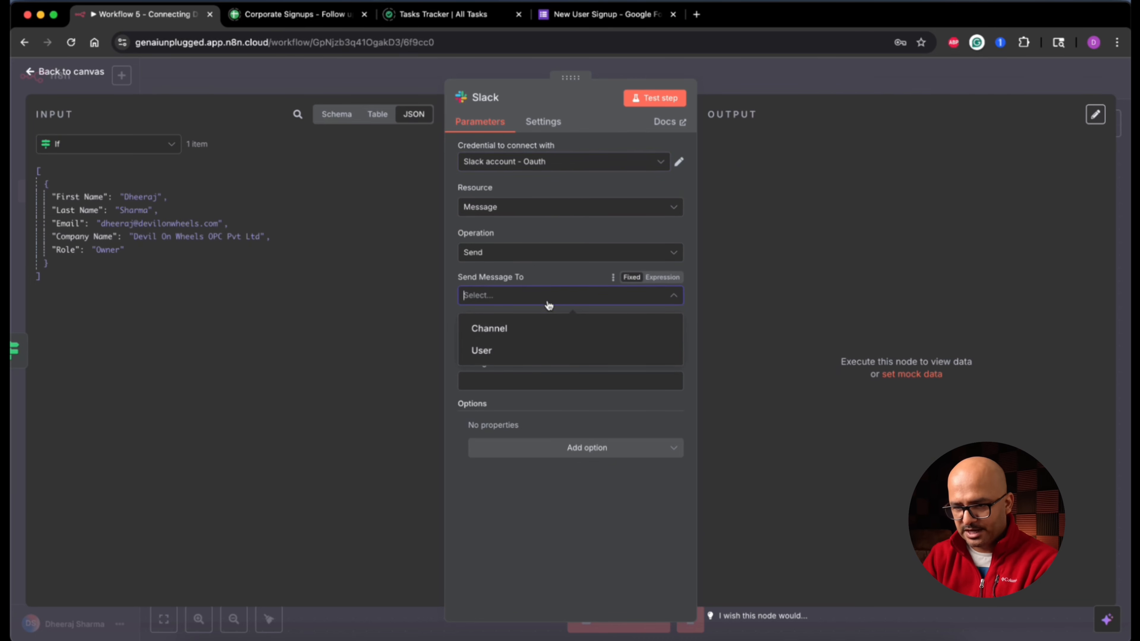
pyautogui.click(514, 331)
pyautogui.click(597, 345)
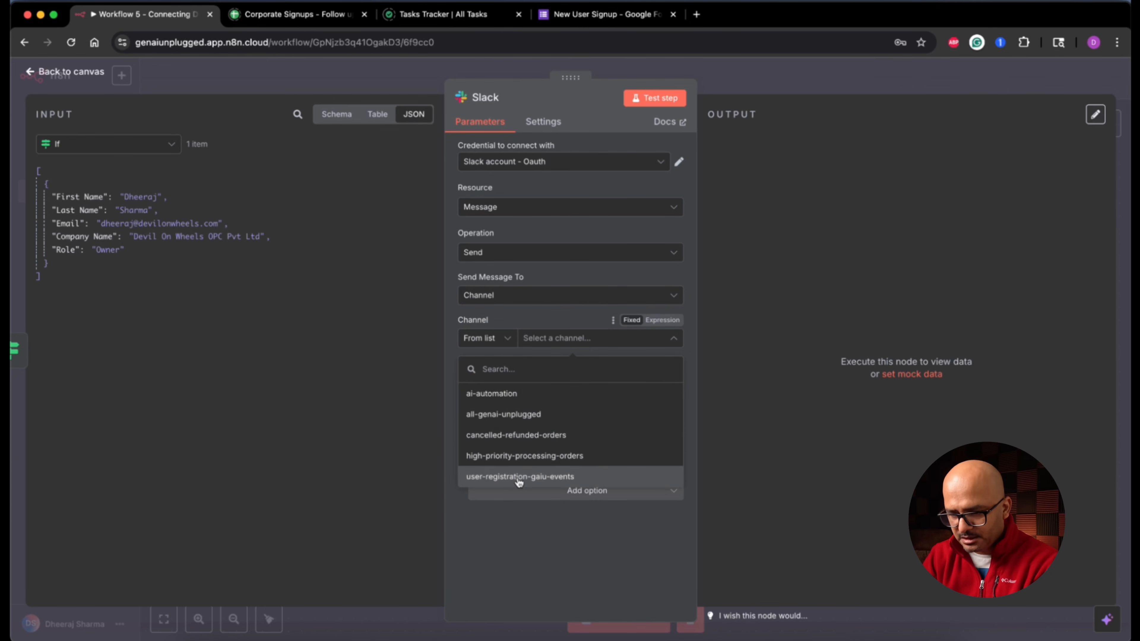
pyautogui.click(574, 478)
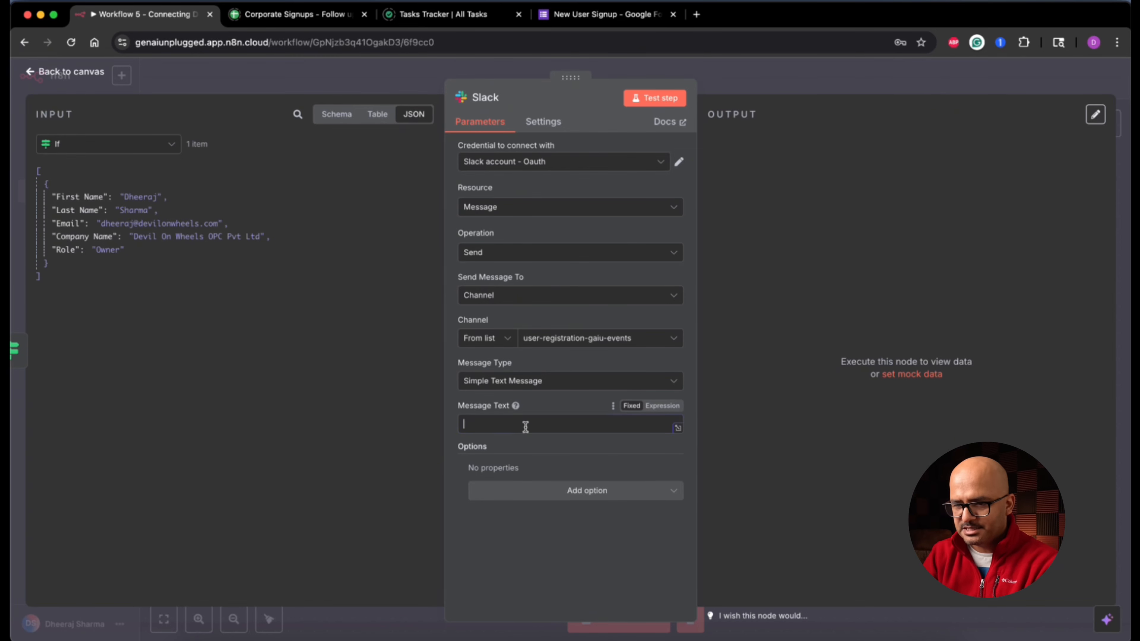
# Step: Compose 'New Lead Alert!!' with Name (First and Last Name), Email: and Company: lines
pyautogui.write('=')
pyautogui.write('New ')
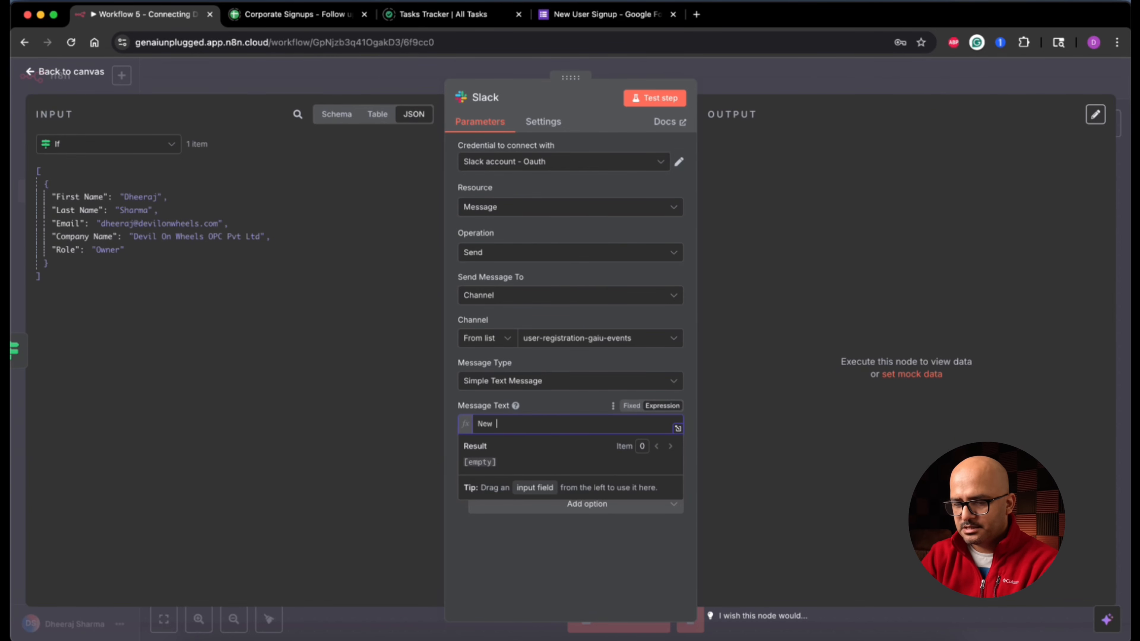
pyautogui.write('Lead Alert!!')
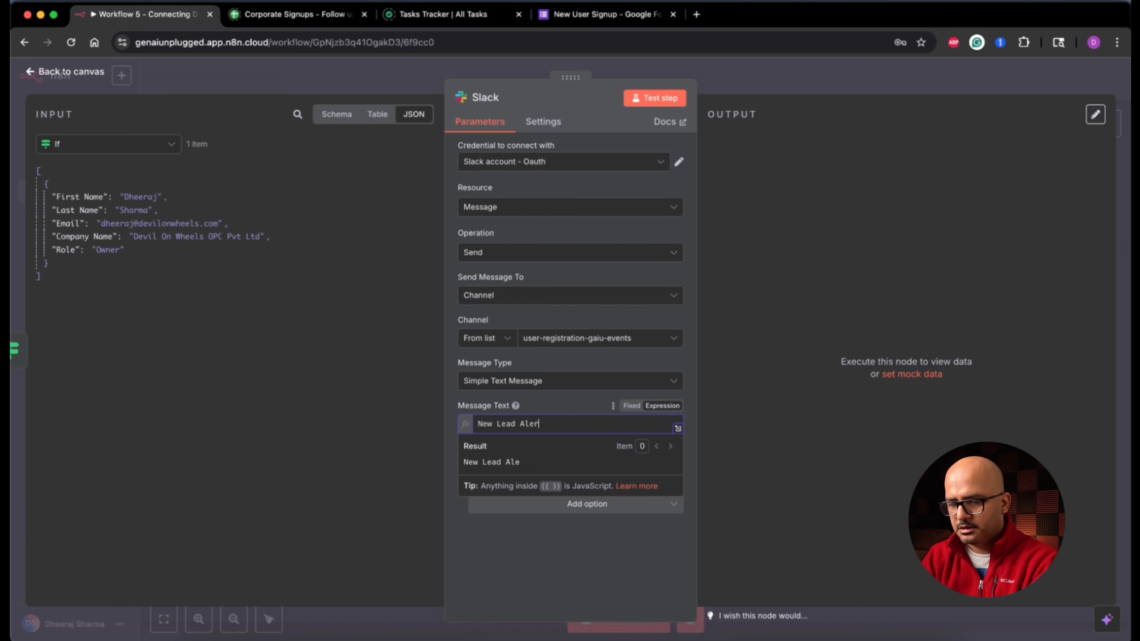
pyautogui.press('Return')
pyautogui.press('Return')
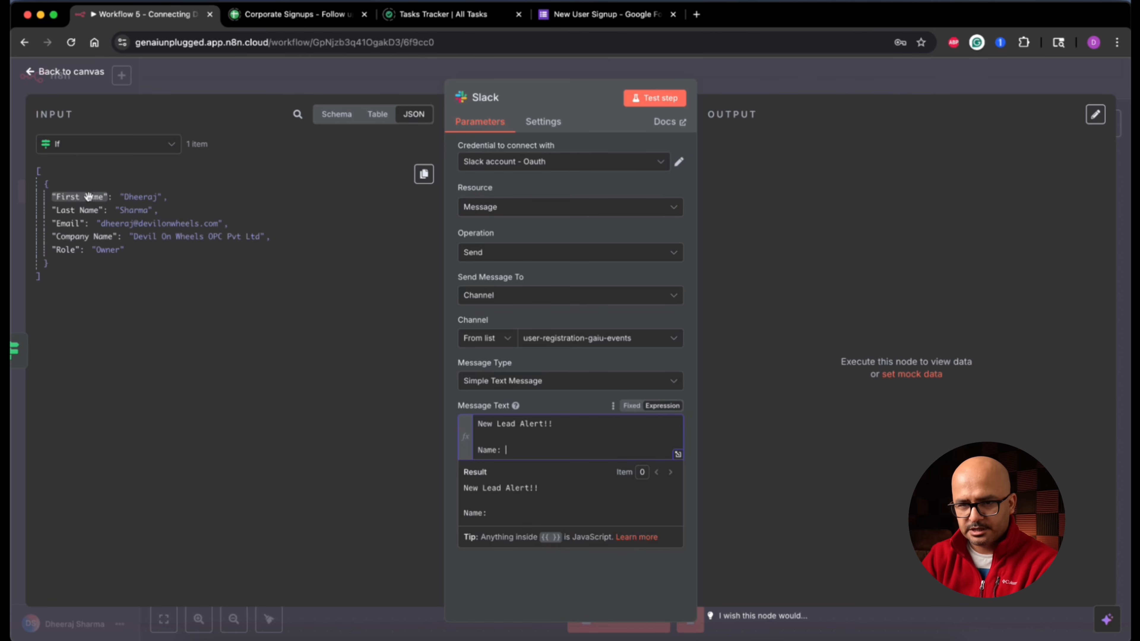
pyautogui.moveTo(79, 197); pyautogui.dragTo(561, 447)
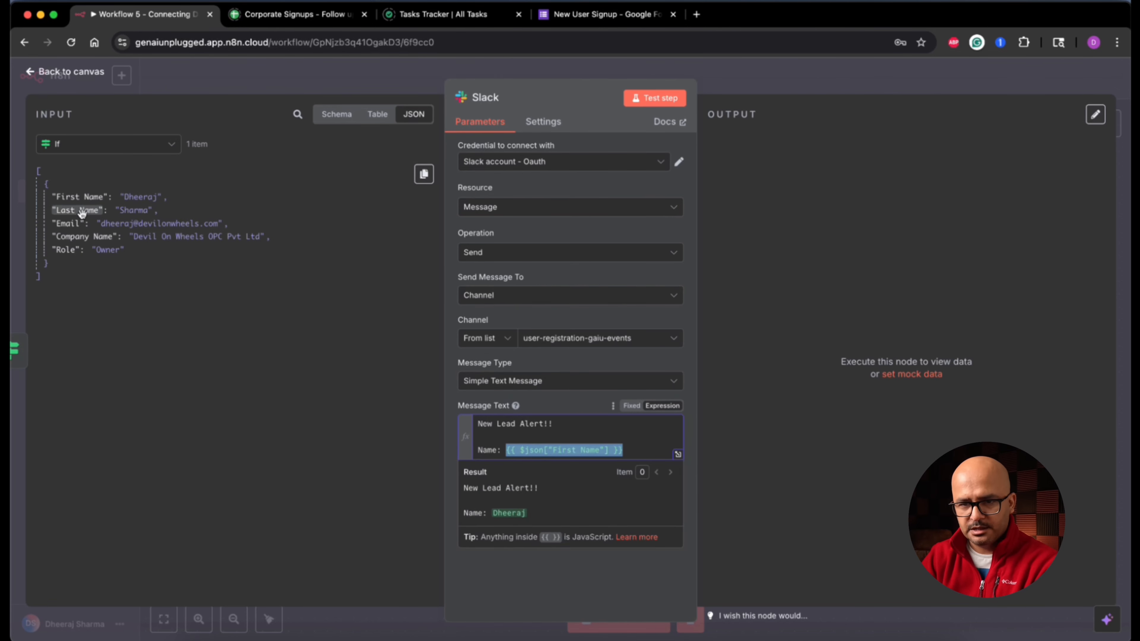
pyautogui.moveTo(80, 211); pyautogui.dragTo(668, 453)
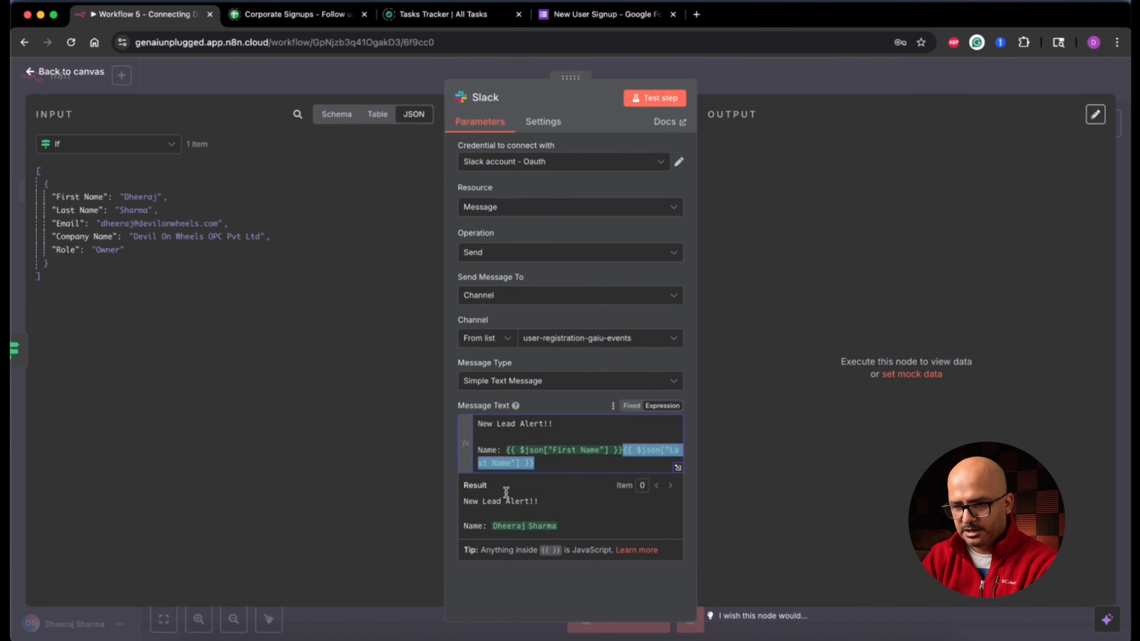
pyautogui.click(556, 463)
pyautogui.press('Return')
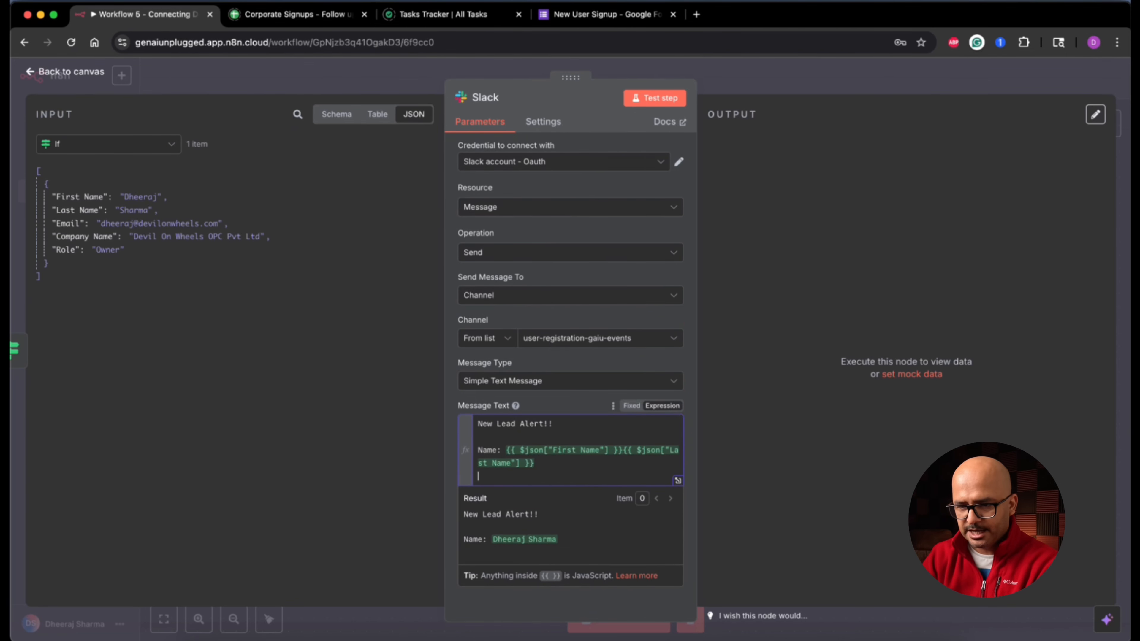
pyautogui.write('Email:')
pyautogui.moveTo(68, 224); pyautogui.dragTo(616, 472)
pyautogui.click(616, 472)
pyautogui.press('Return')
pyautogui.write('Company:')
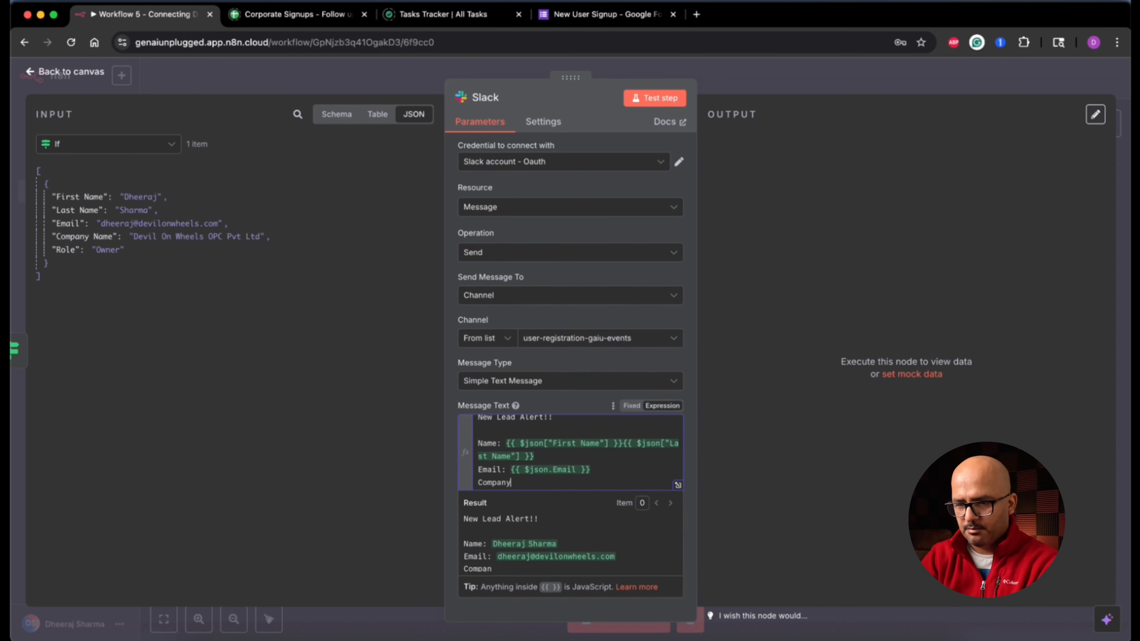
pyautogui.moveTo(84, 238); pyautogui.dragTo(651, 482)
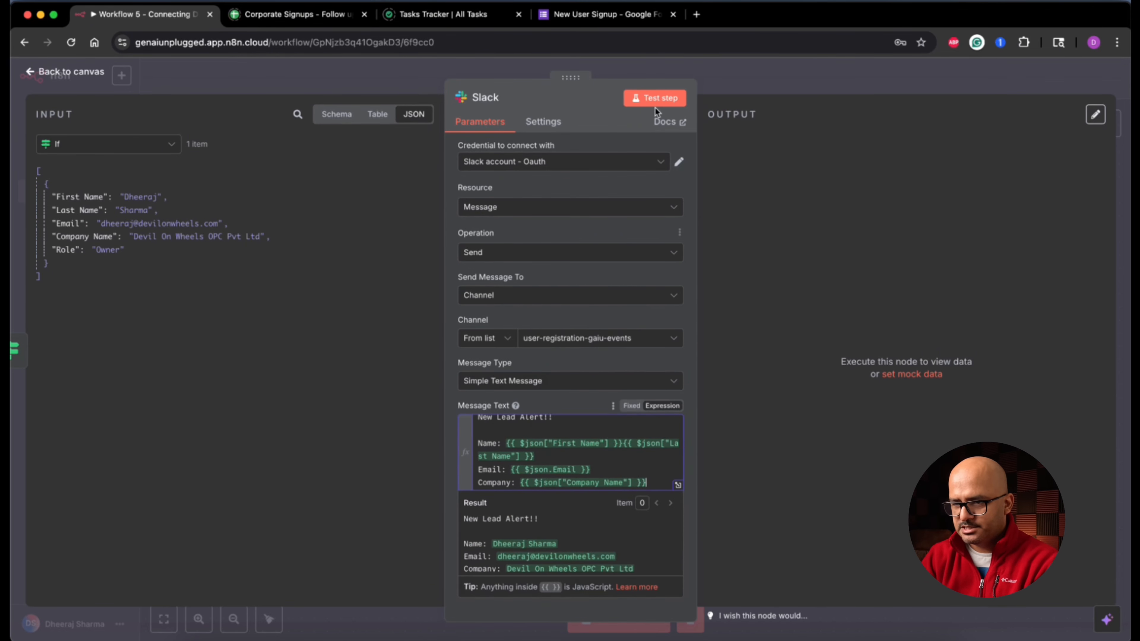
# Step: Test the Slack node to post the message, then switch to Slack
pyautogui.click(663, 99)
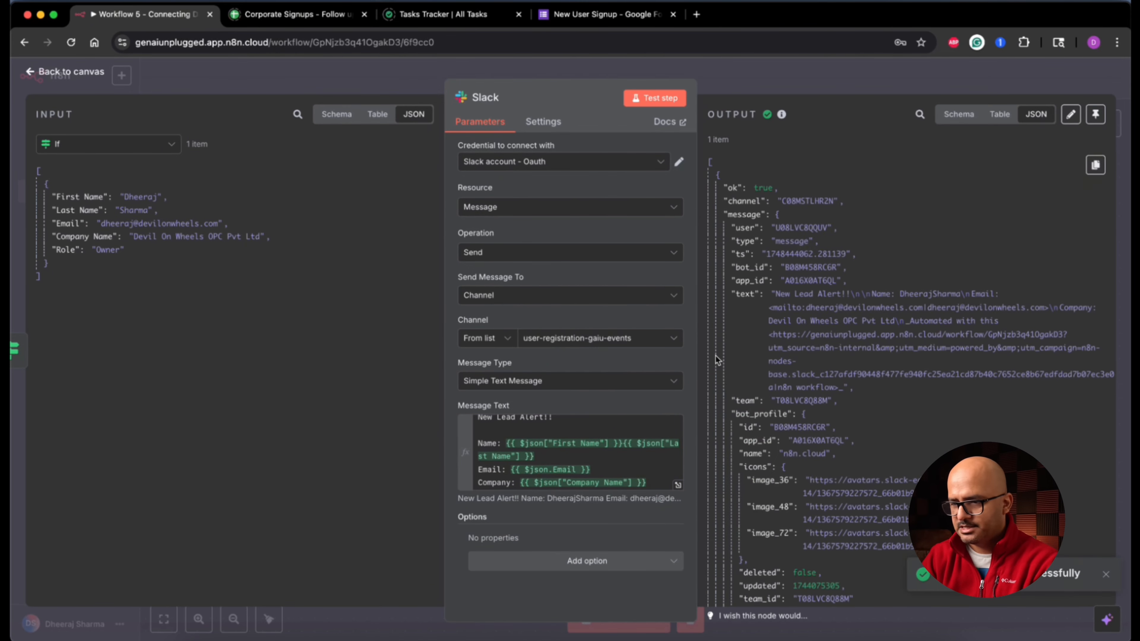
pyautogui.scroll(-5, 859, 425)
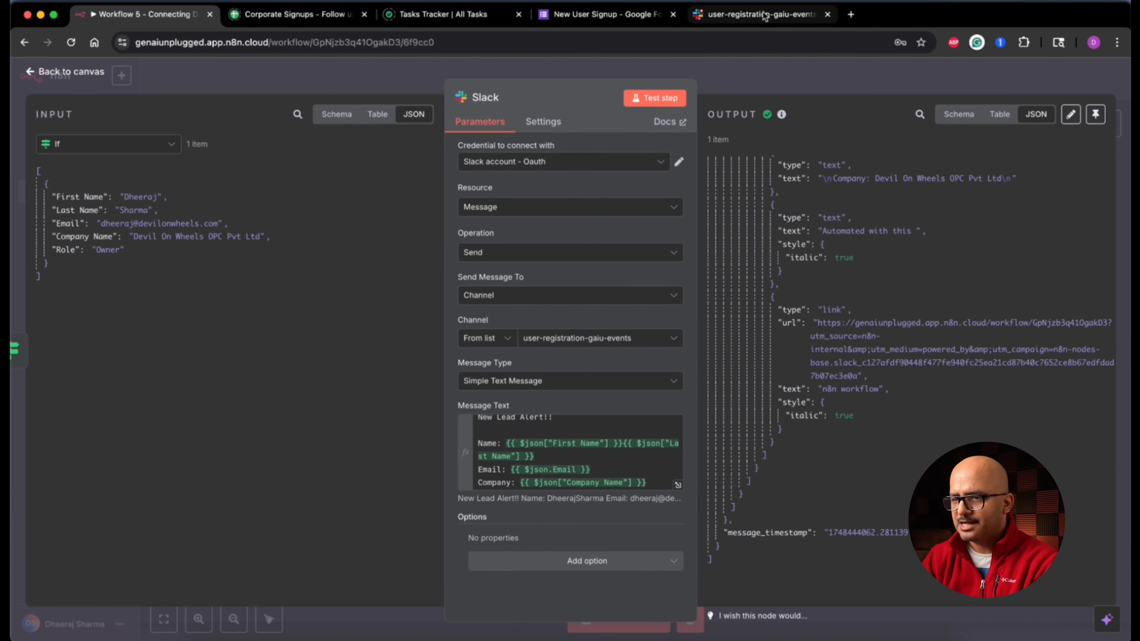
pyautogui.click(764, 15)
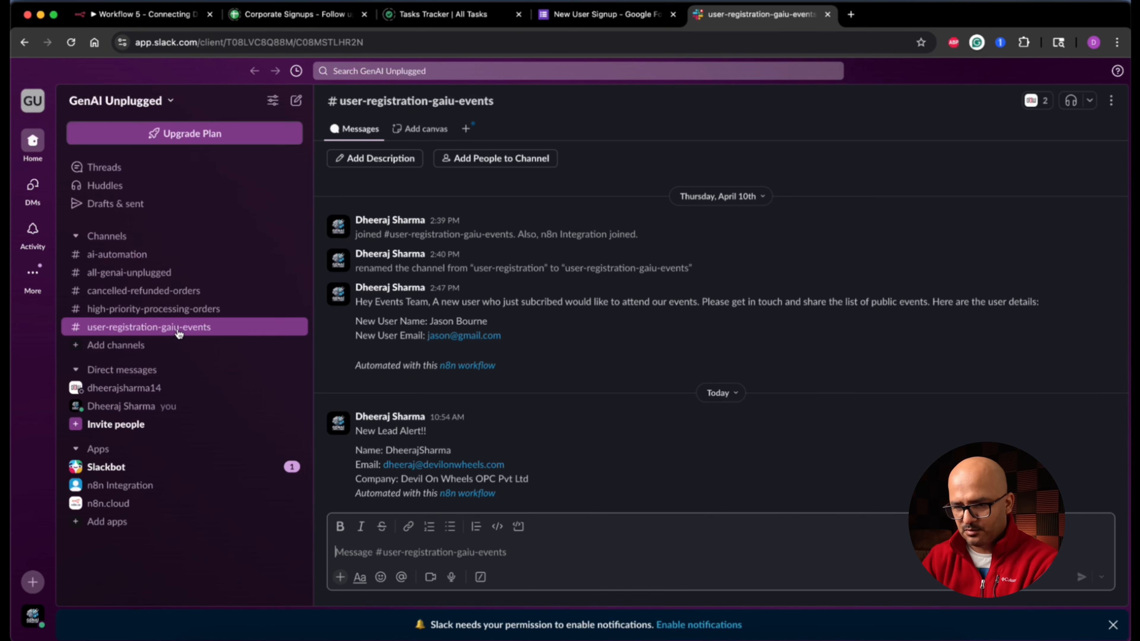
# Step: Verify the New Lead Alert!! message in user-registration-gaiu-events, then return to the n8n canvas
pyautogui.moveTo(354, 429); pyautogui.dragTo(515, 493)
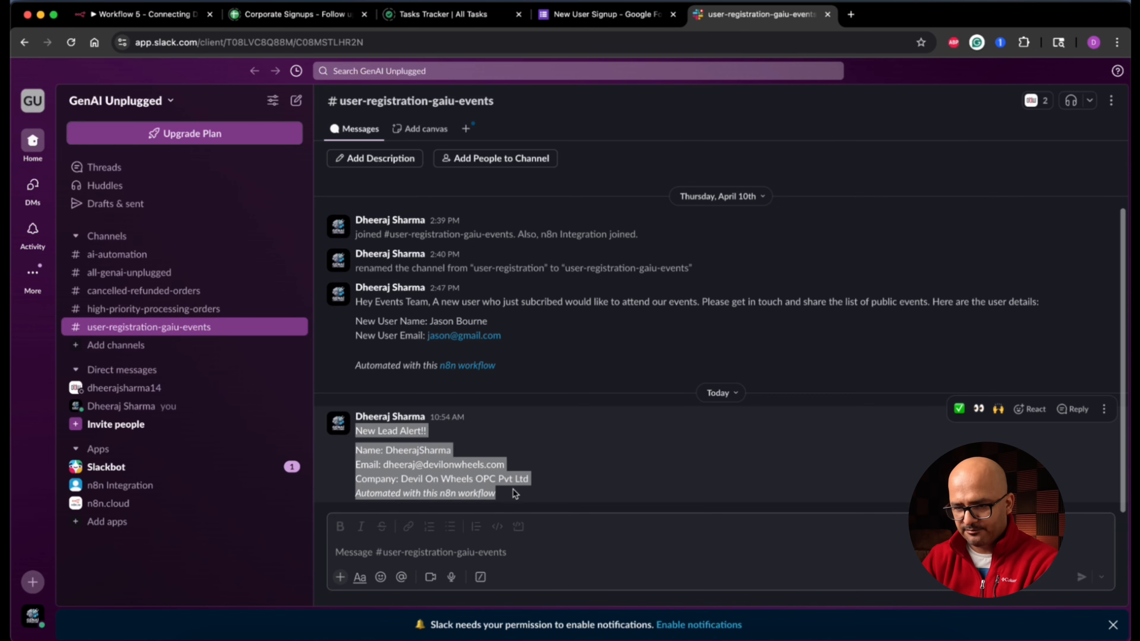
pyautogui.click(516, 493)
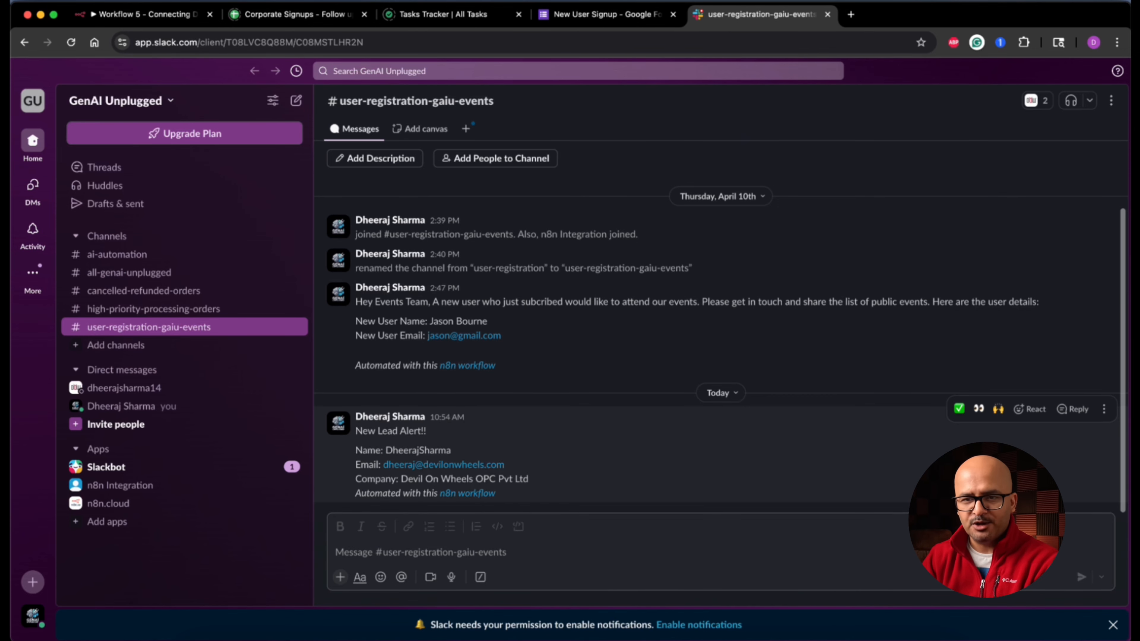
pyautogui.click(118, 14)
pyautogui.click(91, 67)
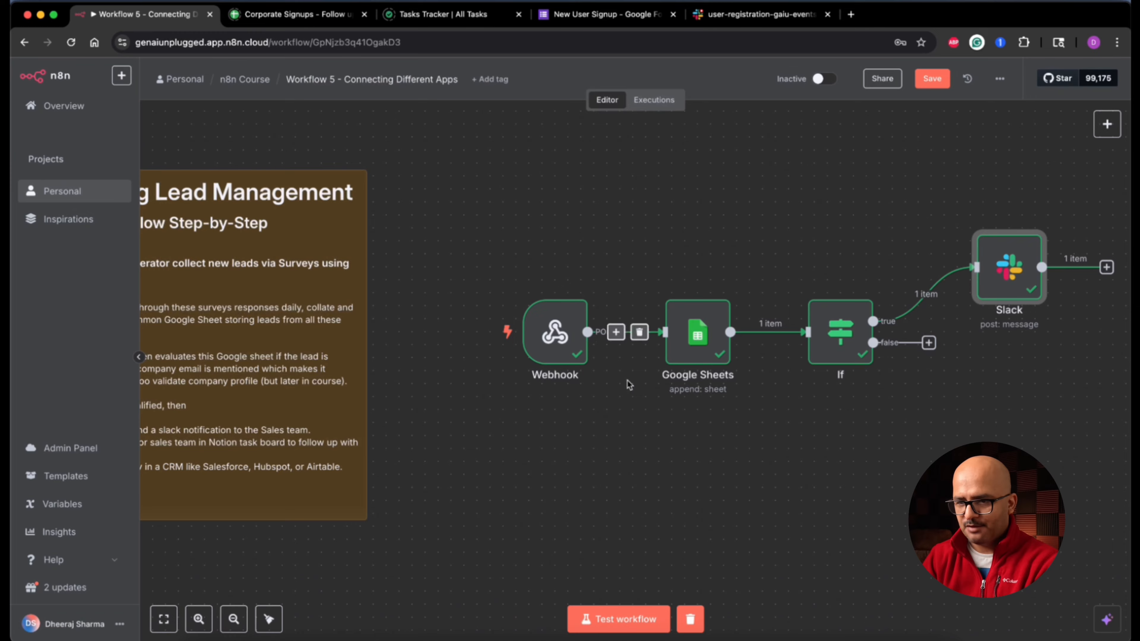
pyautogui.hscroll(-6, 404, 431)
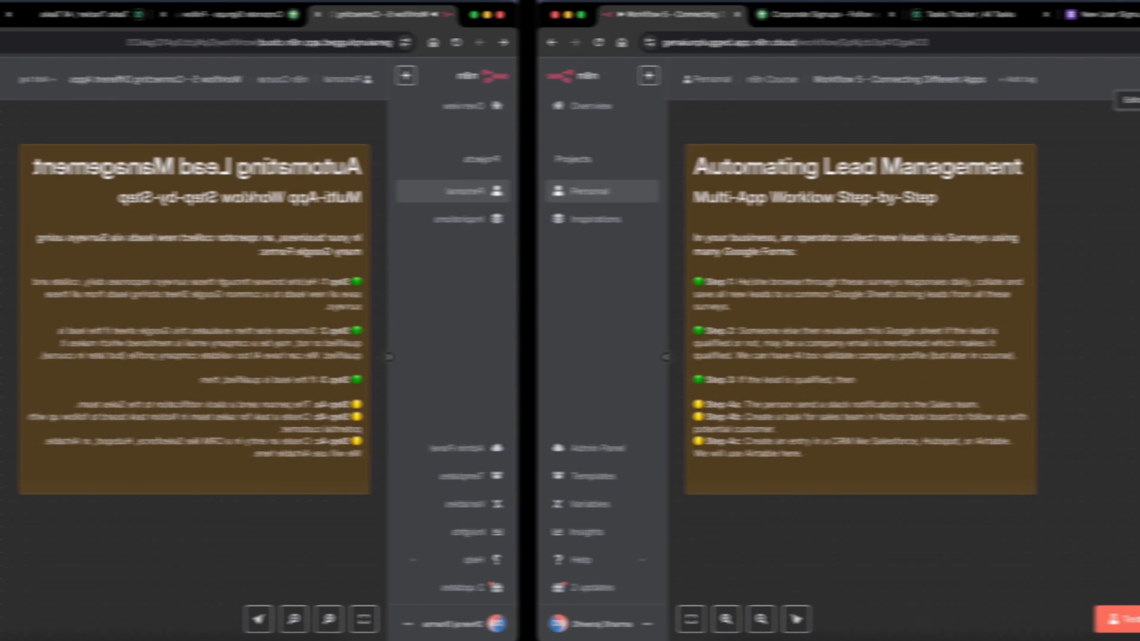
pyautogui.hscroll(8, 672, 418)
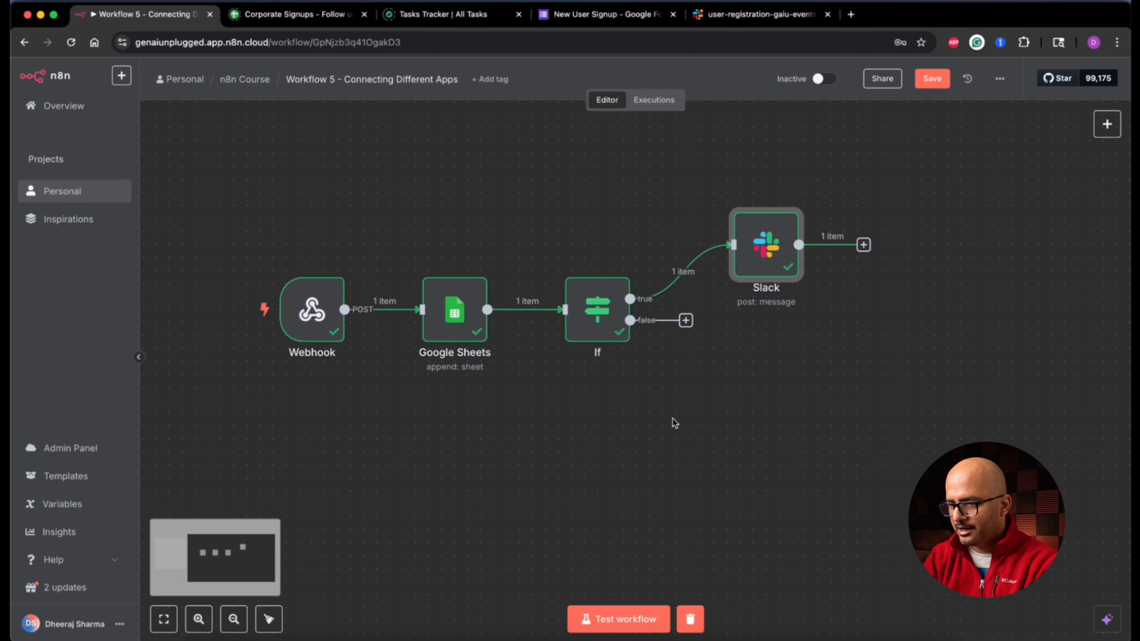
pyautogui.click(863, 248)
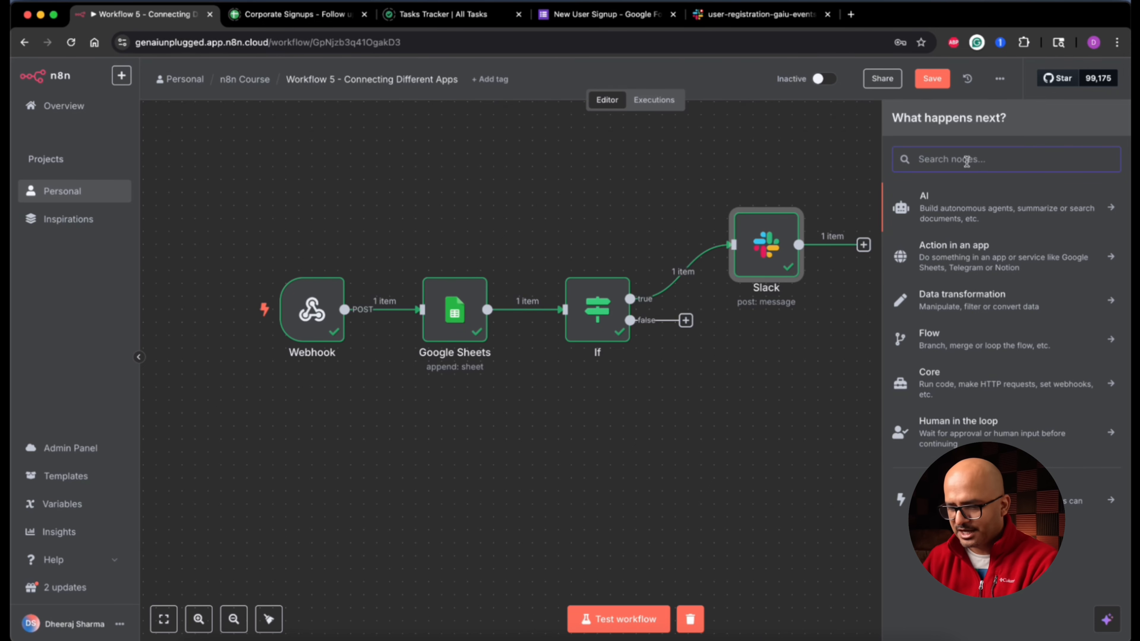
# Step: Add a Notion node after Slack using the 'Append a block' action
pyautogui.write('notio')
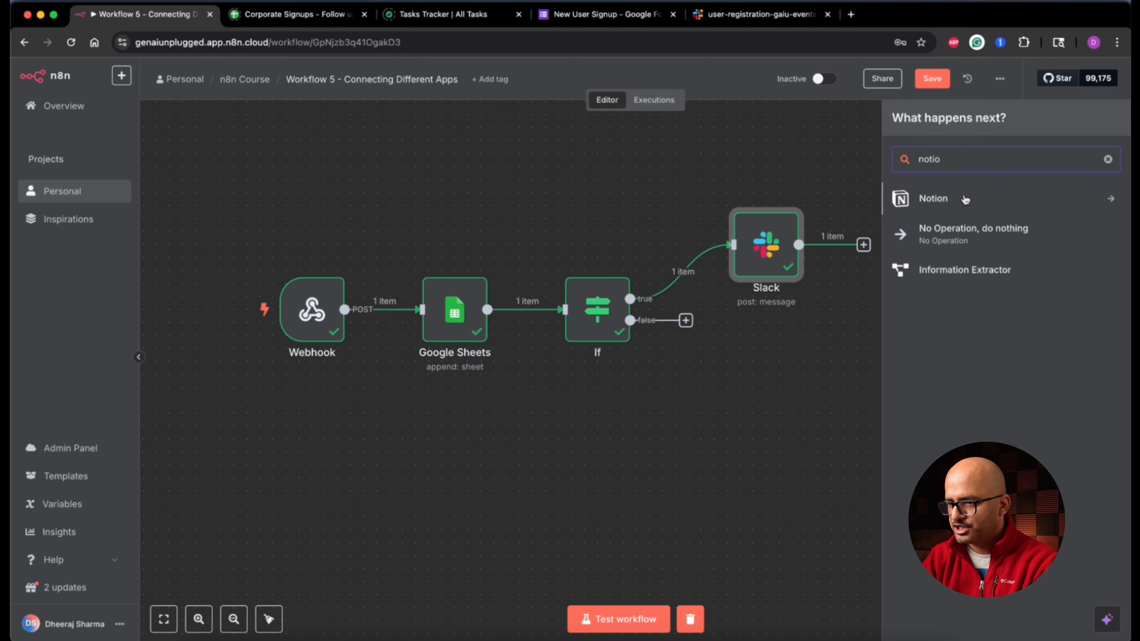
pyautogui.click(965, 199)
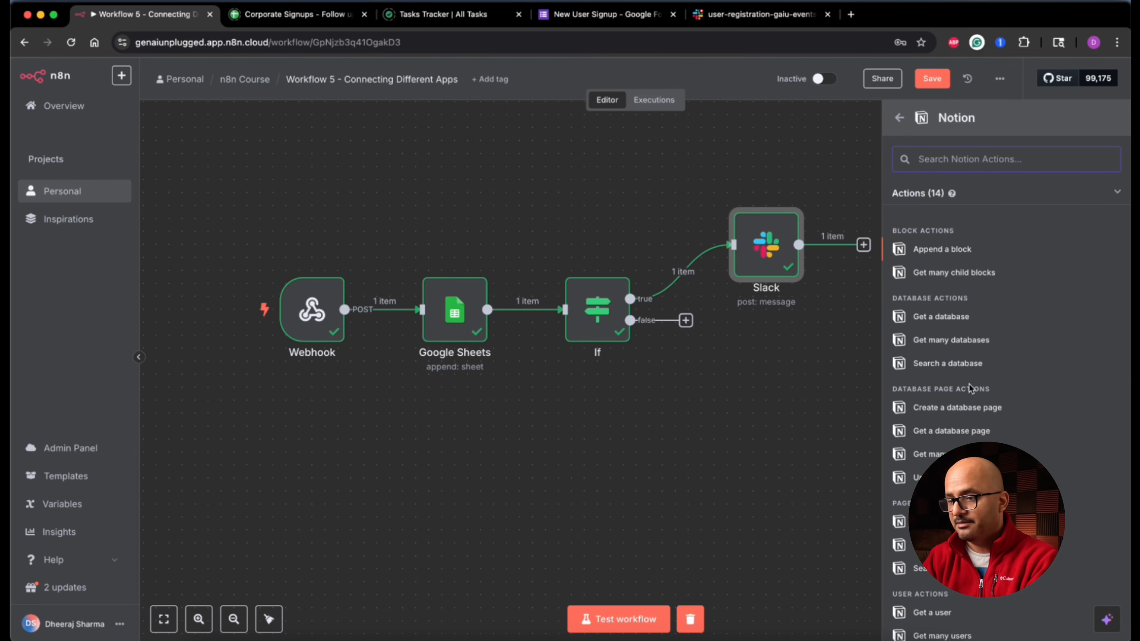
pyautogui.scroll(-3, 965, 411)
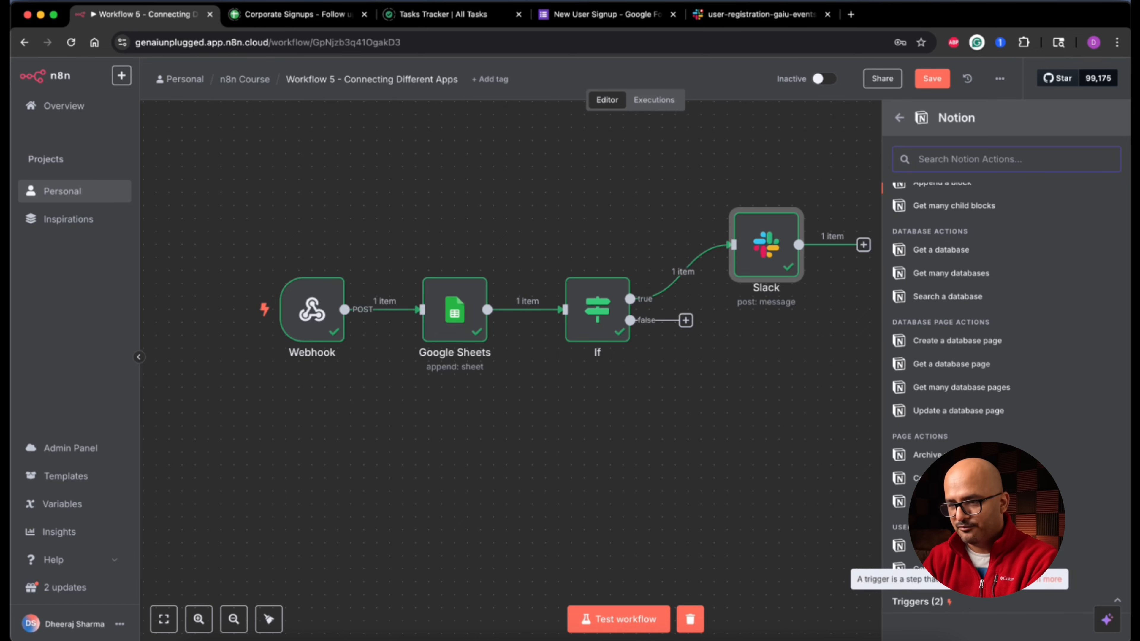
pyautogui.scroll(3, 1005, 382)
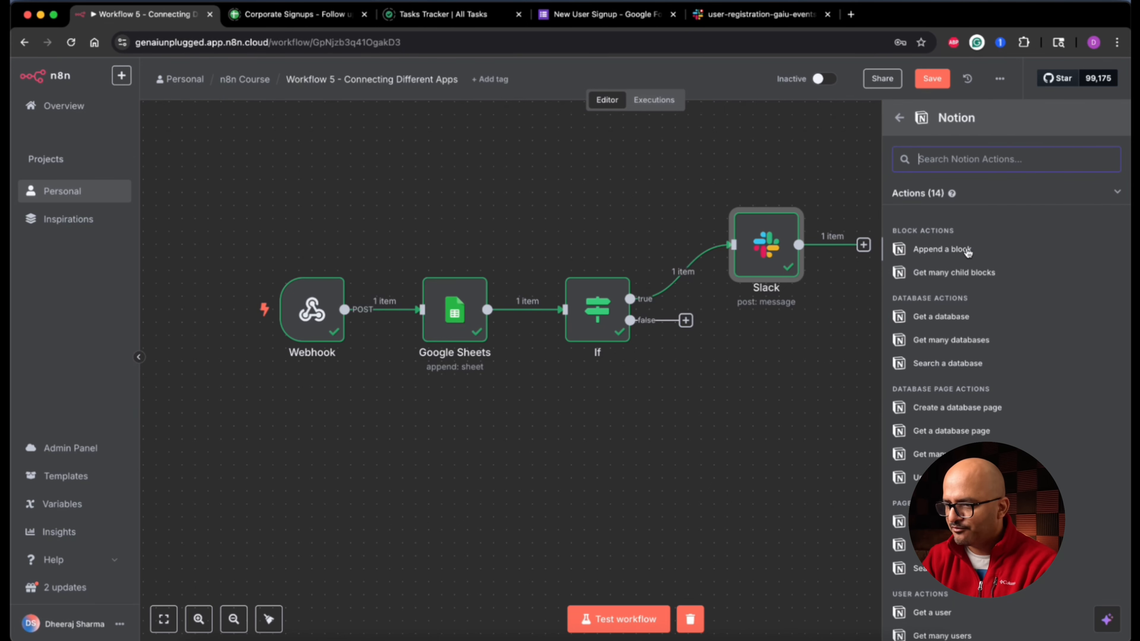
pyautogui.click(947, 250)
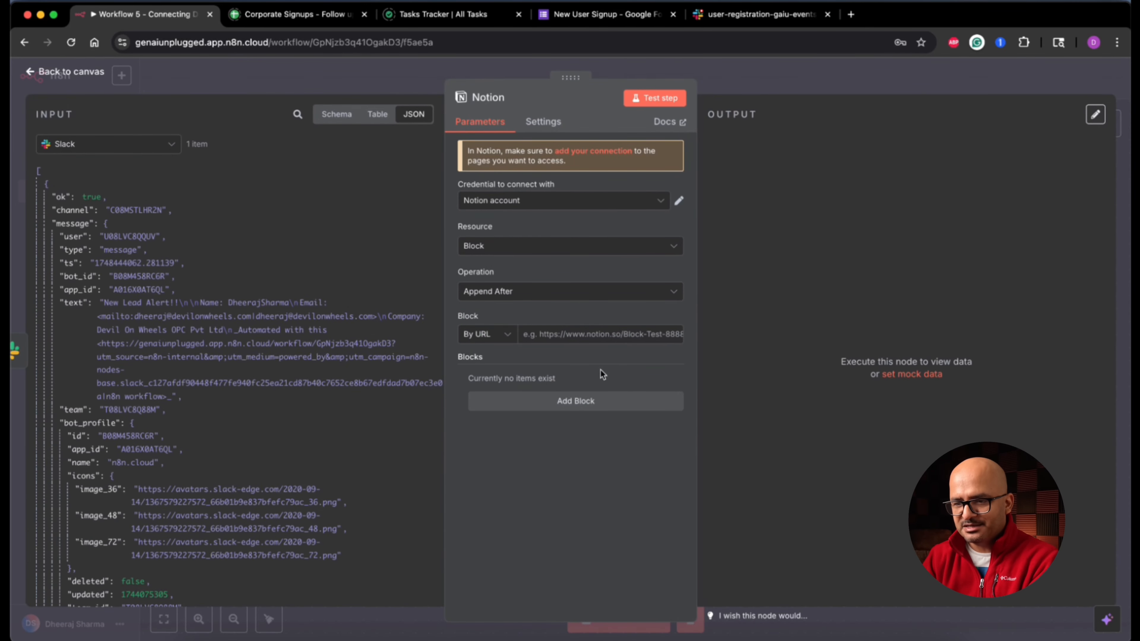
# Step: Create a new Notion credential and paste the integration secret into Internal Integration Secret
pyautogui.click(534, 200)
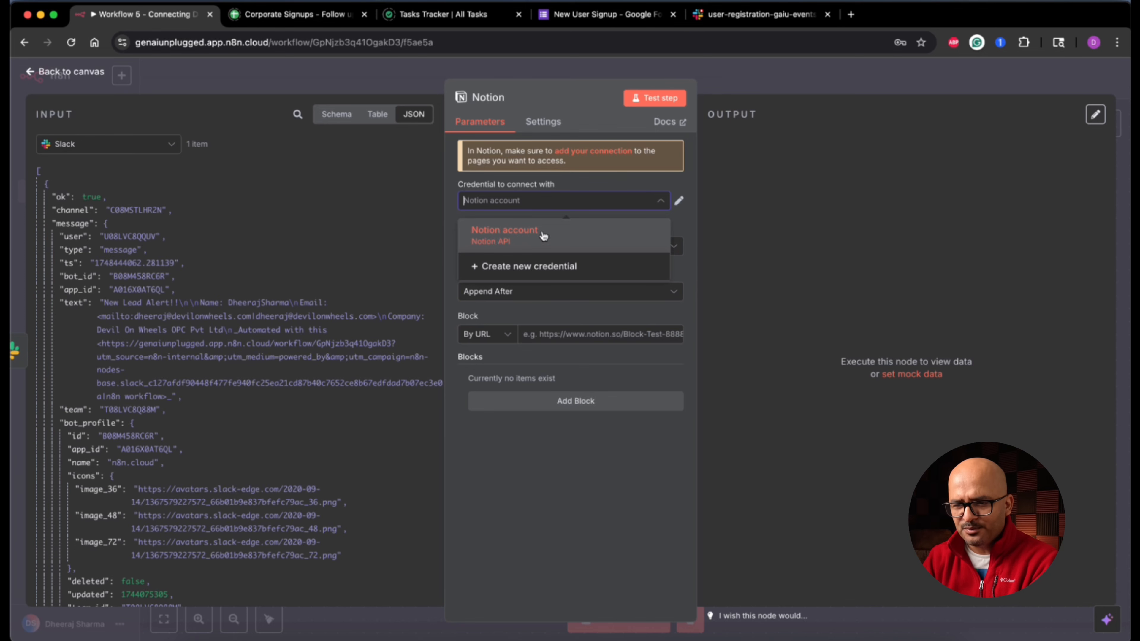
pyautogui.click(550, 266)
pyautogui.click(549, 268)
pyautogui.press('super+v')
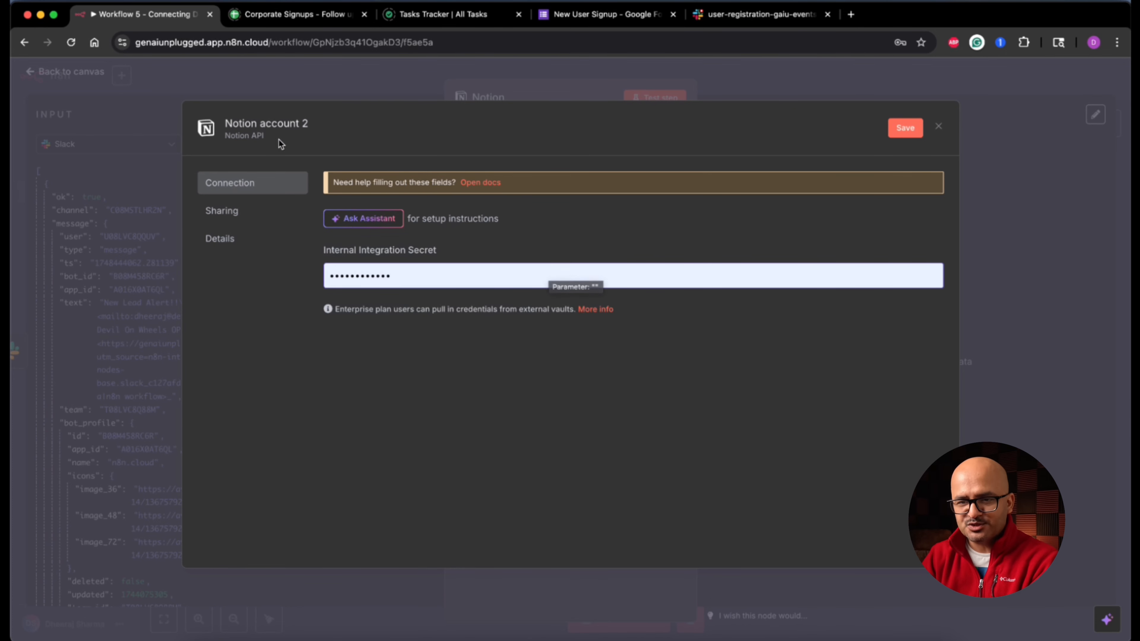
# Step: Open the Notion credentials help page from the credential dialog
pyautogui.tripleClick(338, 250)
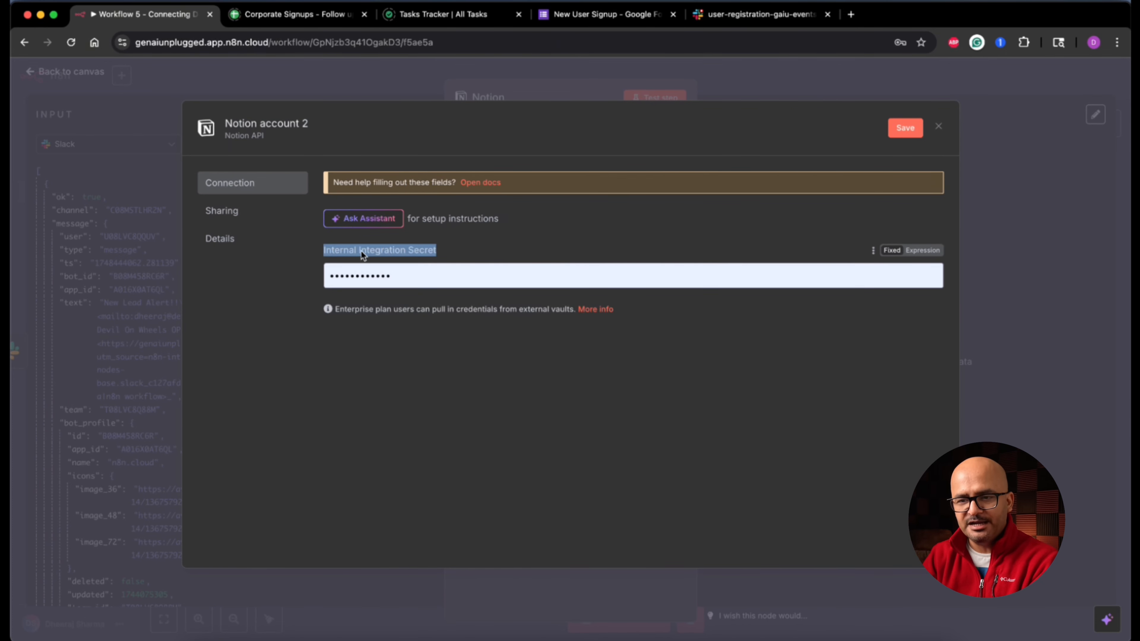
pyautogui.click(421, 253)
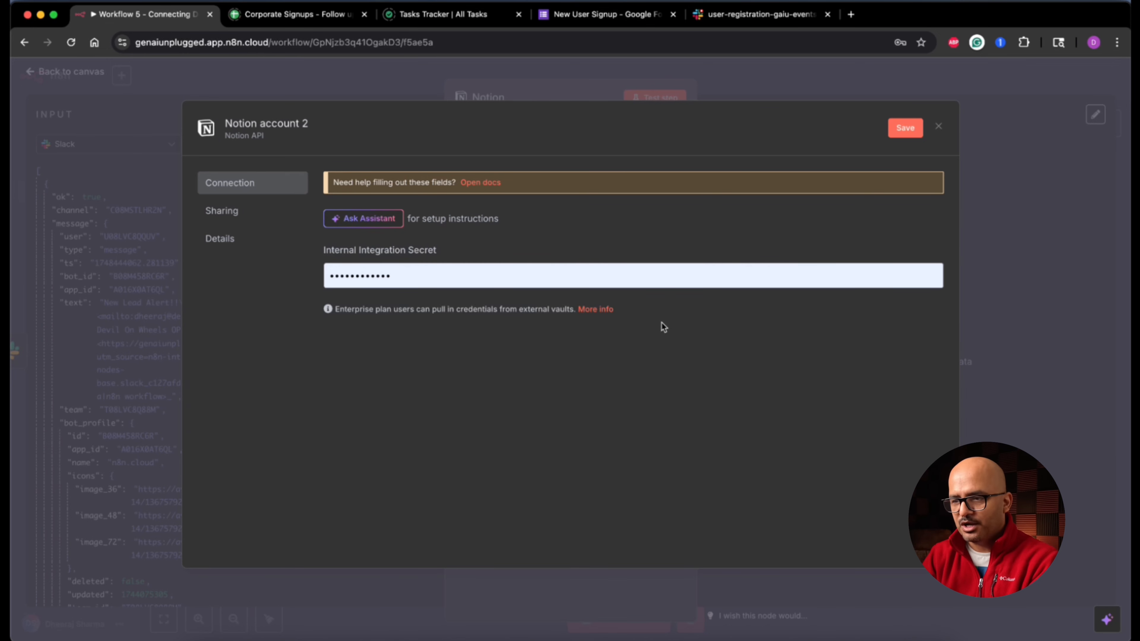
pyautogui.click(484, 184)
# Step: Review the docs' Notion authentication methods: API integration token and OAuth2
pyautogui.scroll(-3, 608, 346)
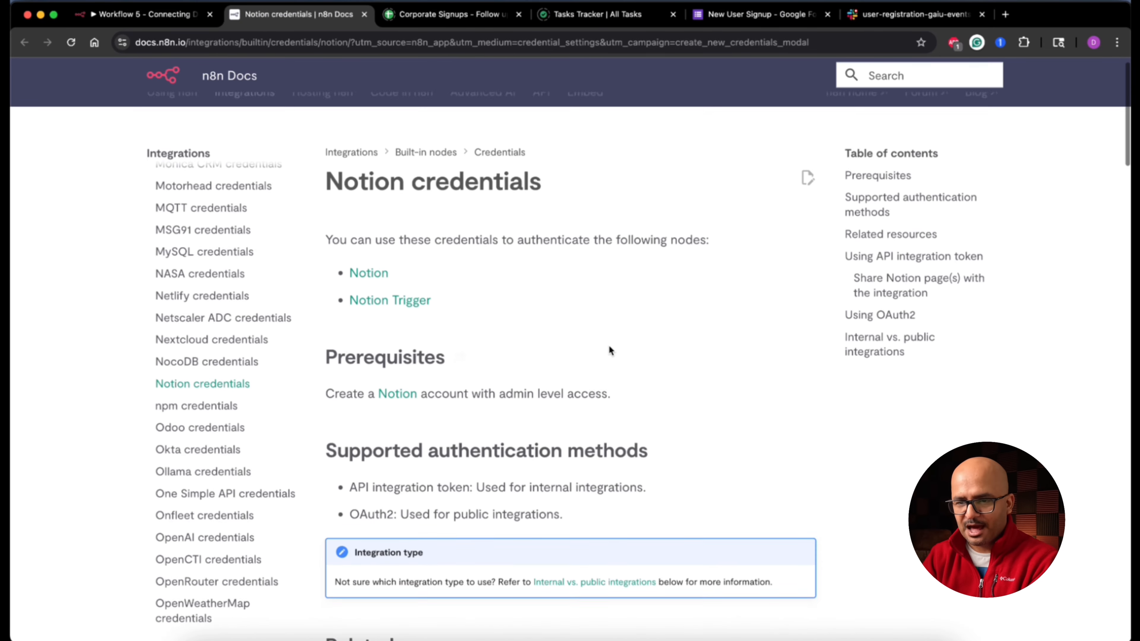
pyautogui.scroll(2, 449, 270)
pyautogui.tripleClick(352, 172)
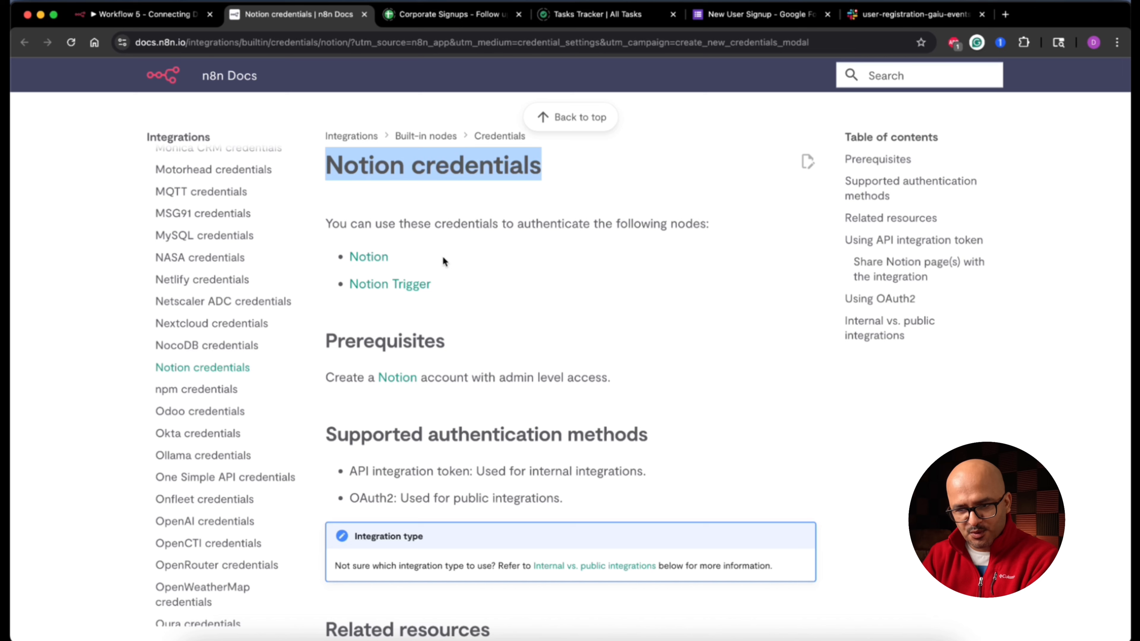
pyautogui.tripleClick(460, 289)
pyautogui.scroll(-5, 449, 269)
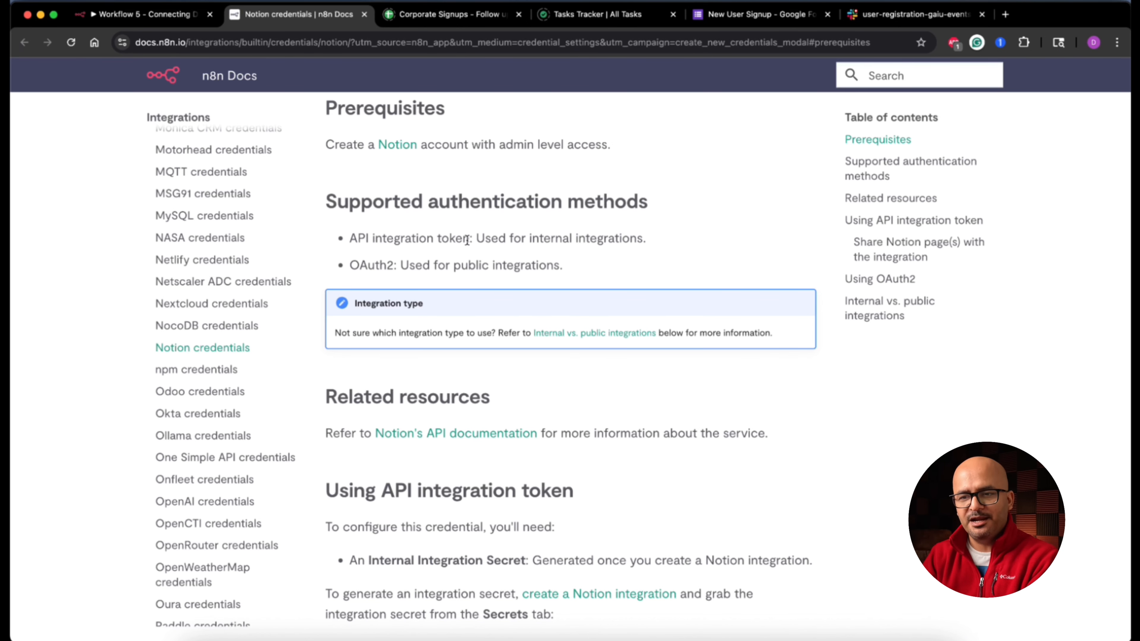
pyautogui.tripleClick(526, 234)
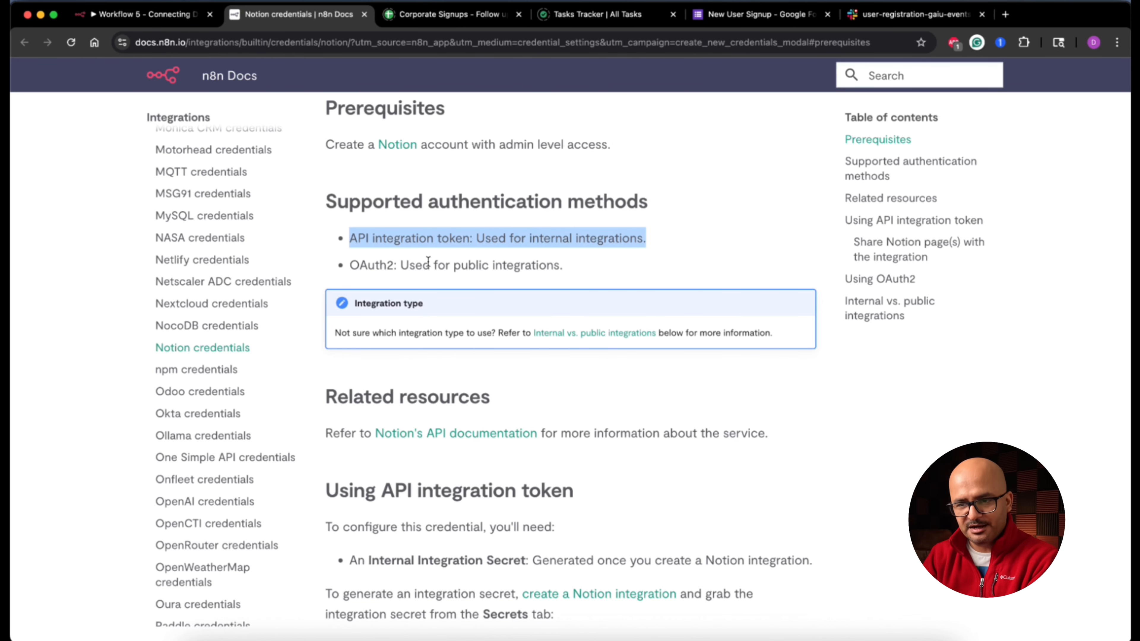
pyautogui.tripleClick(554, 265)
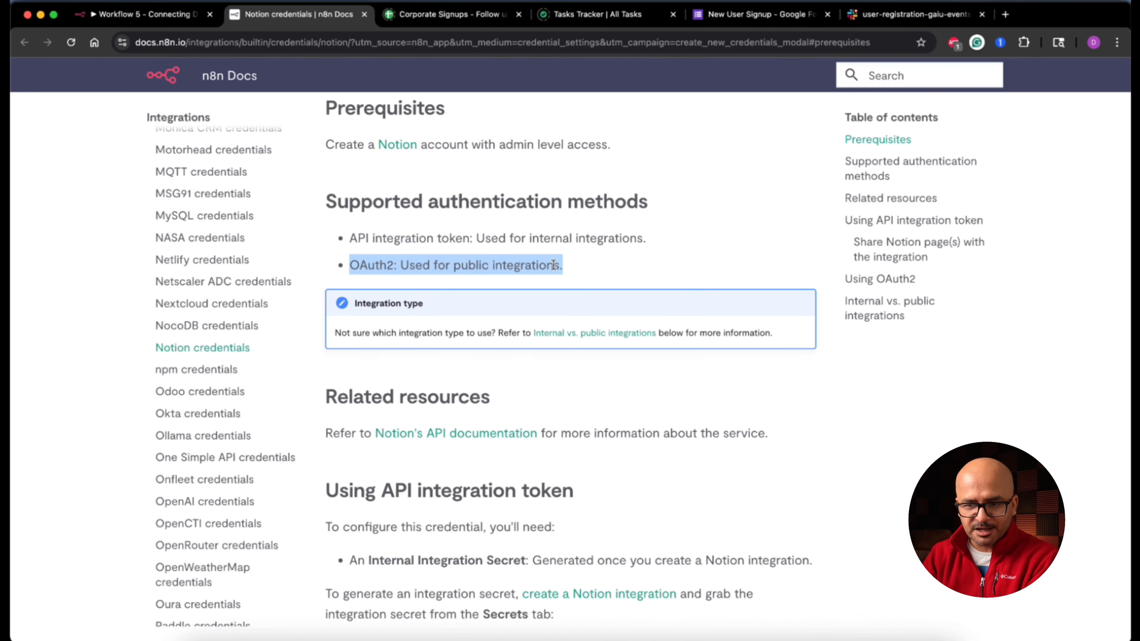
# Step: Read the internal versus public integration notes, then scroll back to the integration token steps
pyautogui.scroll(-20, 553, 265)
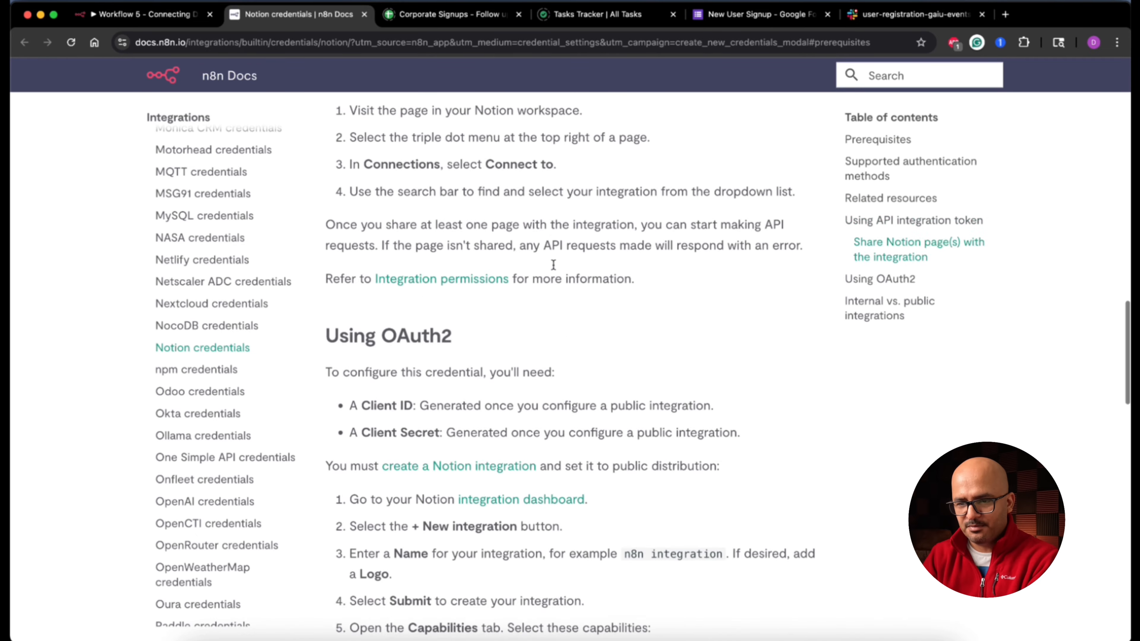
pyautogui.scroll(-15, 554, 265)
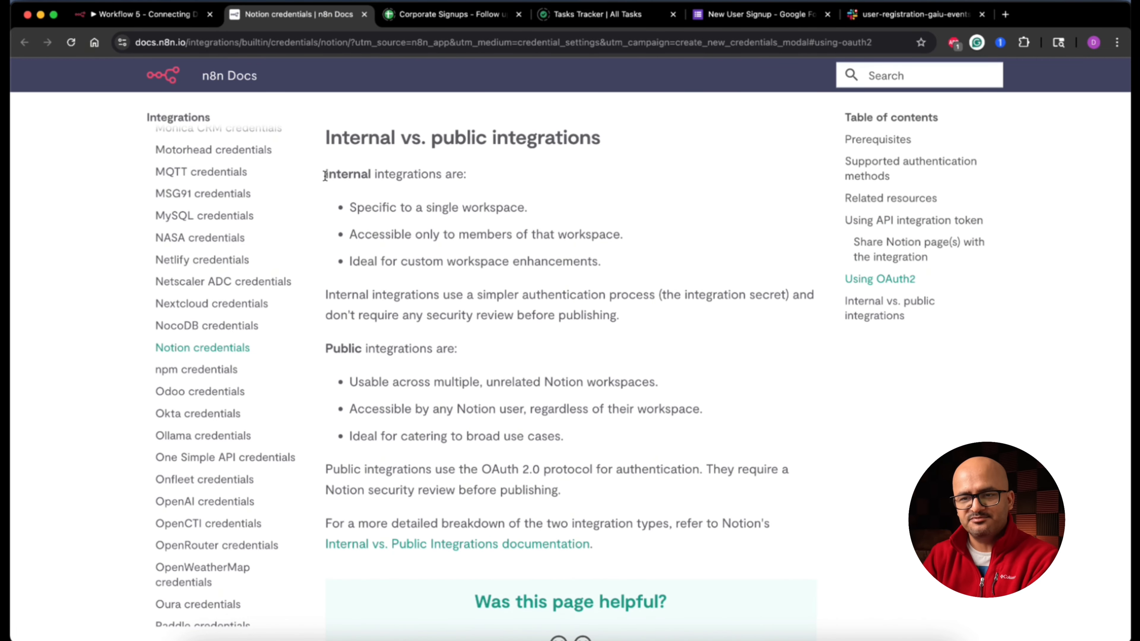
pyautogui.moveTo(326, 176); pyautogui.dragTo(463, 176)
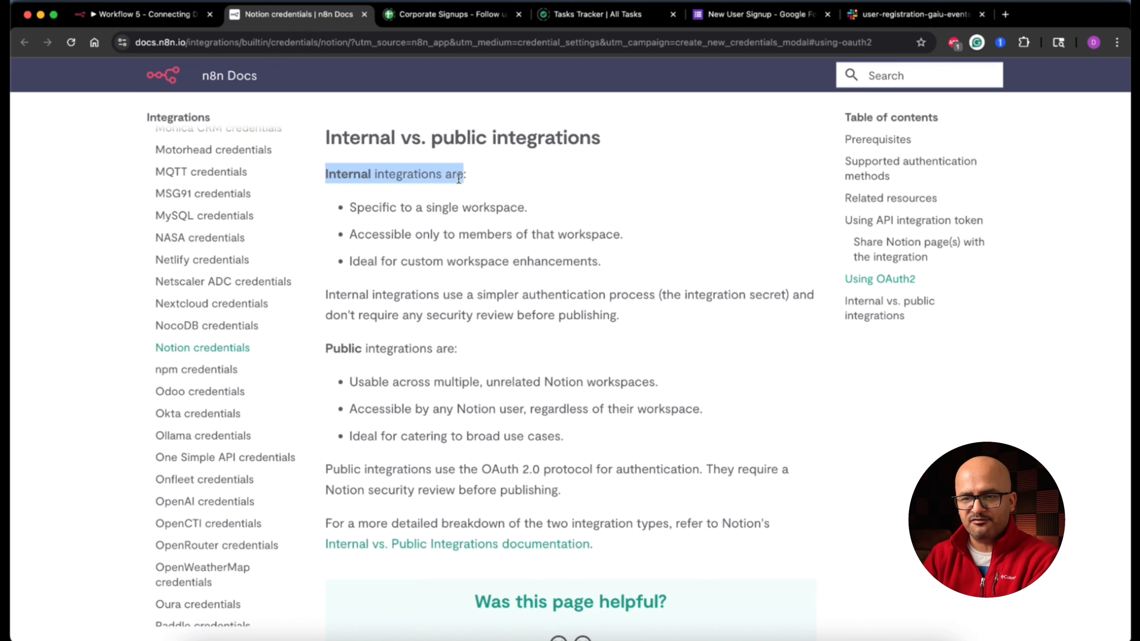
pyautogui.tripleClick(477, 208)
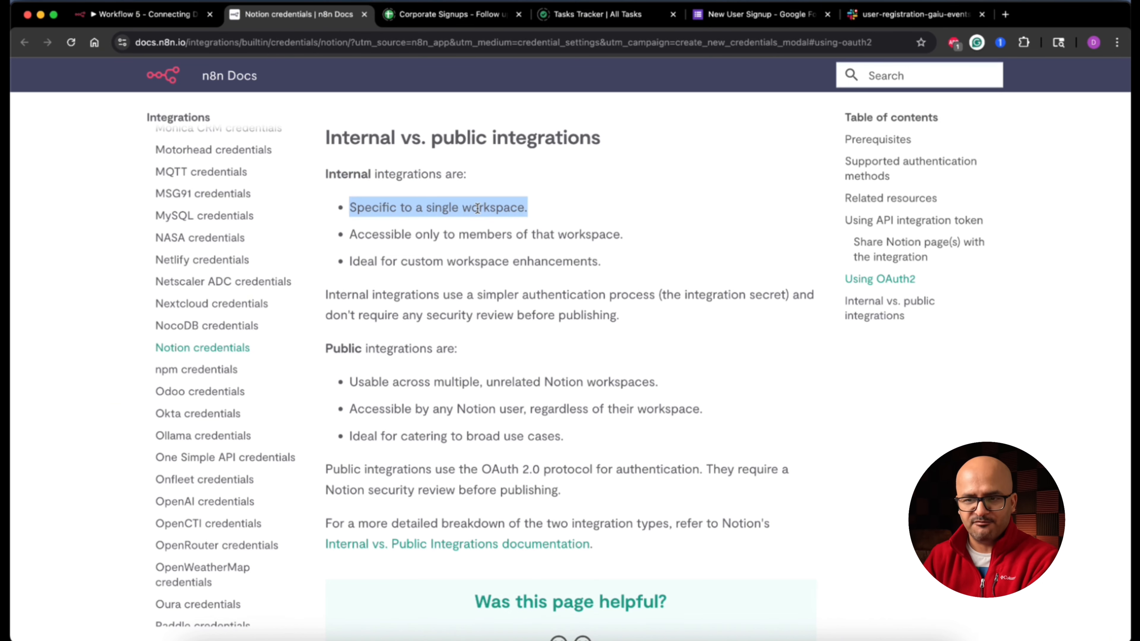
pyautogui.tripleClick(420, 234)
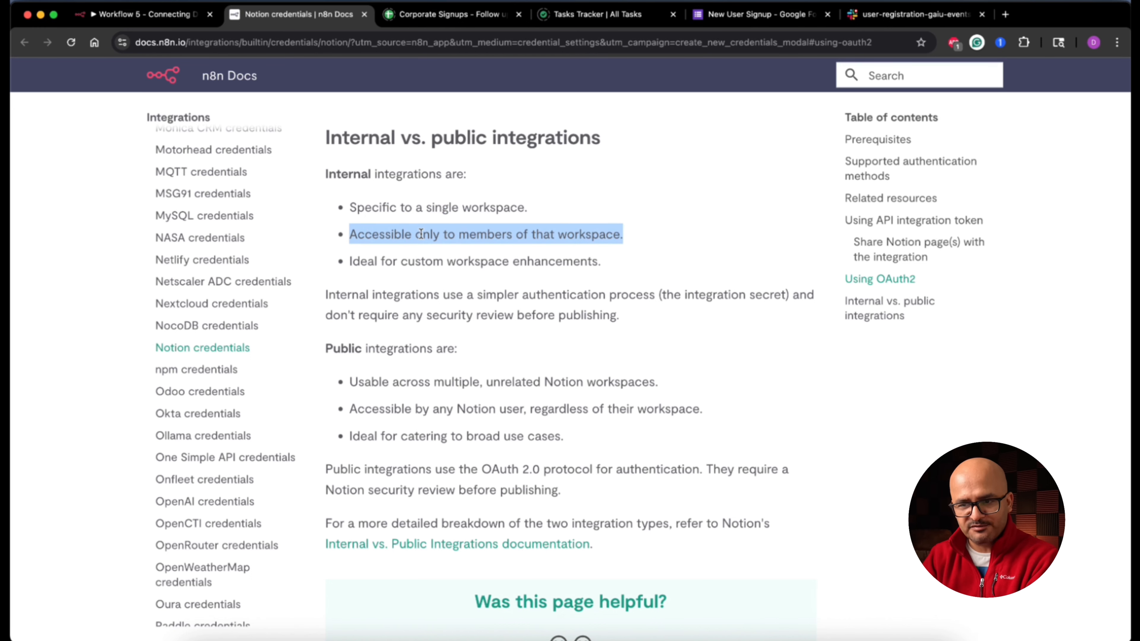
pyautogui.tripleClick(392, 262)
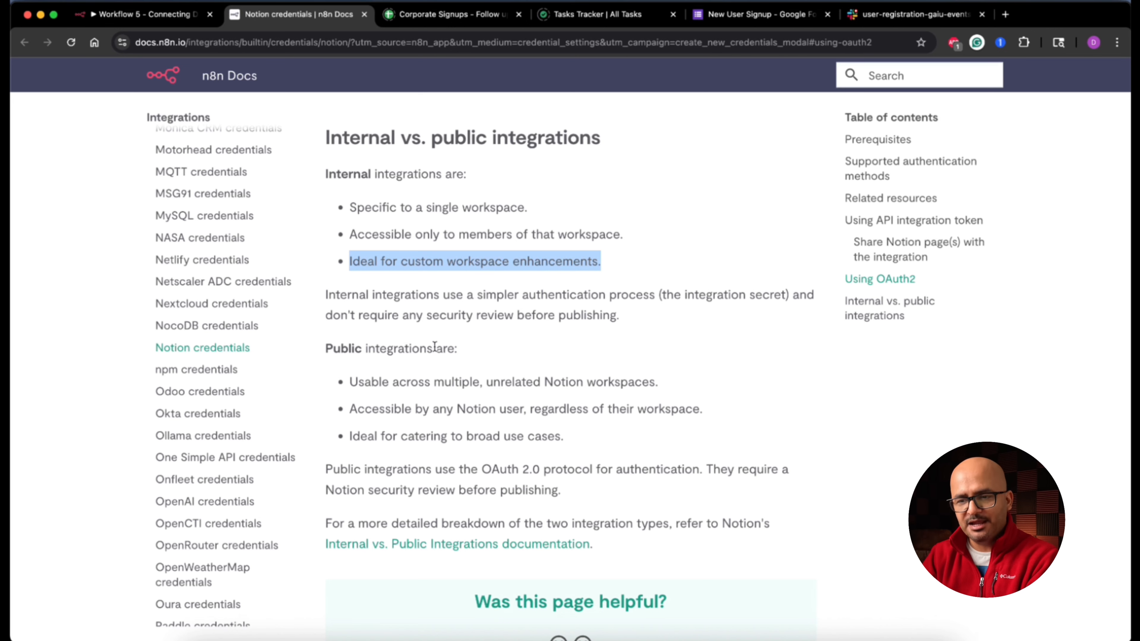
pyautogui.tripleClick(405, 380)
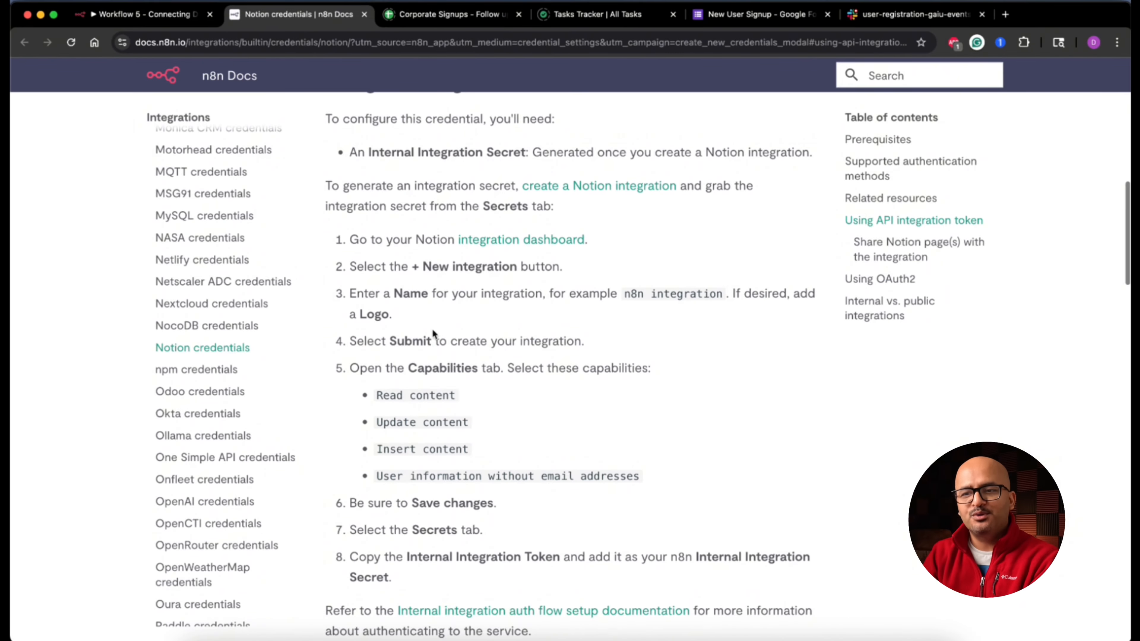
pyautogui.scroll(1, 439, 229)
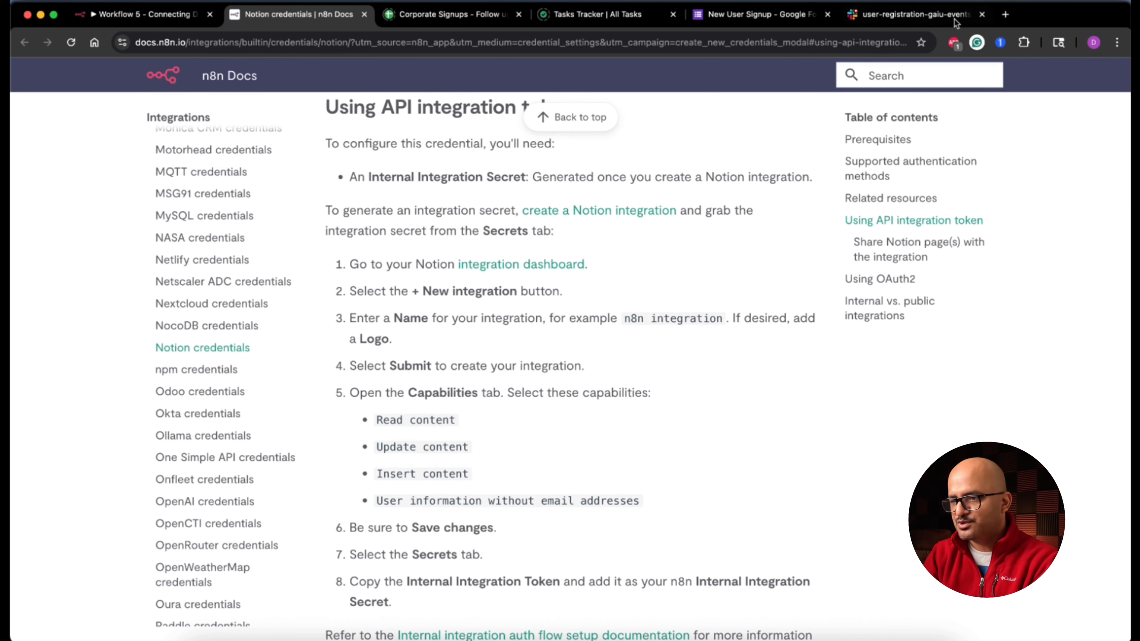
# Step: Open Notion in a new tab and go via Settings > Connections to developer integrations
pyautogui.click(1009, 14)
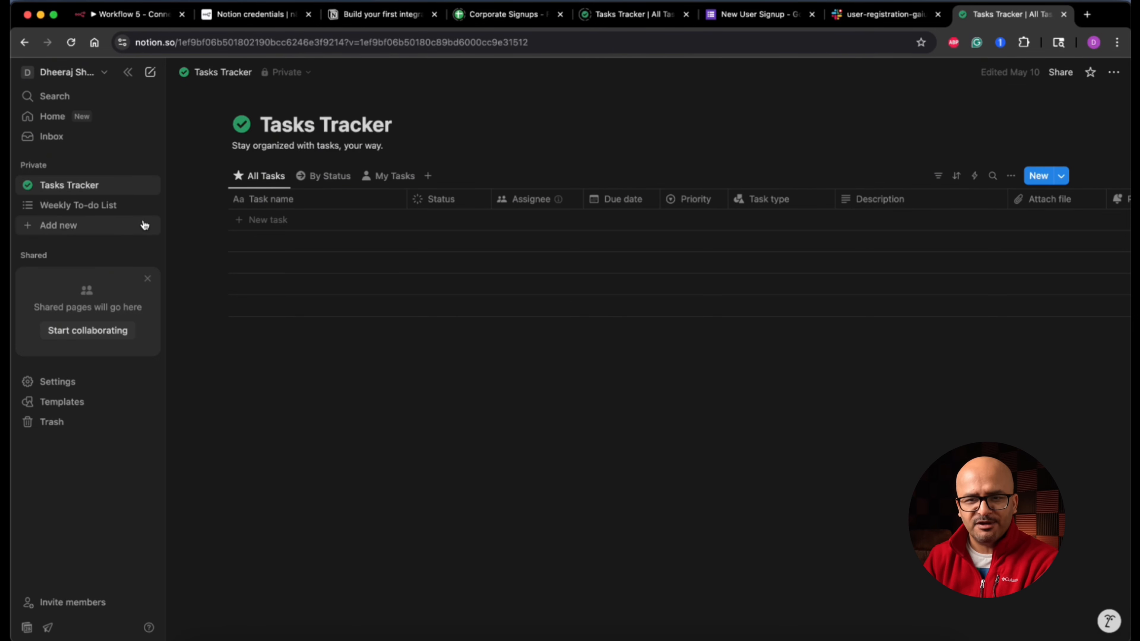
pyautogui.click(105, 72)
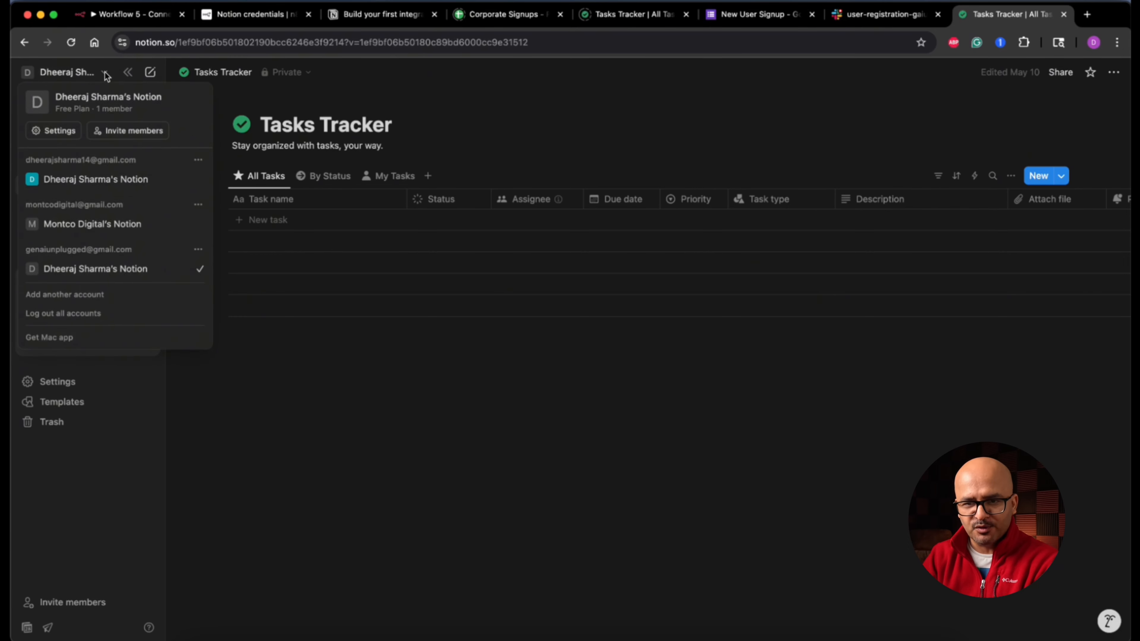
pyautogui.click(68, 134)
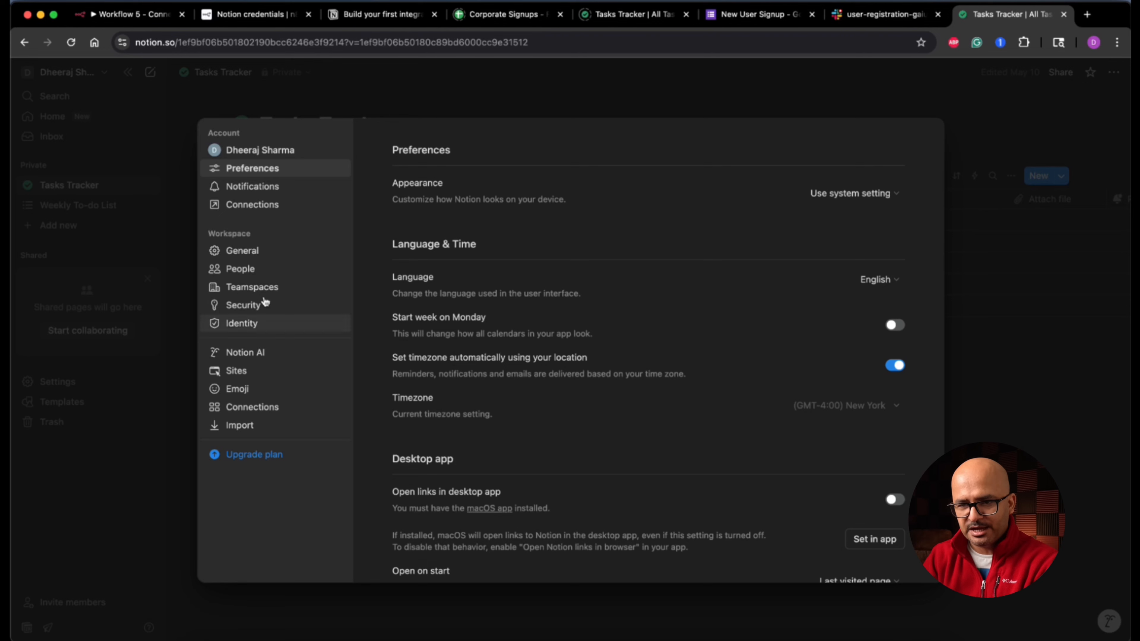
pyautogui.click(276, 207)
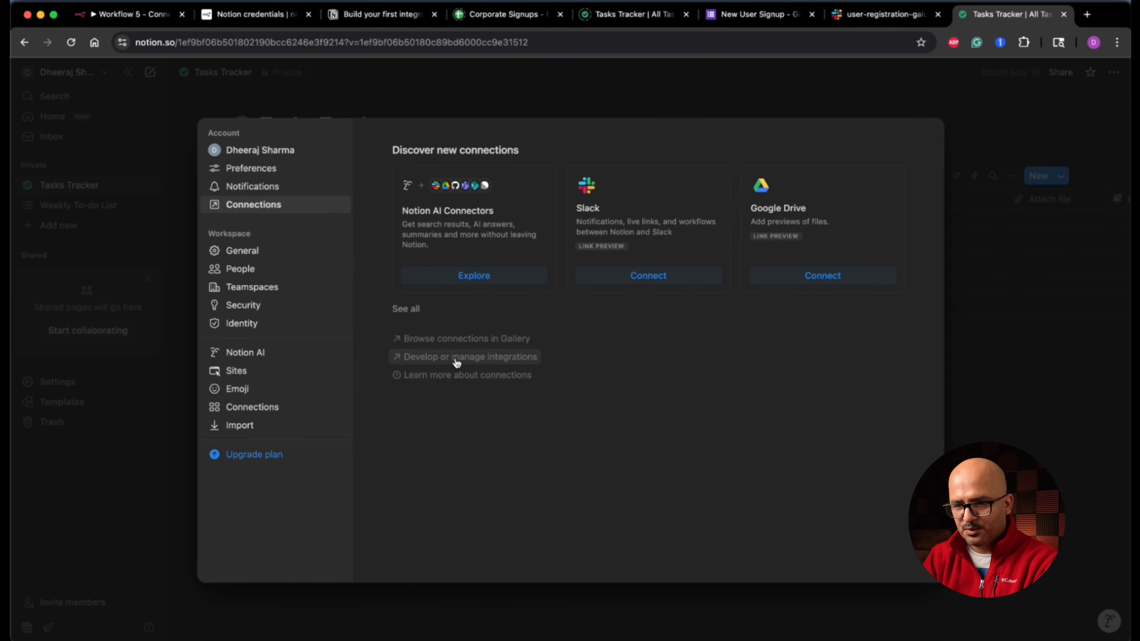
pyautogui.click(482, 360)
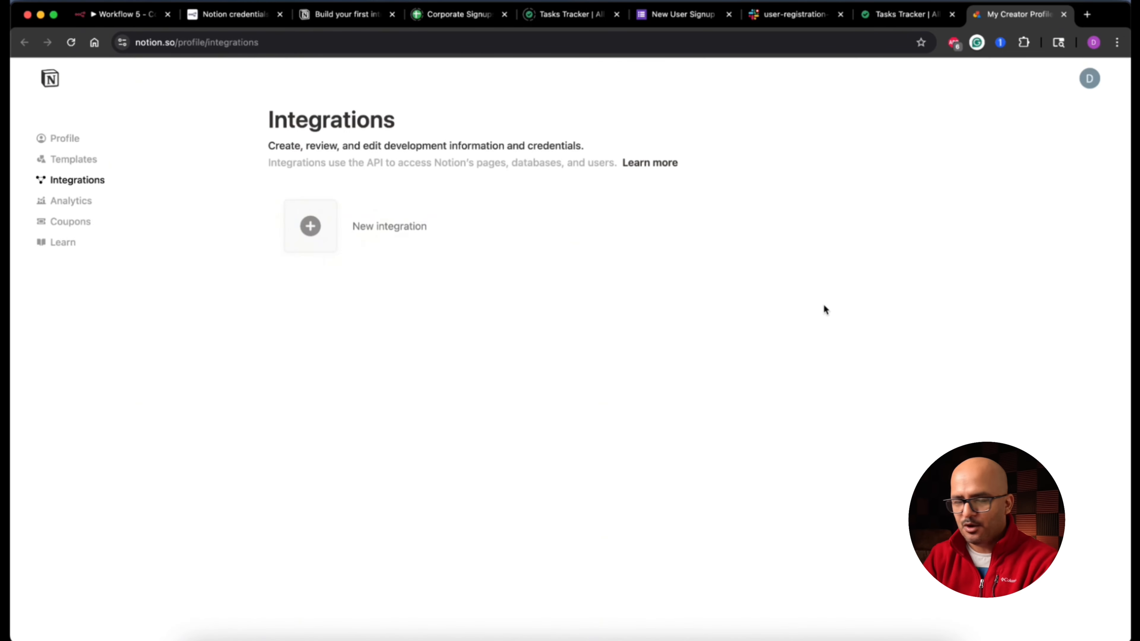
# Step: Start an Internal integration named 'n8n GAIU Integration' in the personal workspace
pyautogui.click(409, 226)
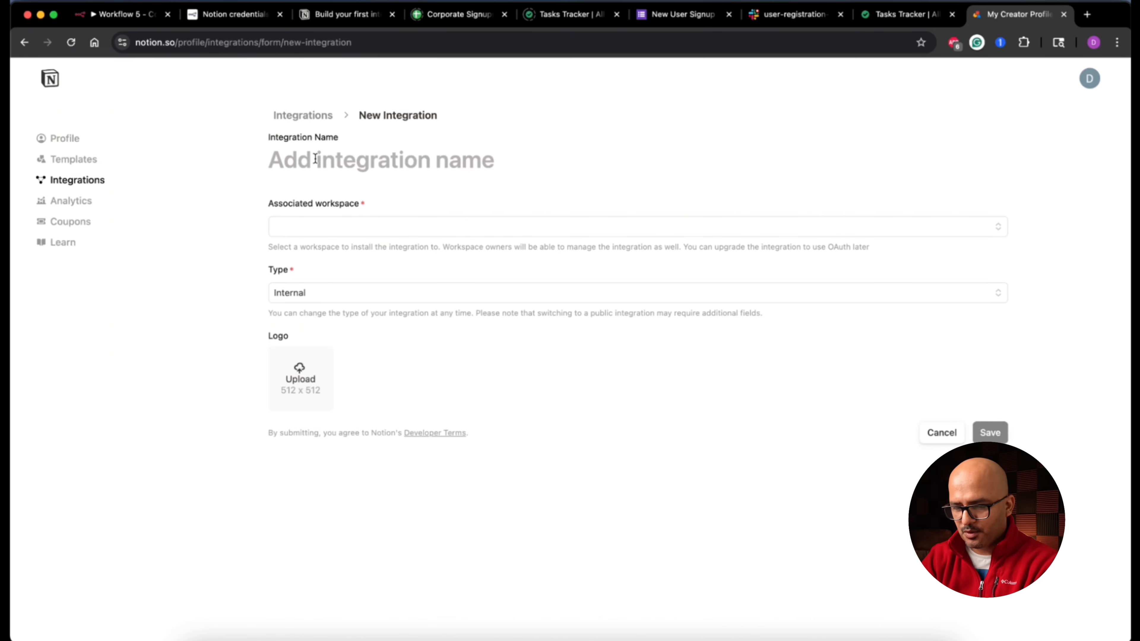
pyautogui.click(316, 158)
pyautogui.write('n8n GAIU I')
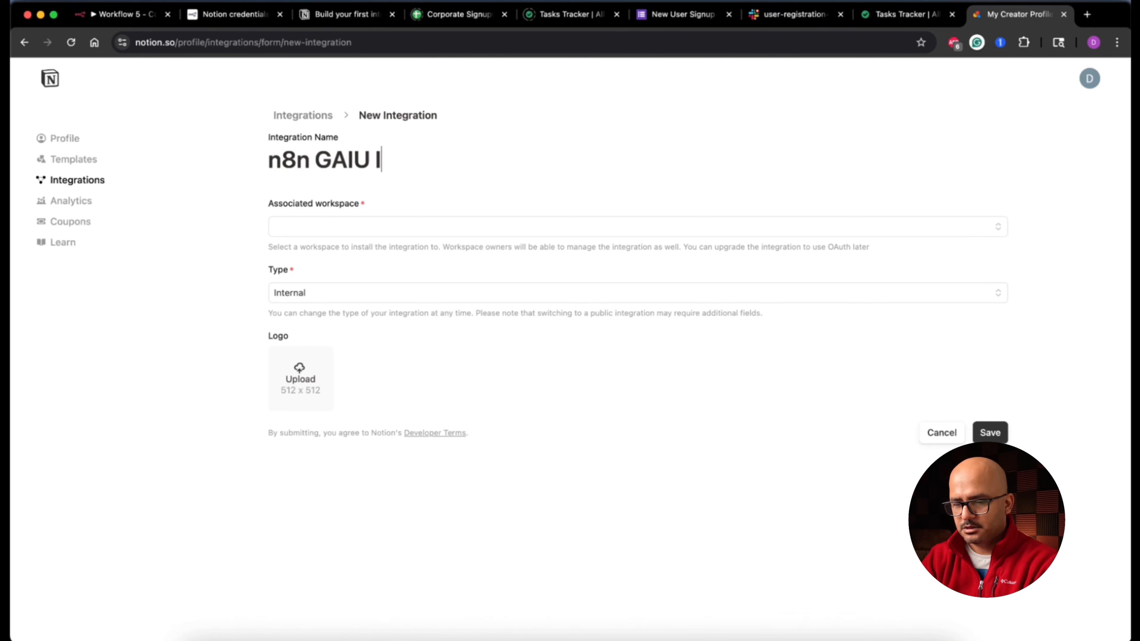
pyautogui.write('ntegration')
pyautogui.click(271, 233)
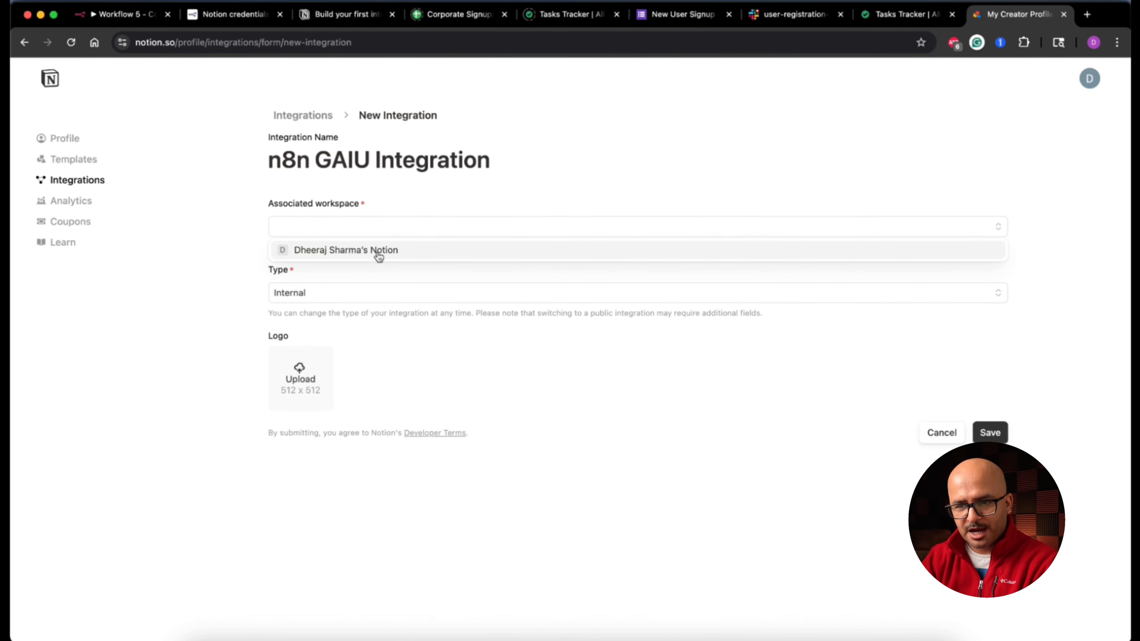
pyautogui.click(403, 251)
pyautogui.click(365, 296)
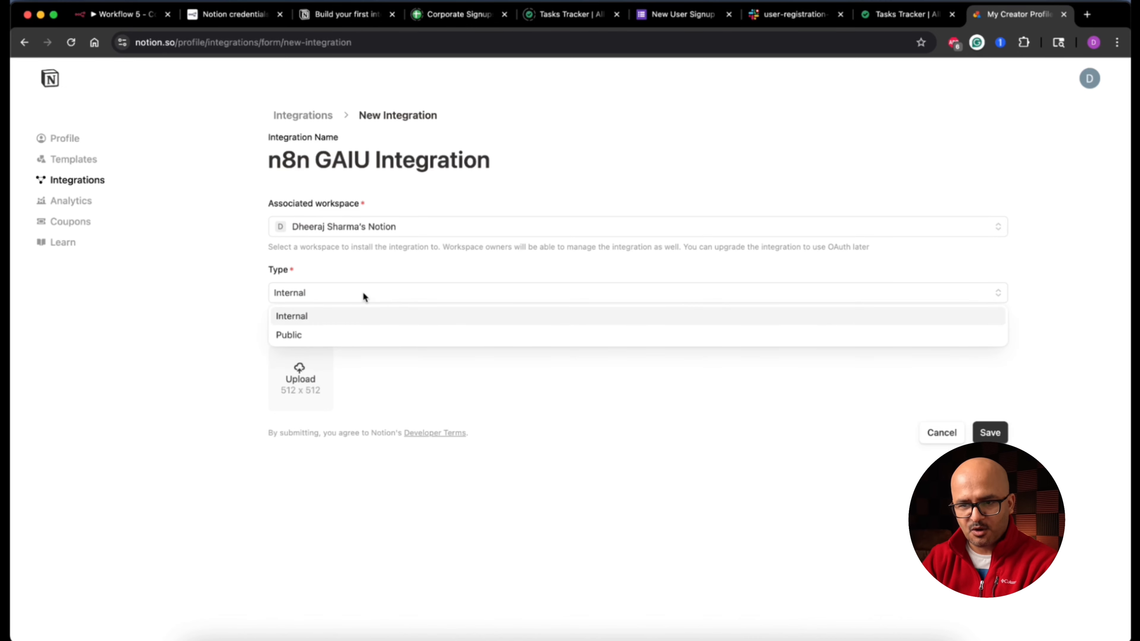
pyautogui.click(306, 320)
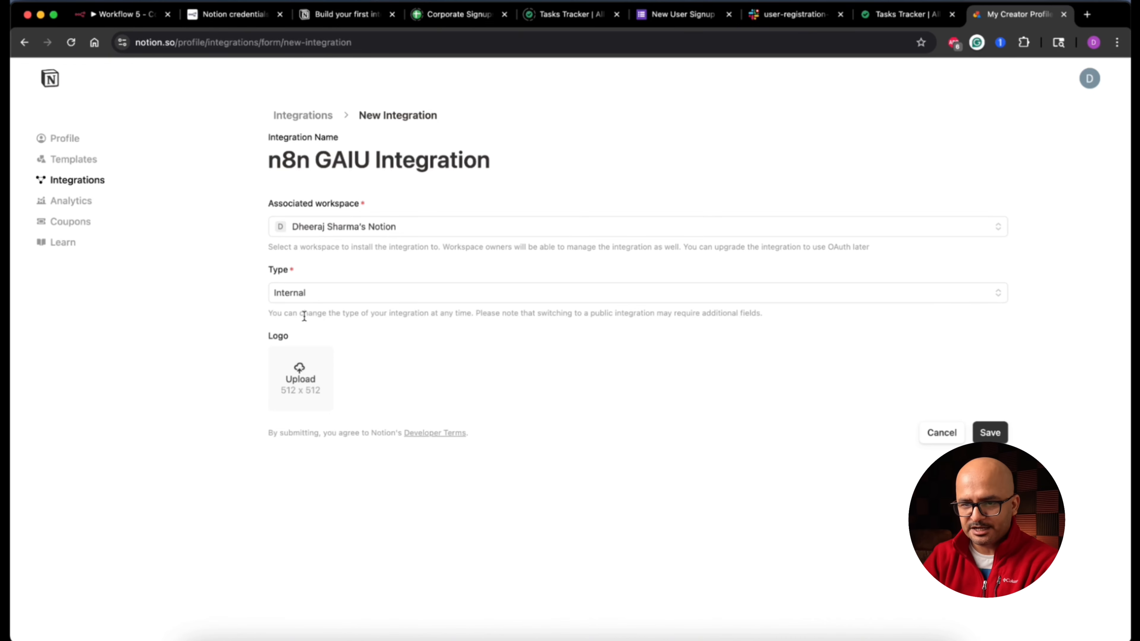
# Step: Use the GenAI icon as the integration's logo and save it
pyautogui.click(309, 387)
pyautogui.doubleClick(526, 246)
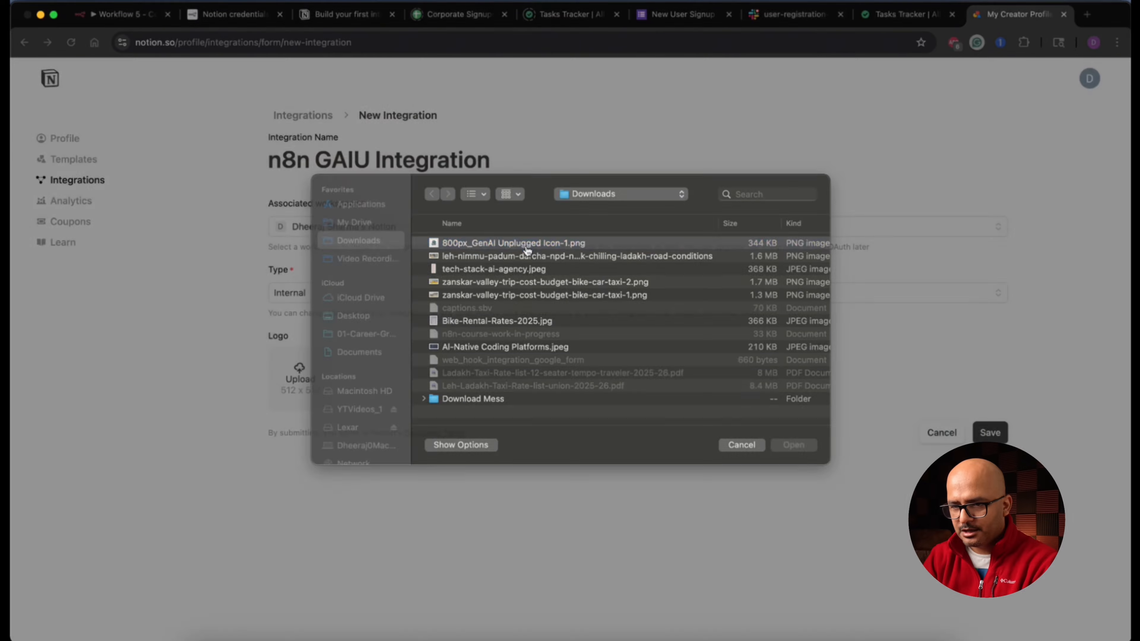
pyautogui.click(992, 434)
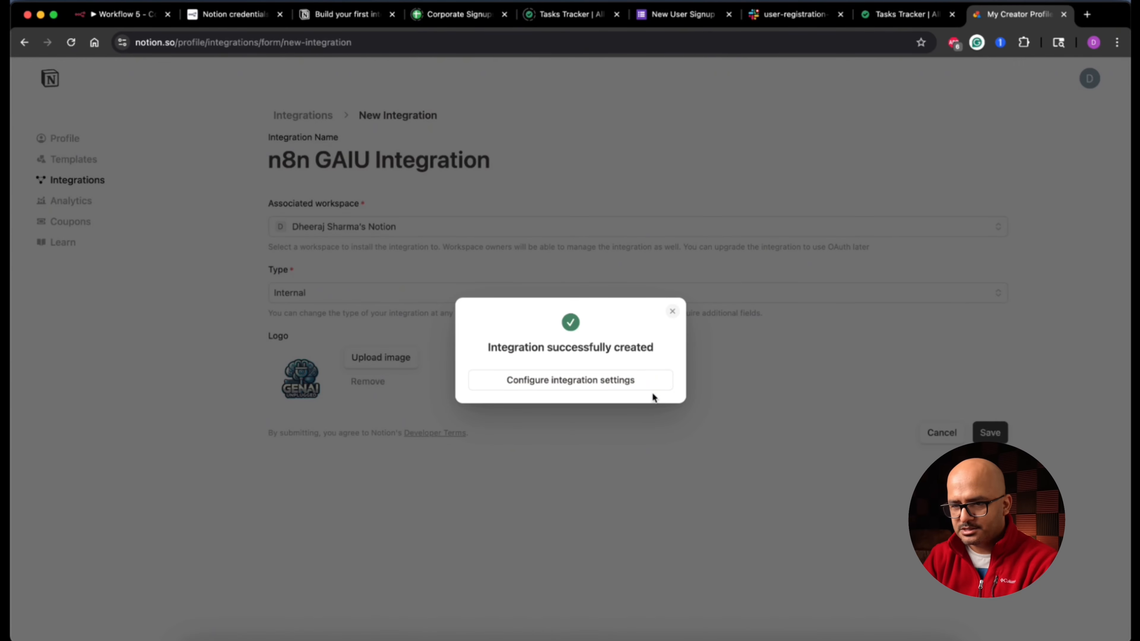
pyautogui.click(588, 382)
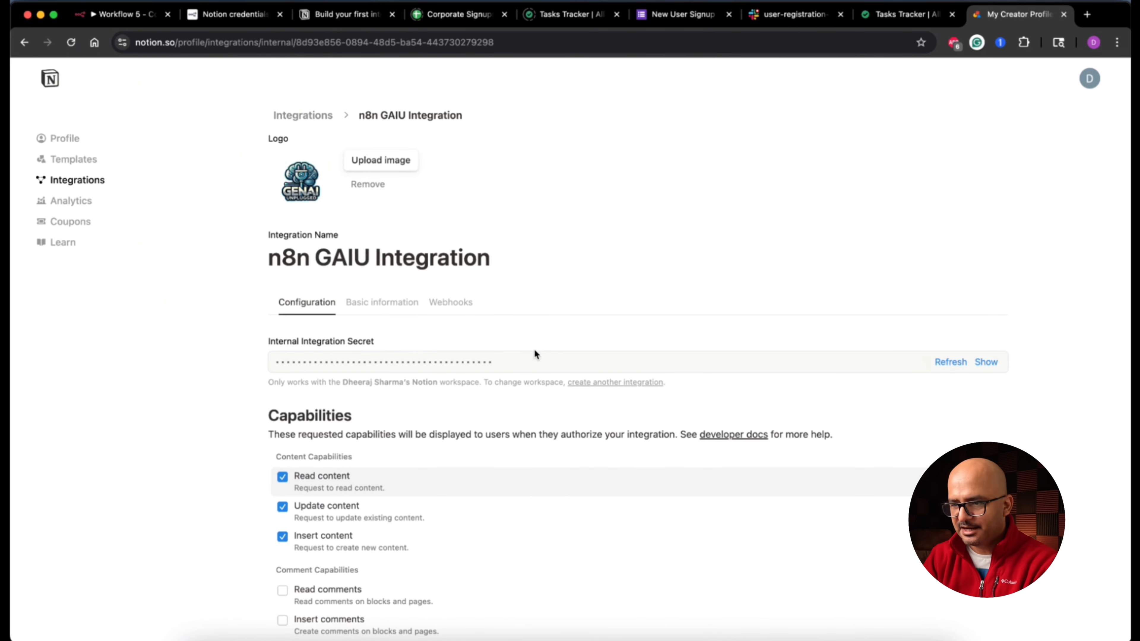
# Step: Reveal and copy the n8n GAIU Integration's internal secret
pyautogui.click(986, 362)
pyautogui.doubleClick(487, 362)
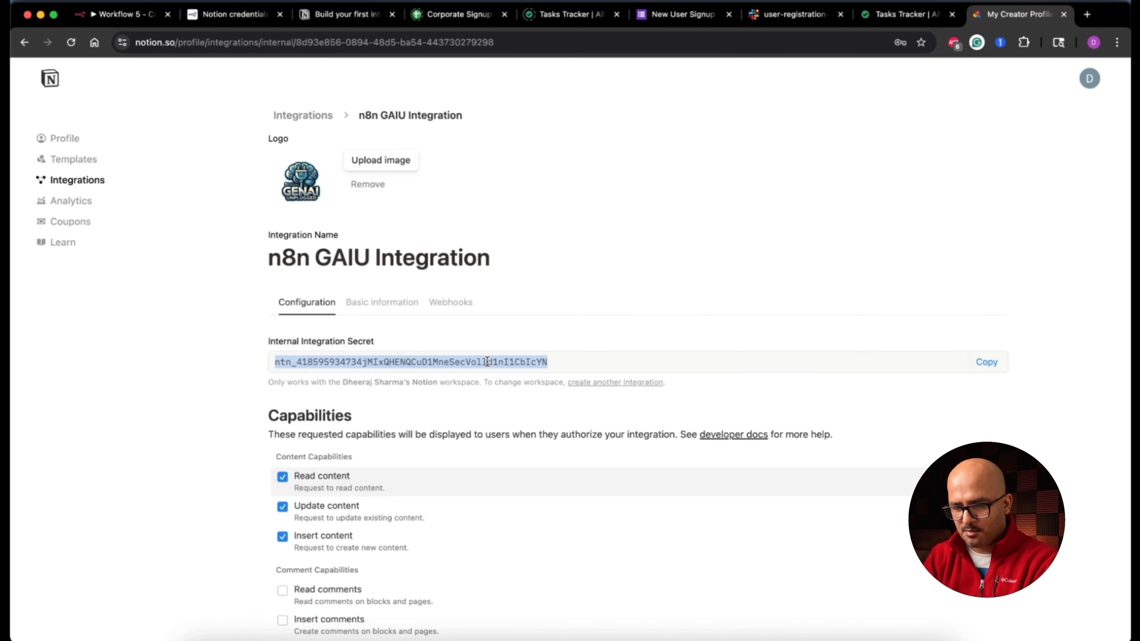
pyautogui.press('super+c')
# Step: Limit user access to information without email addresses and return to the Integrations list
pyautogui.scroll(-5, 929, 408)
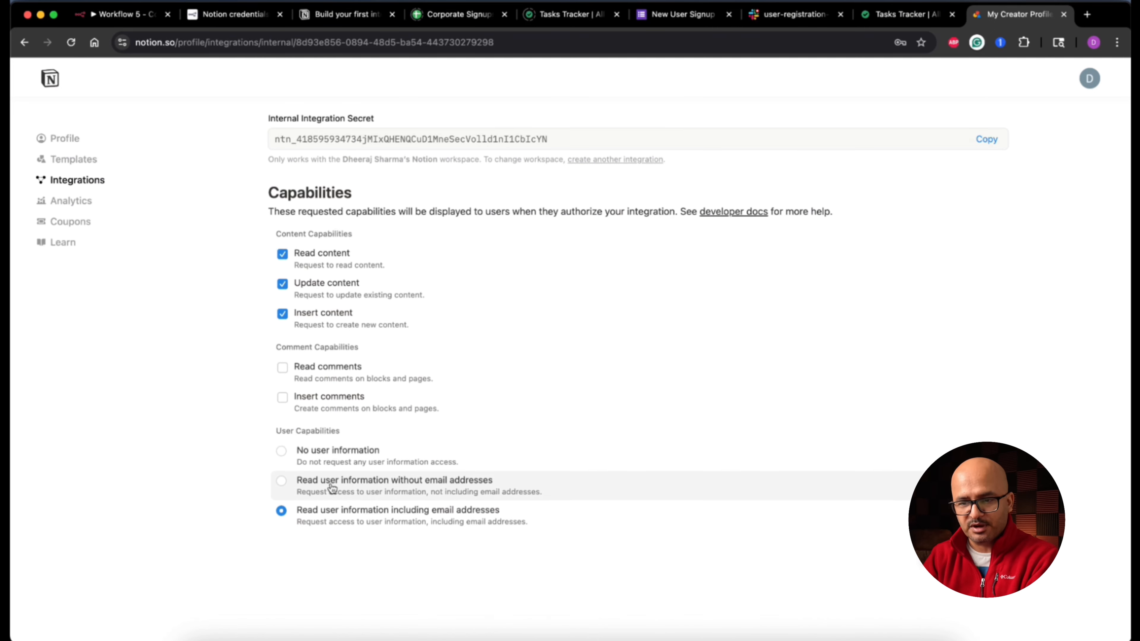
pyautogui.click(470, 486)
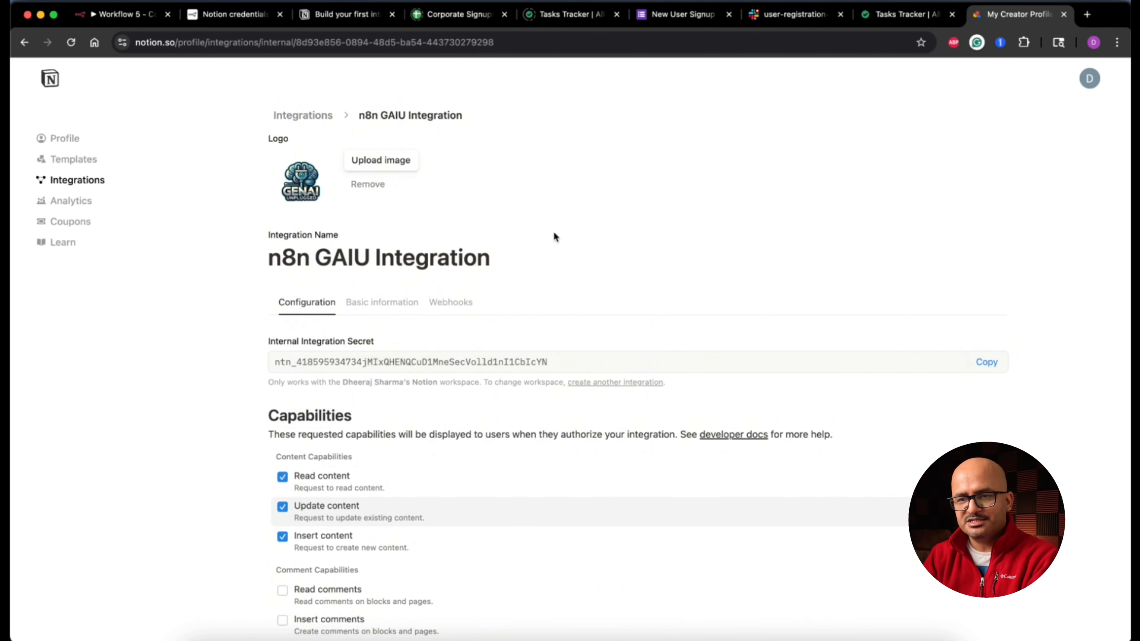
pyautogui.tripleClick(416, 115)
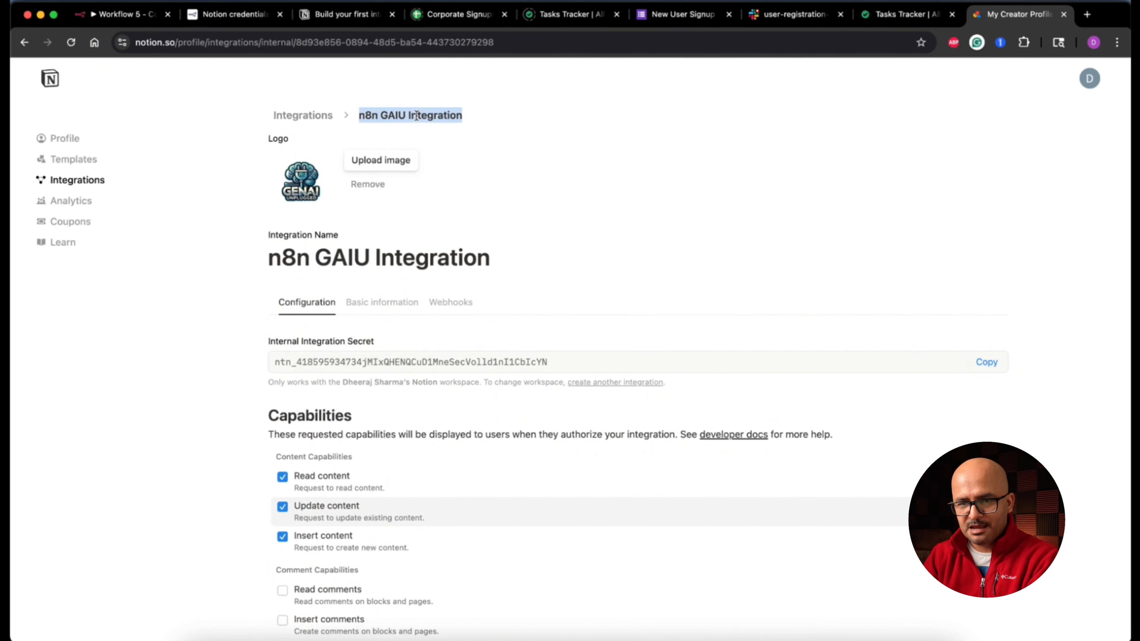
pyautogui.click(92, 183)
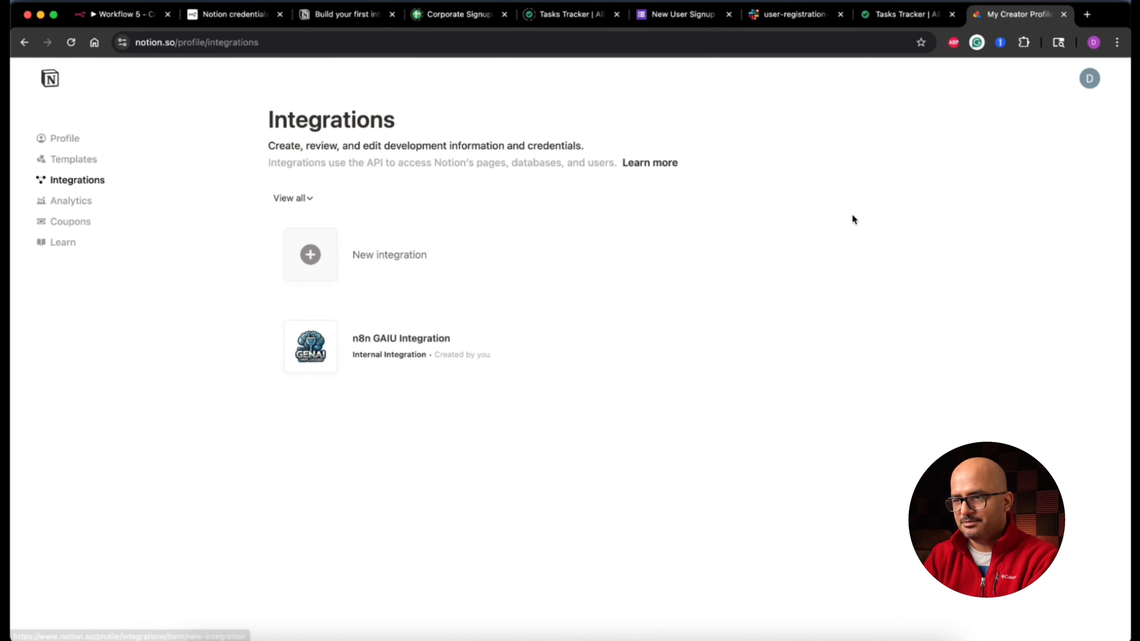
# Step: Connect the Tasks Tracker page to n8n GAIU Integration via Connections, searching 'n8n'
pyautogui.click(903, 14)
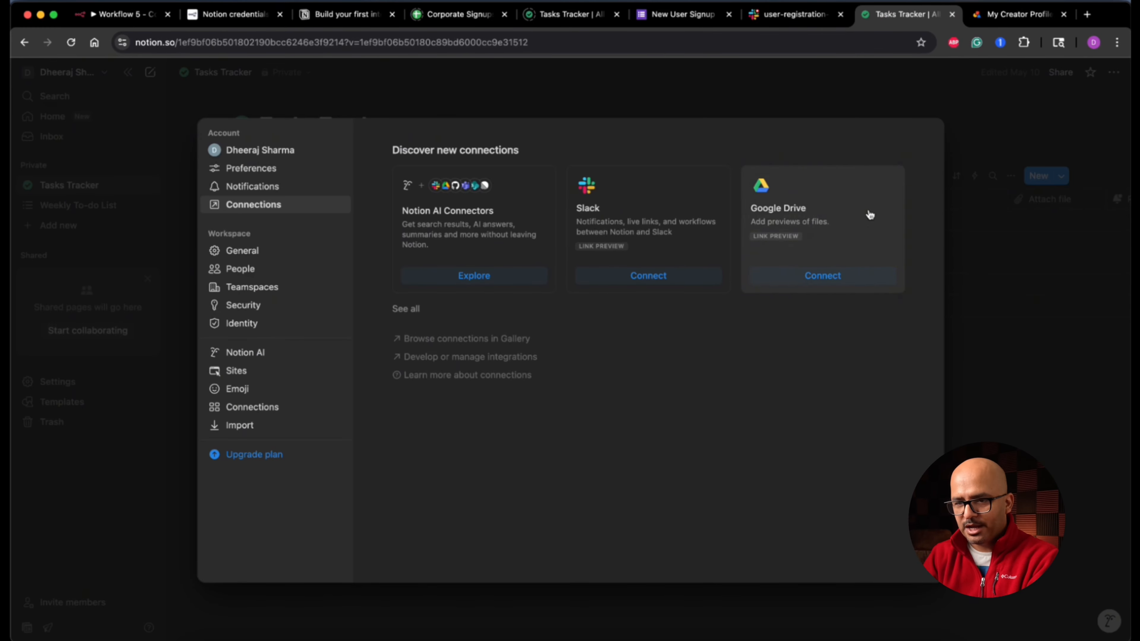
pyautogui.click(991, 349)
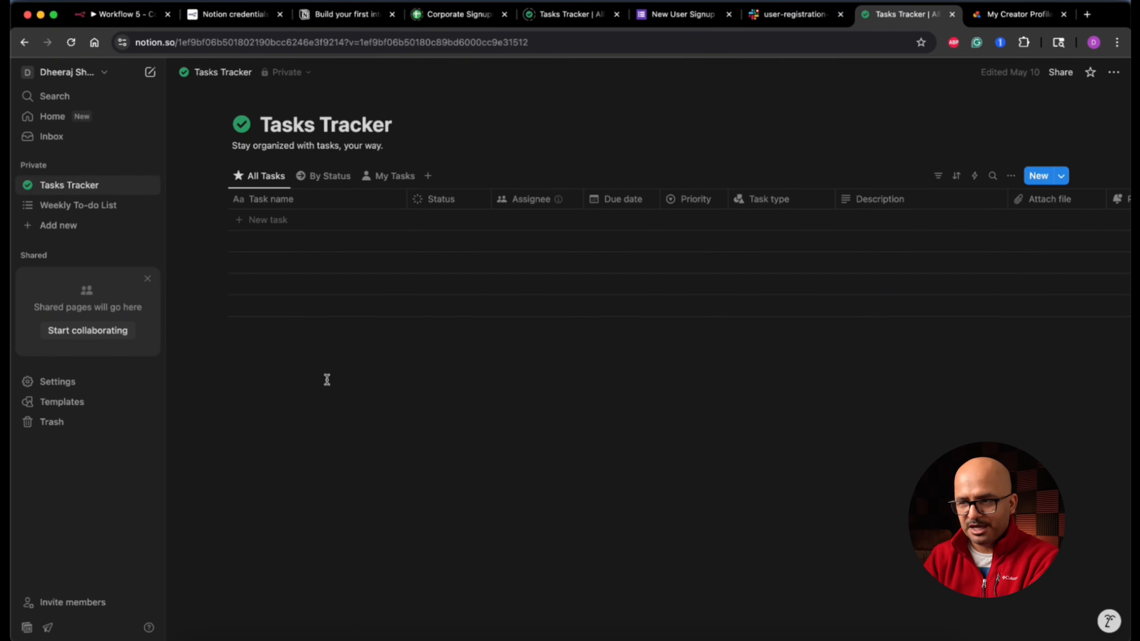
pyautogui.click(1114, 74)
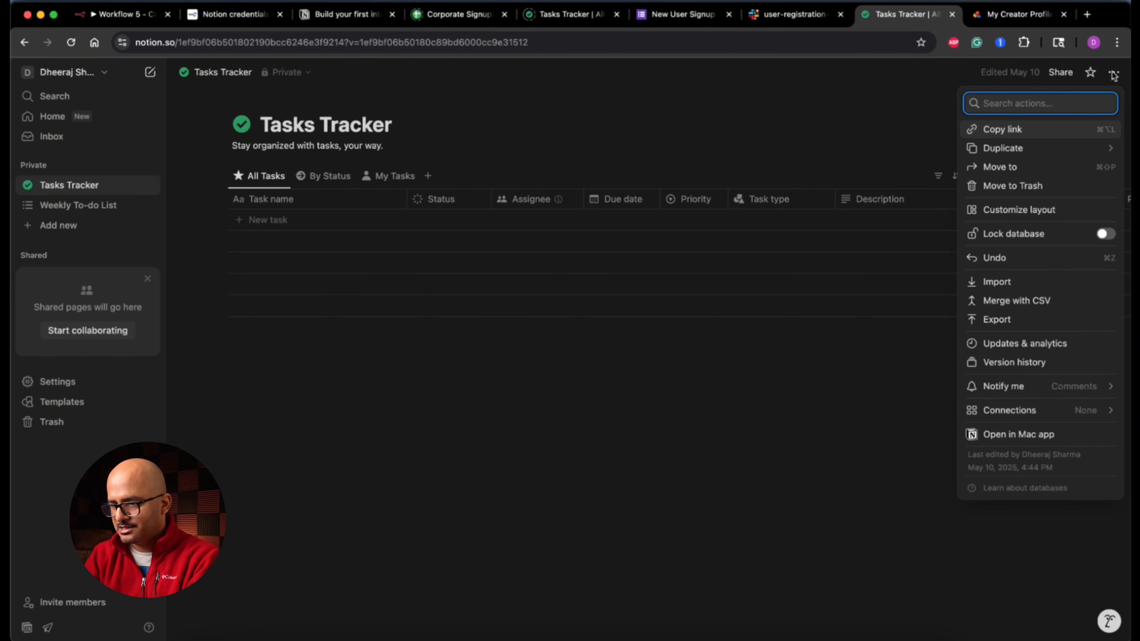
pyautogui.moveTo(1015, 420)
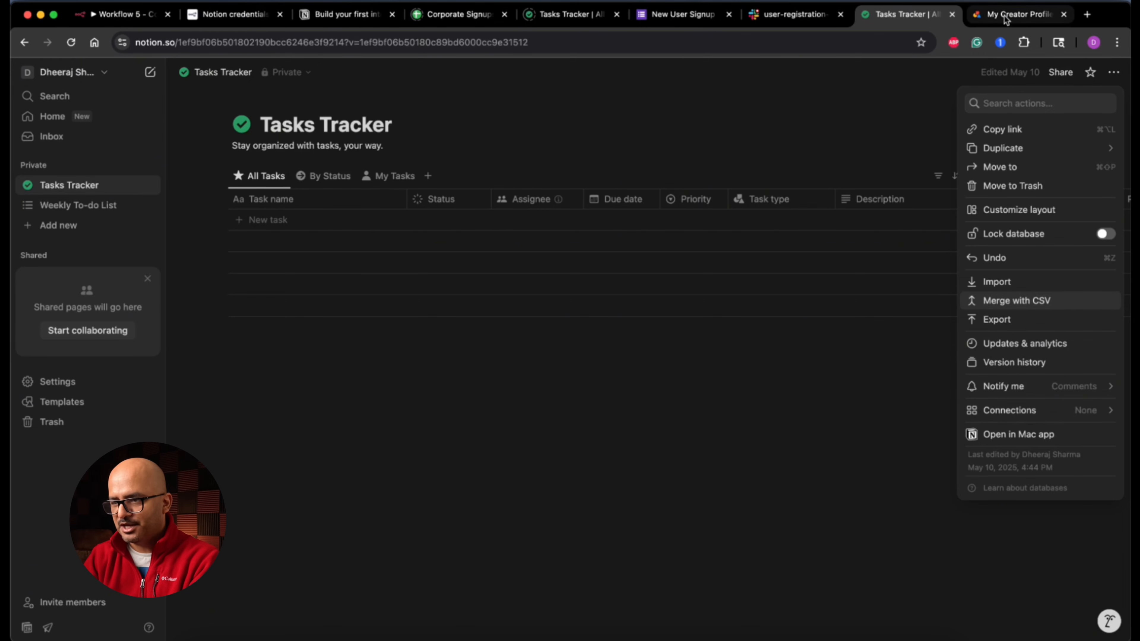
pyautogui.click(1017, 13)
pyautogui.moveTo(359, 358)
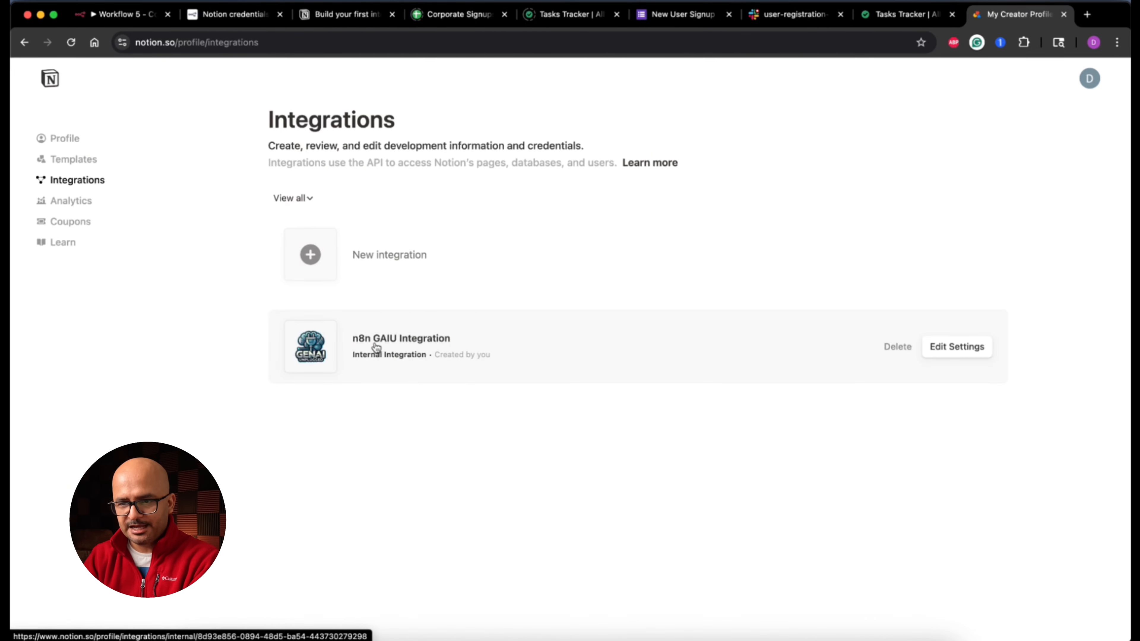
pyautogui.click(916, 15)
pyautogui.moveTo(994, 414)
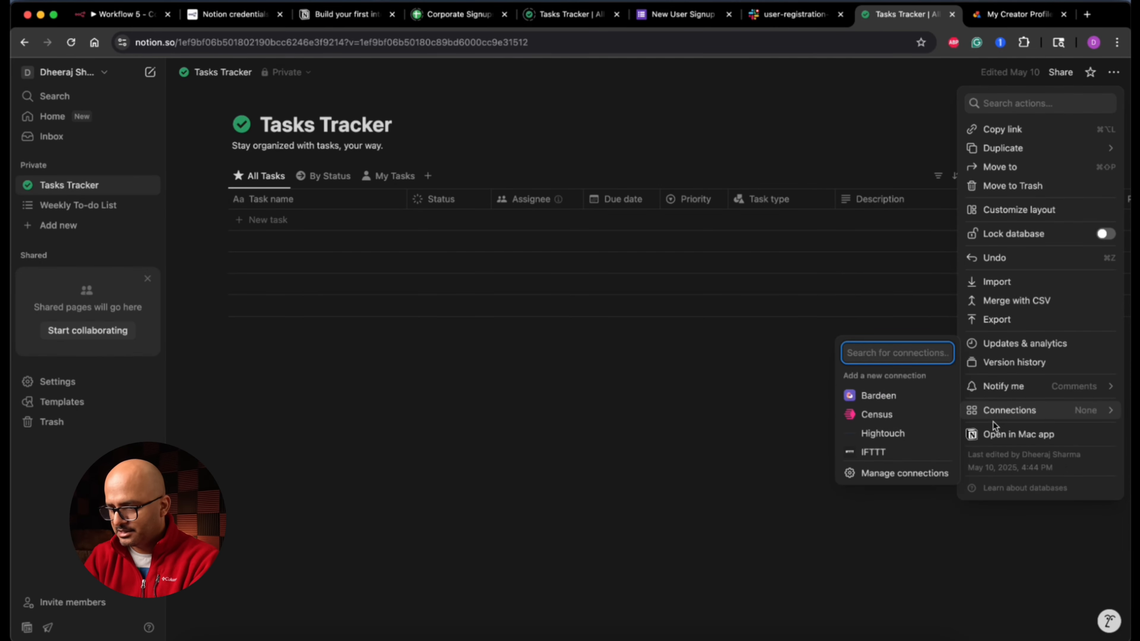
pyautogui.write('n8n')
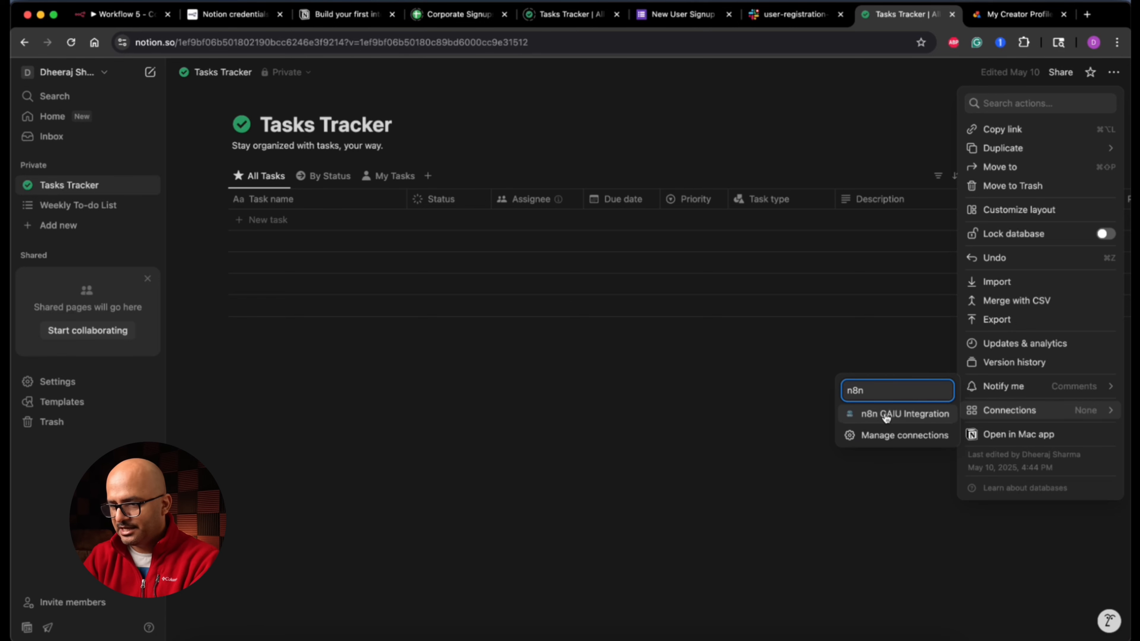
pyautogui.click(894, 414)
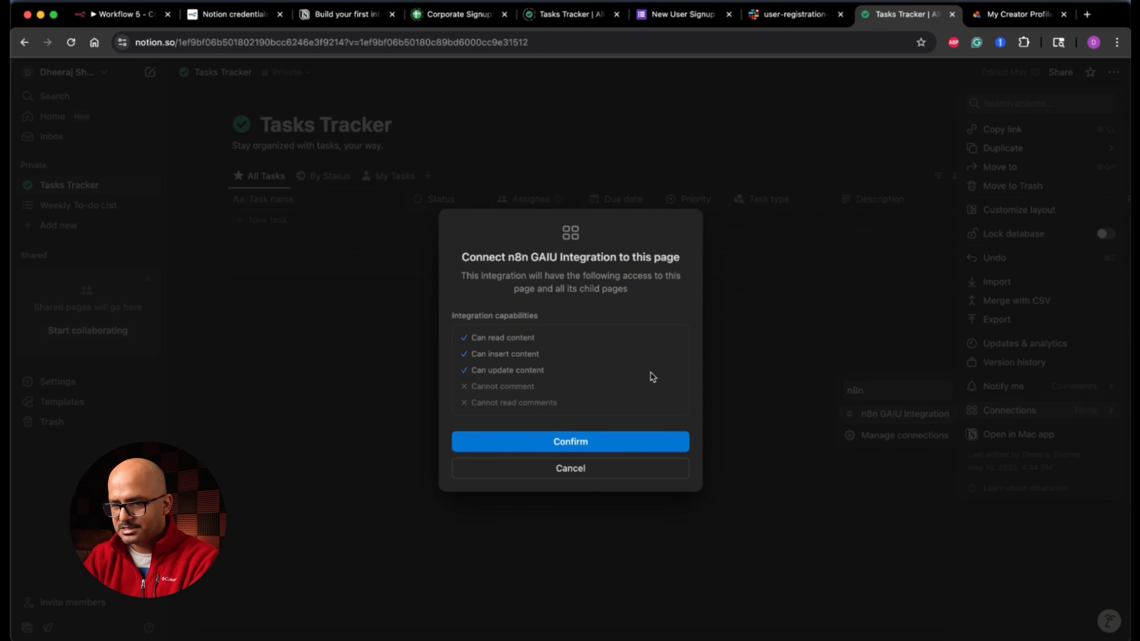
pyautogui.click(606, 444)
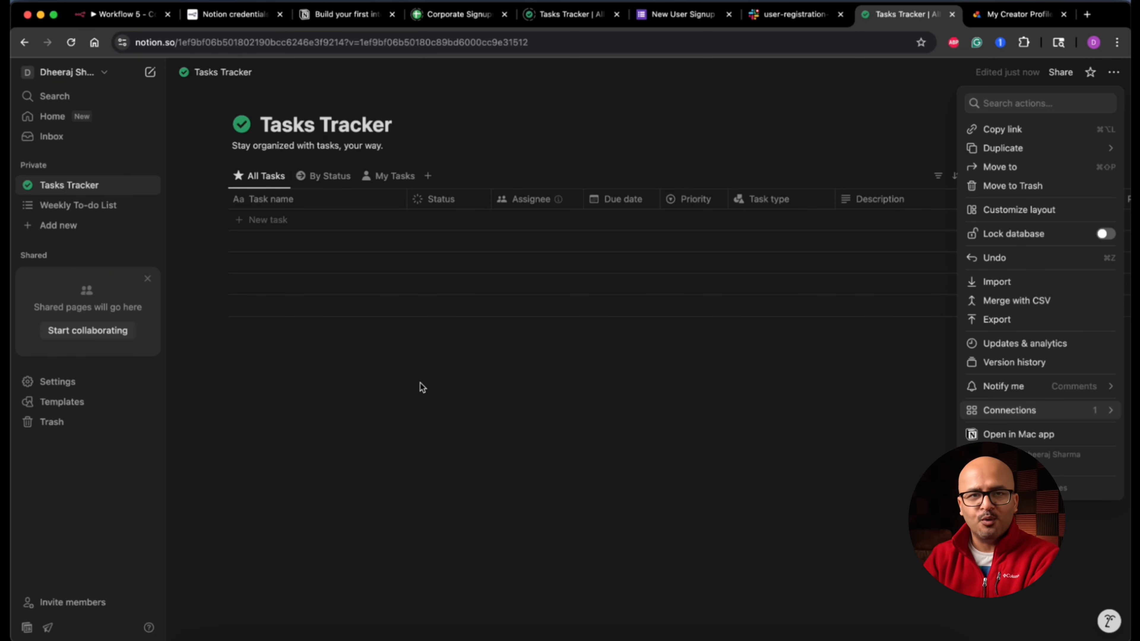
# Step: Replace the Notion account 2 secret with the new one, save, and confirm the connection test succeeds
pyautogui.click(137, 16)
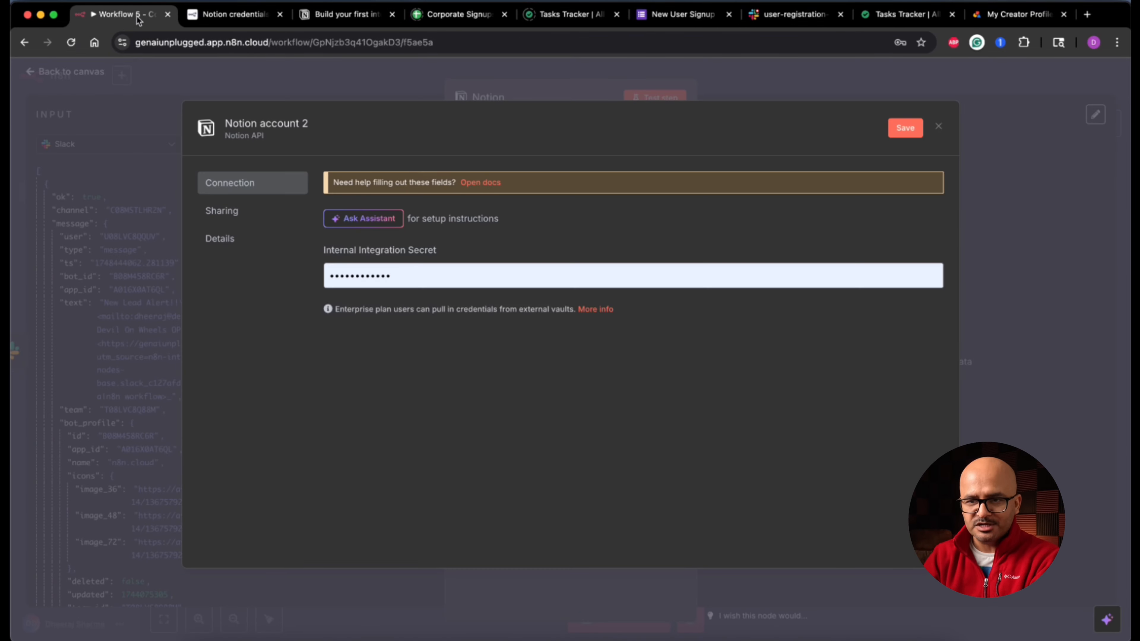
pyautogui.click(520, 282)
pyautogui.press('super+a')
pyautogui.press('BackSpace')
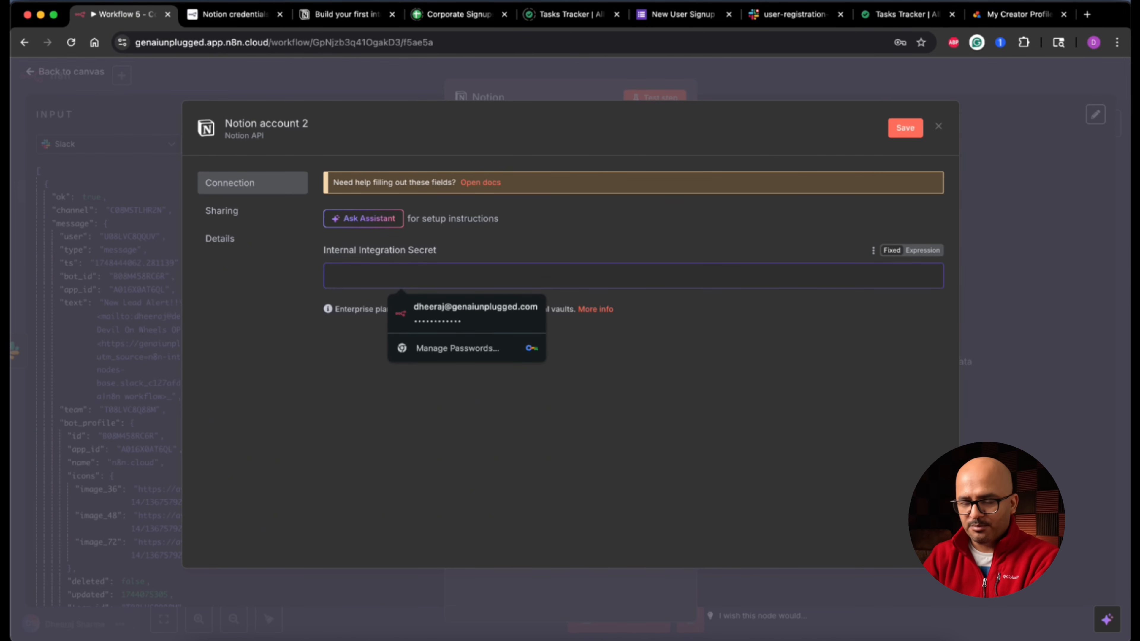
pyautogui.press('super+v')
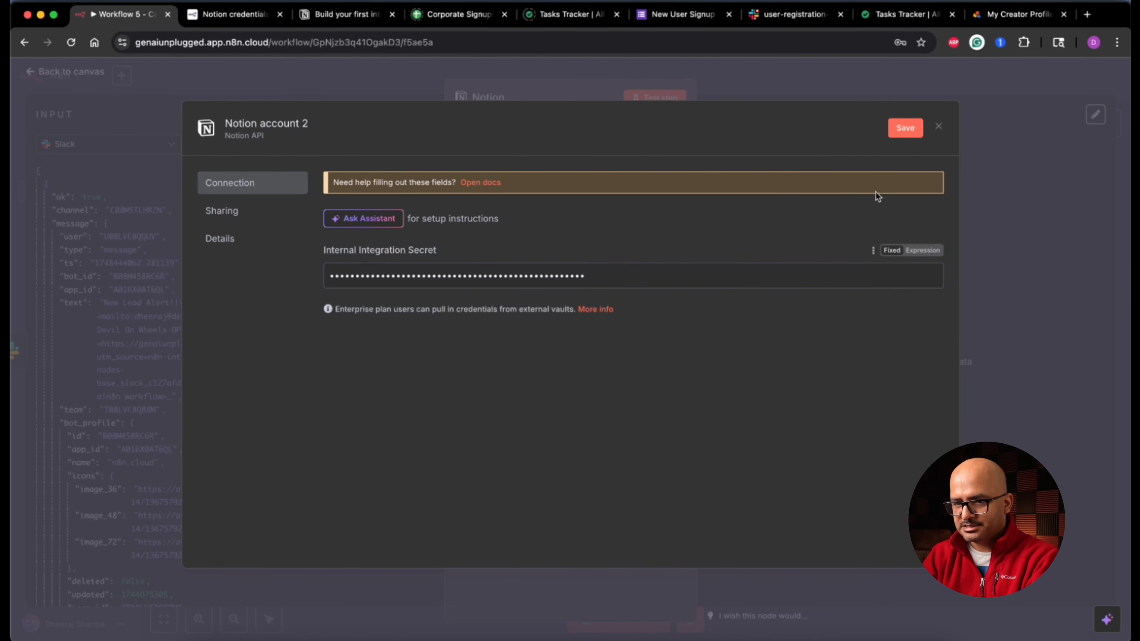
pyautogui.click(903, 129)
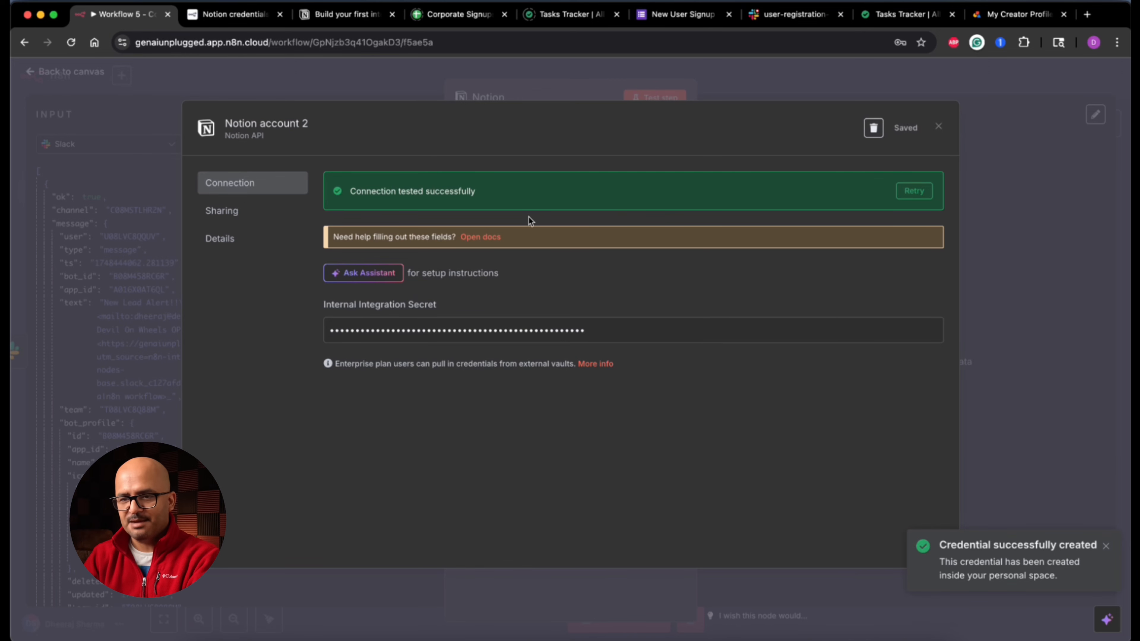
pyautogui.tripleClick(398, 194)
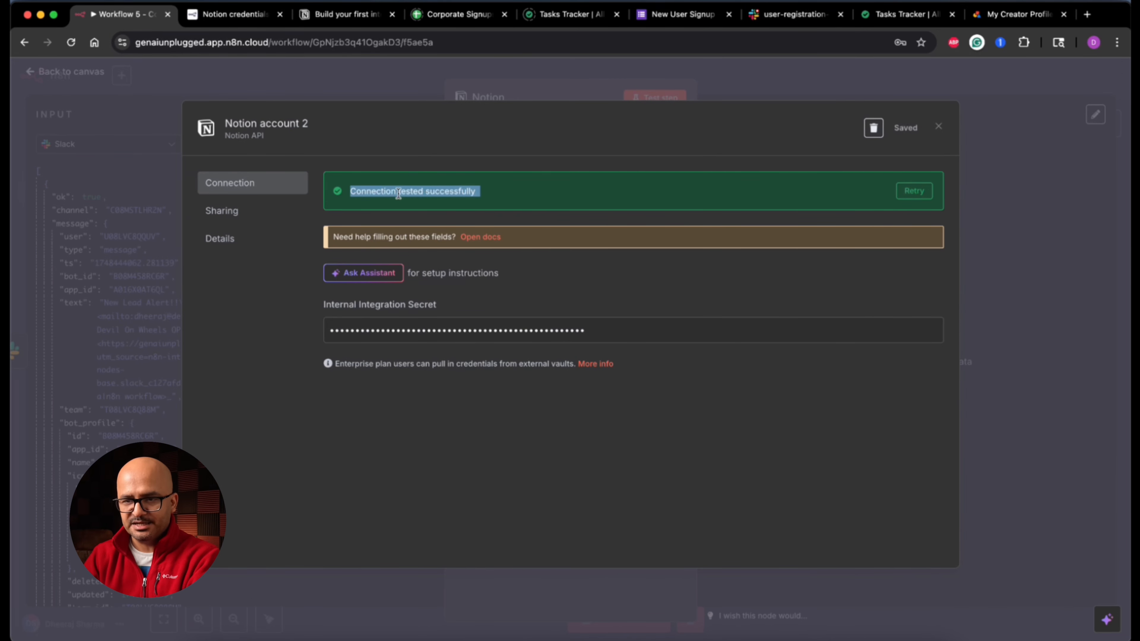
pyautogui.click(938, 127)
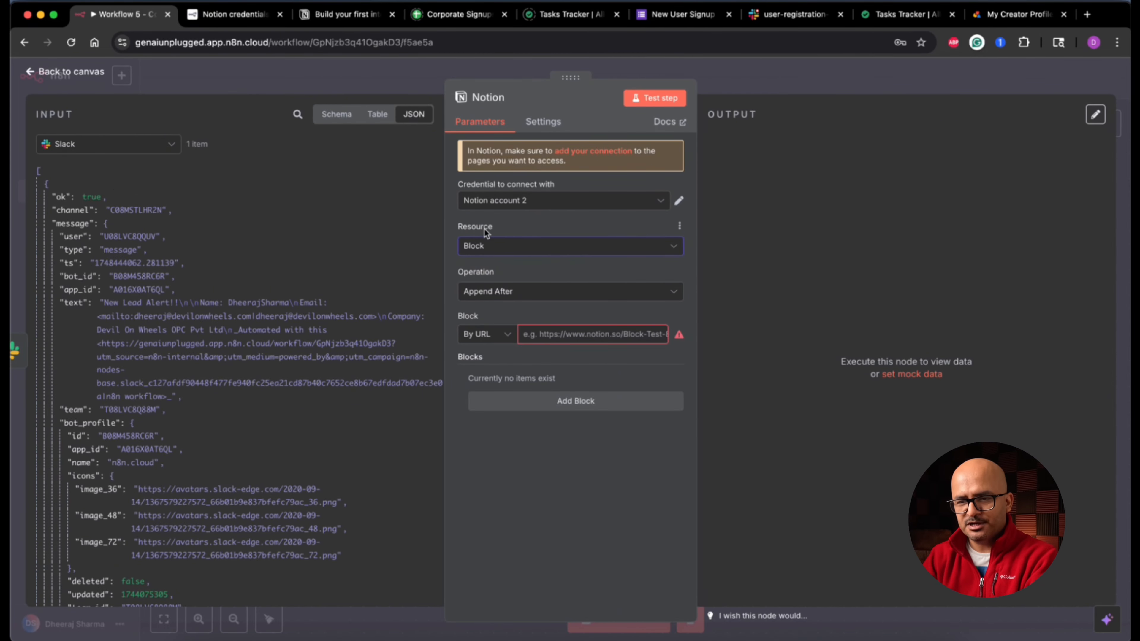
# Step: Set the Notion node's Resource to Database Page with Operation Create
pyautogui.click(529, 250)
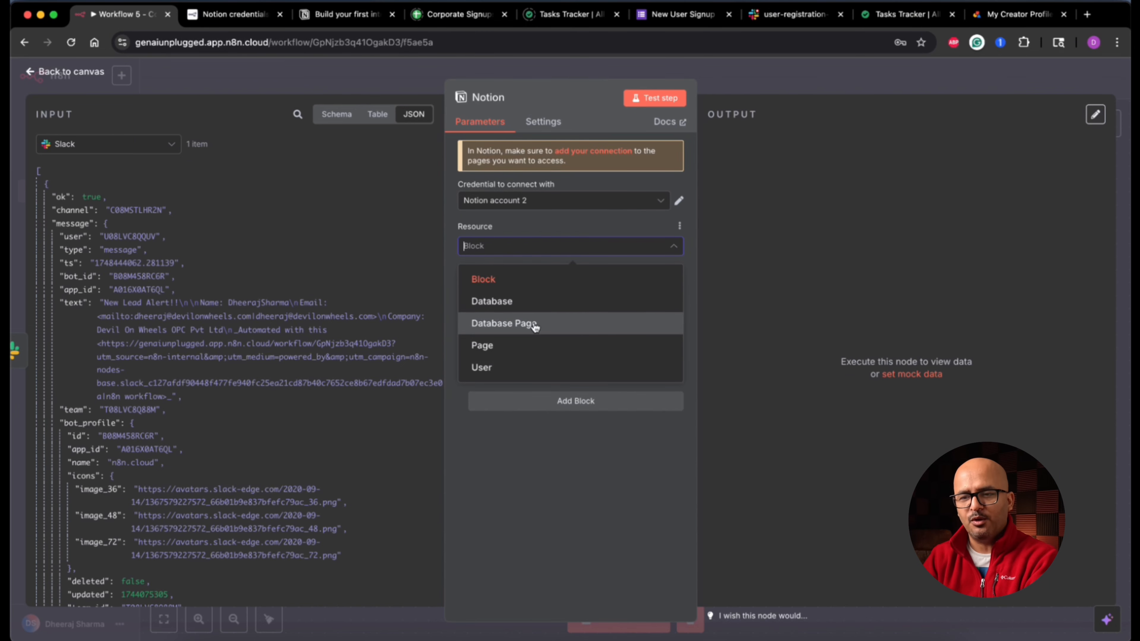
pyautogui.click(534, 324)
pyautogui.click(902, 14)
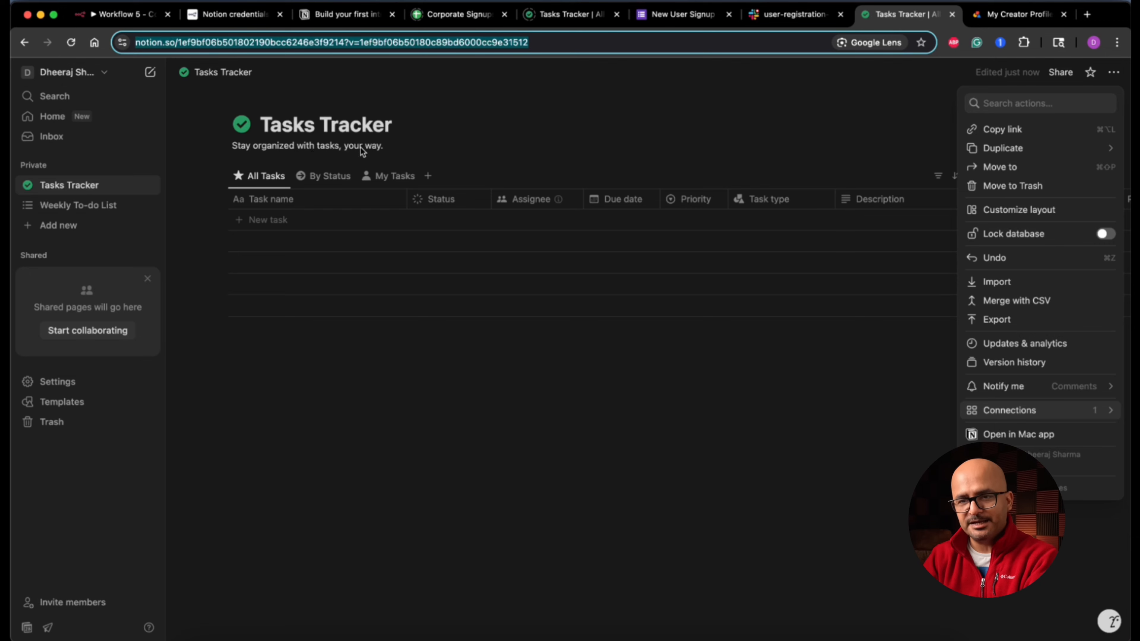
pyautogui.click(122, 14)
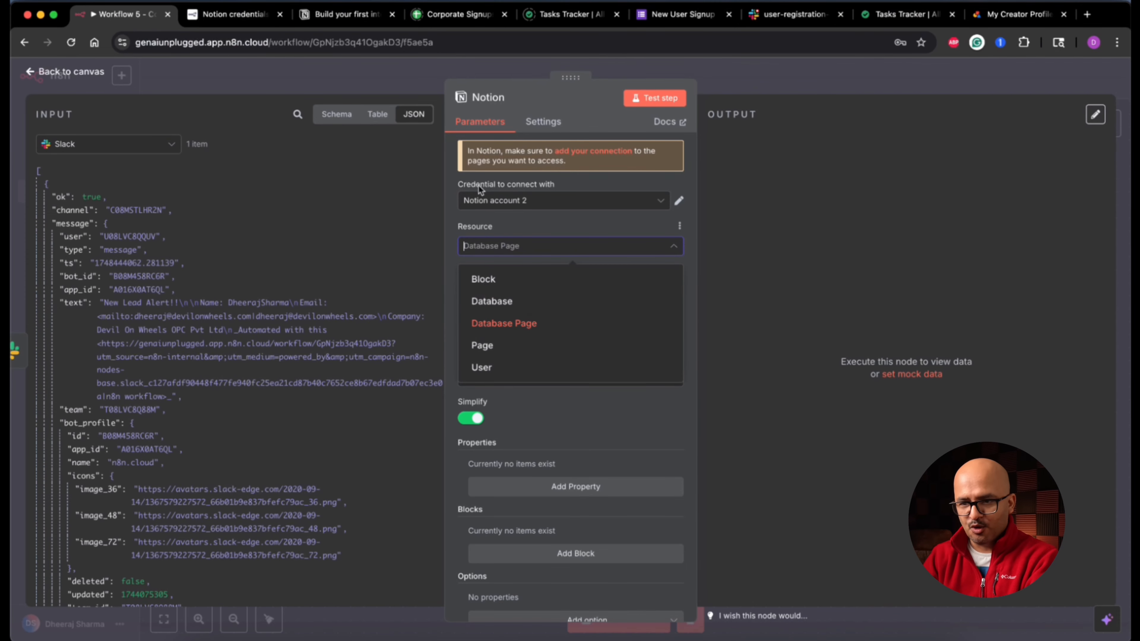
pyautogui.click(517, 324)
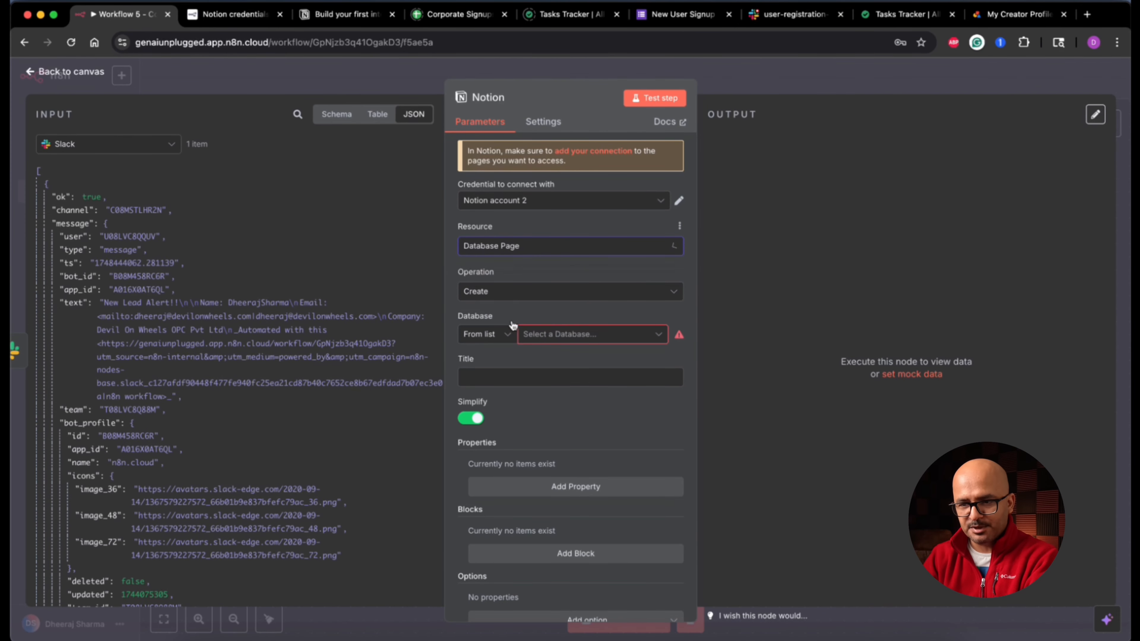
pyautogui.click(524, 294)
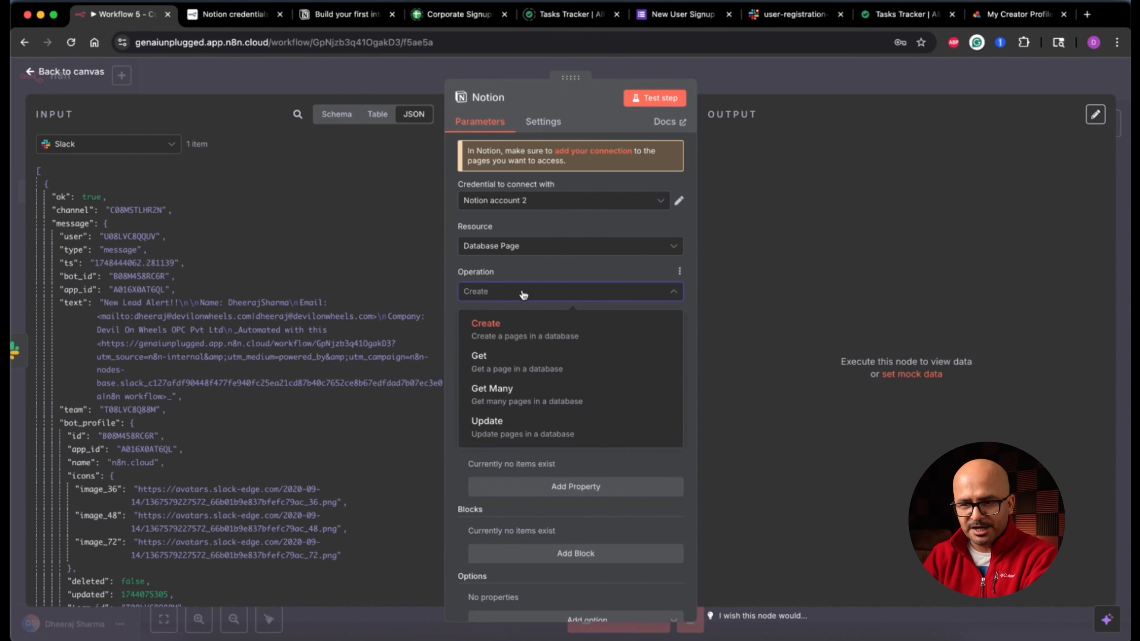
pyautogui.click(524, 294)
# Step: Choose Tasks Tracker from the Database list and check it in Notion
pyautogui.scroll(-1, 534, 271)
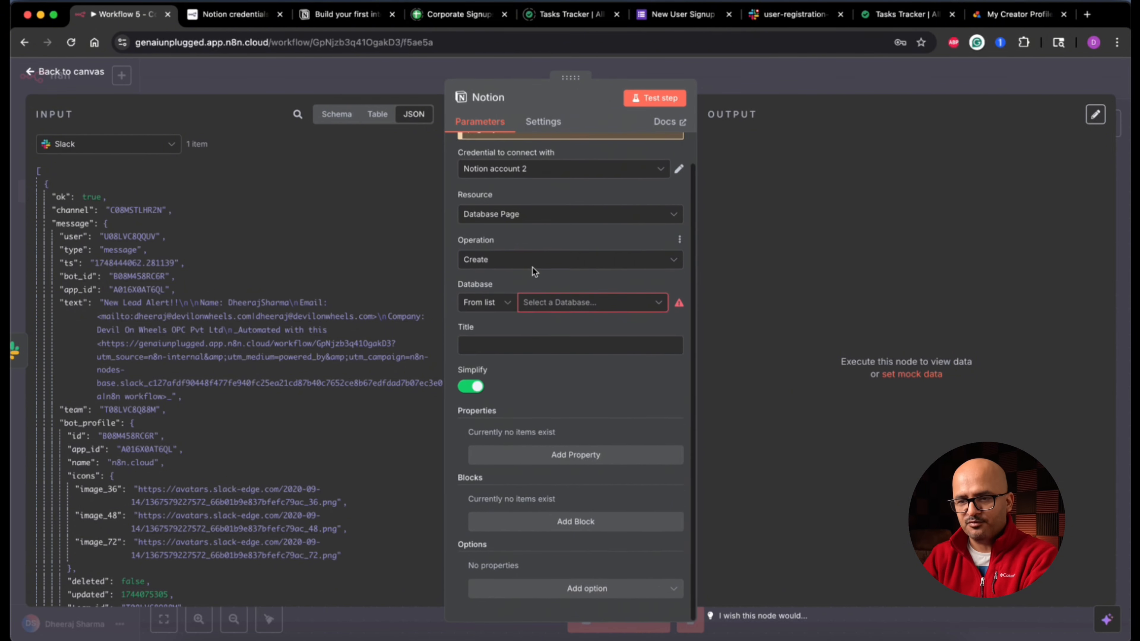
pyautogui.click(507, 307)
pyautogui.click(506, 308)
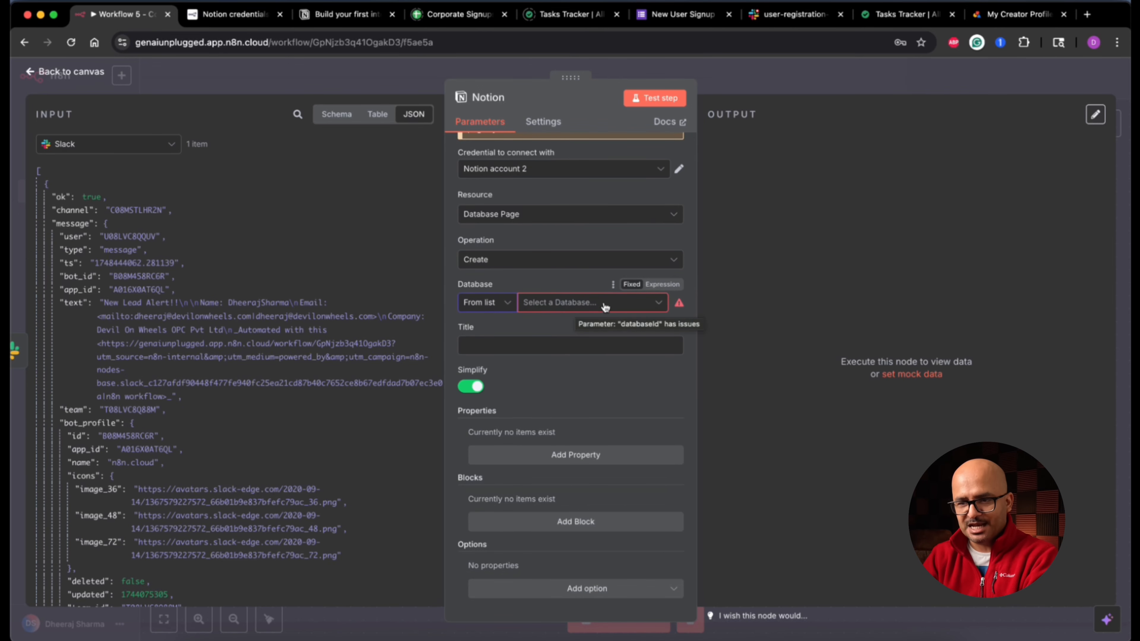
pyautogui.click(605, 306)
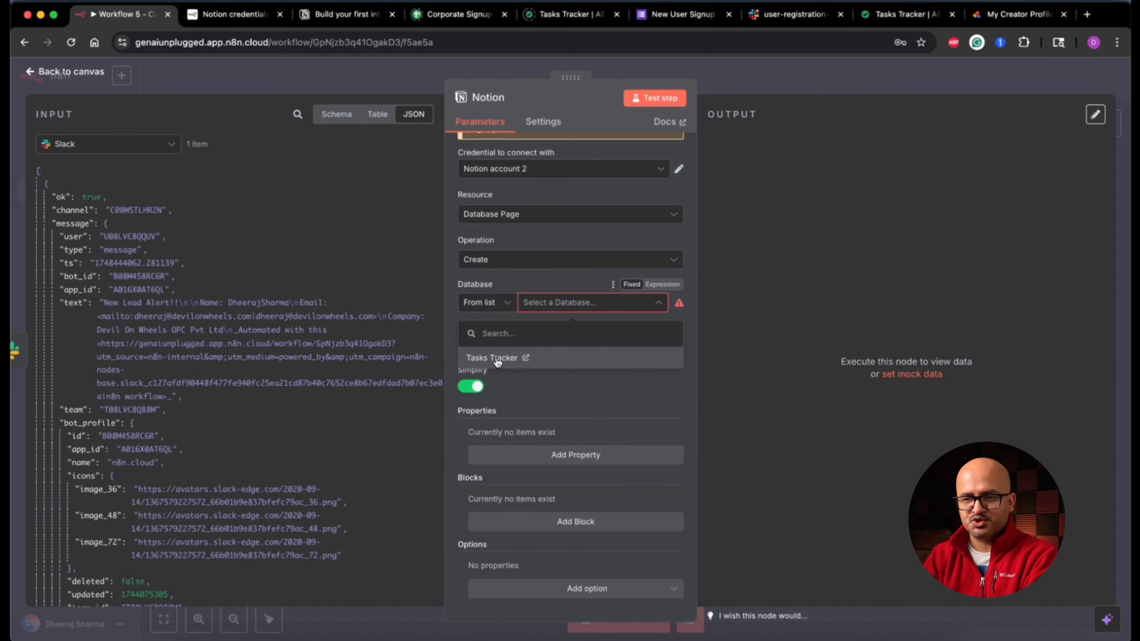
pyautogui.click(501, 359)
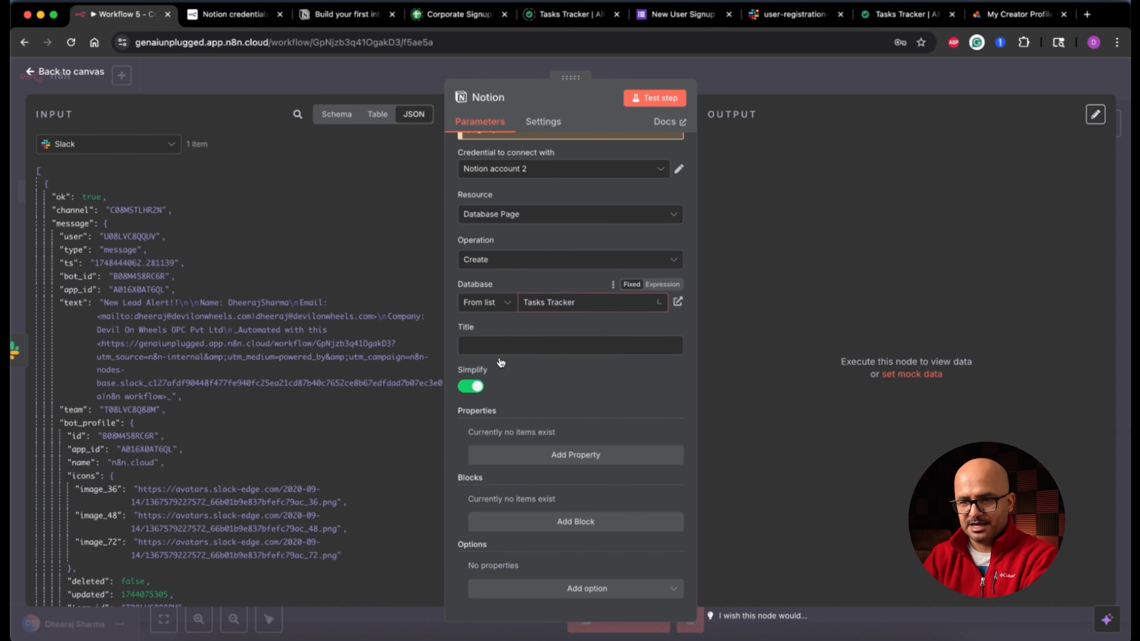
pyautogui.click(678, 302)
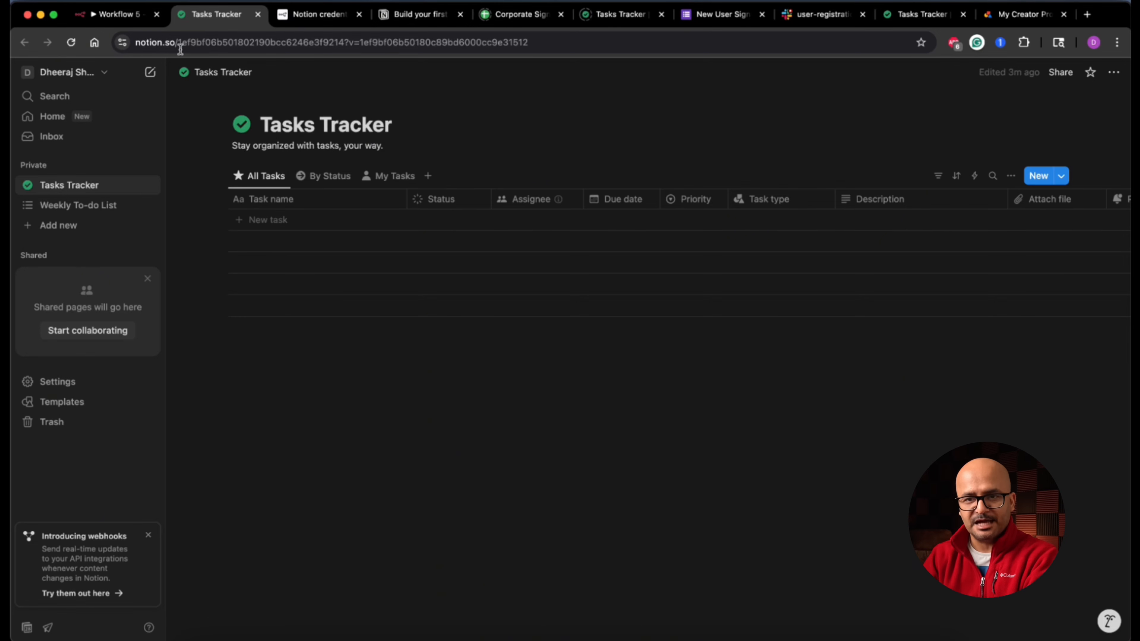
pyautogui.click(121, 14)
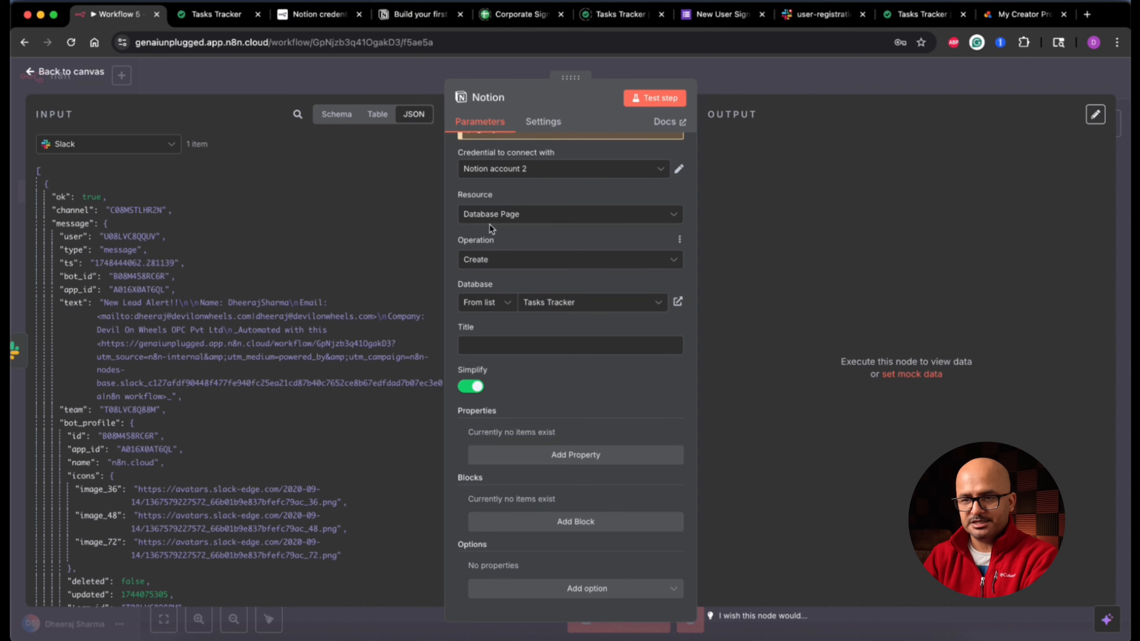
pyautogui.click(546, 346)
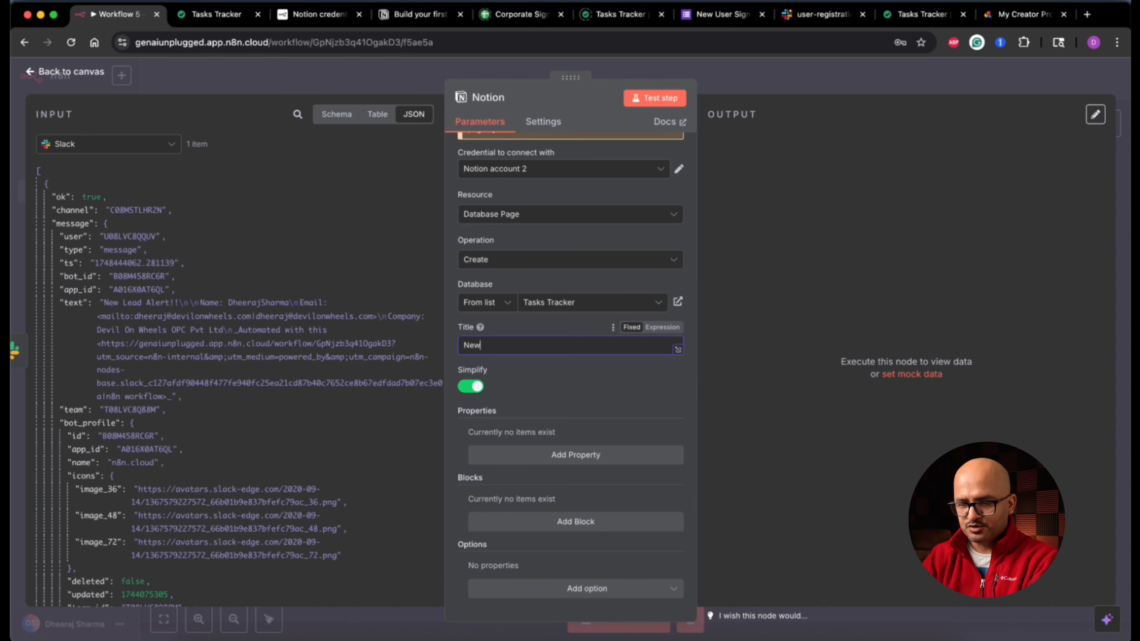
# Step: Title the page 'New Lead Alert' and add an empty Paragraph block
pyautogui.write('New Lead ')
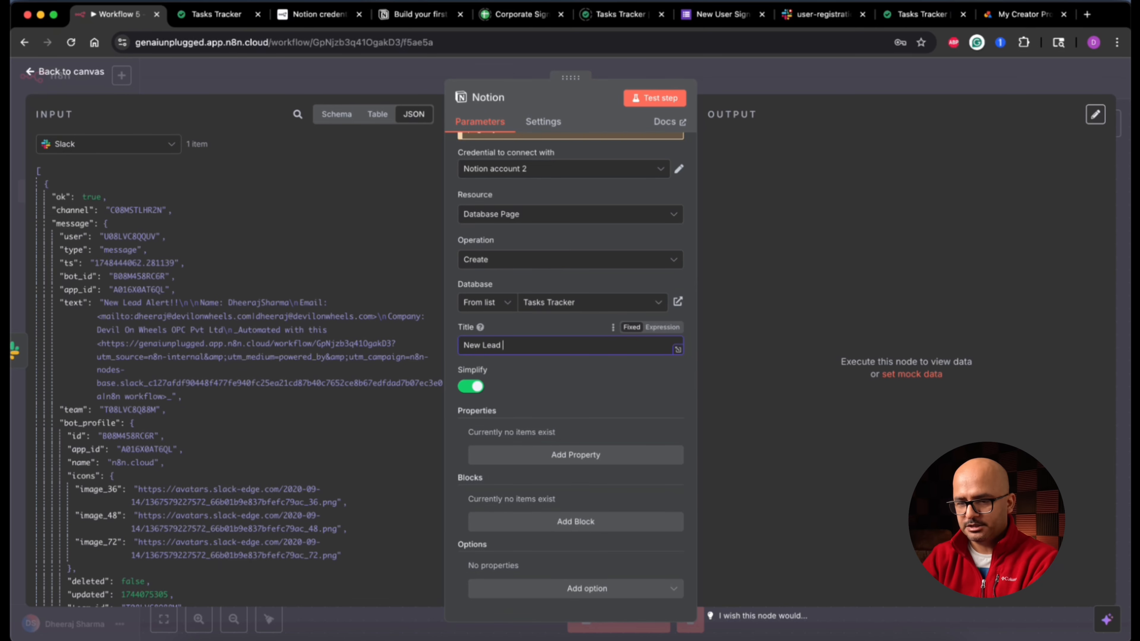
pyautogui.write('Alert')
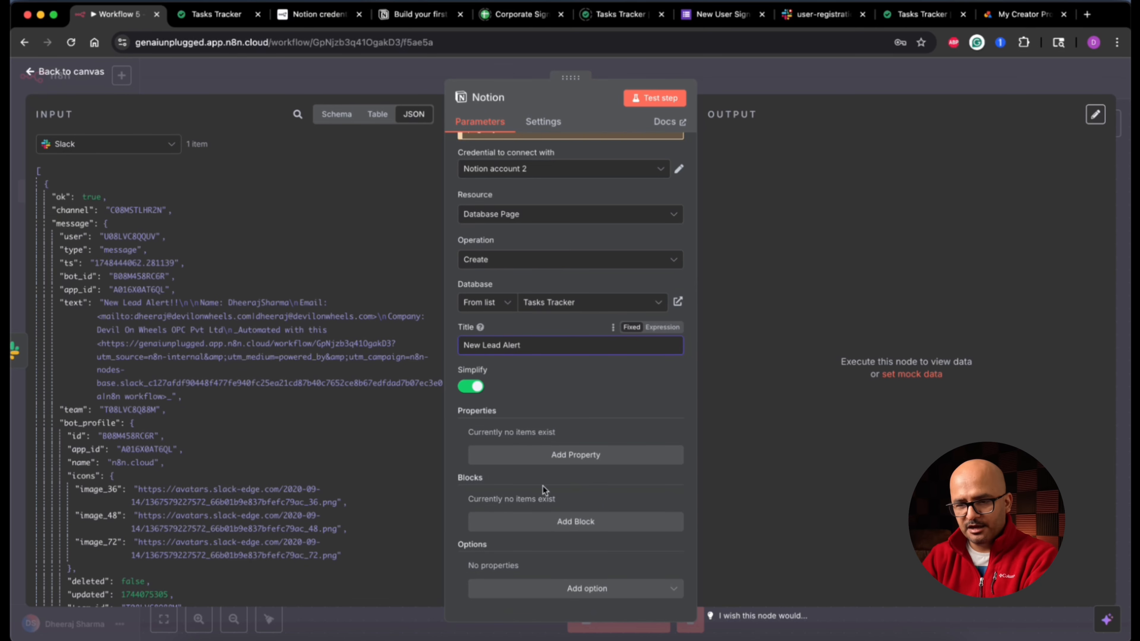
pyautogui.click(577, 521)
pyautogui.scroll(-1, 604, 485)
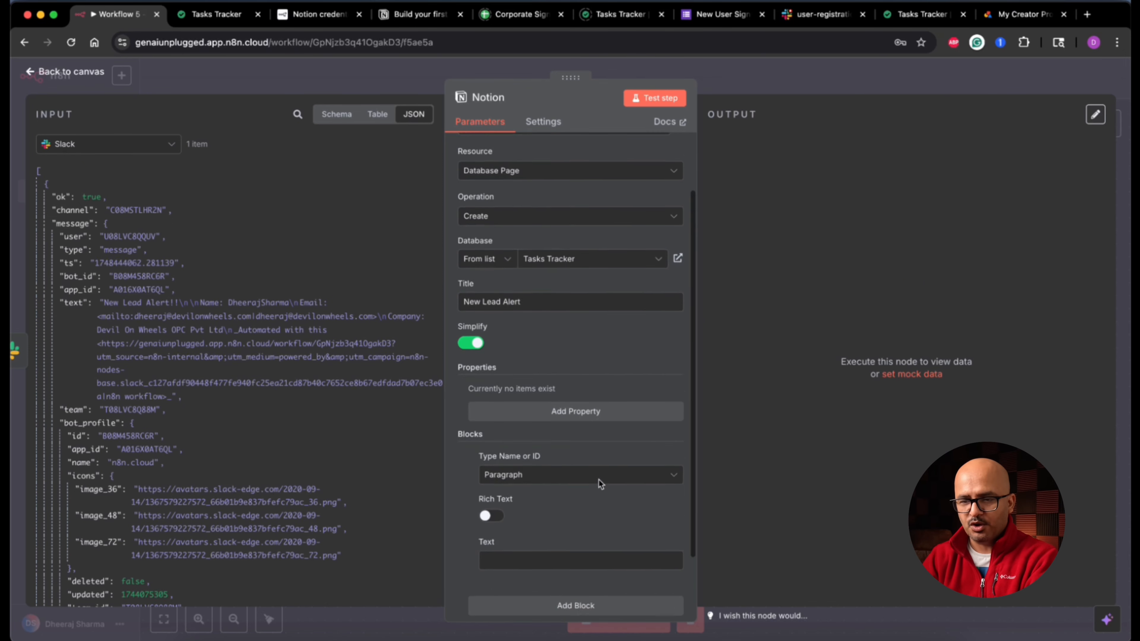
pyautogui.scroll(-2, 600, 482)
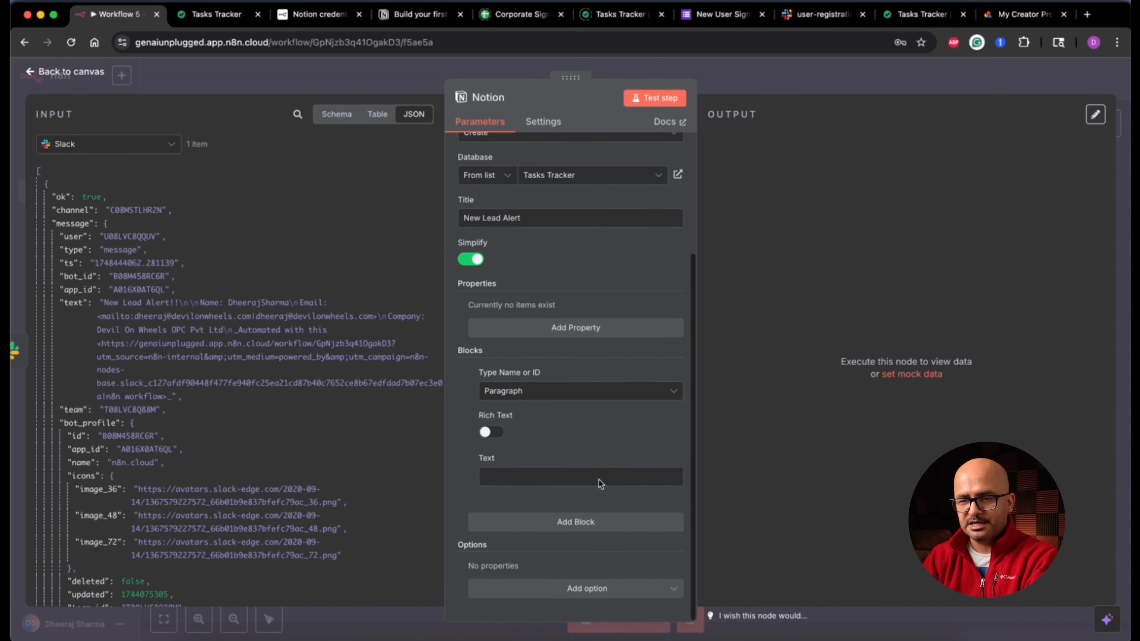
pyautogui.click(575, 391)
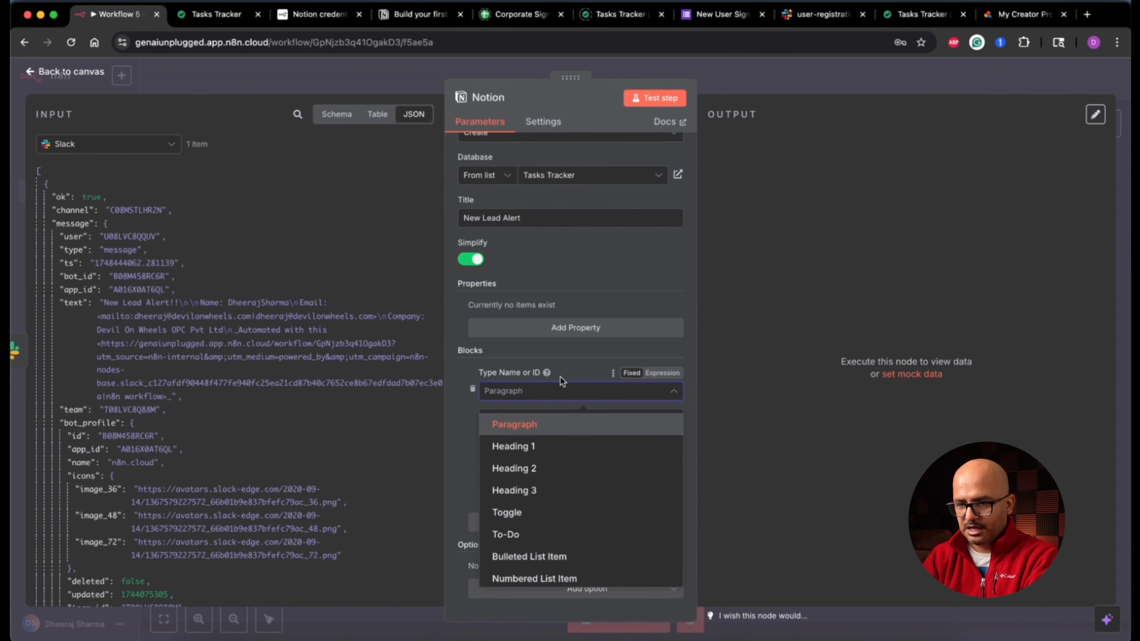
pyautogui.click(573, 375)
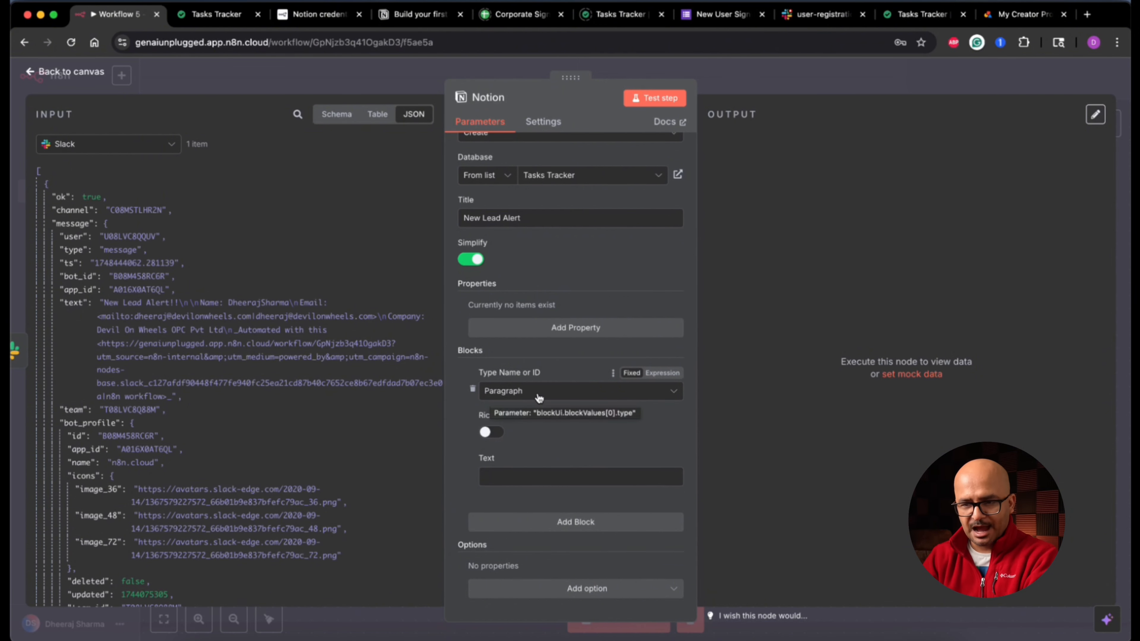
pyautogui.click(545, 477)
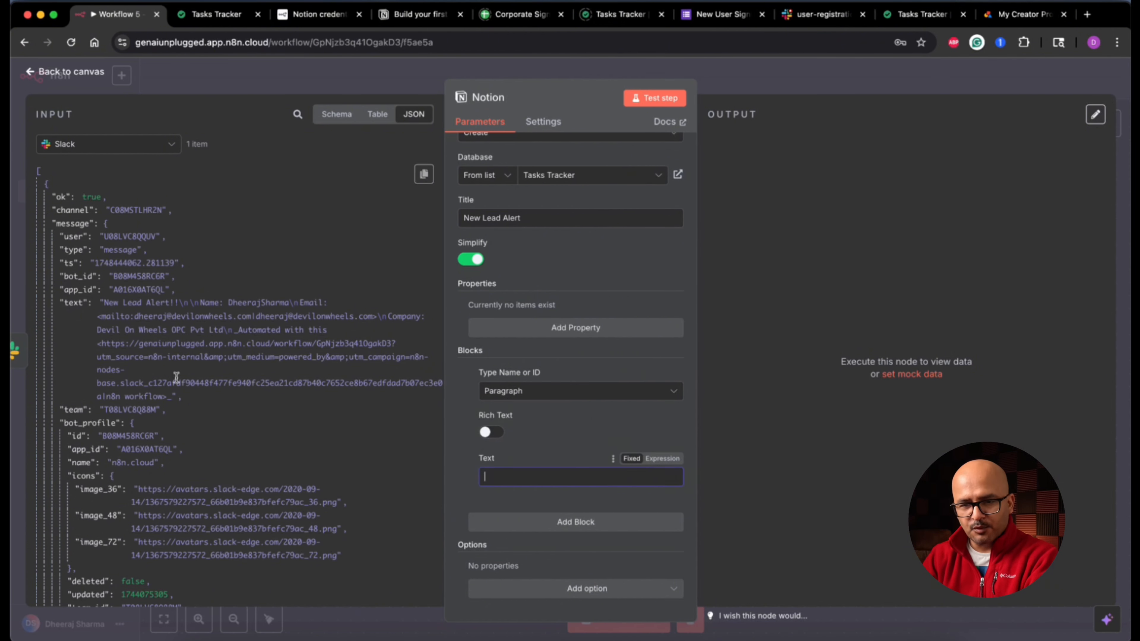
# Step: Use the If step's data to fill the paragraph with the lead's first name, last name and Email
pyautogui.click(140, 152)
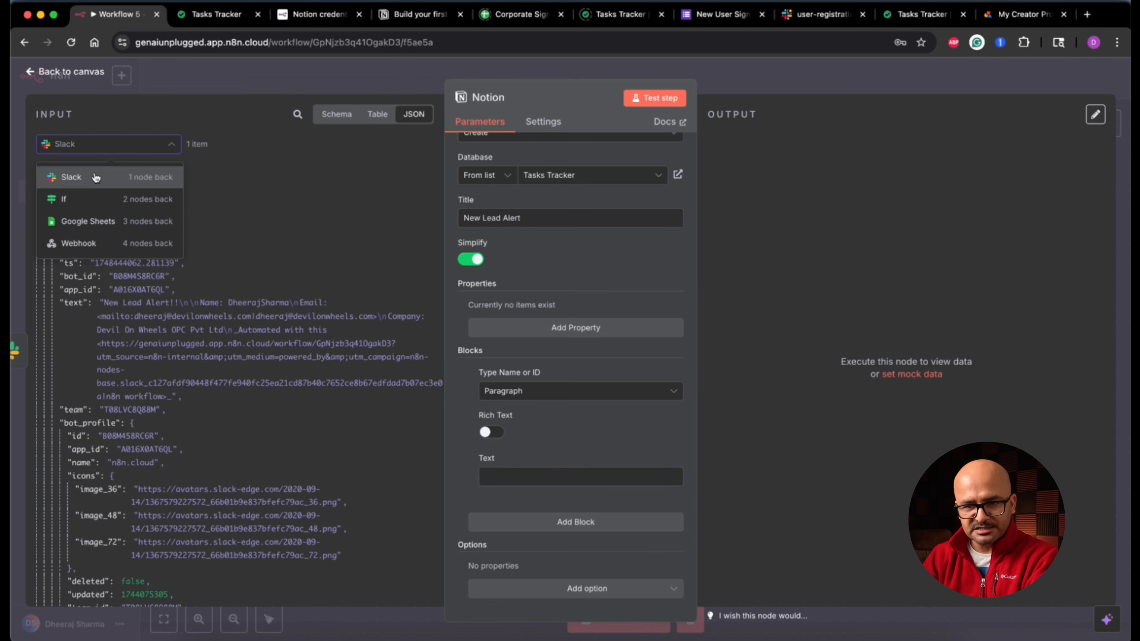
pyautogui.click(98, 203)
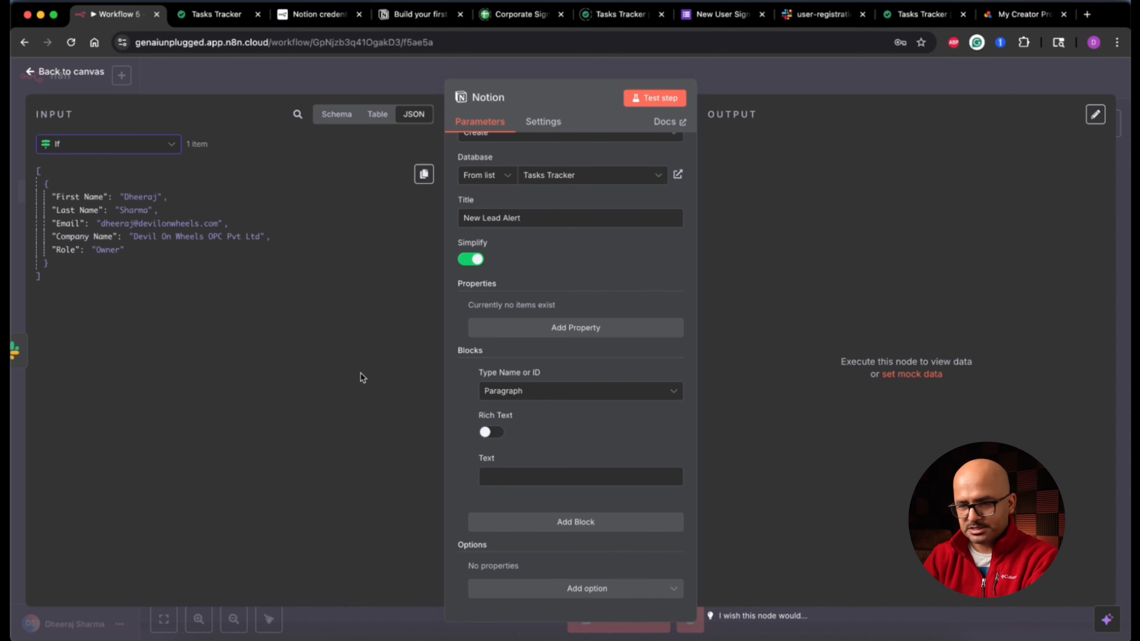
pyautogui.write('Name:')
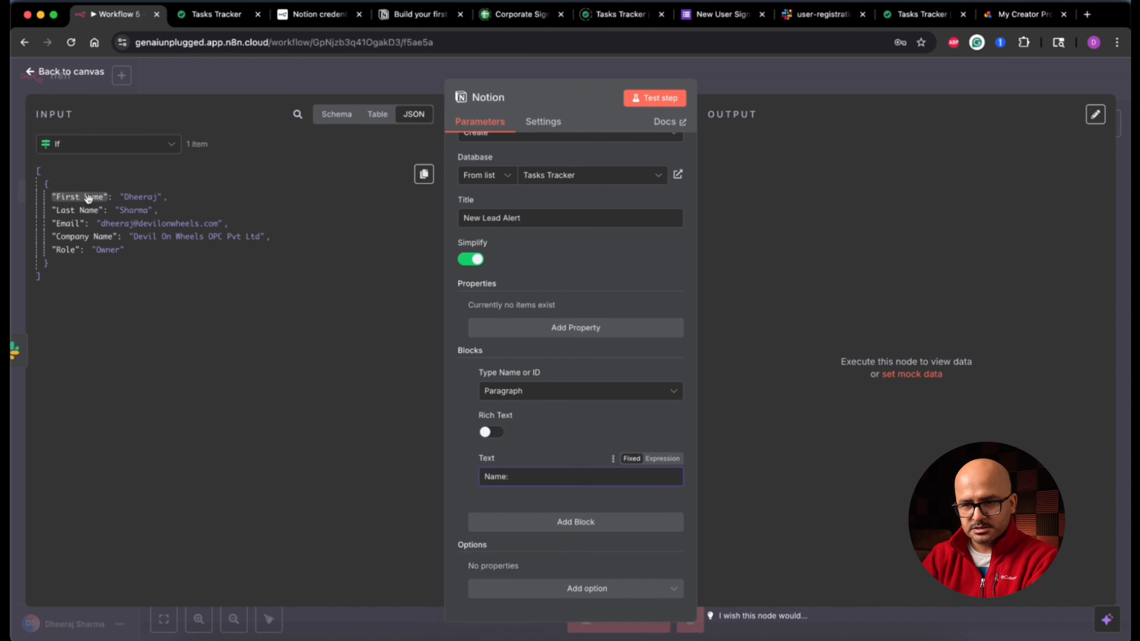
pyautogui.moveTo(88, 198); pyautogui.dragTo(554, 488)
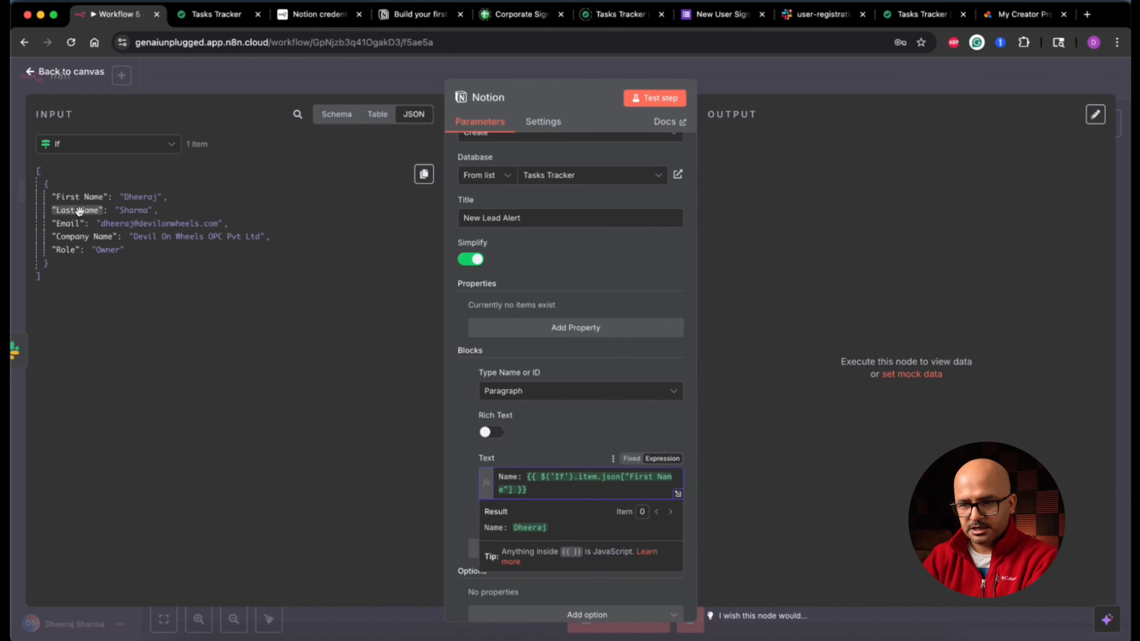
pyautogui.moveTo(86, 211); pyautogui.dragTo(583, 503)
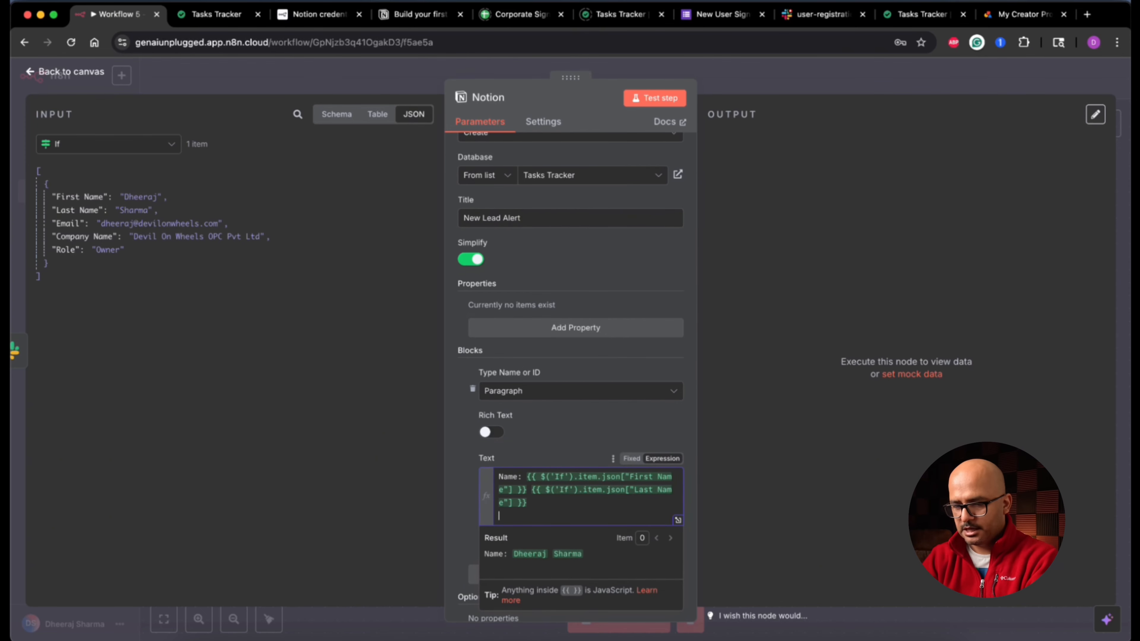
pyautogui.write('Email:')
pyautogui.moveTo(68, 224); pyautogui.dragTo(585, 522)
# Step: Add a 'Company:' line with the lead's company and test-run the Notion node
pyautogui.press('Return')
pyautogui.write('Com')
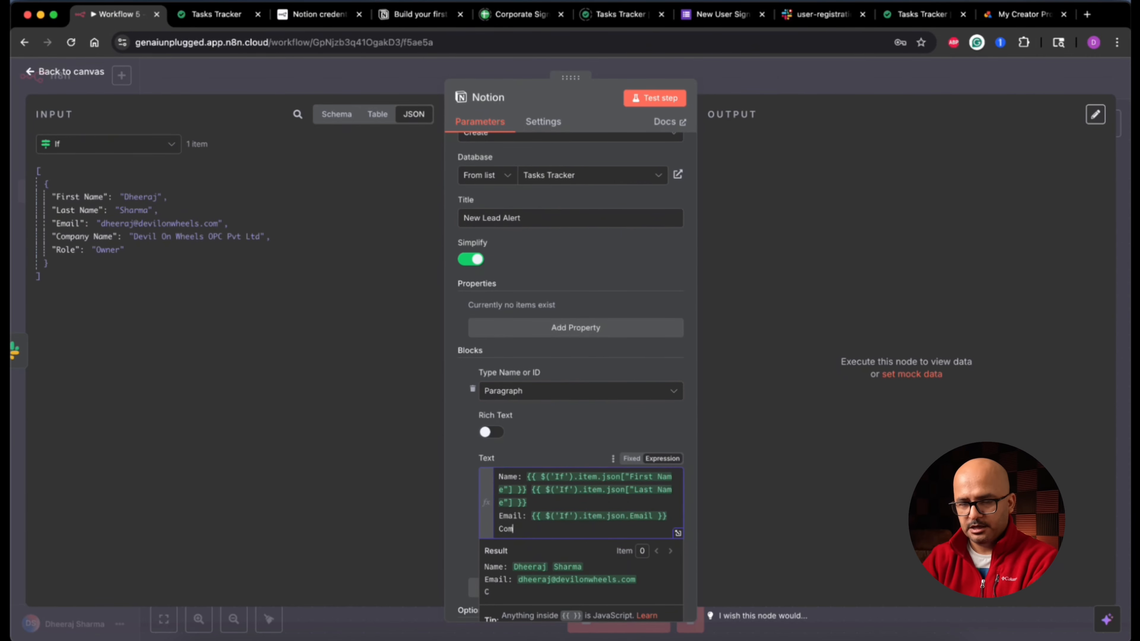
pyautogui.write('pany:')
pyautogui.moveTo(84, 236); pyautogui.dragTo(583, 526)
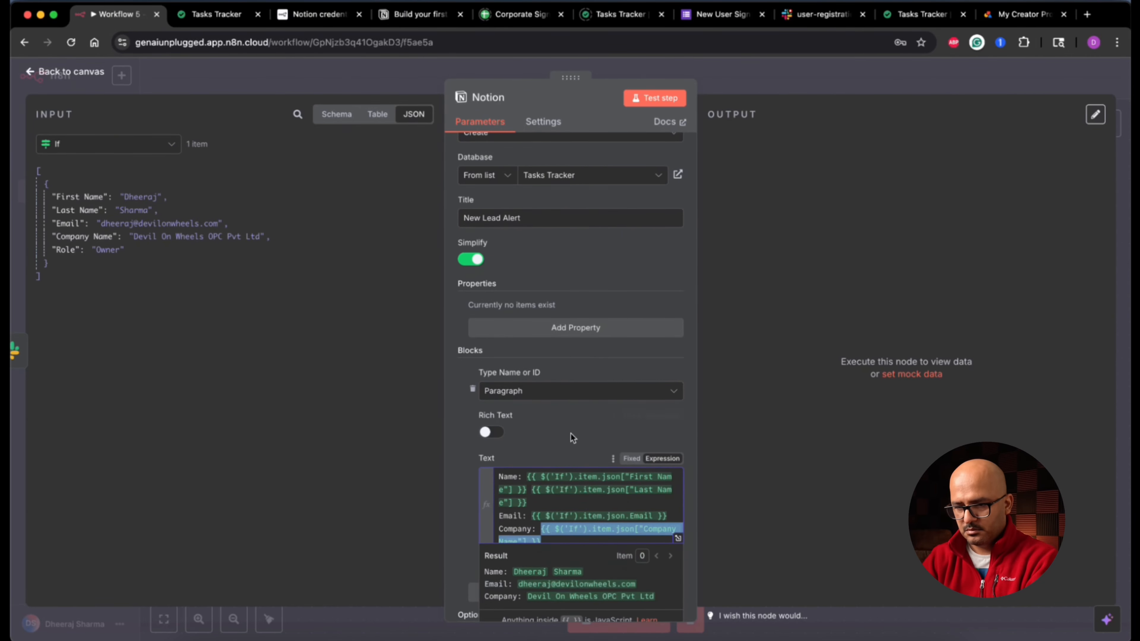
pyautogui.click(572, 437)
pyautogui.scroll(-2, 573, 437)
pyautogui.click(658, 103)
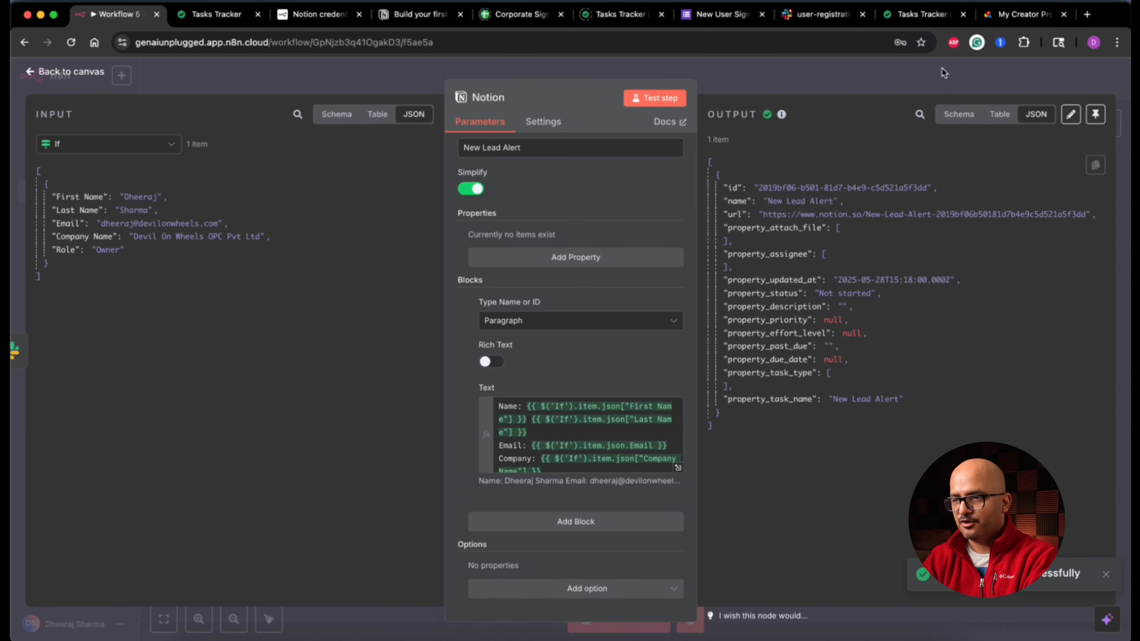
pyautogui.click(919, 14)
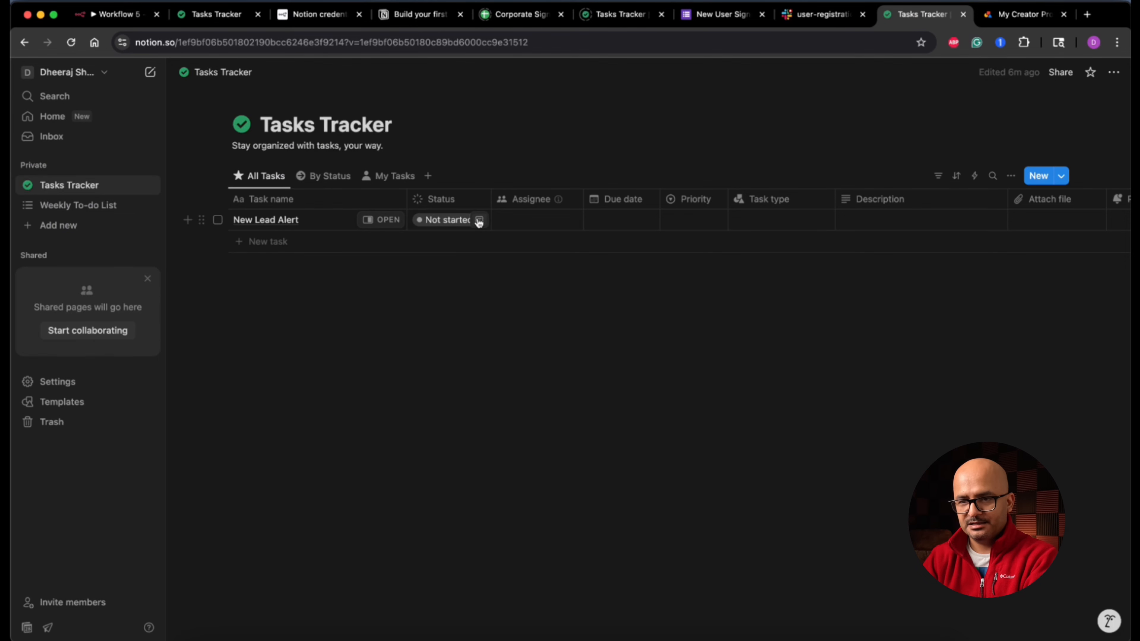
pyautogui.click(333, 179)
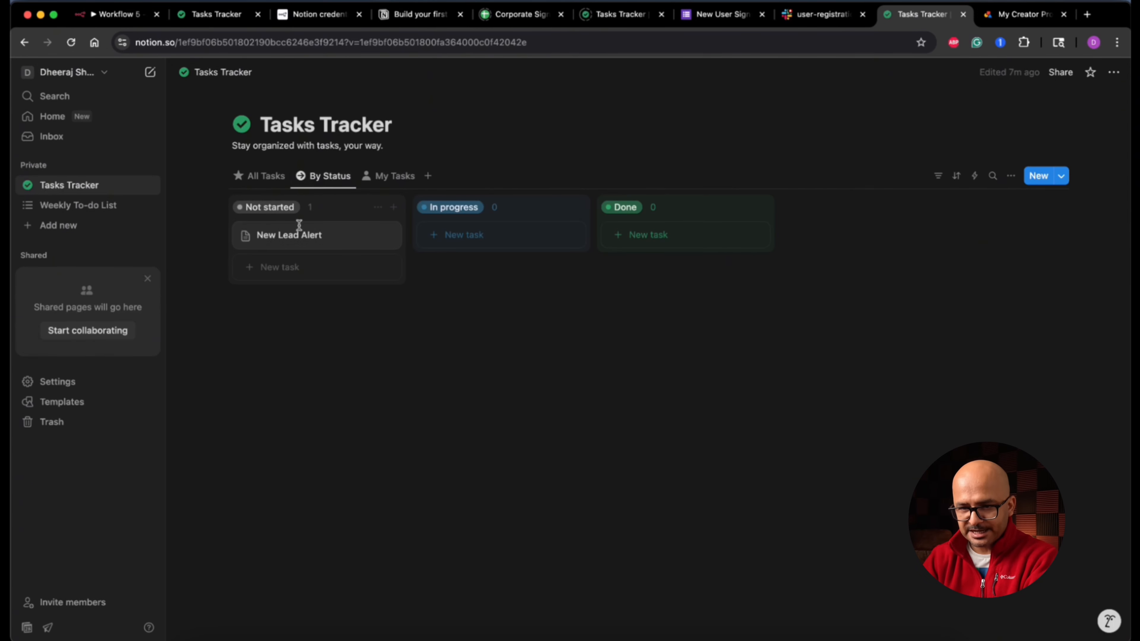
pyautogui.click(302, 241)
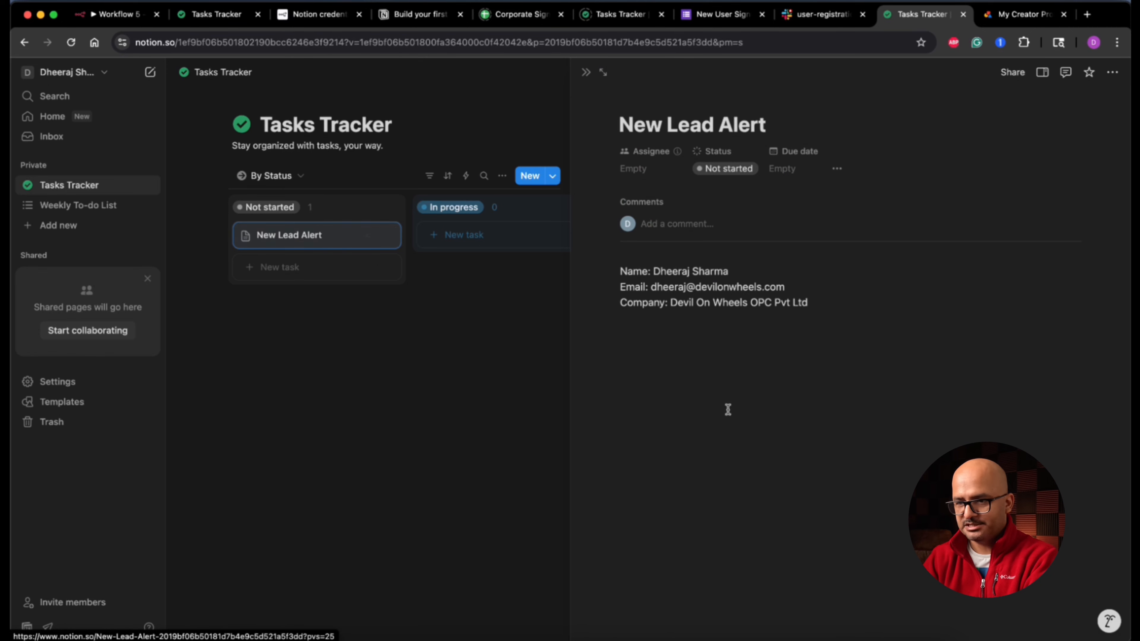
pyautogui.moveTo(622, 271); pyautogui.dragTo(823, 309)
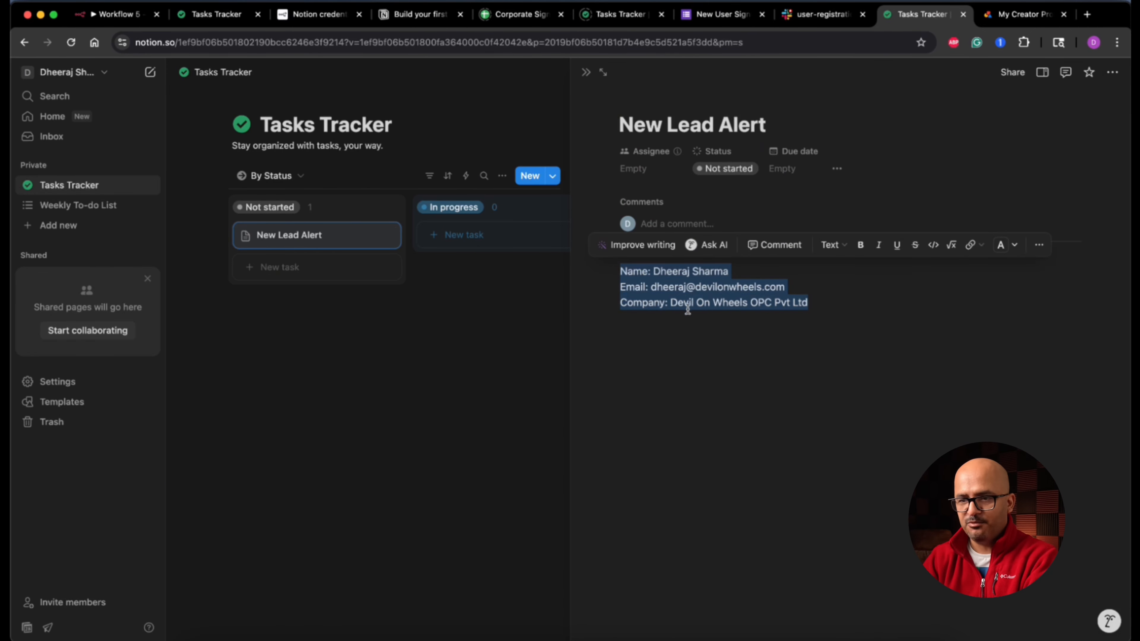
pyautogui.click(505, 381)
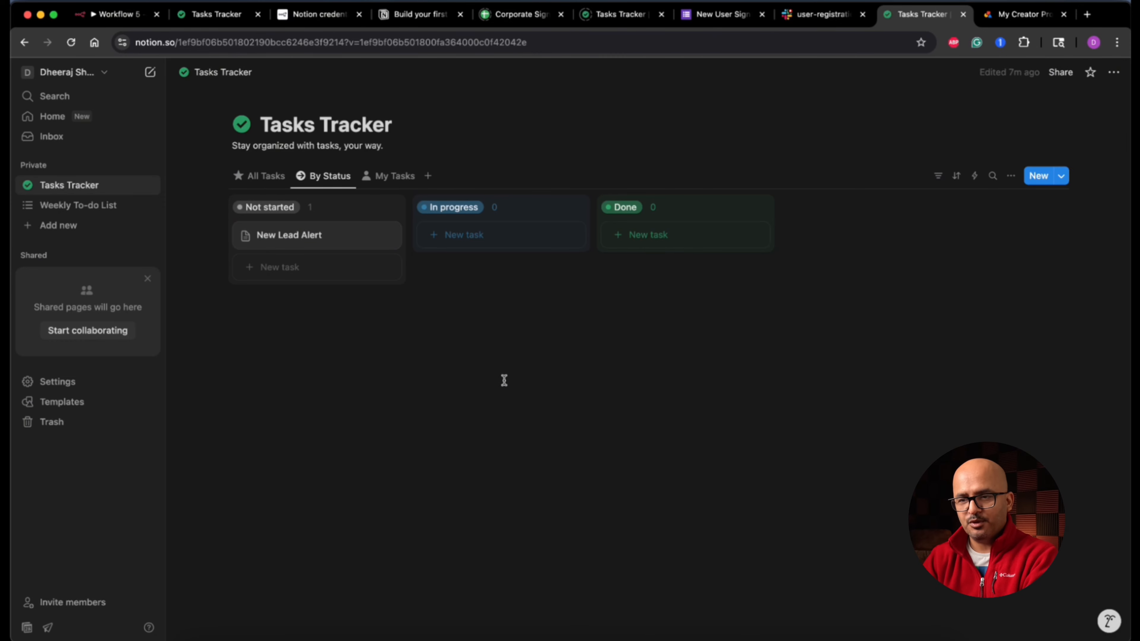
pyautogui.click(273, 178)
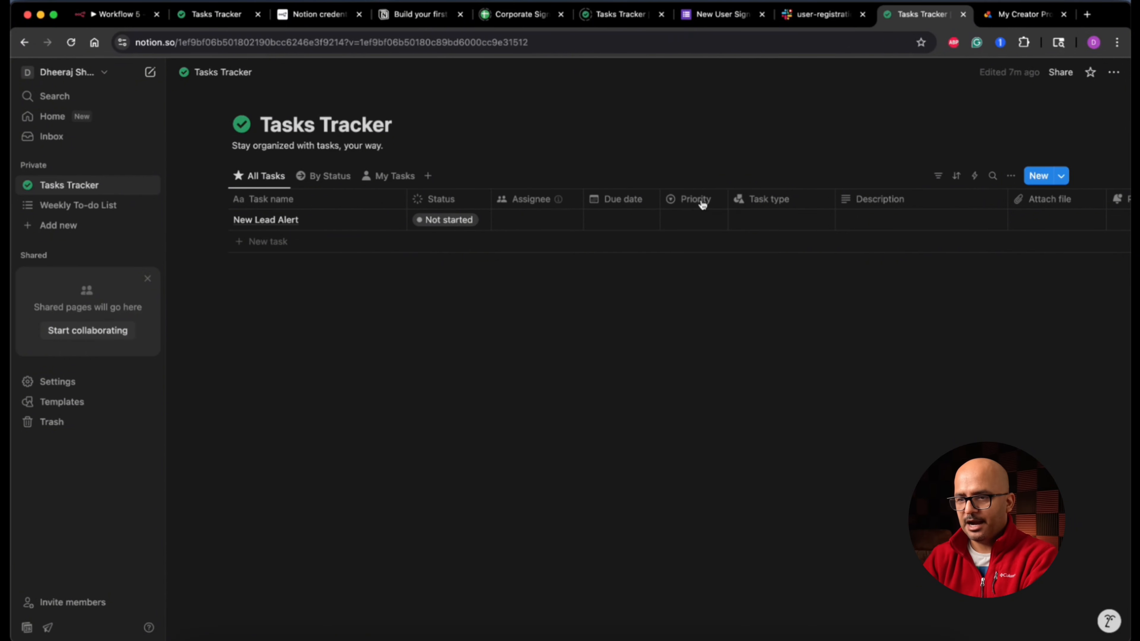
pyautogui.hscroll(3, 889, 204)
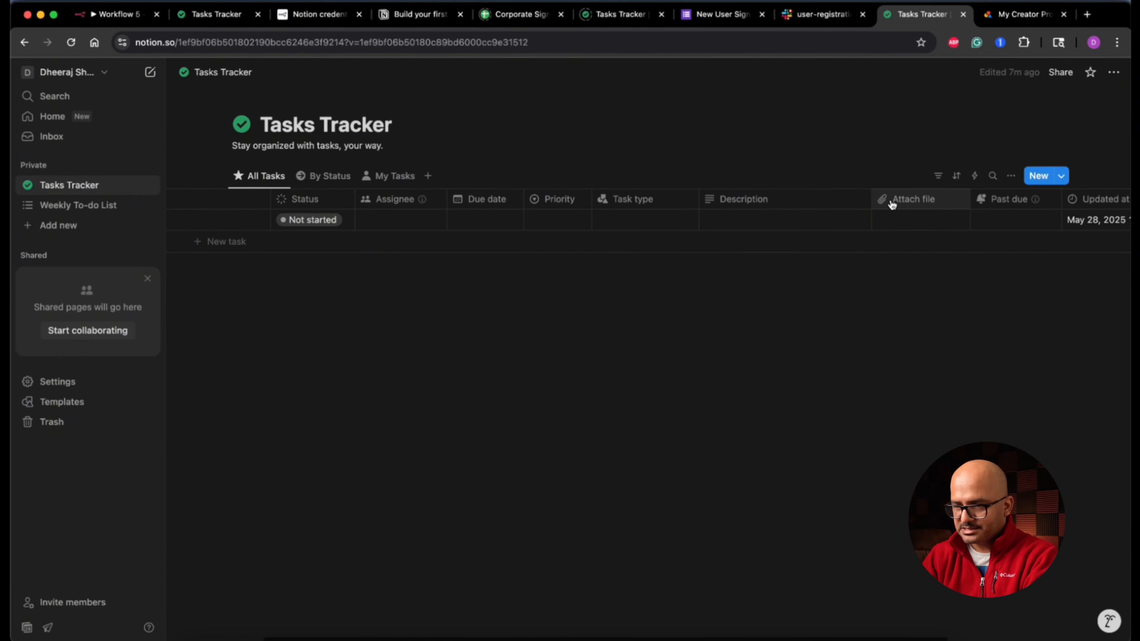
pyautogui.hscroll(3, 880, 228)
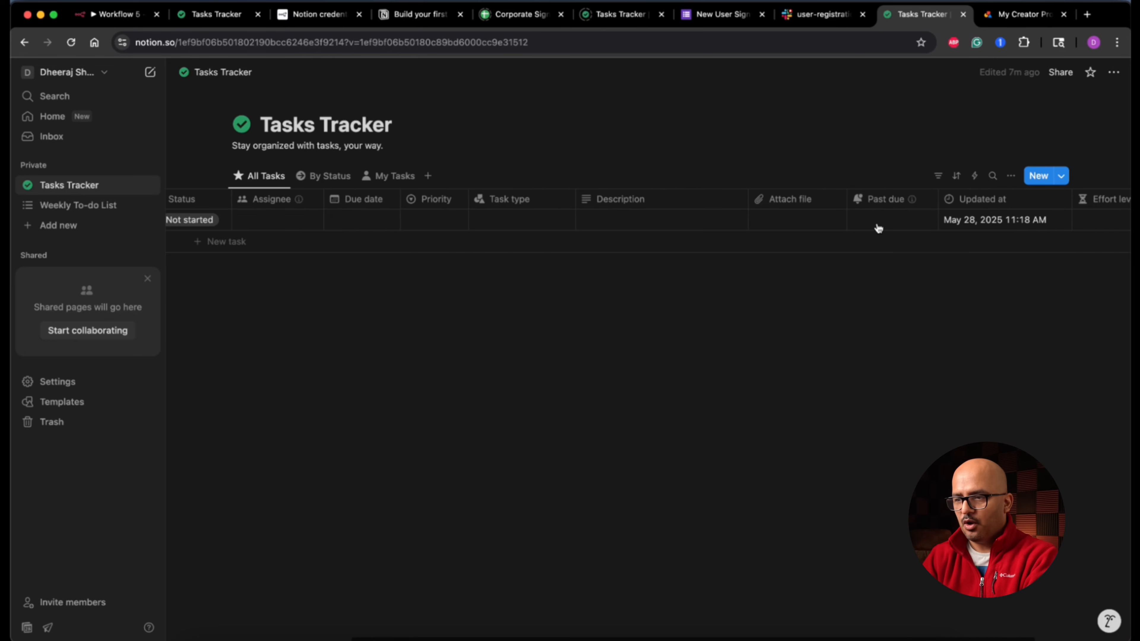
pyautogui.hscroll(3, 853, 224)
pyautogui.hscroll(-6, 853, 221)
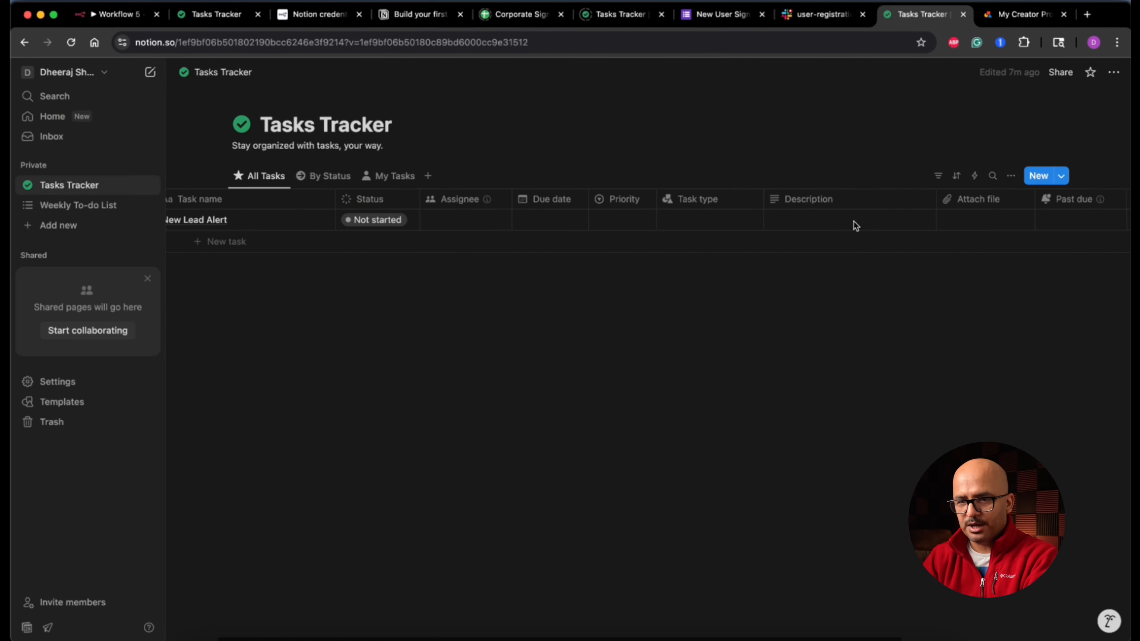
pyautogui.hscroll(-2, 854, 223)
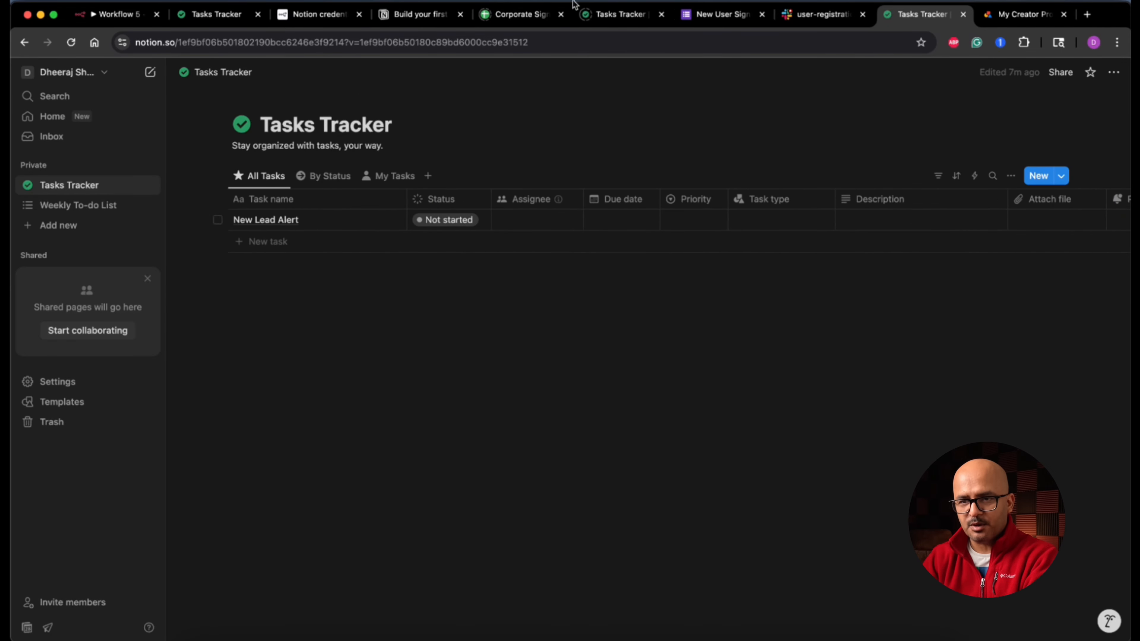
pyautogui.click(128, 17)
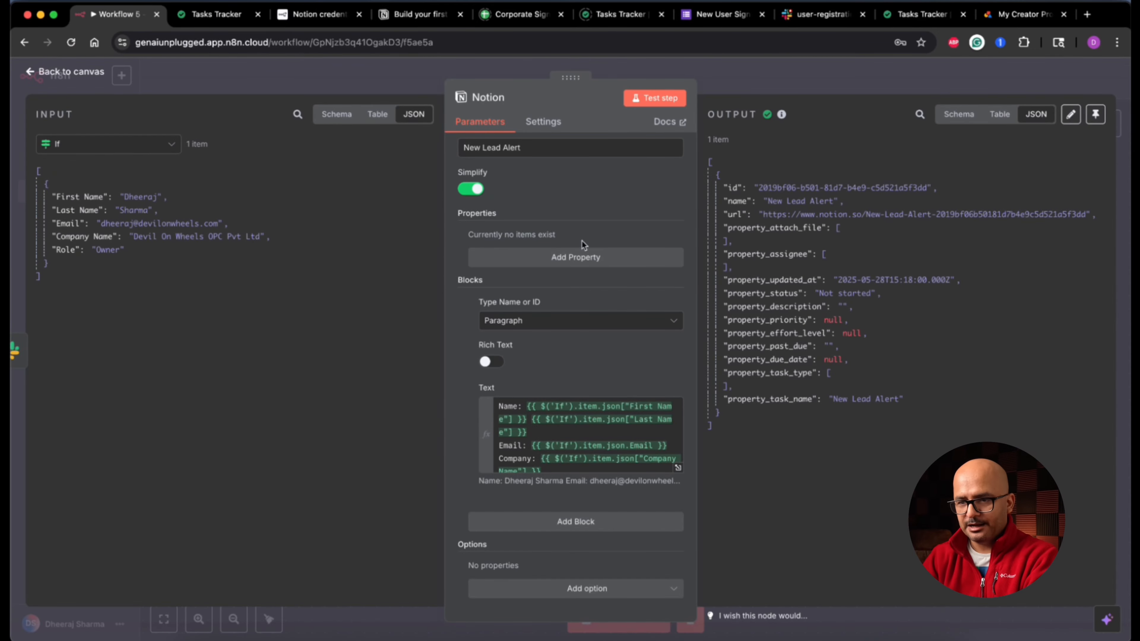
# Step: Add a page property to the Notion node, switching it from Description to Effort level set to Medium
pyautogui.click(584, 264)
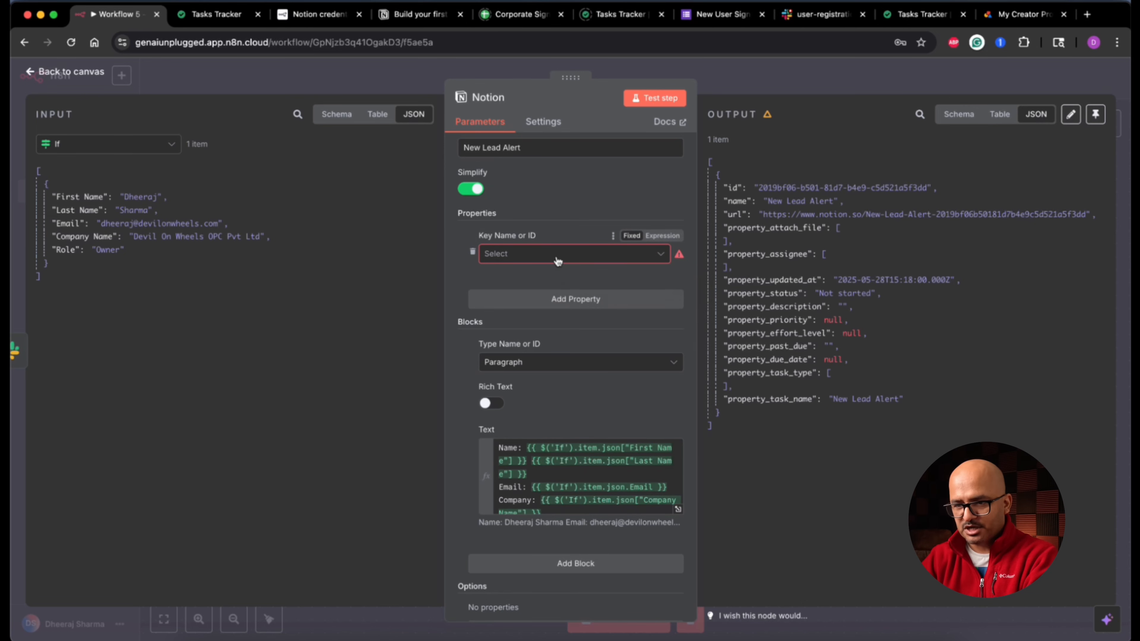
pyautogui.click(558, 254)
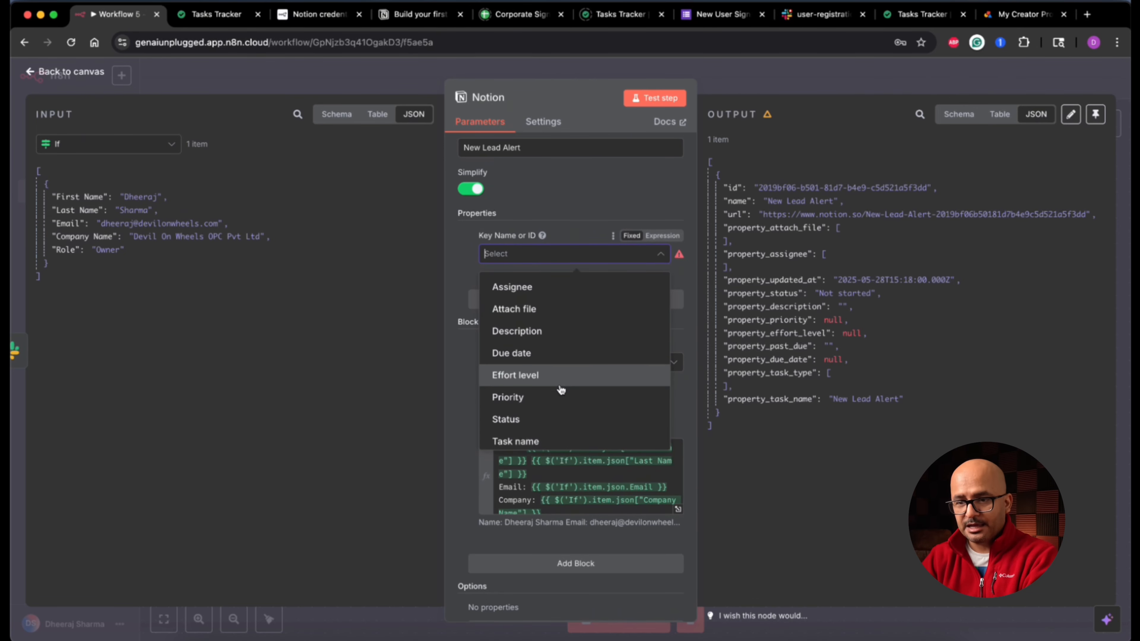
pyautogui.scroll(-1, 562, 404)
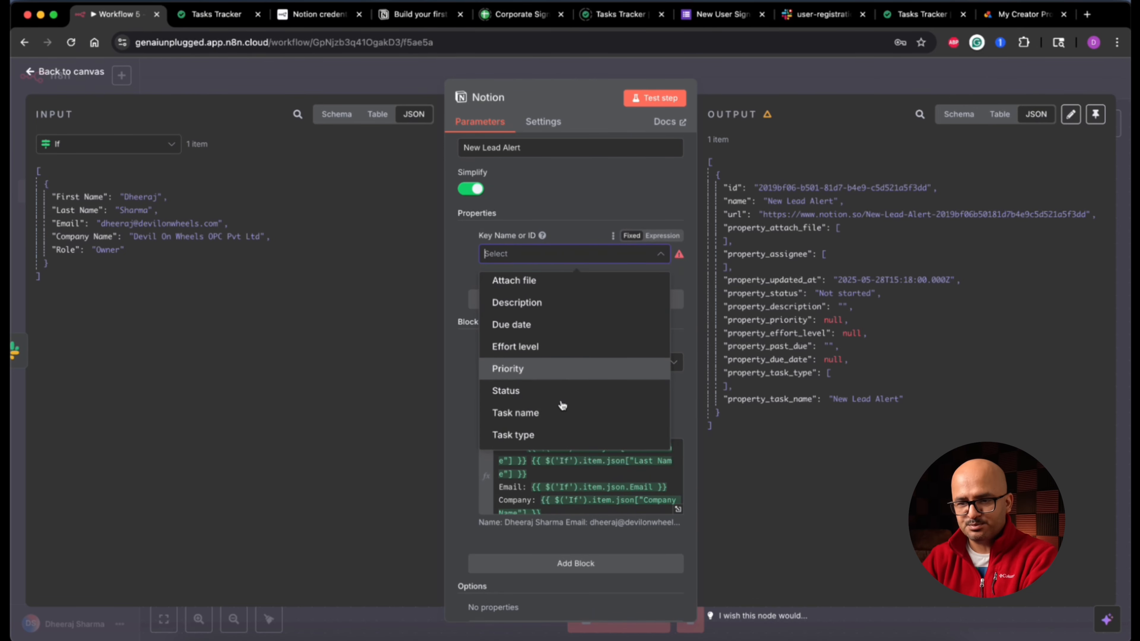
pyautogui.click(560, 305)
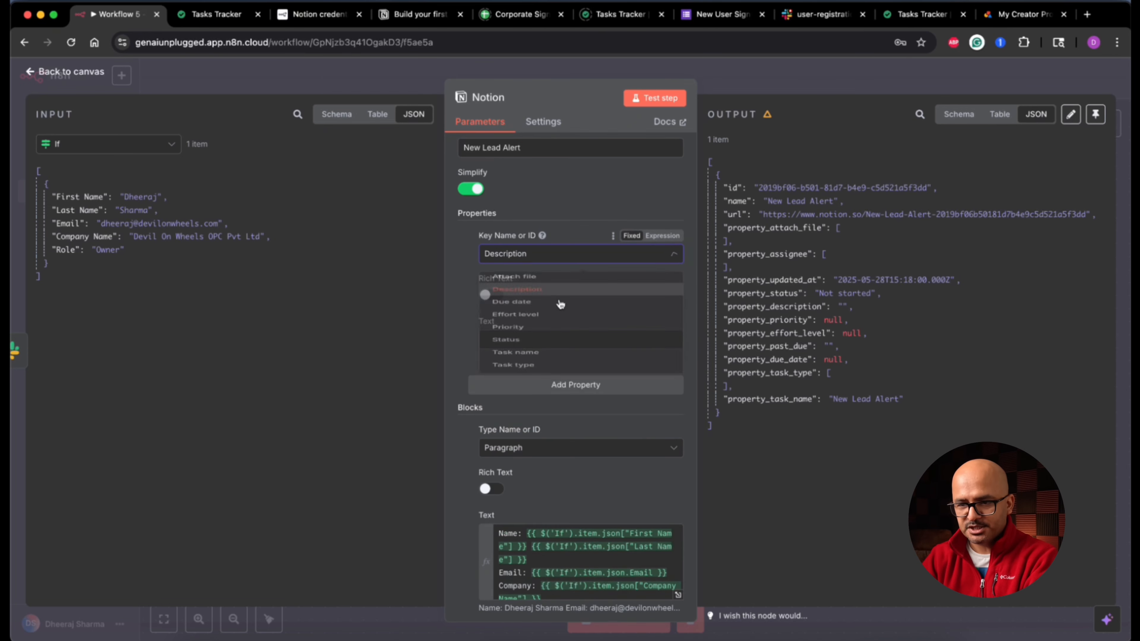
pyautogui.scroll(-3, 556, 343)
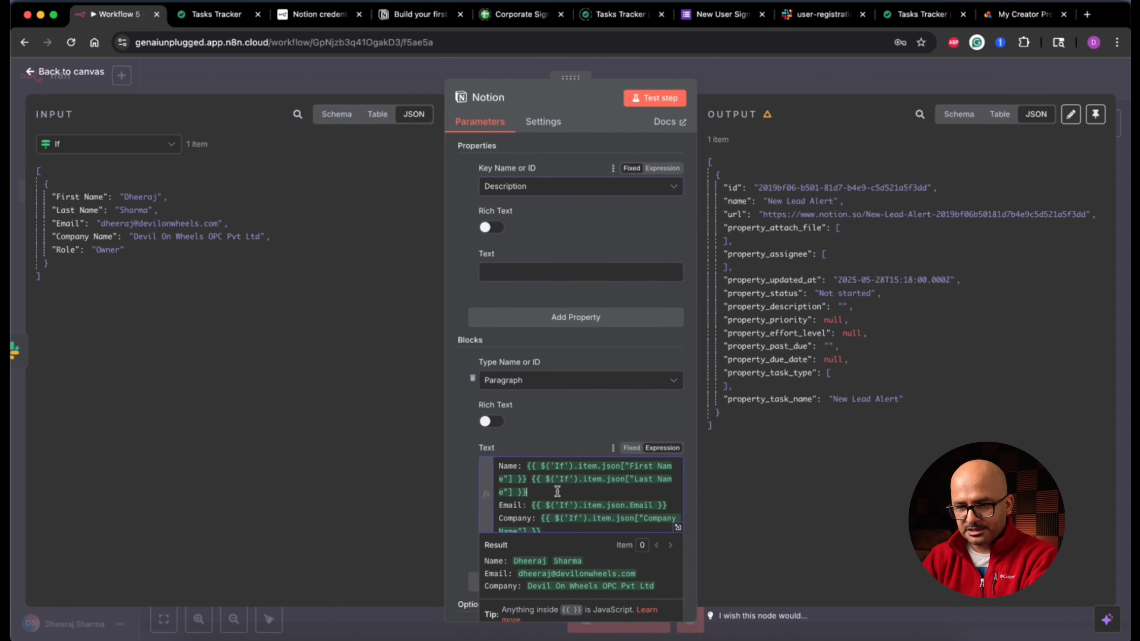
pyautogui.tripleClick(557, 491)
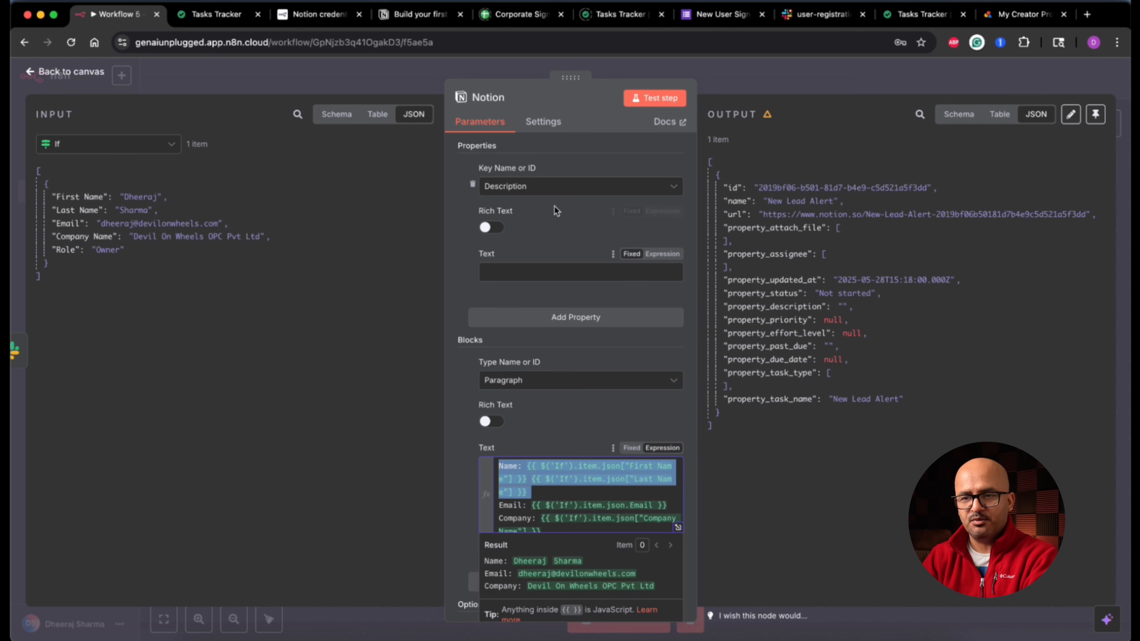
pyautogui.click(561, 187)
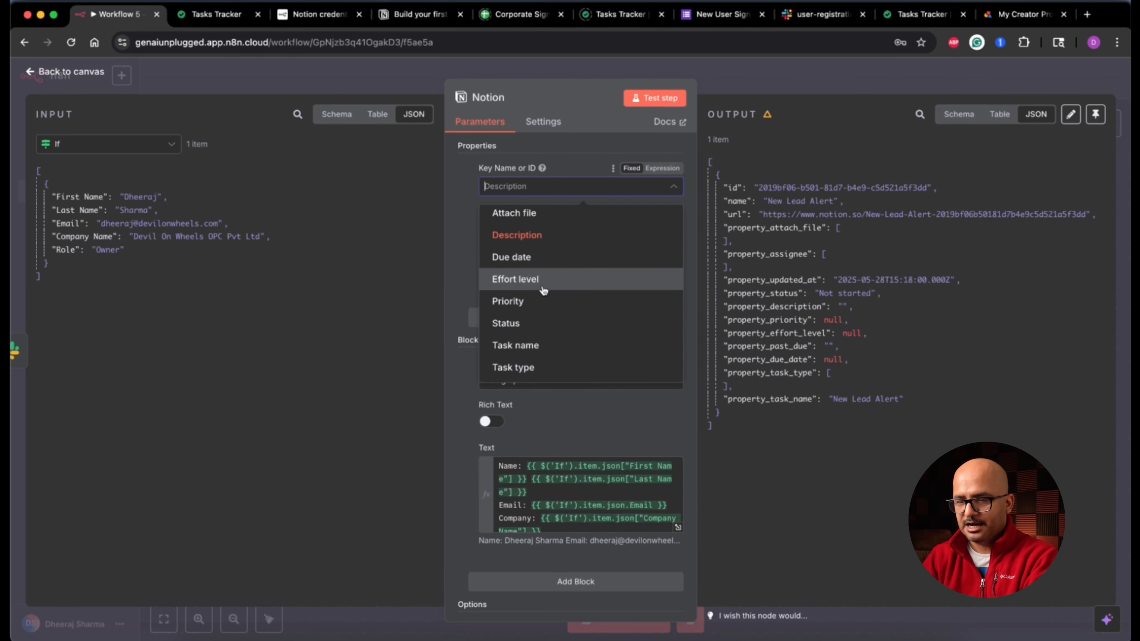
pyautogui.click(559, 283)
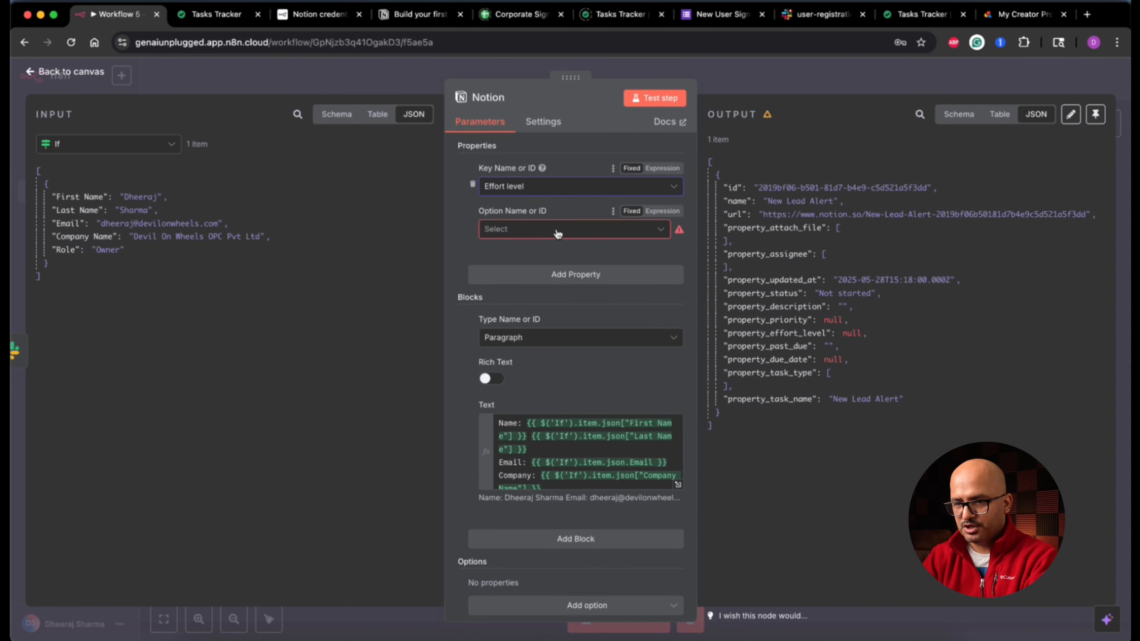
pyautogui.click(557, 232)
pyautogui.click(540, 284)
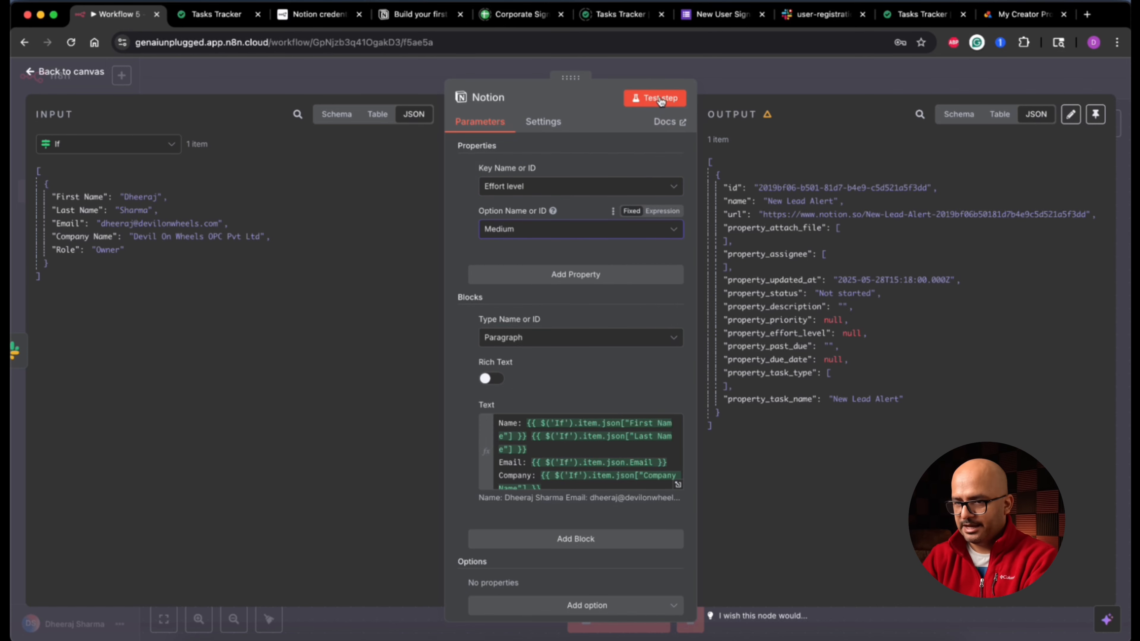
# Step: Rerun the Notion node and confirm a second New Lead Alert task appears in Tasks Tracker
pyautogui.click(659, 98)
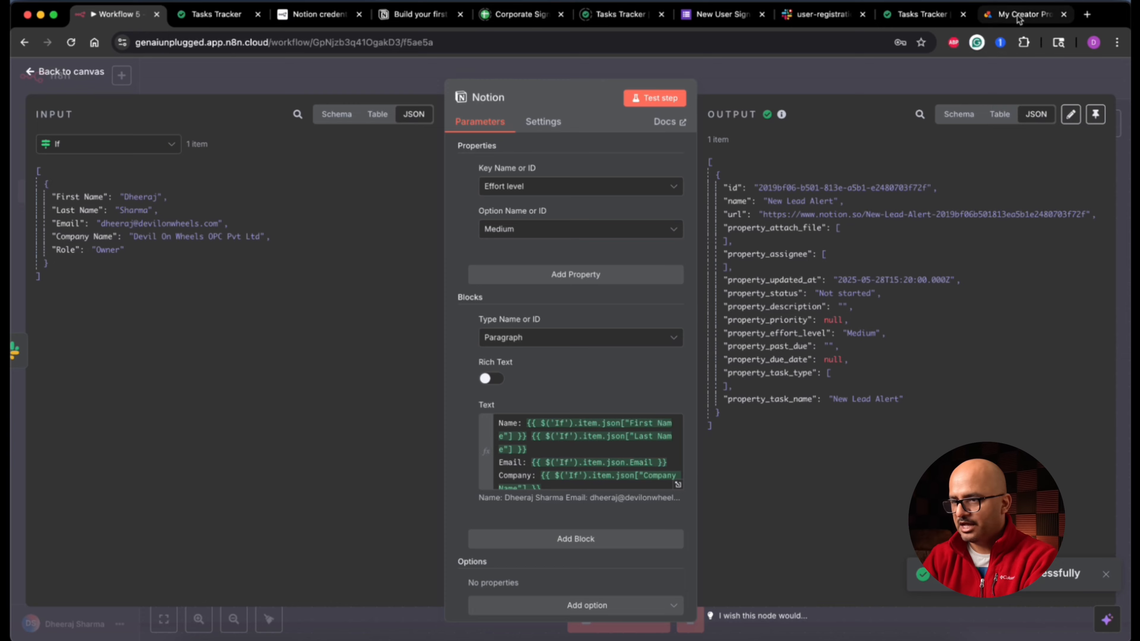
pyautogui.click(921, 15)
pyautogui.click(319, 222)
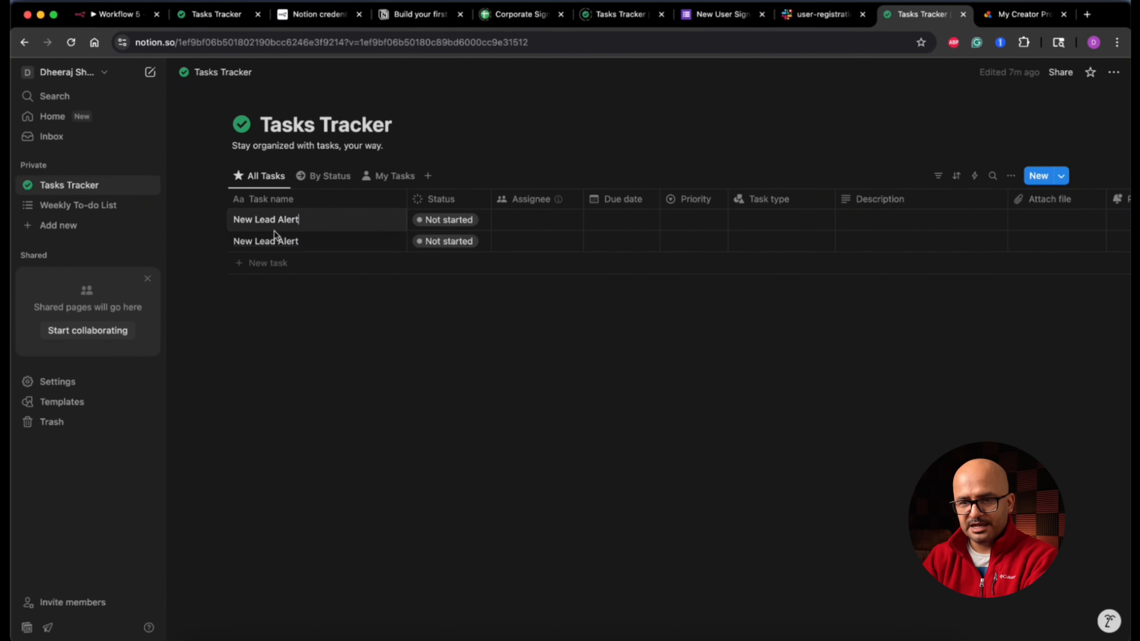
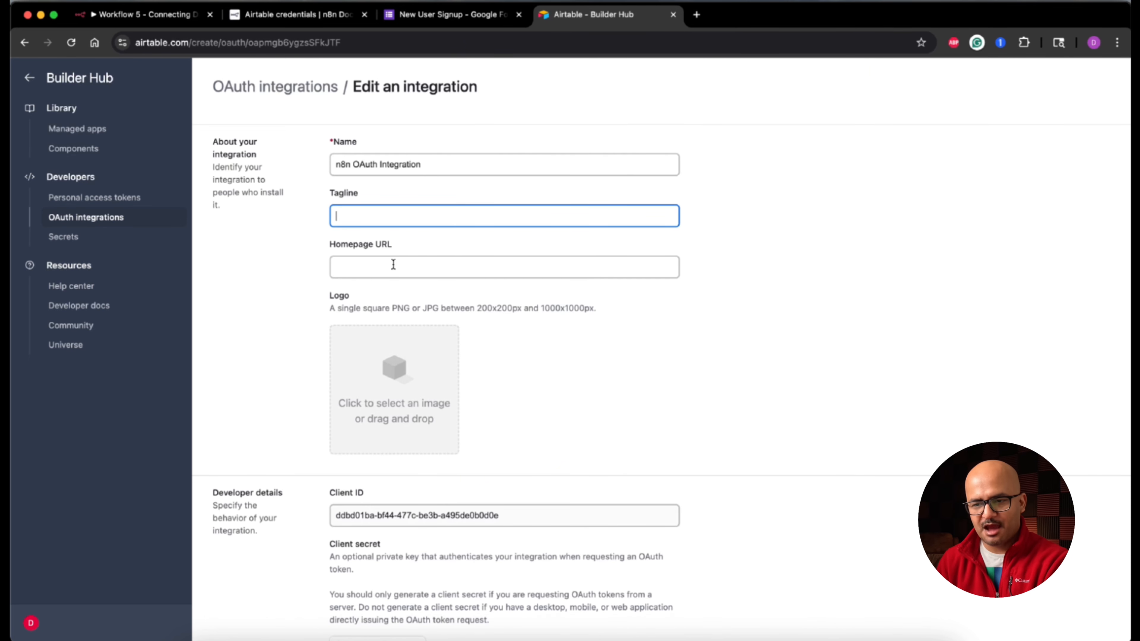
# Step: Upload the GENAI Unplugged logo and paste the integration's Client ID into n8n's Airtable credential
pyautogui.click(408, 383)
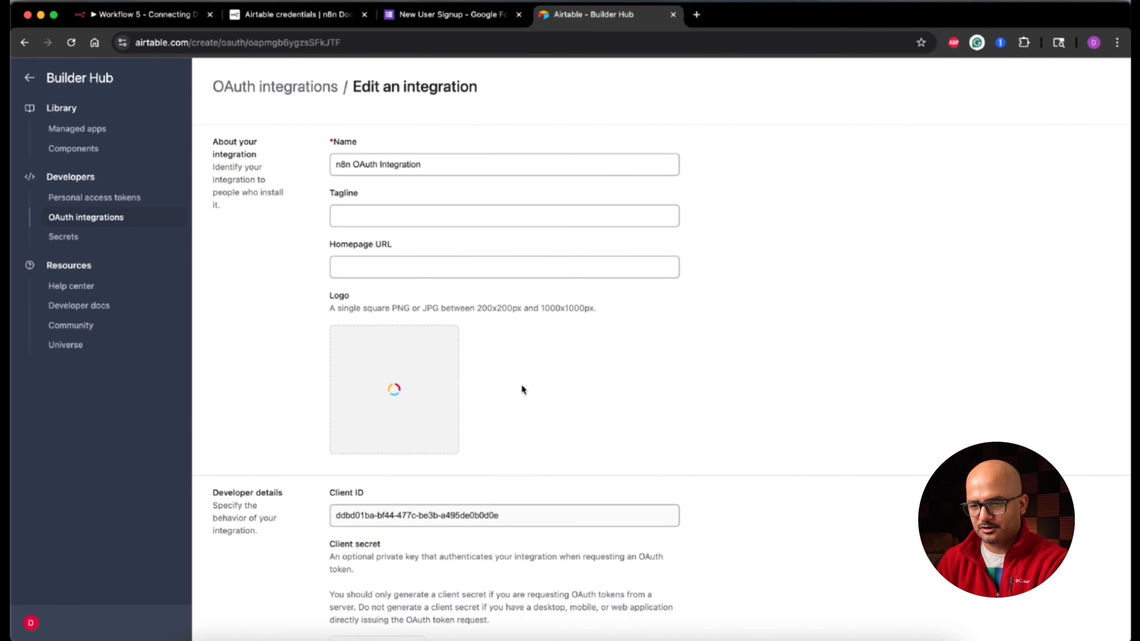
pyautogui.scroll(-6, 522, 389)
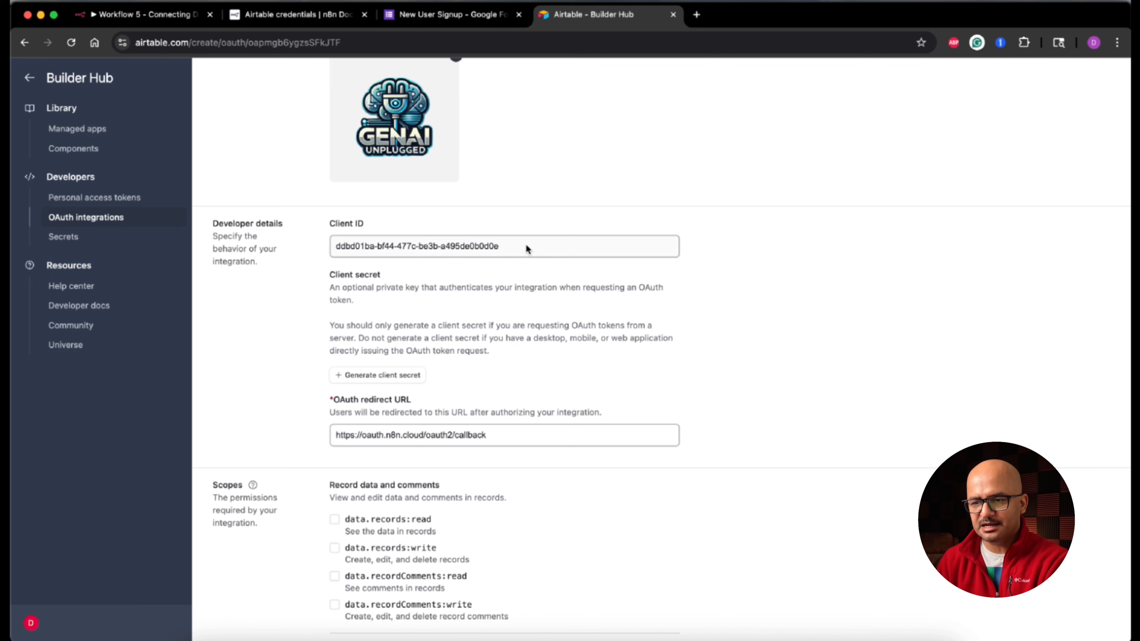
pyautogui.tripleClick(527, 246)
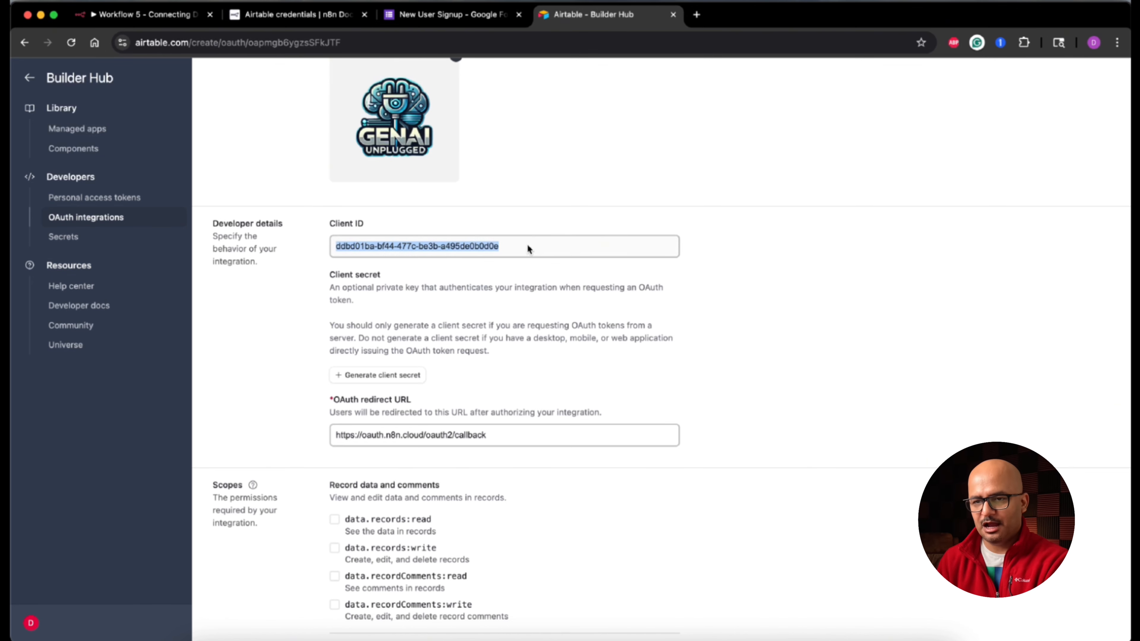
pyautogui.click(164, 19)
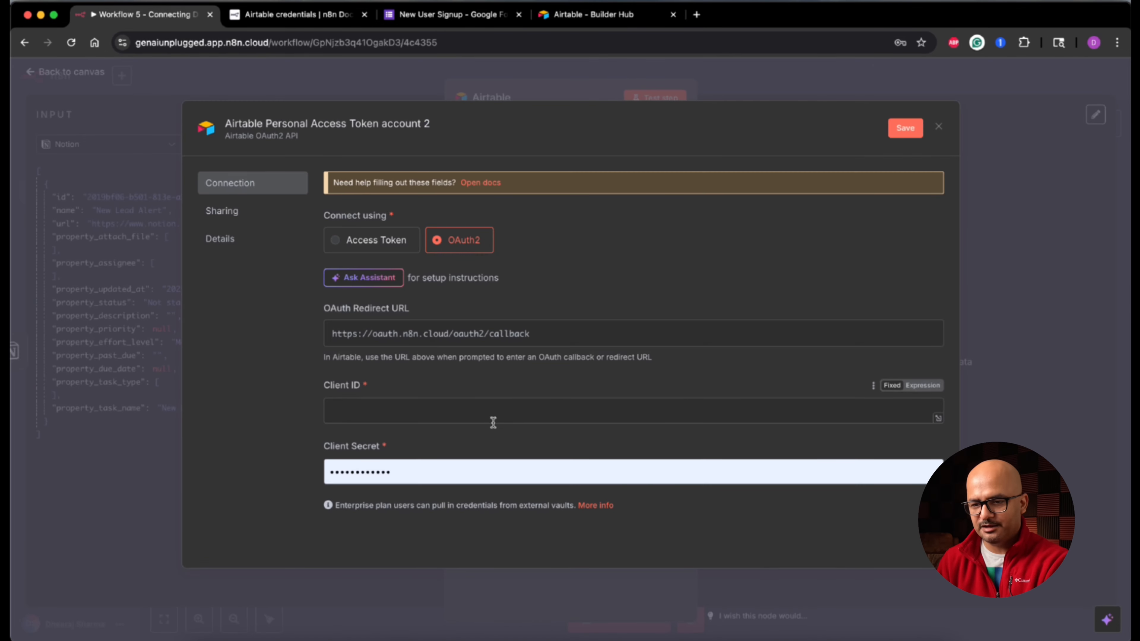
pyautogui.write('ddbd01ba-bf44-477c-be3b-a495de0b0a0e')
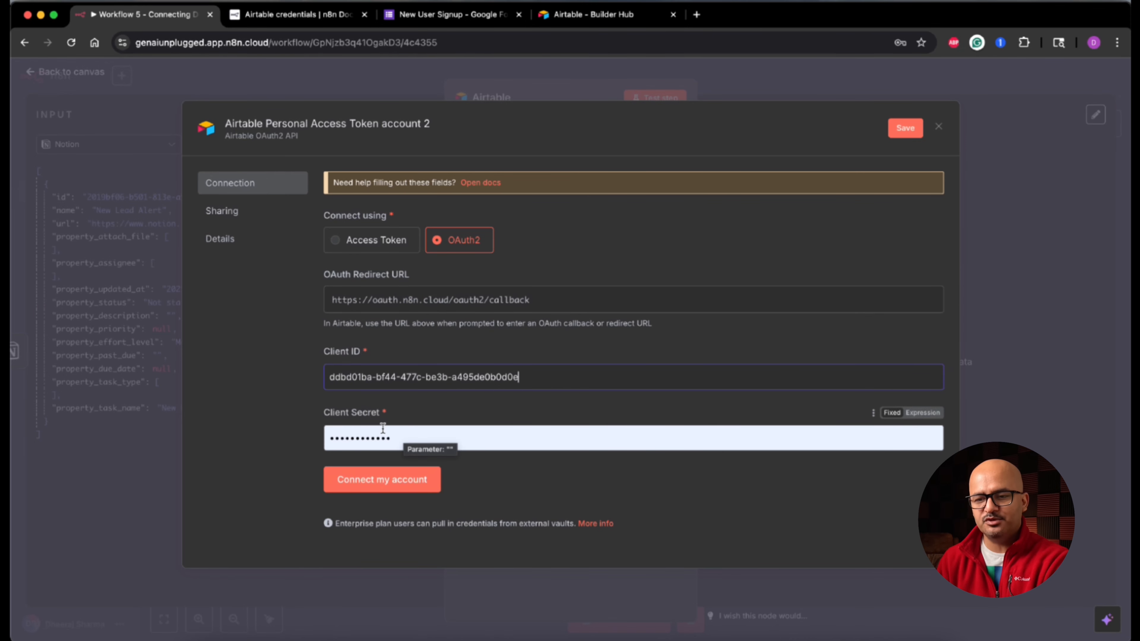
pyautogui.click(597, 14)
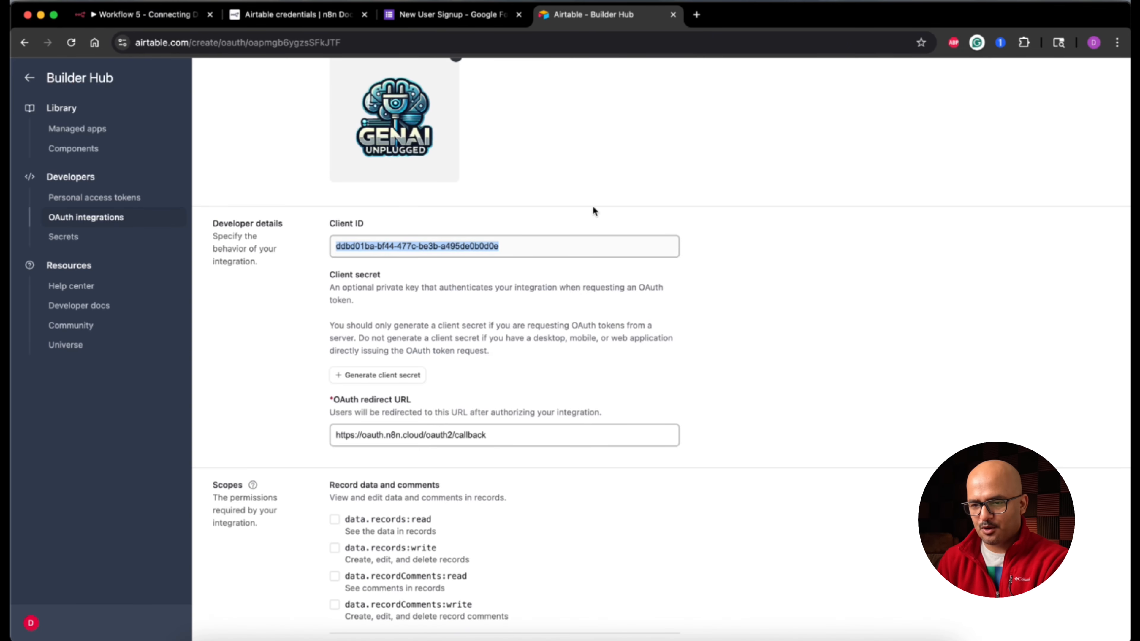
pyautogui.scroll(-2, 600, 419)
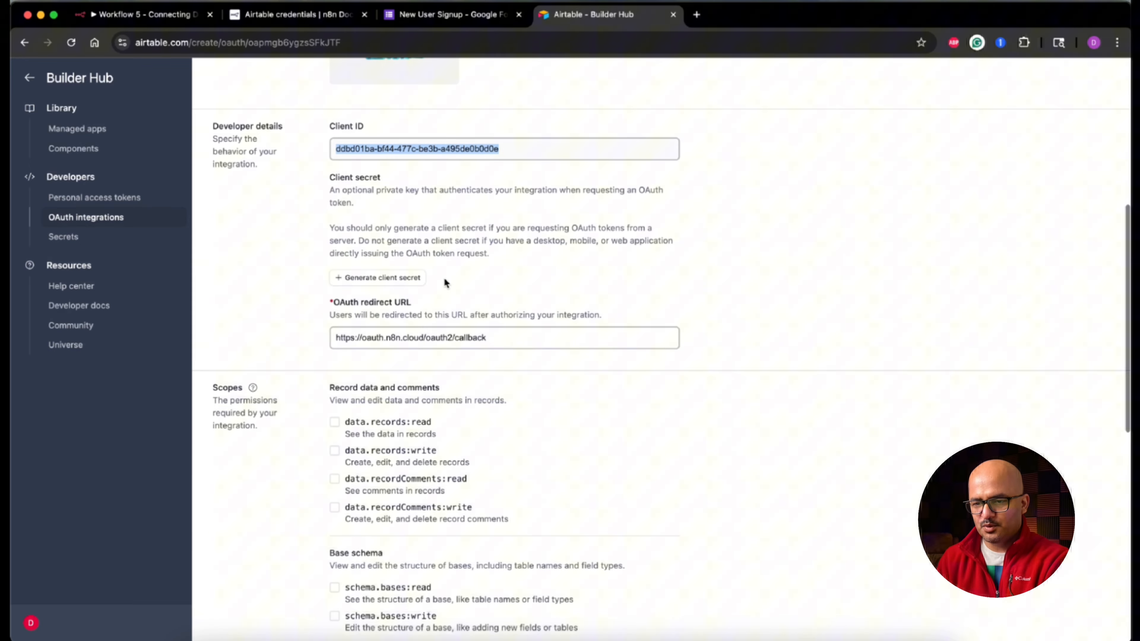
# Step: Generate a new client secret in Builder Hub and paste it into the credential's Client Secret field
pyautogui.click(397, 281)
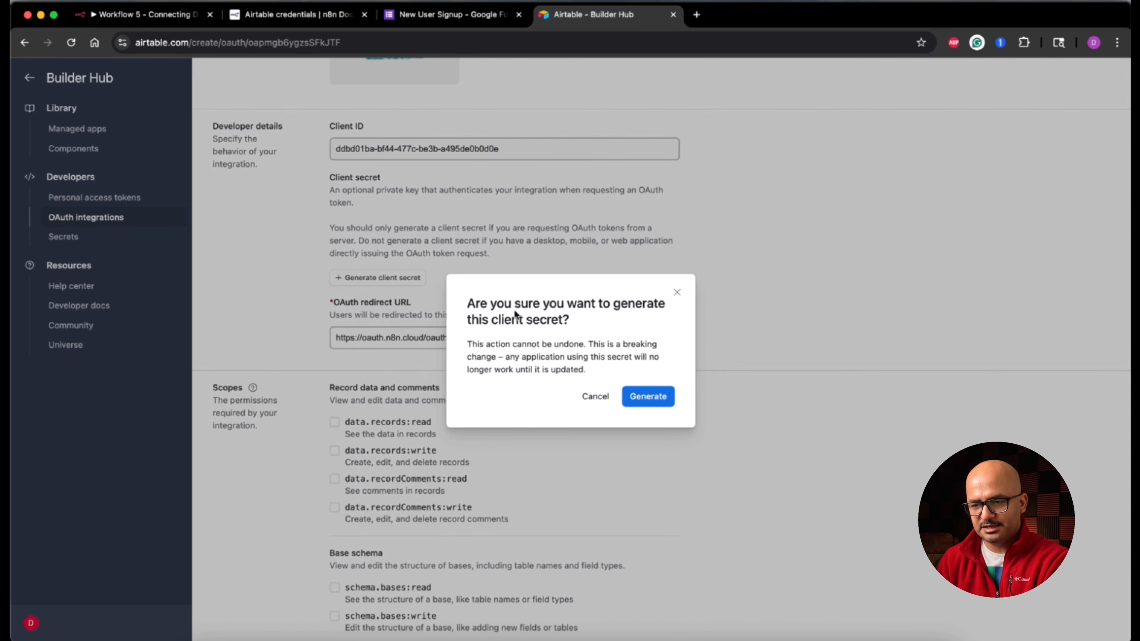
pyautogui.click(655, 397)
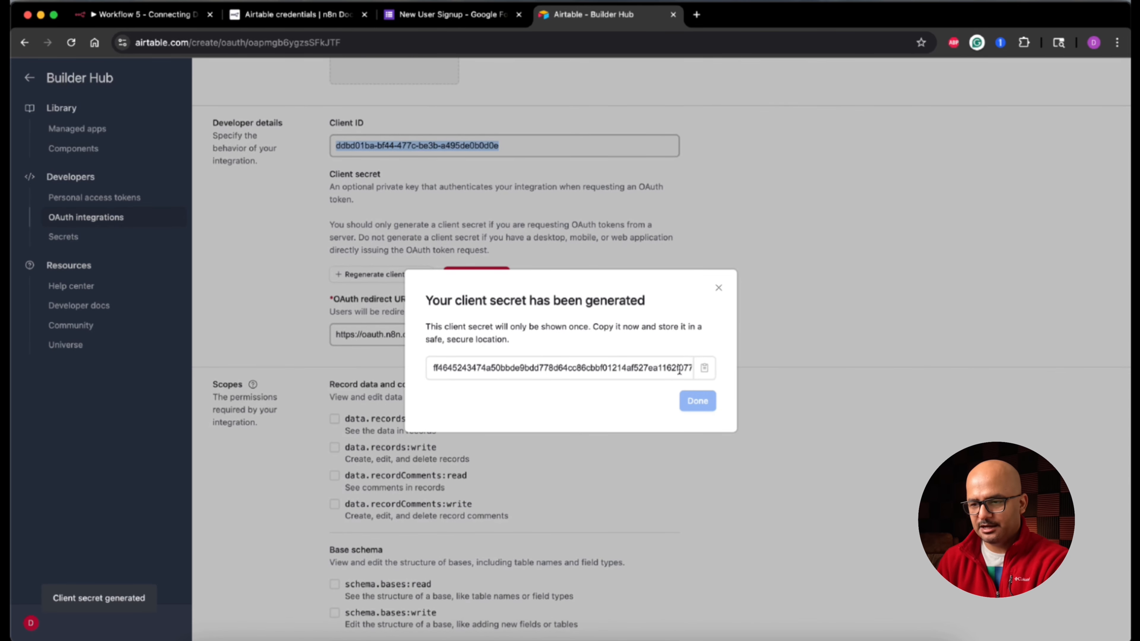
pyautogui.click(706, 370)
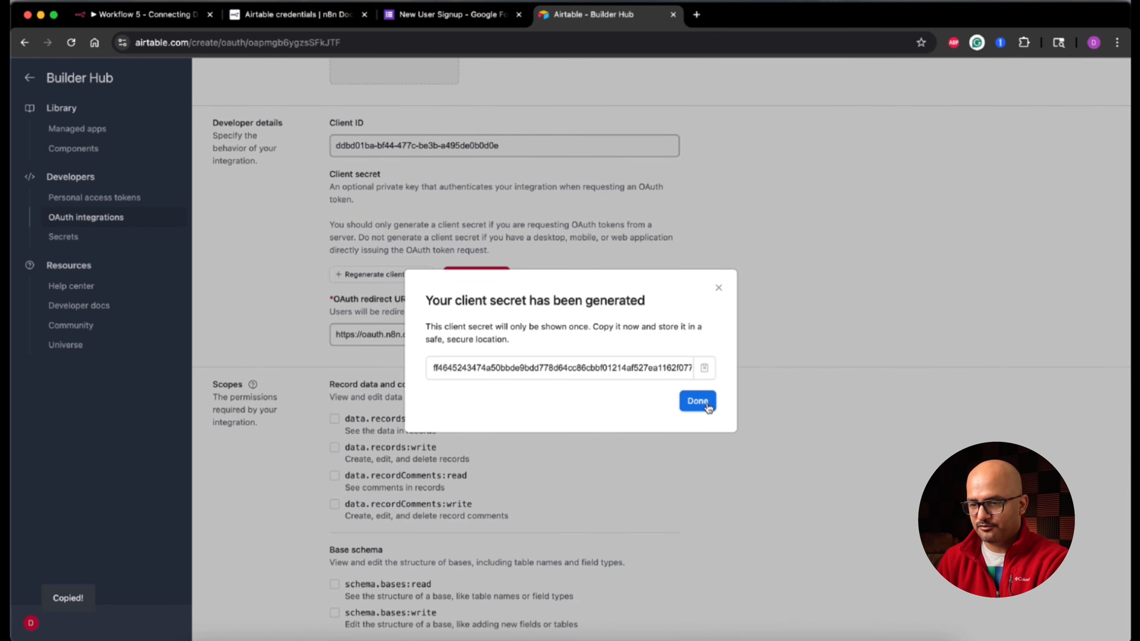
pyautogui.click(697, 402)
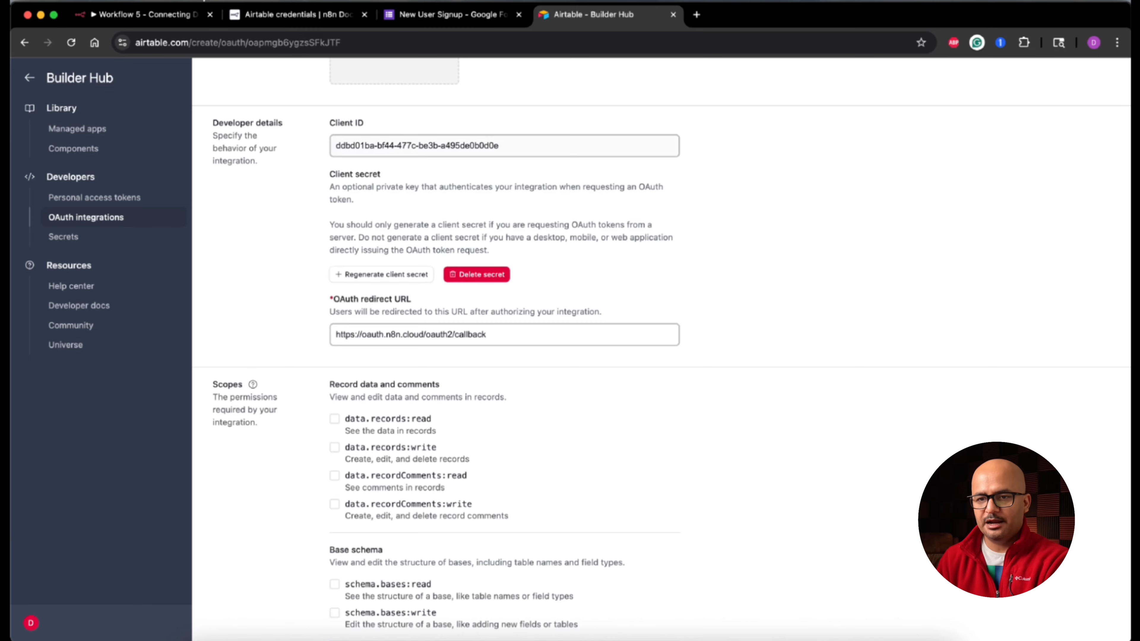
pyautogui.click(163, 17)
pyautogui.doubleClick(466, 438)
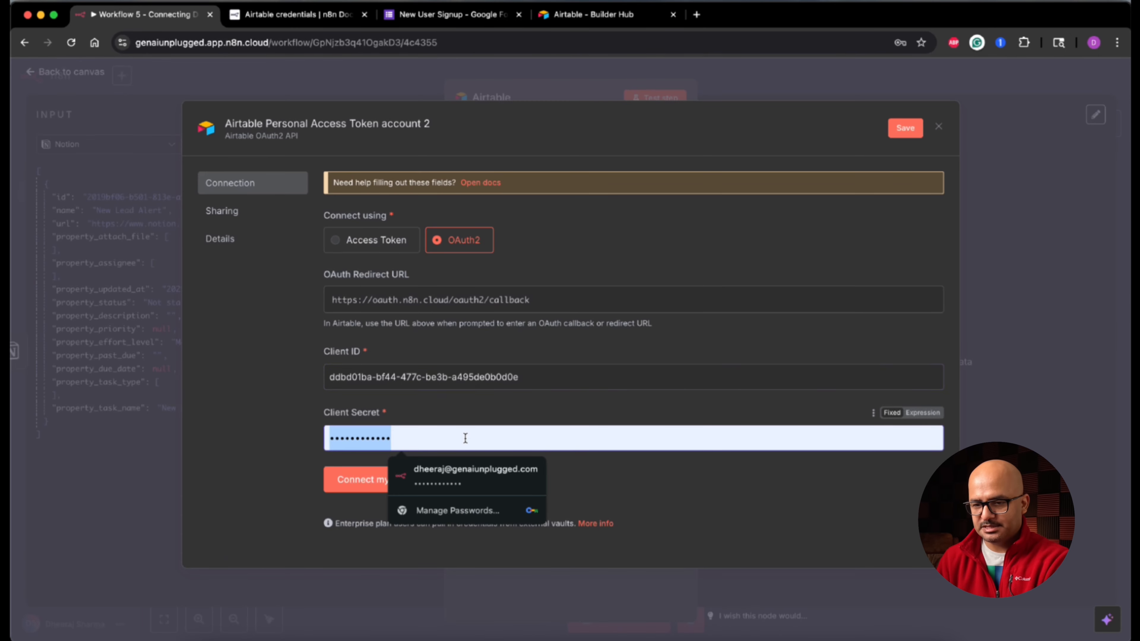
pyautogui.press('super+v')
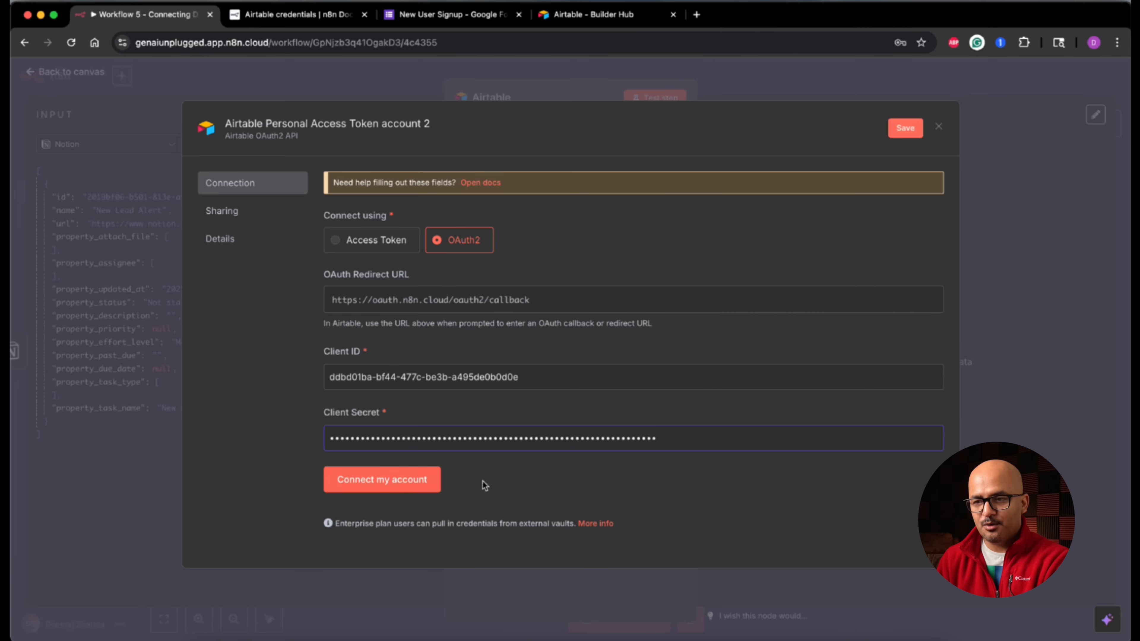
pyautogui.click(615, 16)
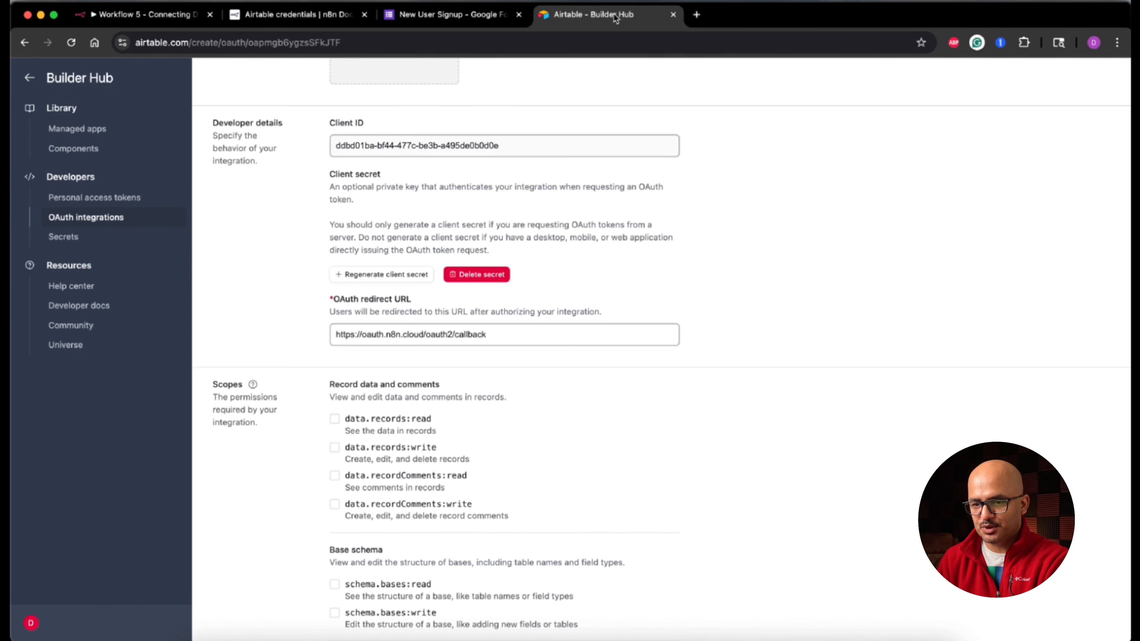
# Step: Add the data.records:read, data.records:write and schema.bases:read scopes and save the integration
pyautogui.scroll(-5, 705, 425)
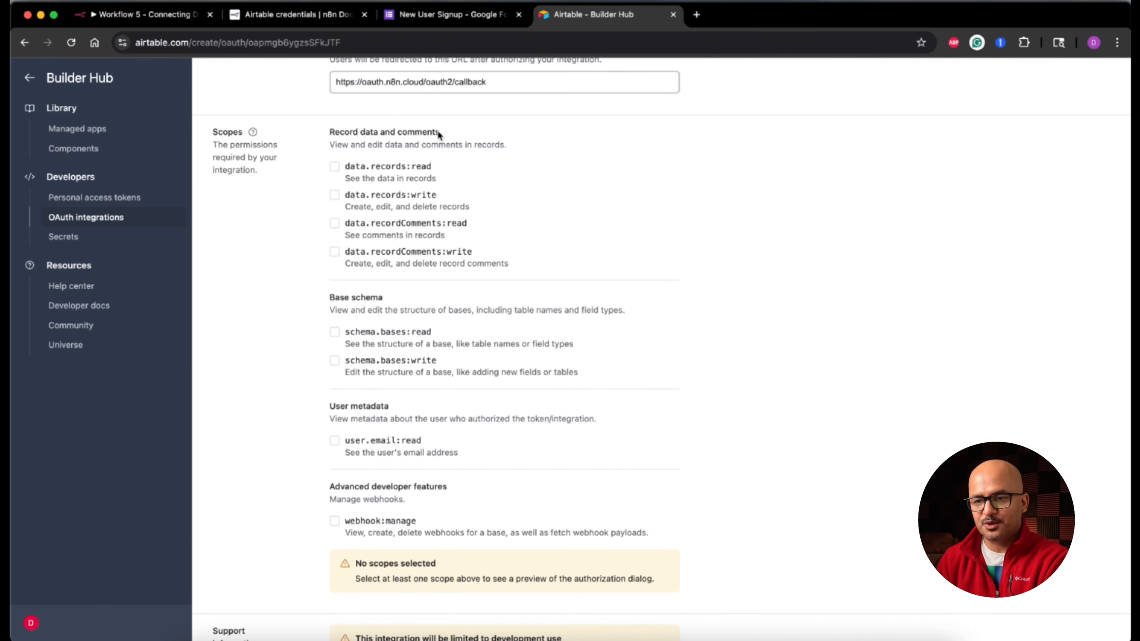
pyautogui.click(335, 168)
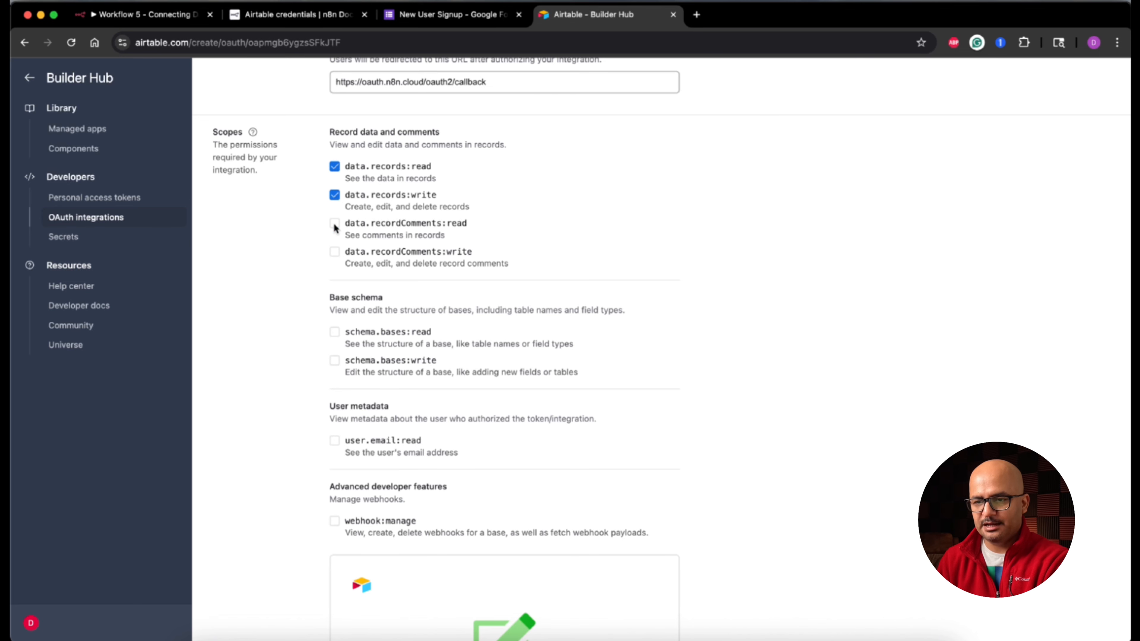
pyautogui.click(335, 333)
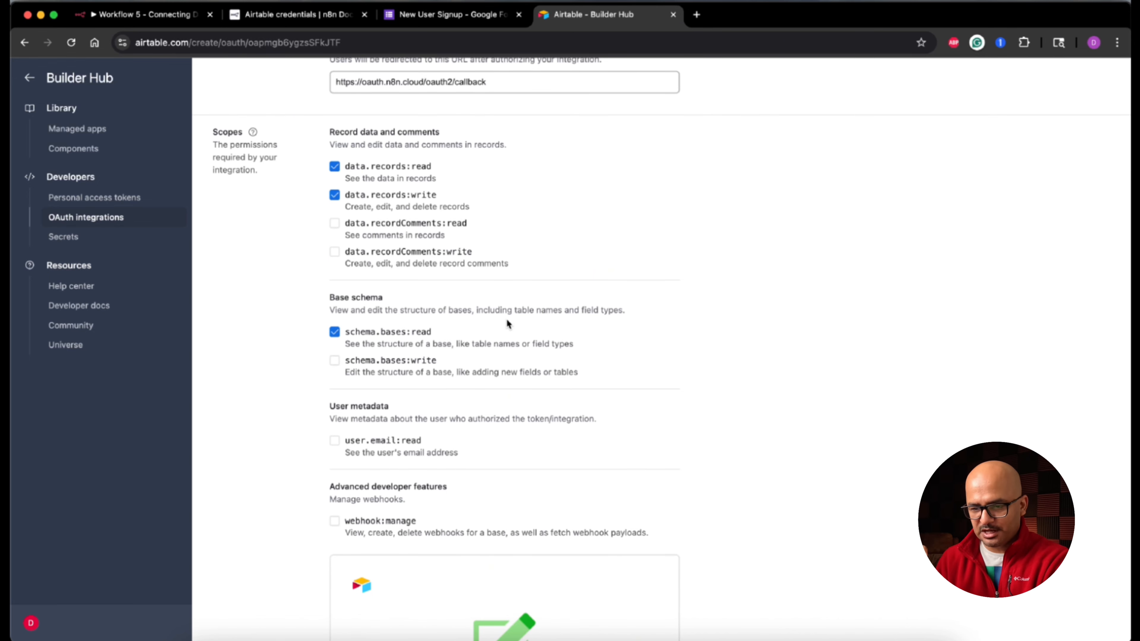
pyautogui.scroll(-10, 506, 319)
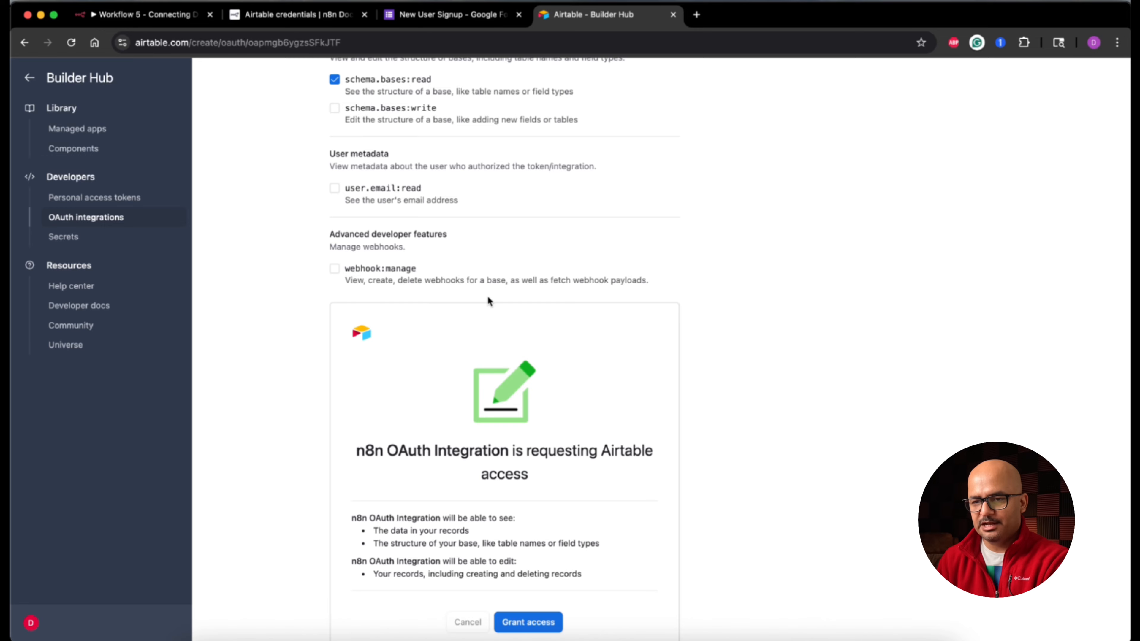
pyautogui.scroll(-3, 488, 300)
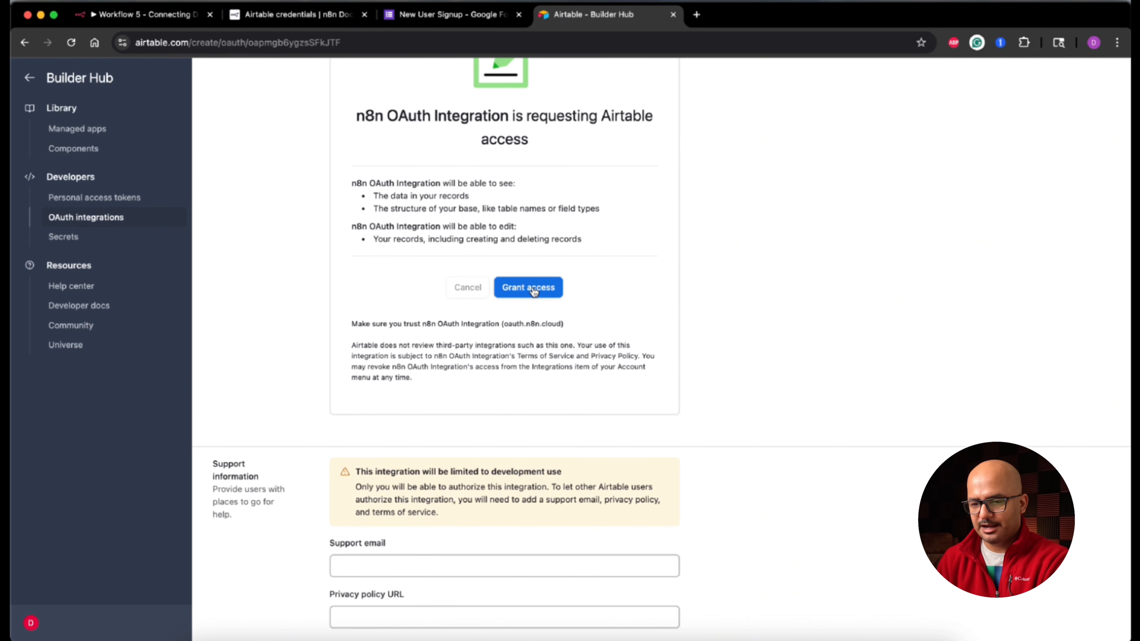
pyautogui.scroll(-2, 533, 287)
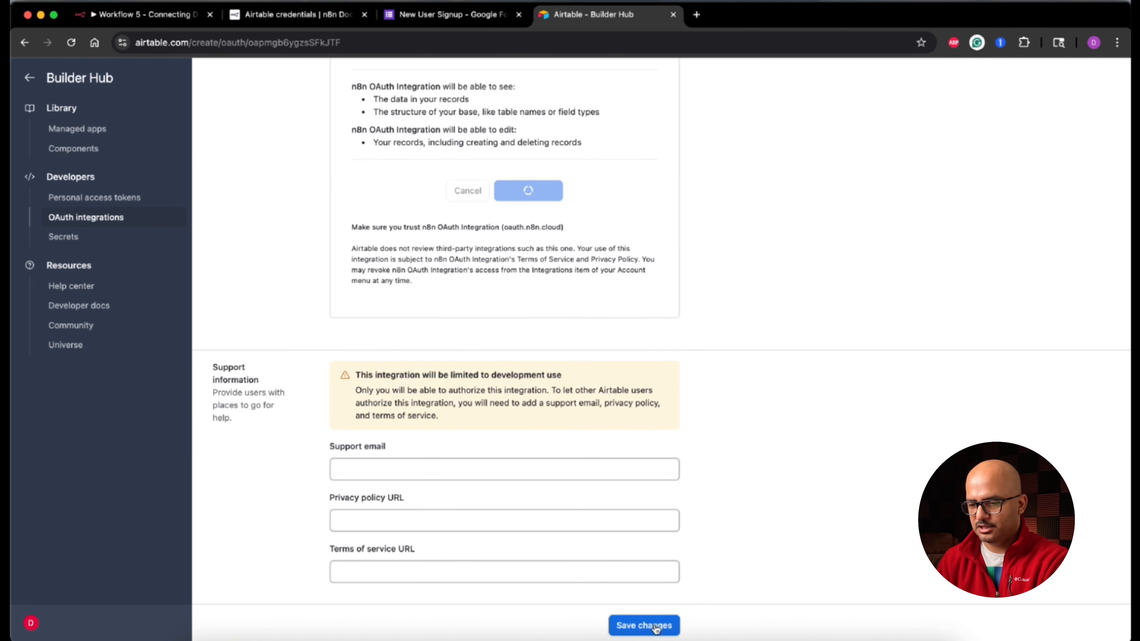
pyautogui.click(656, 628)
pyautogui.click(148, 16)
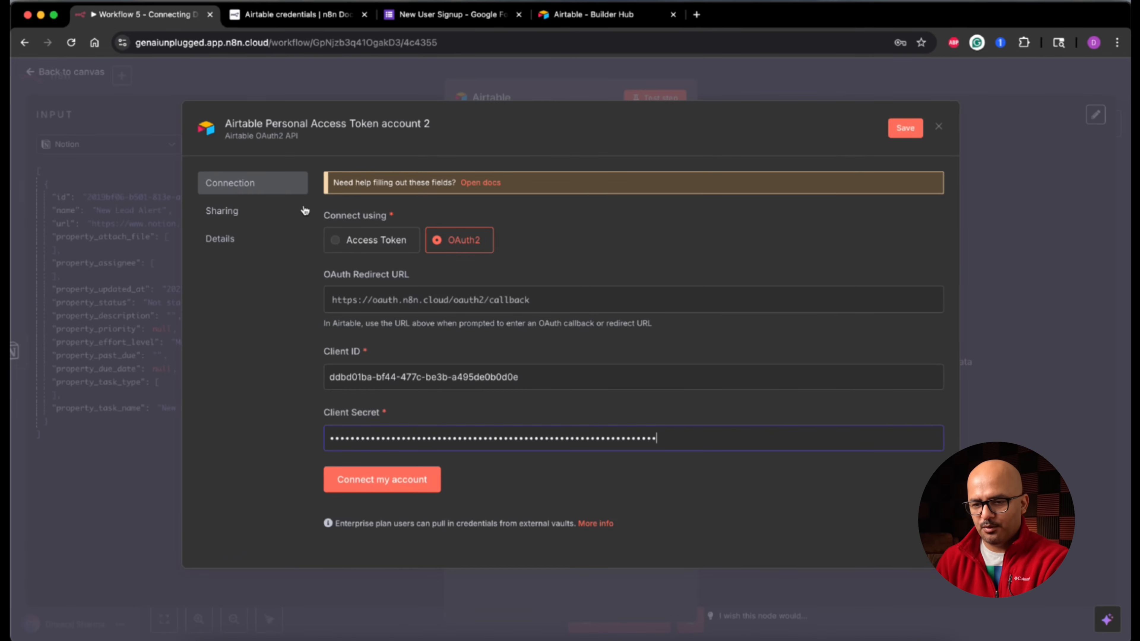
# Step: Save and authorize the Airtable OAuth2 credential with access to all current and future bases
pyautogui.click(396, 480)
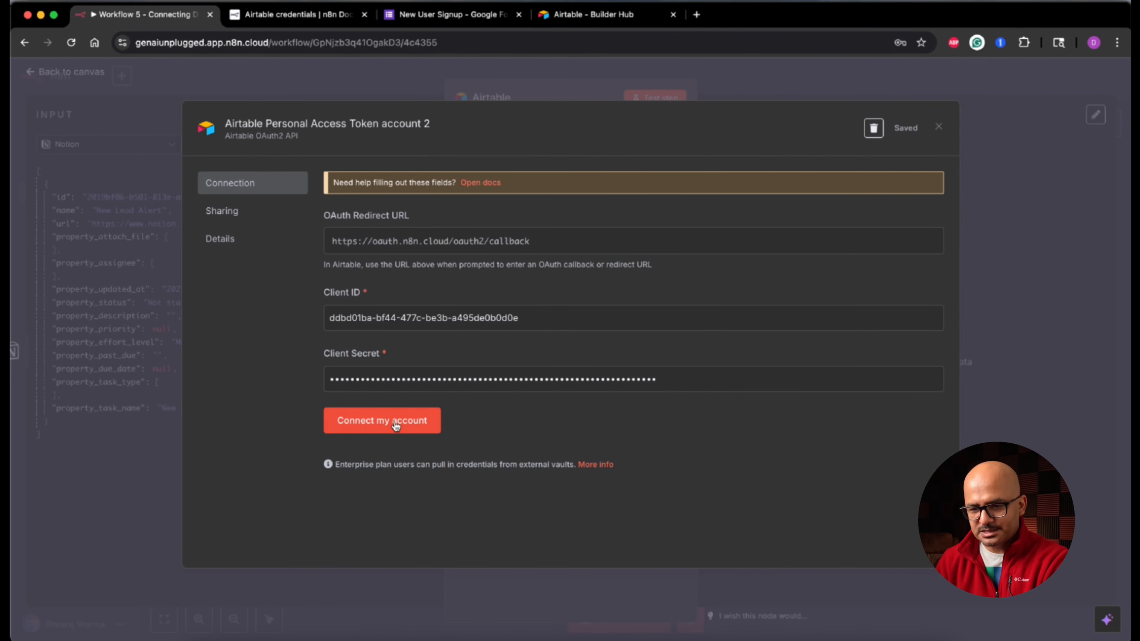
pyautogui.click(395, 422)
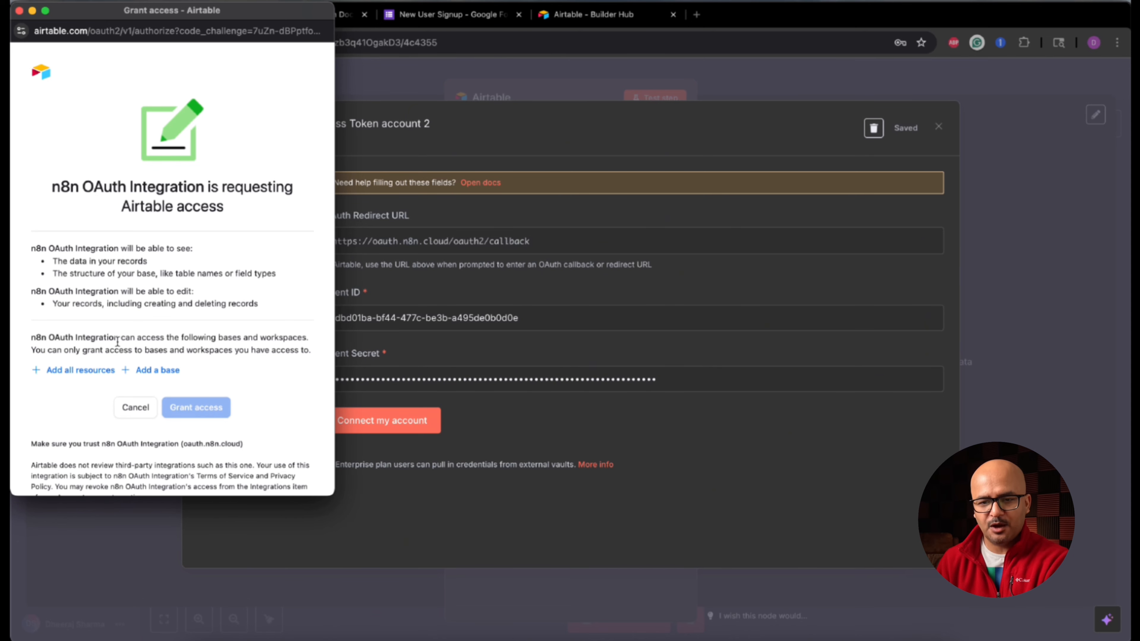
pyautogui.click(84, 373)
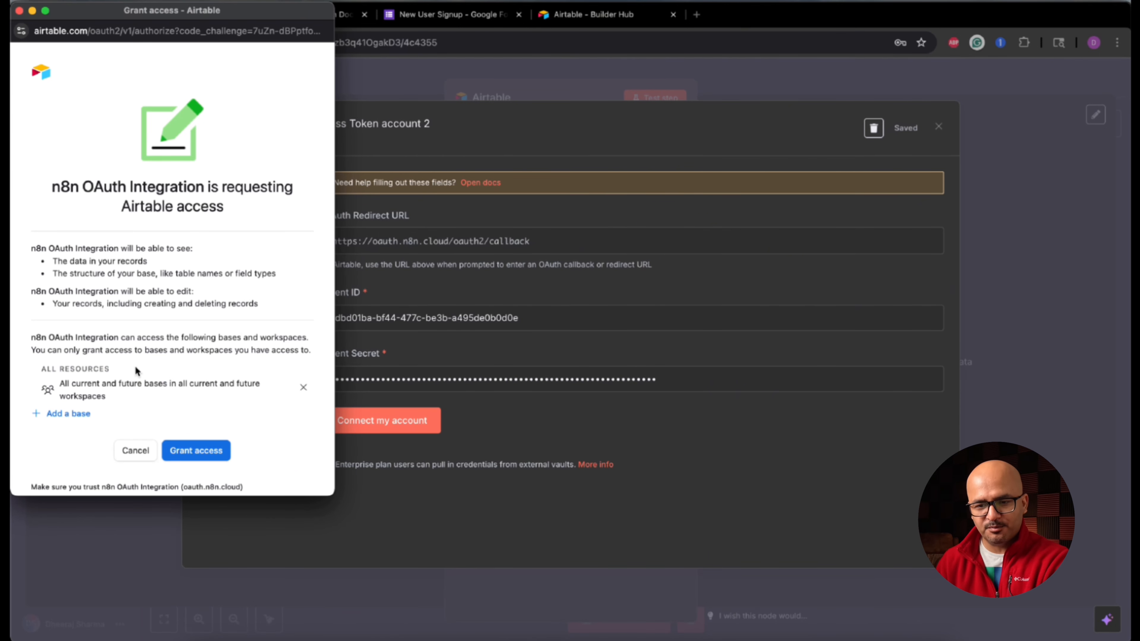
pyautogui.click(200, 450)
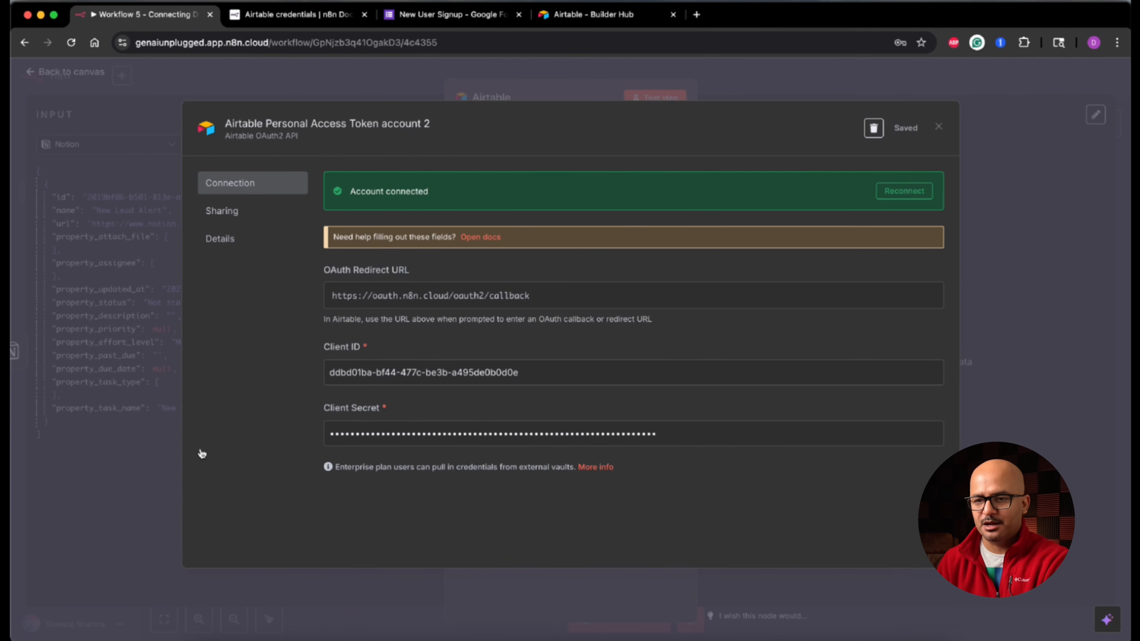
pyautogui.tripleClick(408, 190)
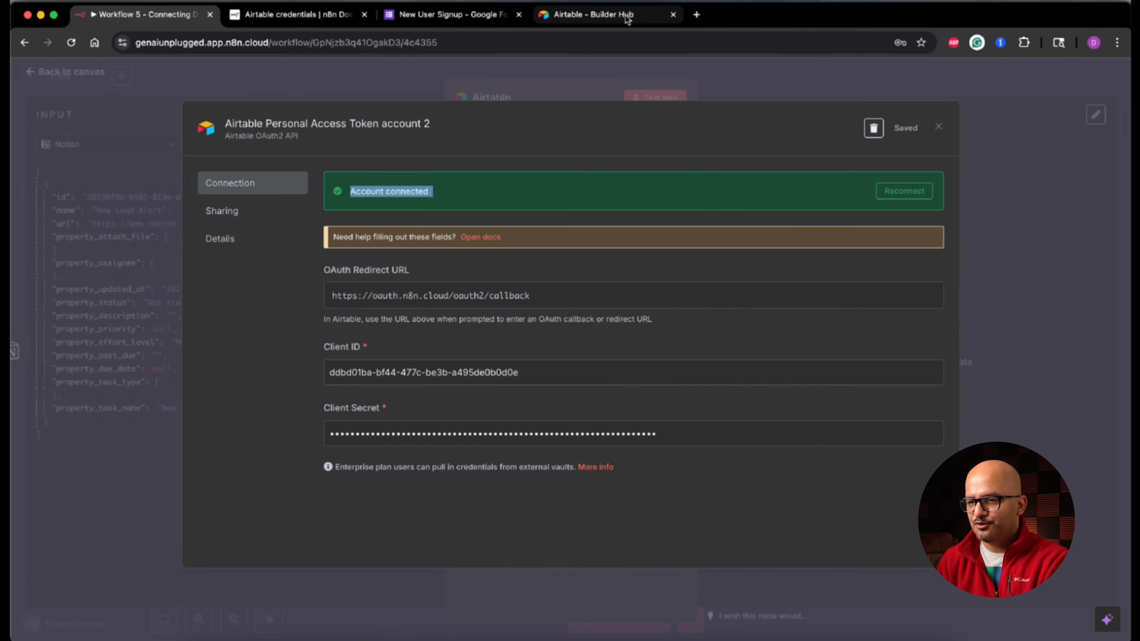
# Step: Highlight the Builder Hub notice that the integration is limited to development use
pyautogui.click(626, 16)
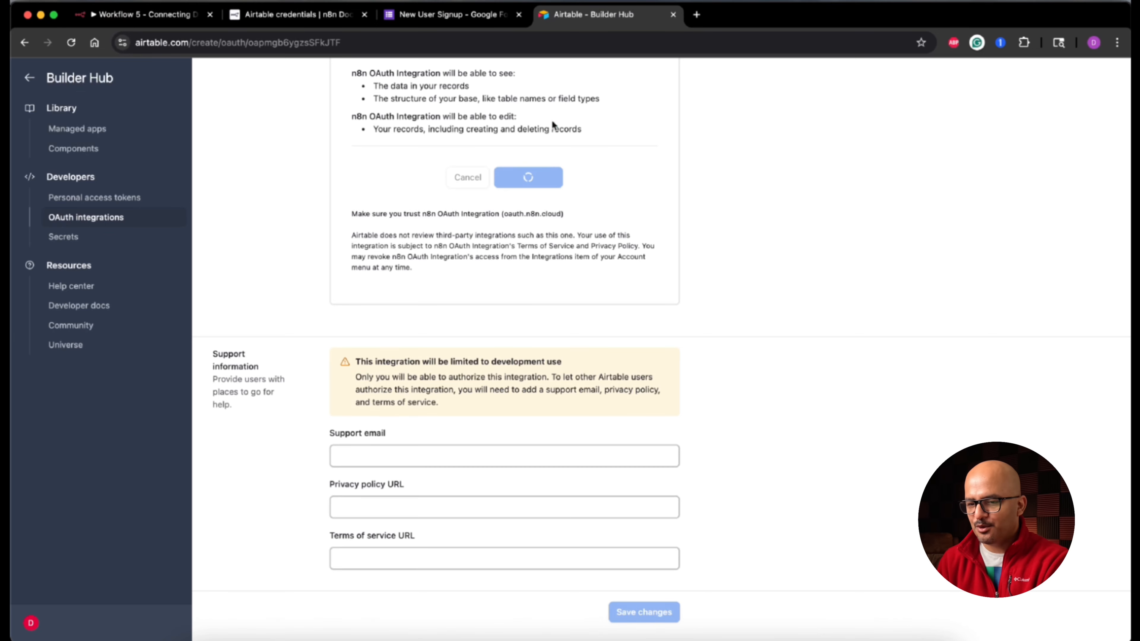
pyautogui.tripleClick(434, 361)
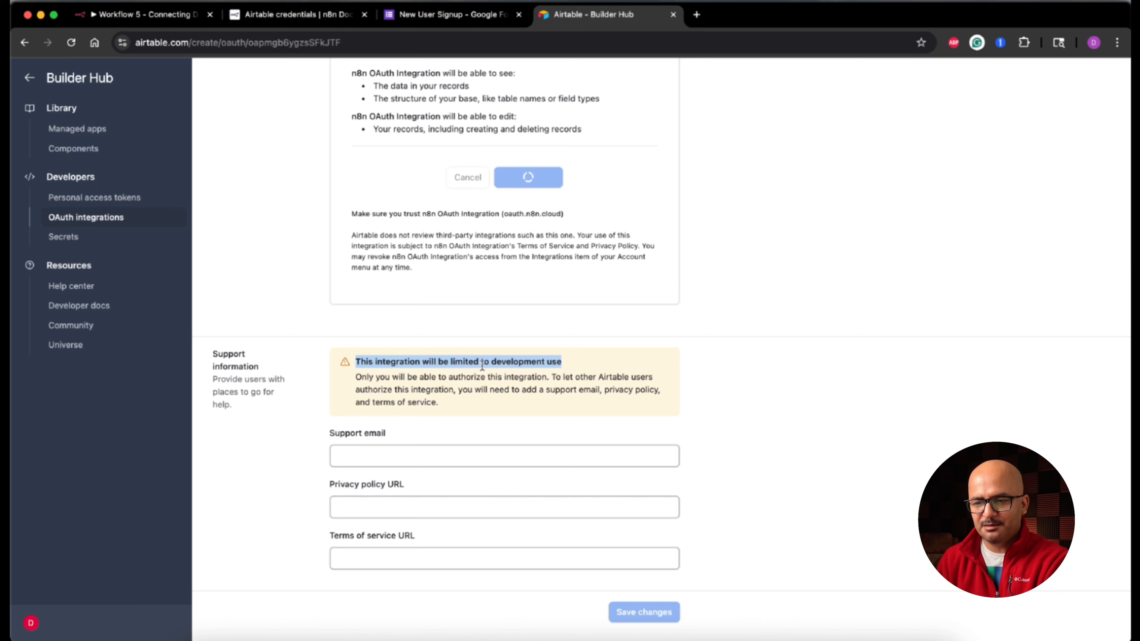
pyautogui.click(555, 365)
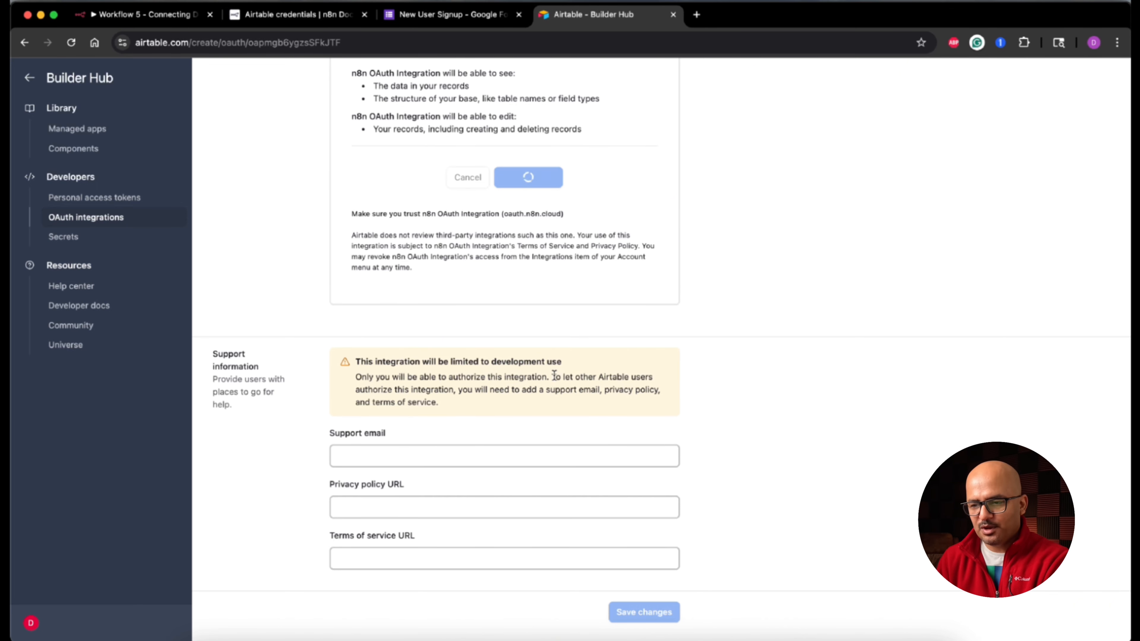
pyautogui.moveTo(556, 379); pyautogui.dragTo(647, 378)
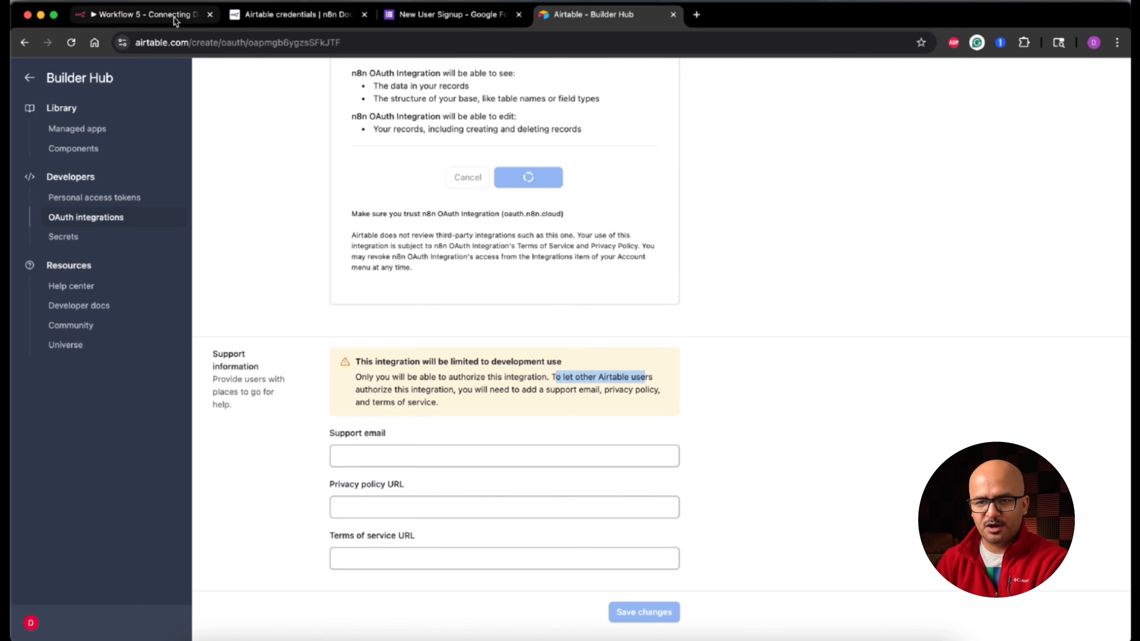
# Step: Select the 'Airtable Personal Access Token account' credential in the Airtable node
pyautogui.click(174, 19)
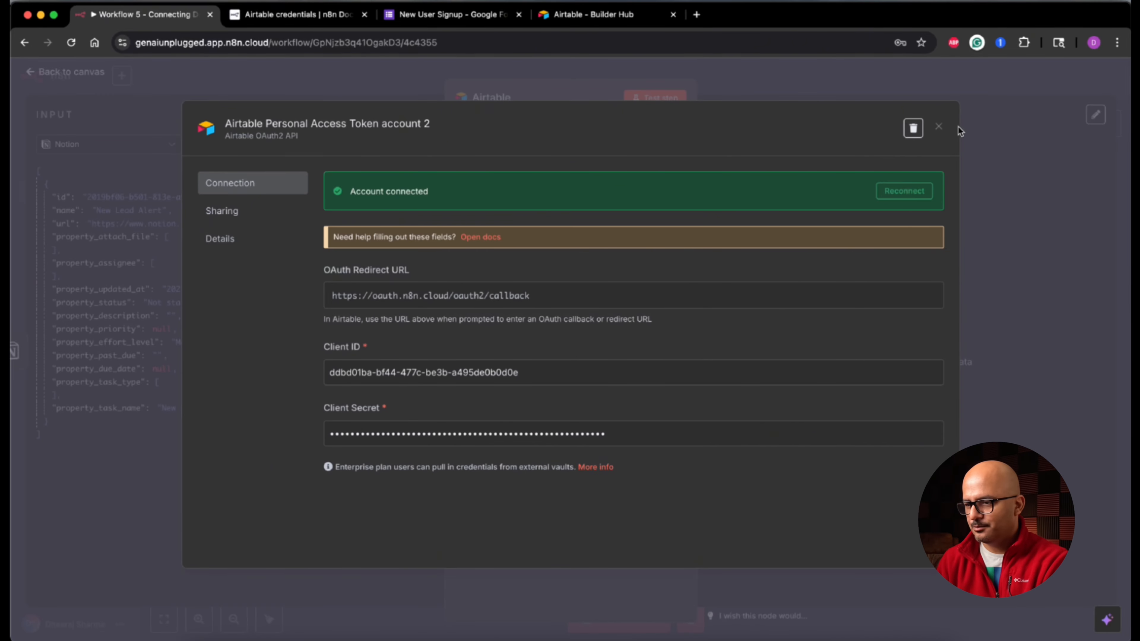
pyautogui.click(941, 131)
pyautogui.click(565, 162)
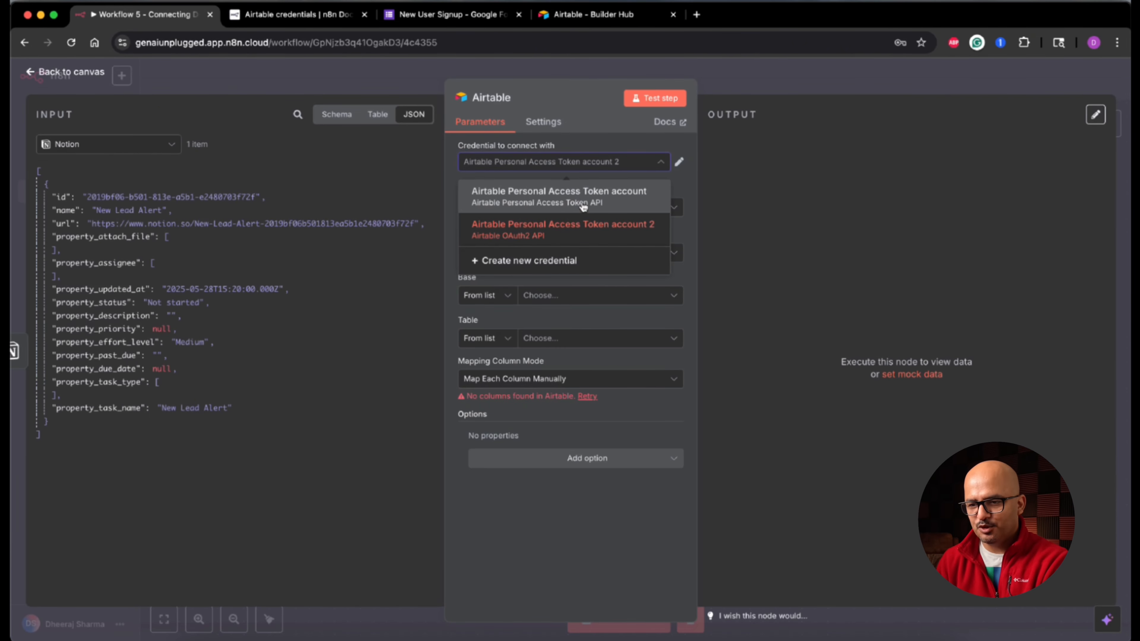
pyautogui.click(553, 198)
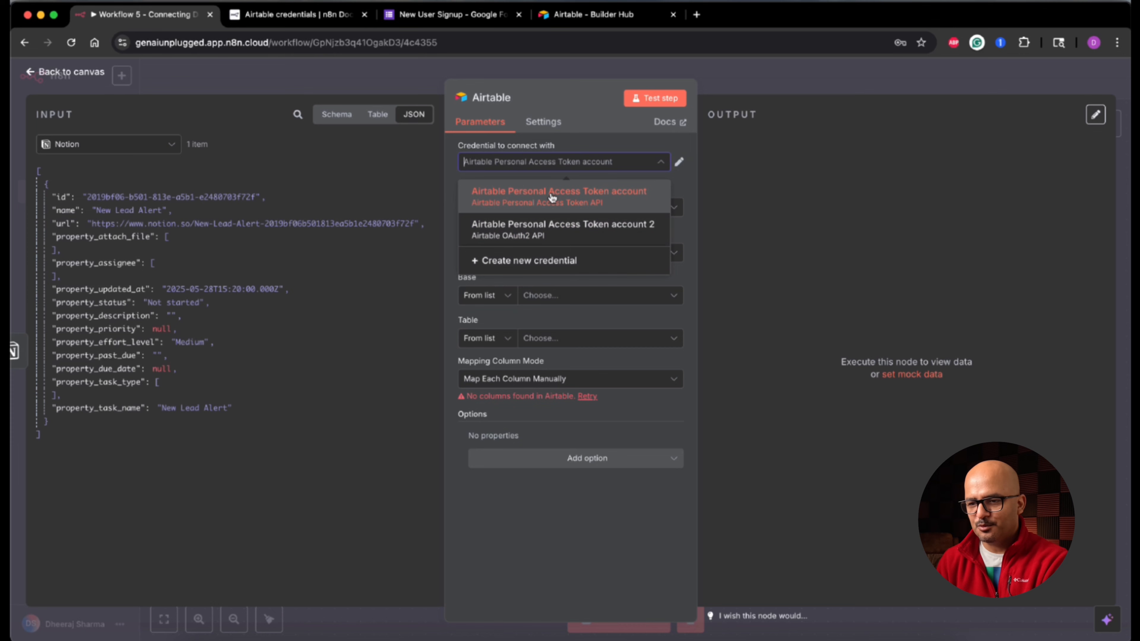
pyautogui.click(575, 204)
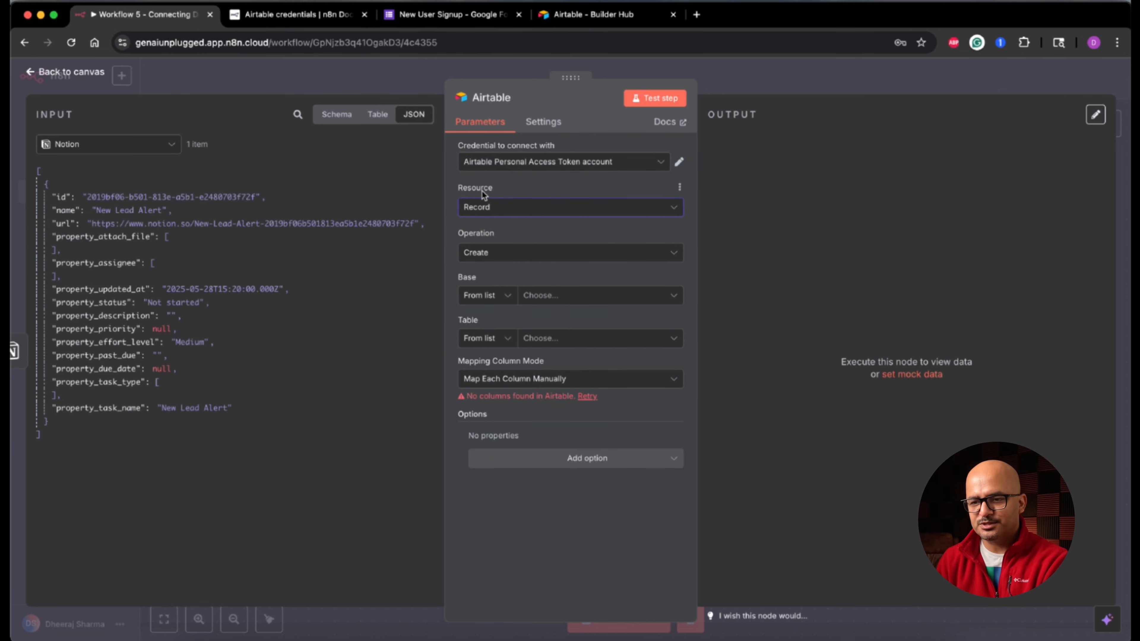
# Step: Keep Resource Record and Operation Create, and list the available bases From list
pyautogui.click(502, 212)
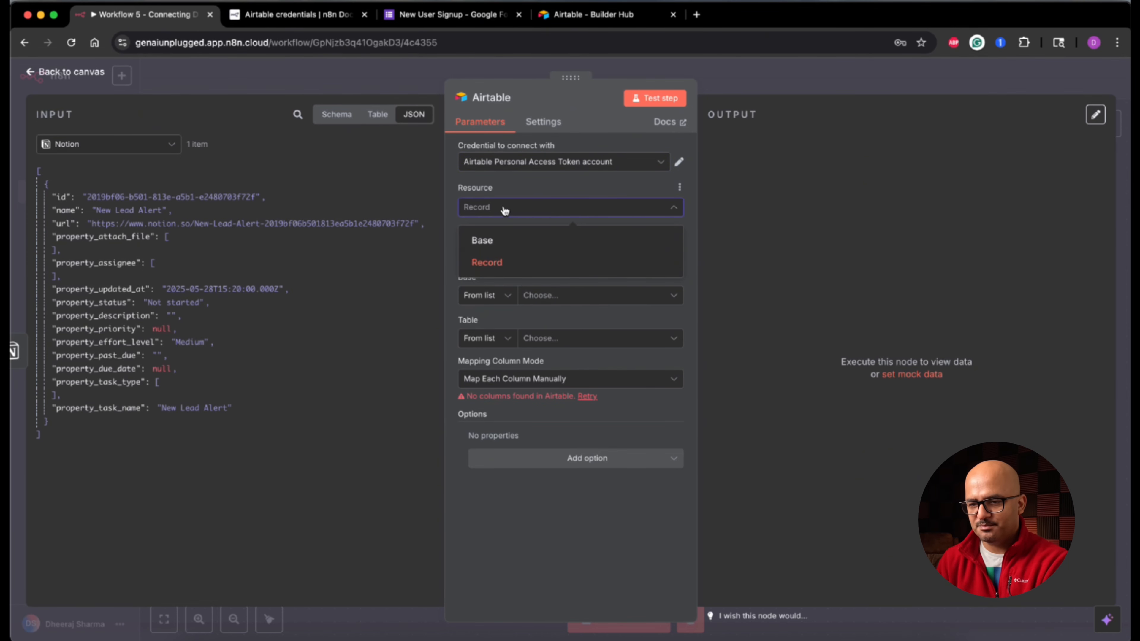
pyautogui.click(508, 213)
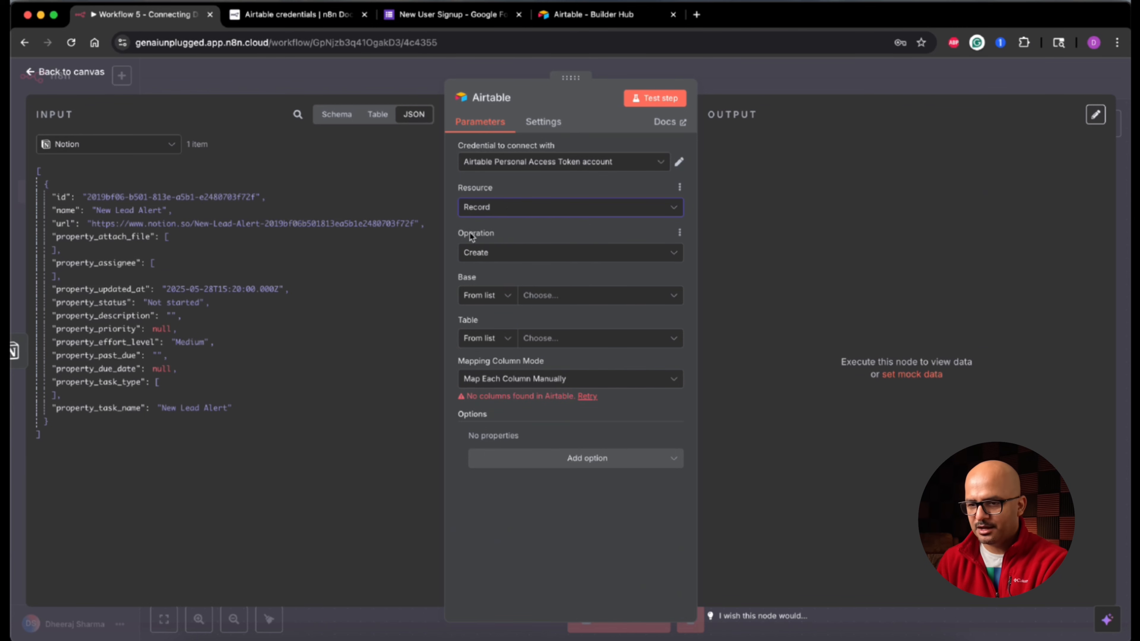
pyautogui.click(525, 254)
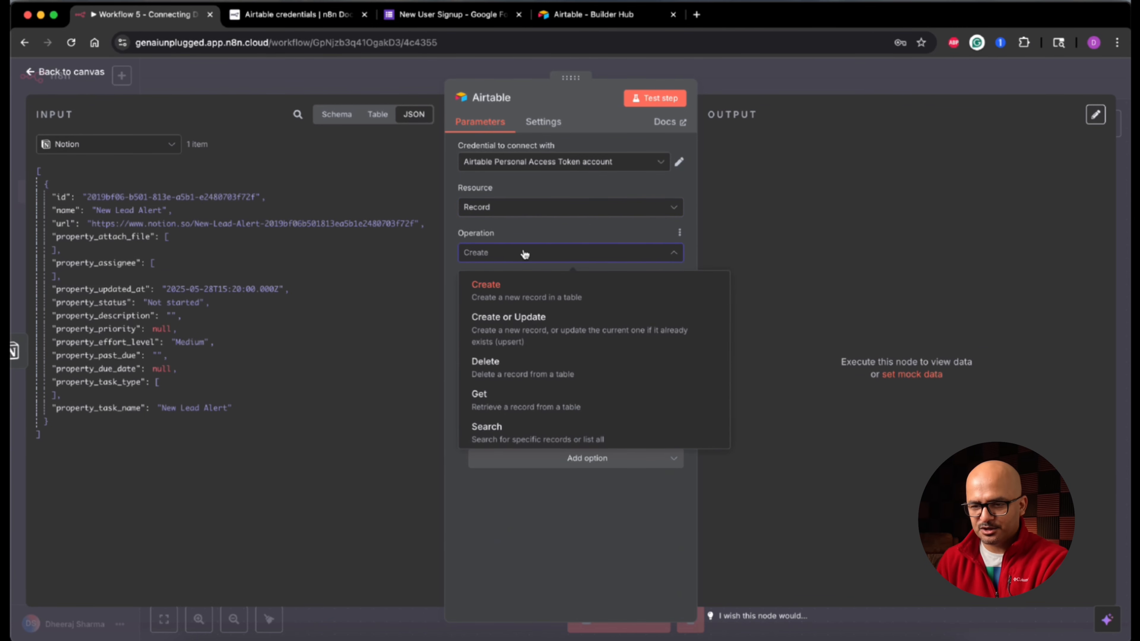
pyautogui.click(515, 286)
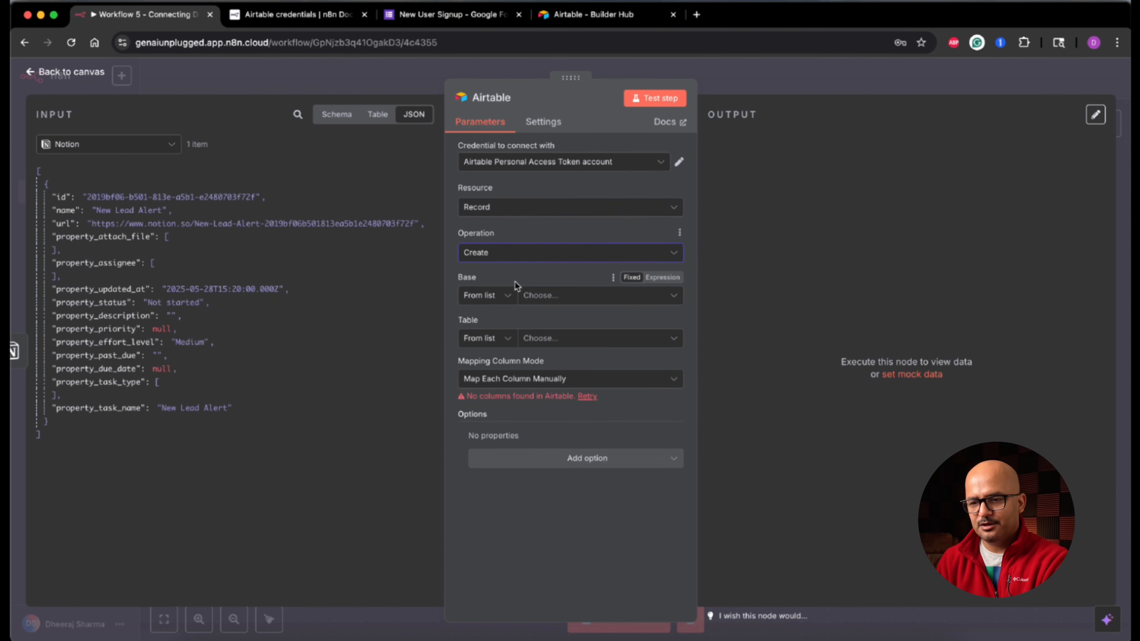
pyautogui.click(507, 301)
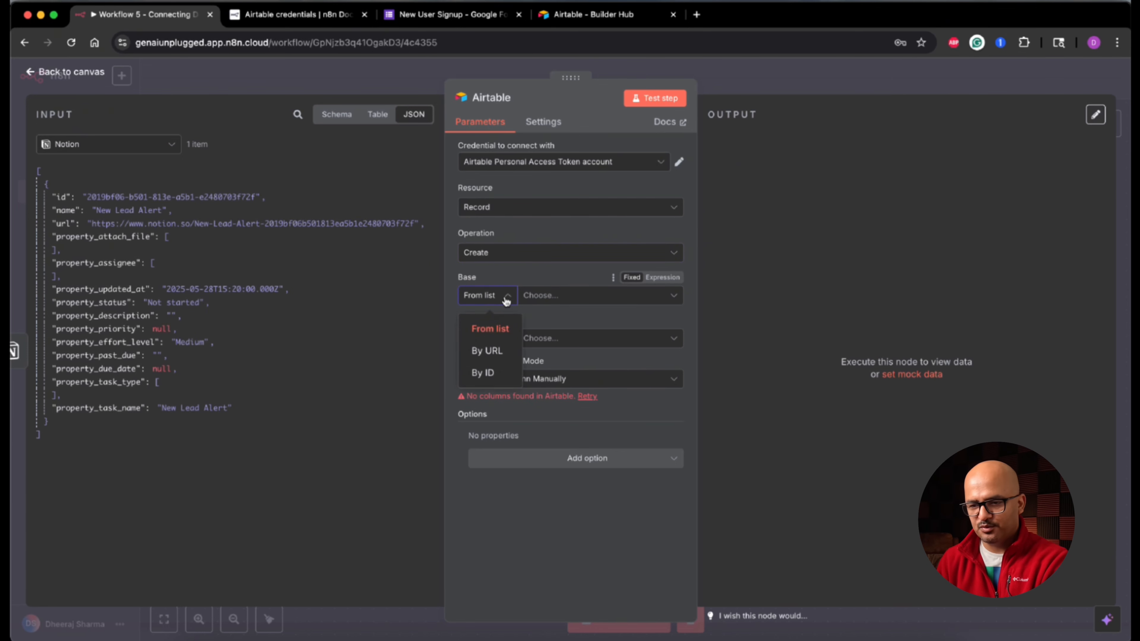
pyautogui.click(507, 300)
pyautogui.click(585, 300)
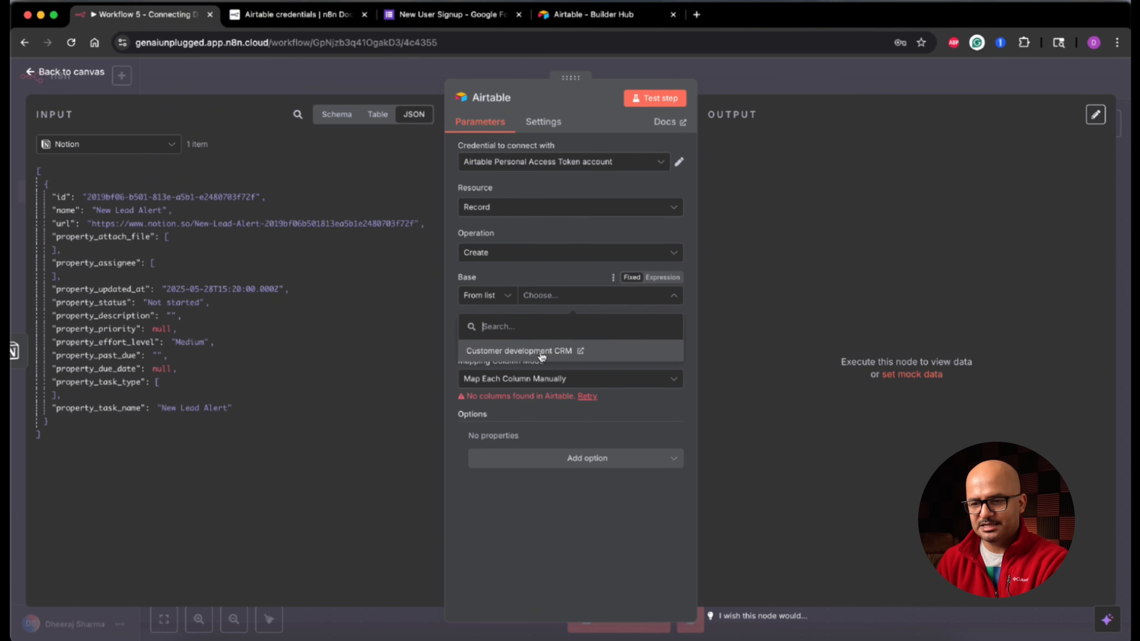
# Step: Open the Customer development CRM base in Airtable to review its five-record Customers table
pyautogui.click(612, 16)
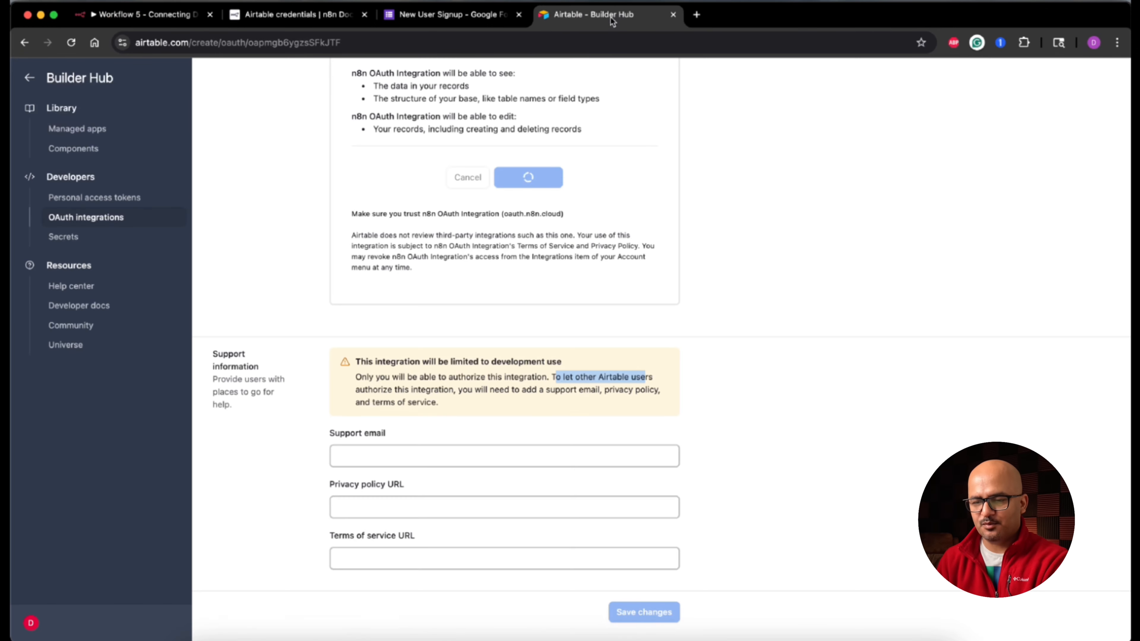
pyautogui.scroll(5, 294, 246)
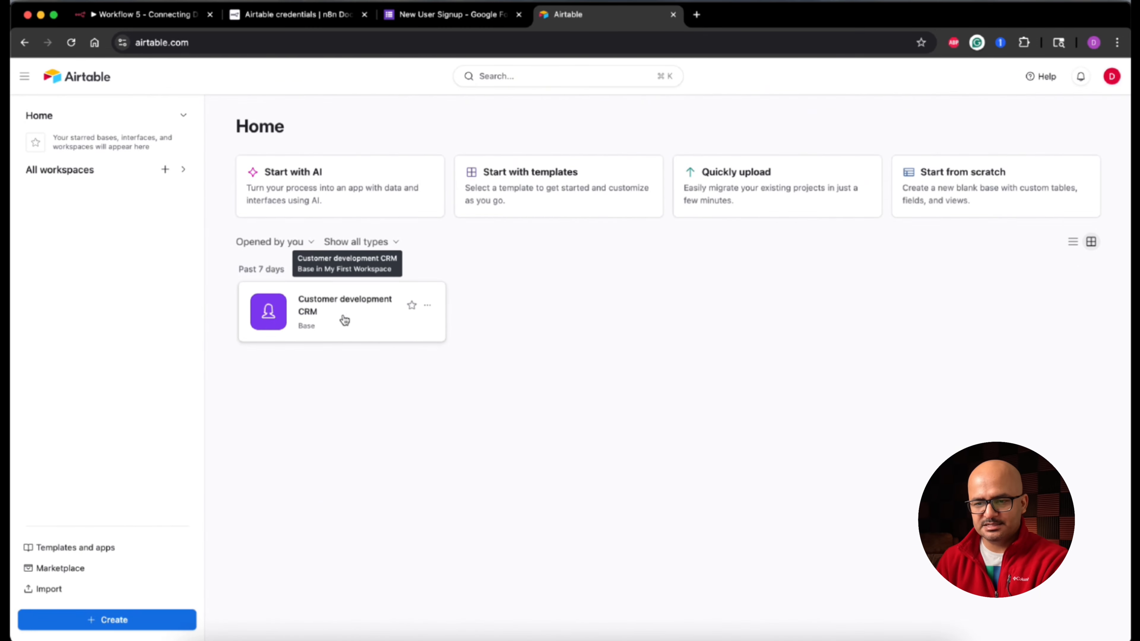
pyautogui.click(353, 315)
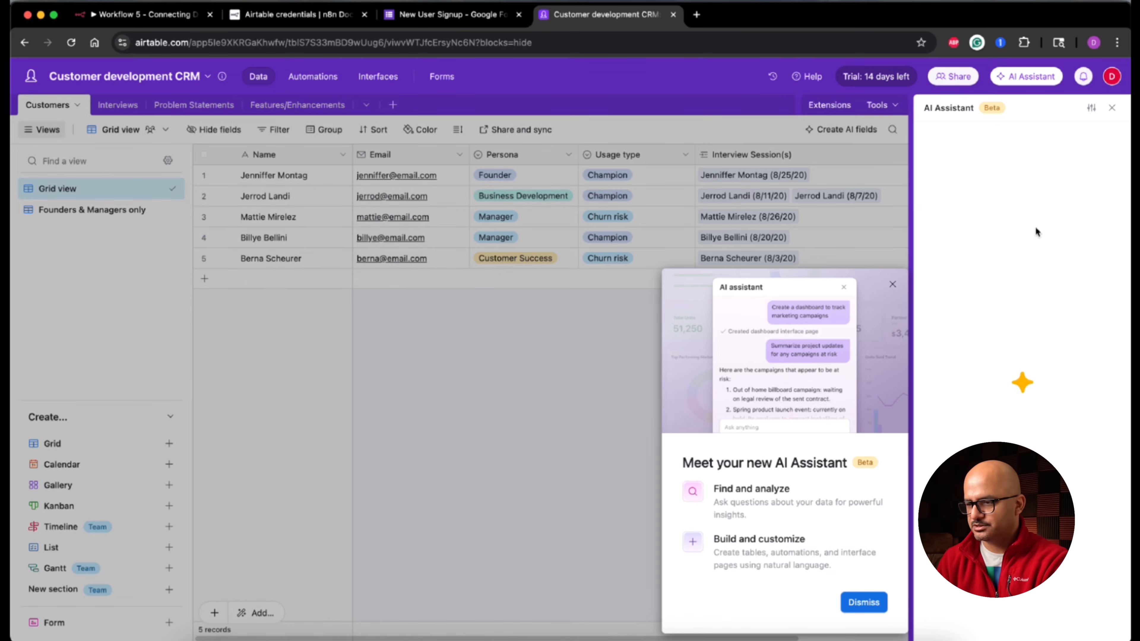
pyautogui.click(1116, 110)
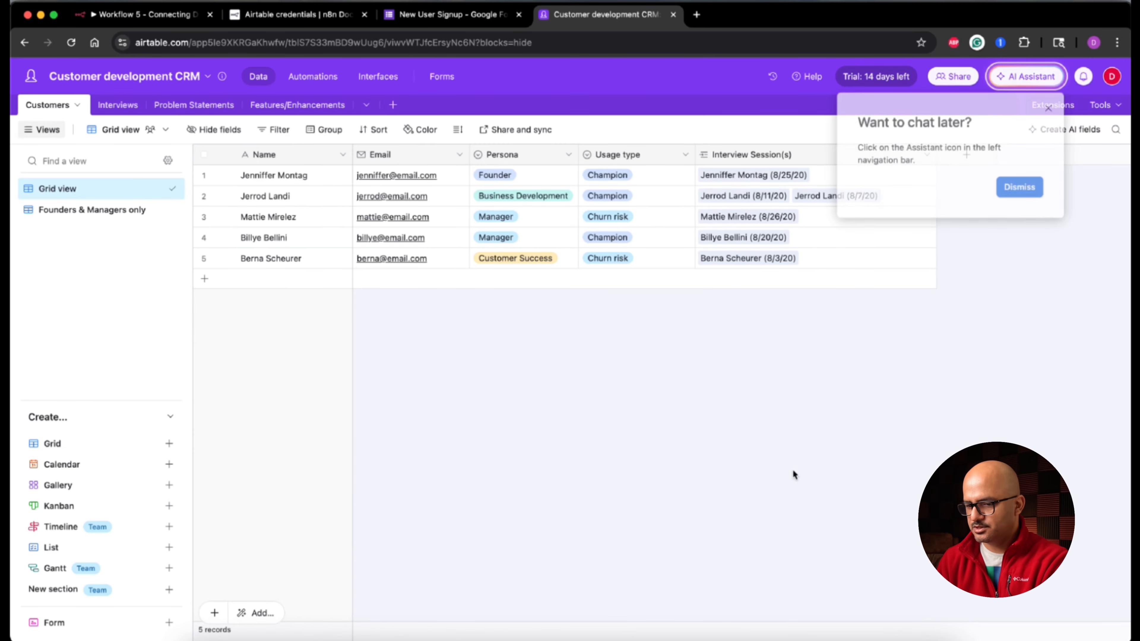
pyautogui.click(1051, 110)
pyautogui.click(395, 539)
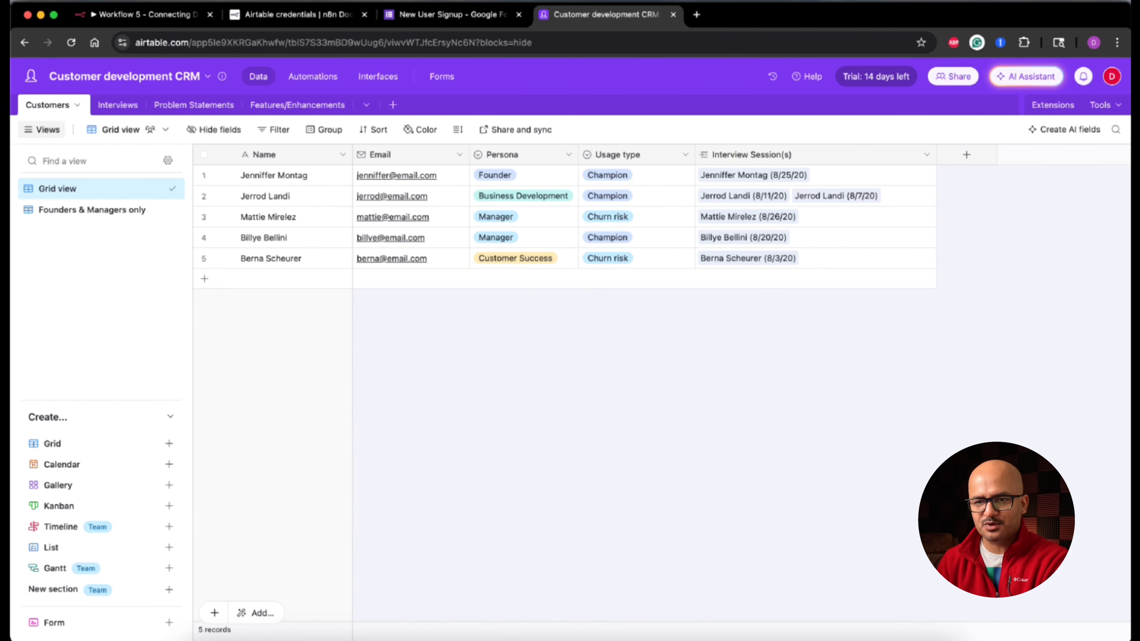
pyautogui.click(166, 14)
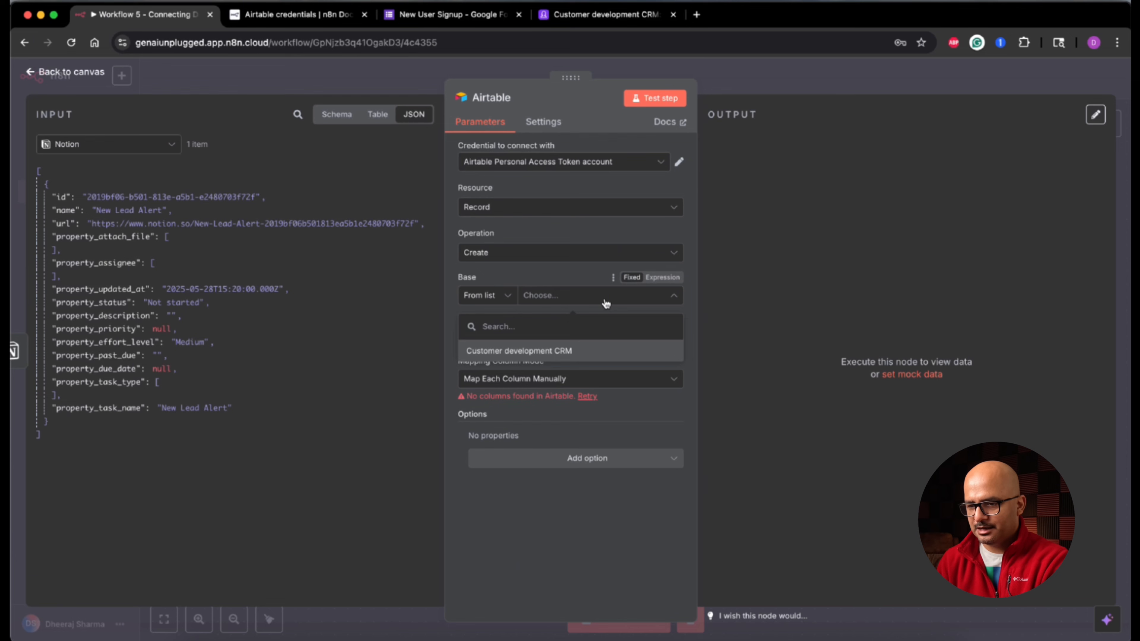
# Step: Set the Base to Customer development CRM and the Table to Customers
pyautogui.click(568, 354)
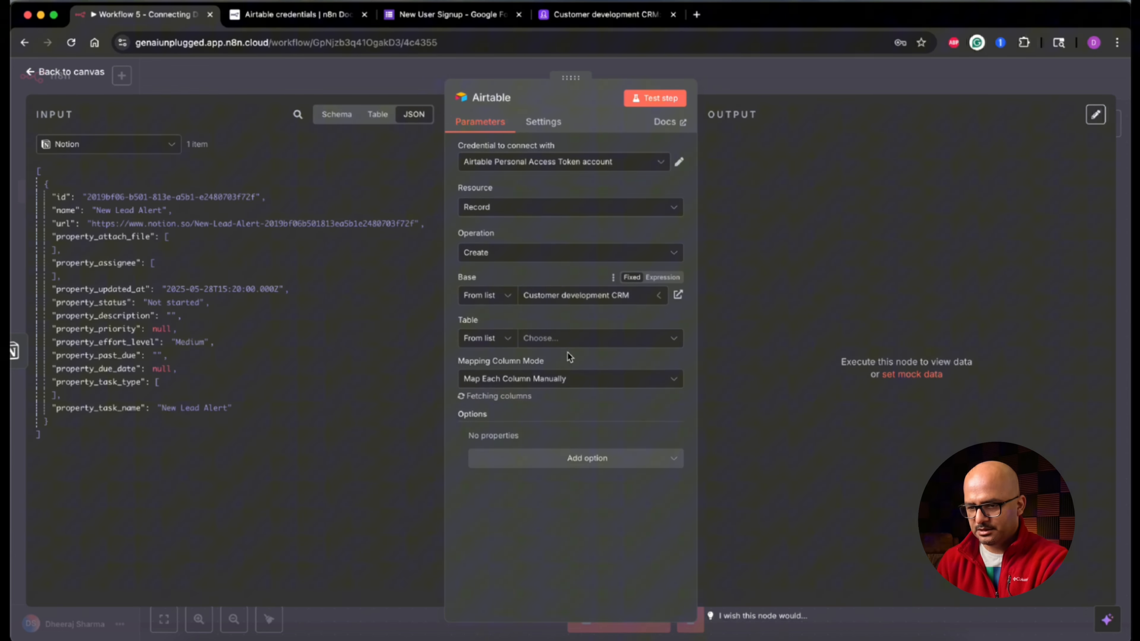
pyautogui.click(592, 339)
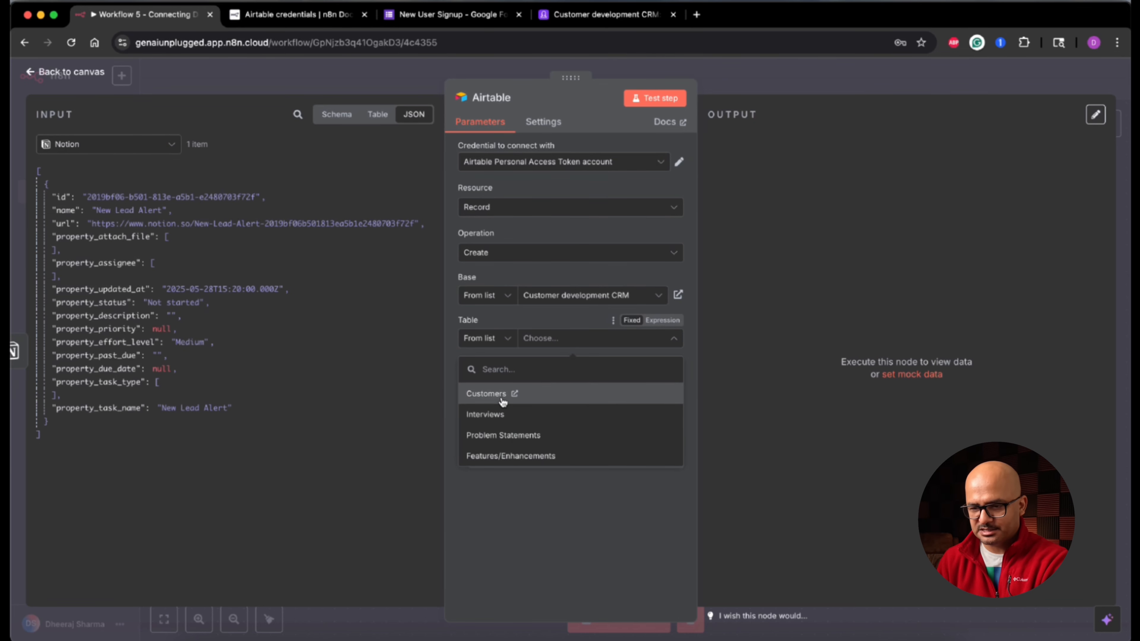
pyautogui.click(486, 394)
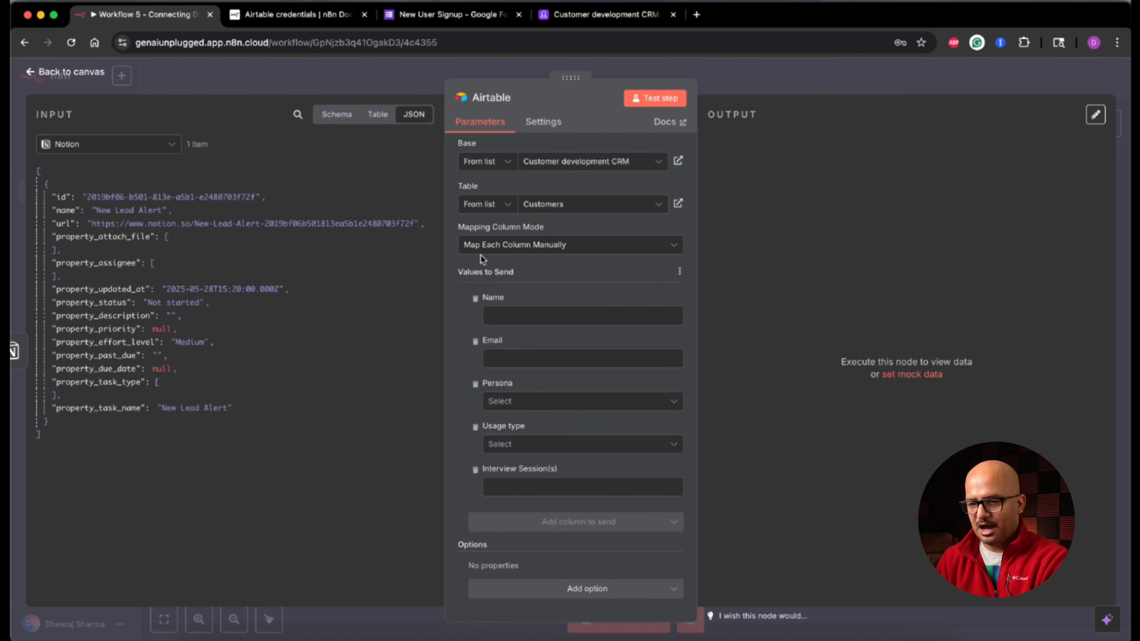
# Step: Keep Map Each Column Manually and show the If node's data as input
pyautogui.click(580, 253)
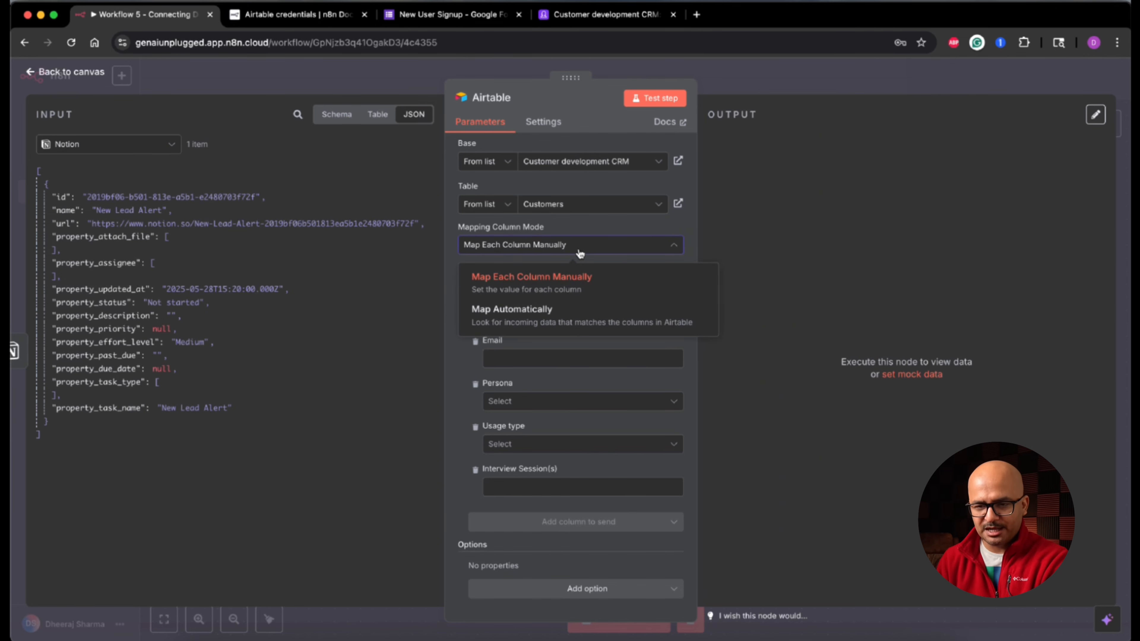
pyautogui.click(580, 253)
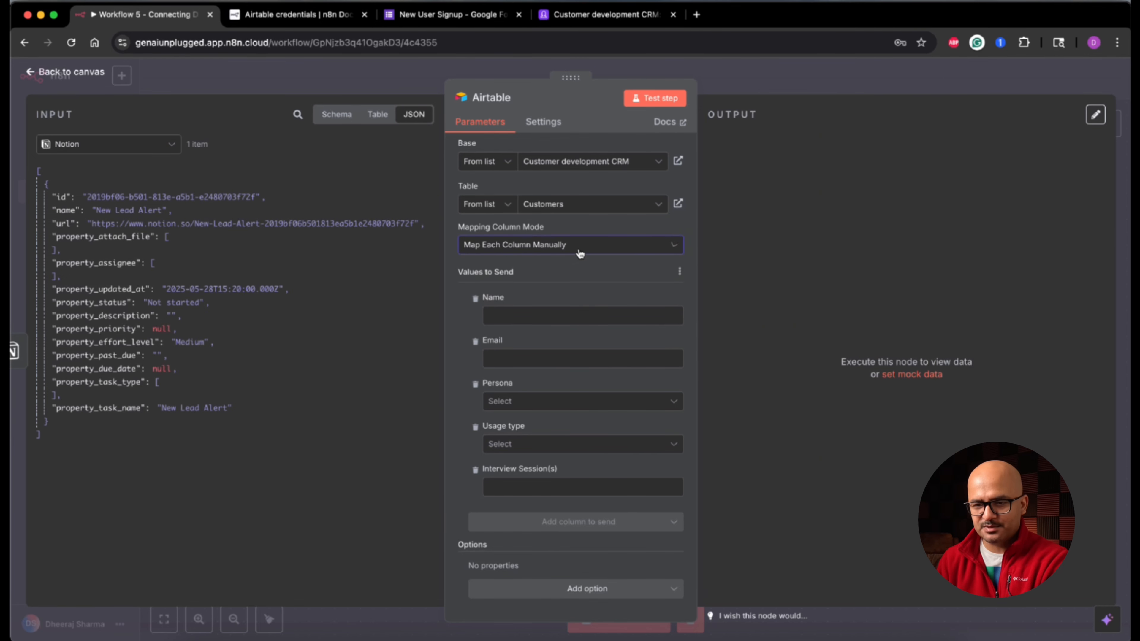
pyautogui.click(145, 147)
pyautogui.click(125, 222)
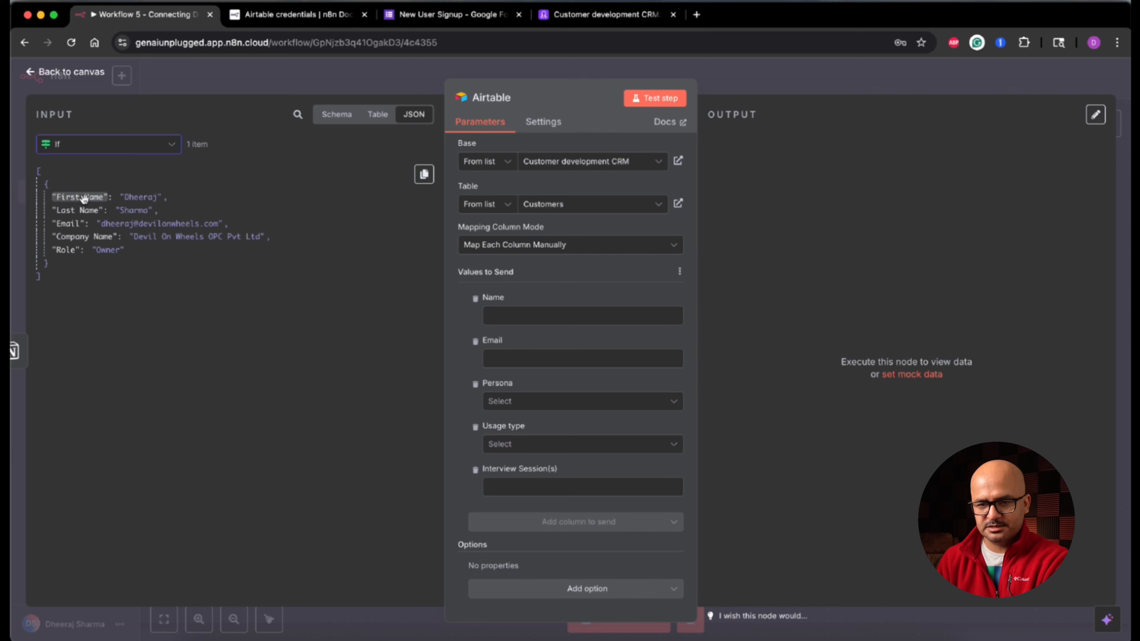
# Step: Set Name to the If node's First Name and Last Name joined by a space
pyautogui.moveTo(85, 199); pyautogui.dragTo(512, 320)
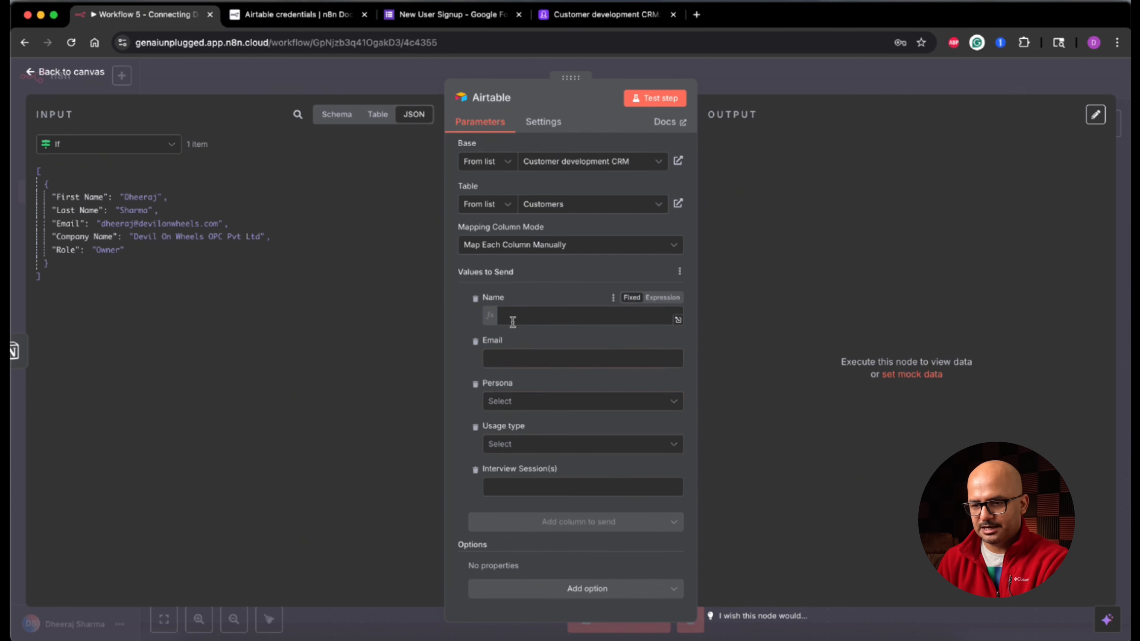
pyautogui.click(679, 321)
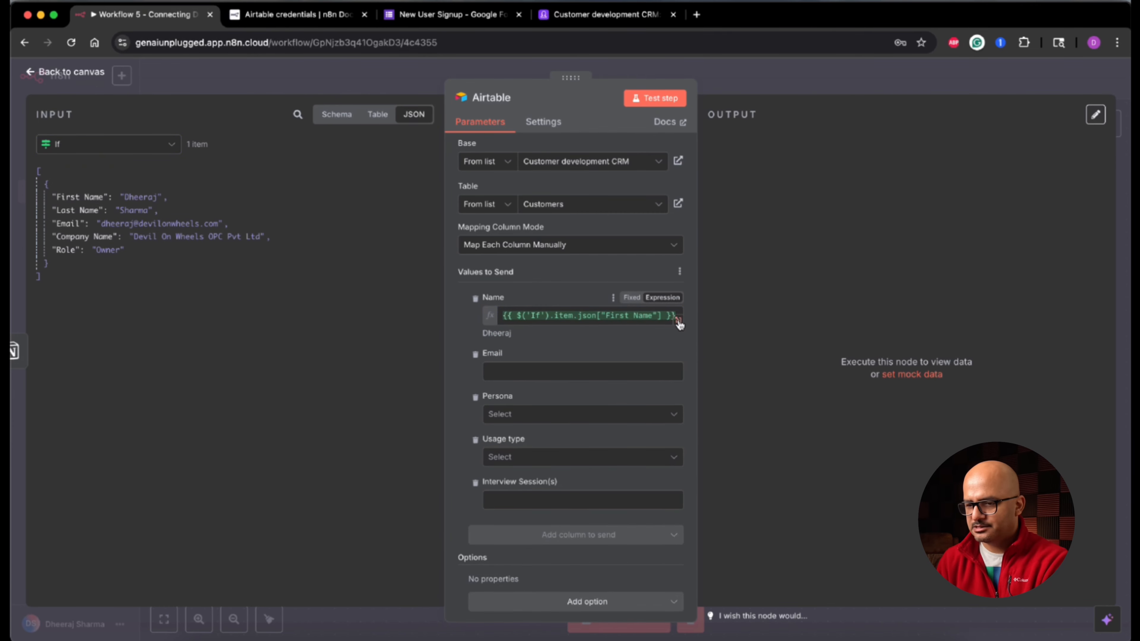
pyautogui.click(679, 321)
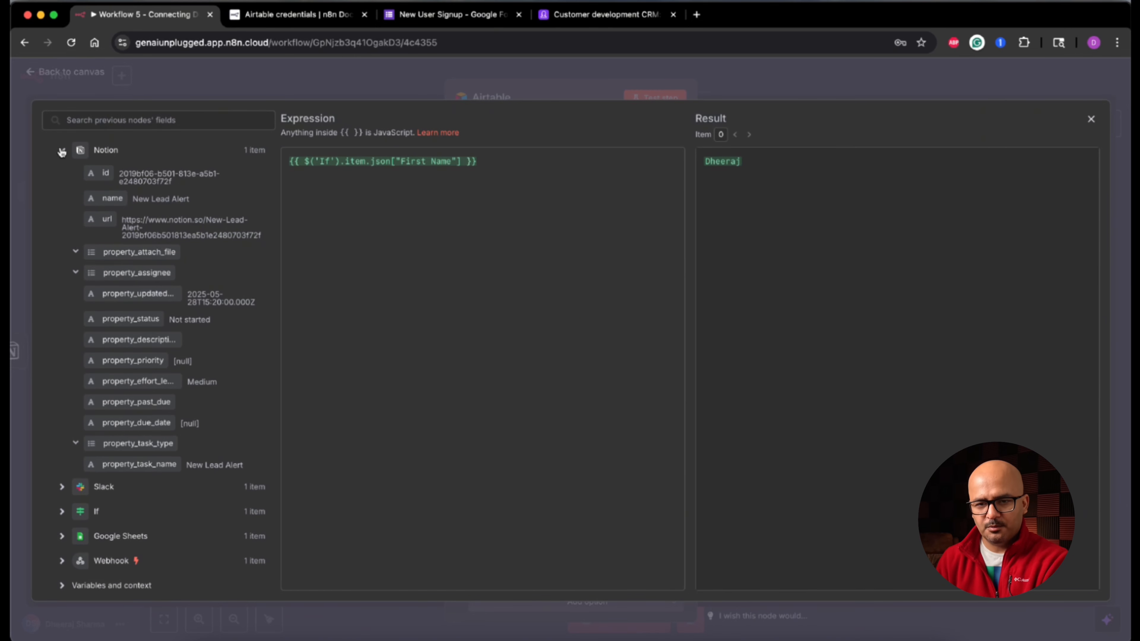
pyautogui.click(62, 202)
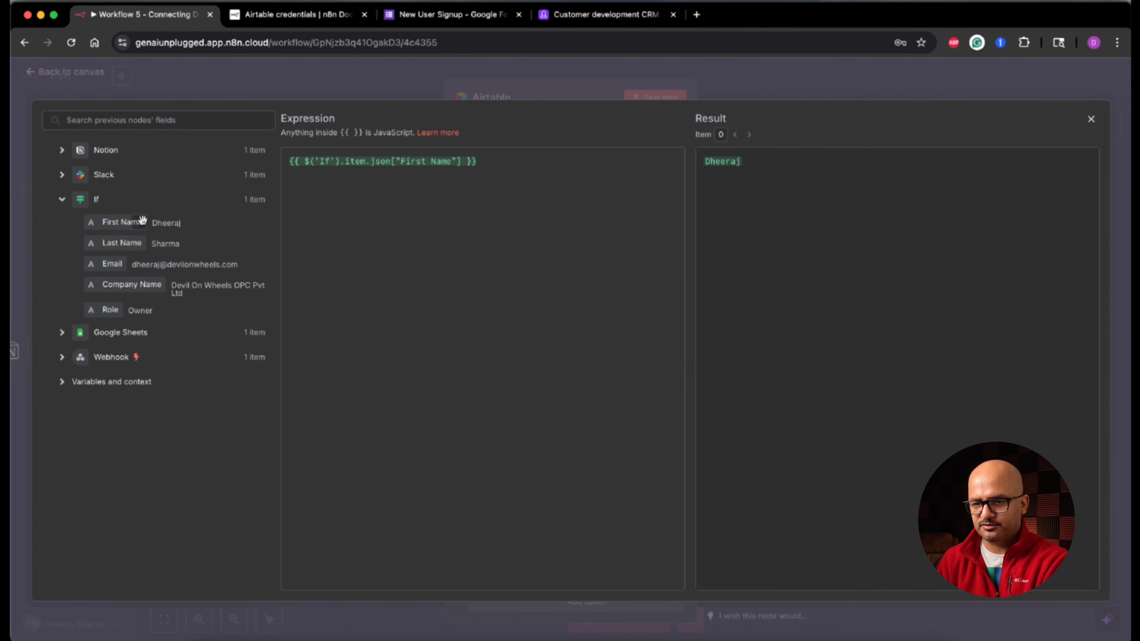
pyautogui.moveTo(116, 246); pyautogui.dragTo(545, 163)
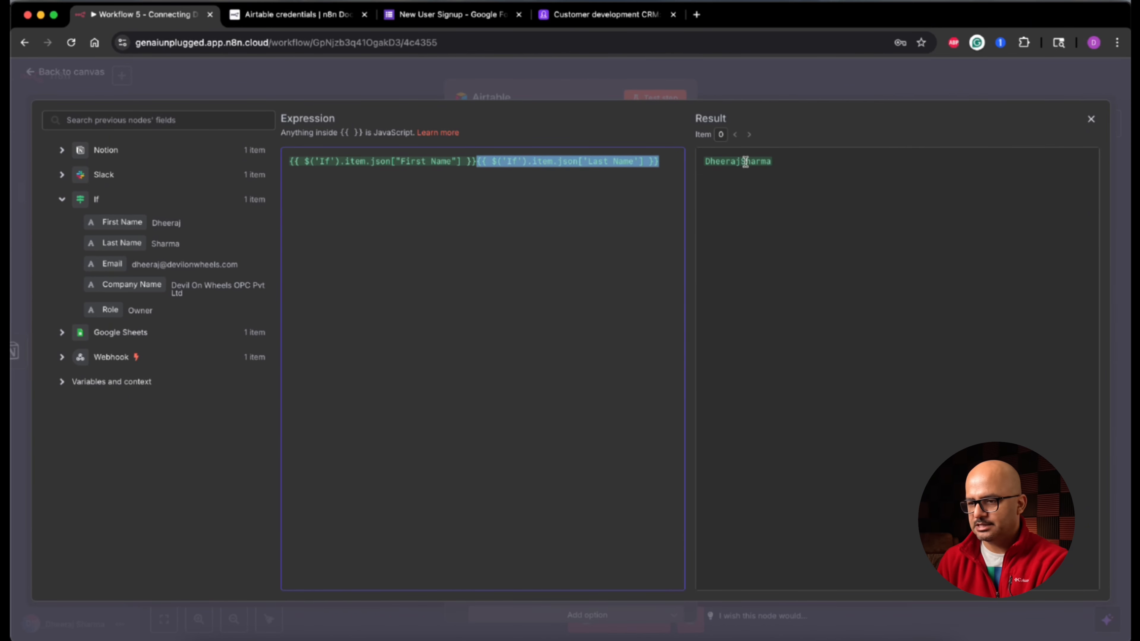
pyautogui.click(530, 192)
pyautogui.click(474, 162)
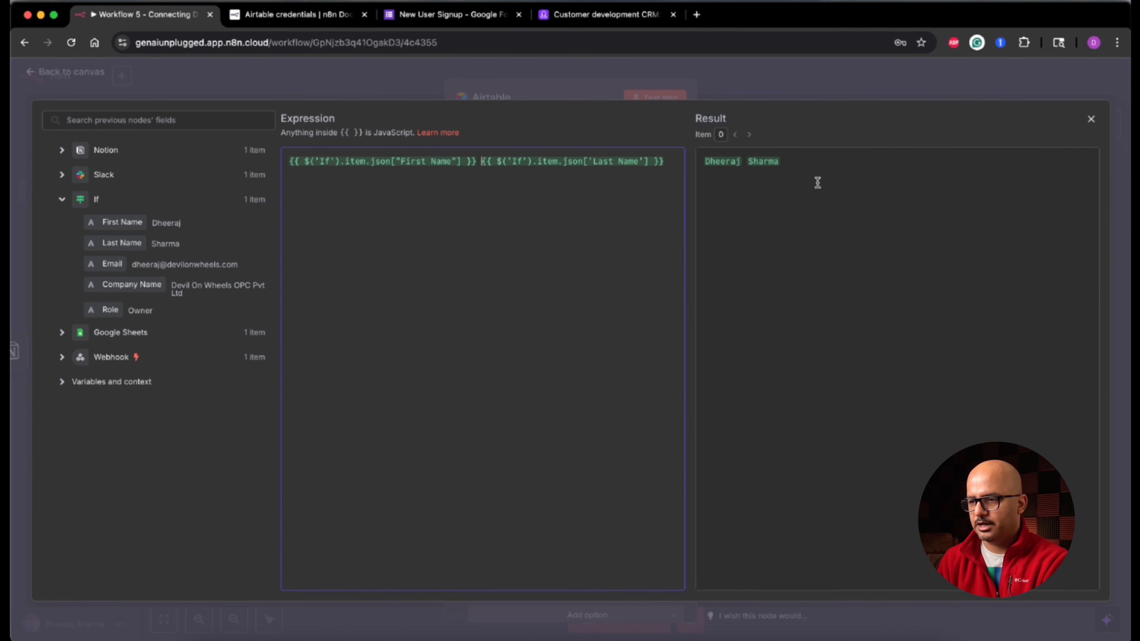
pyautogui.click(1092, 120)
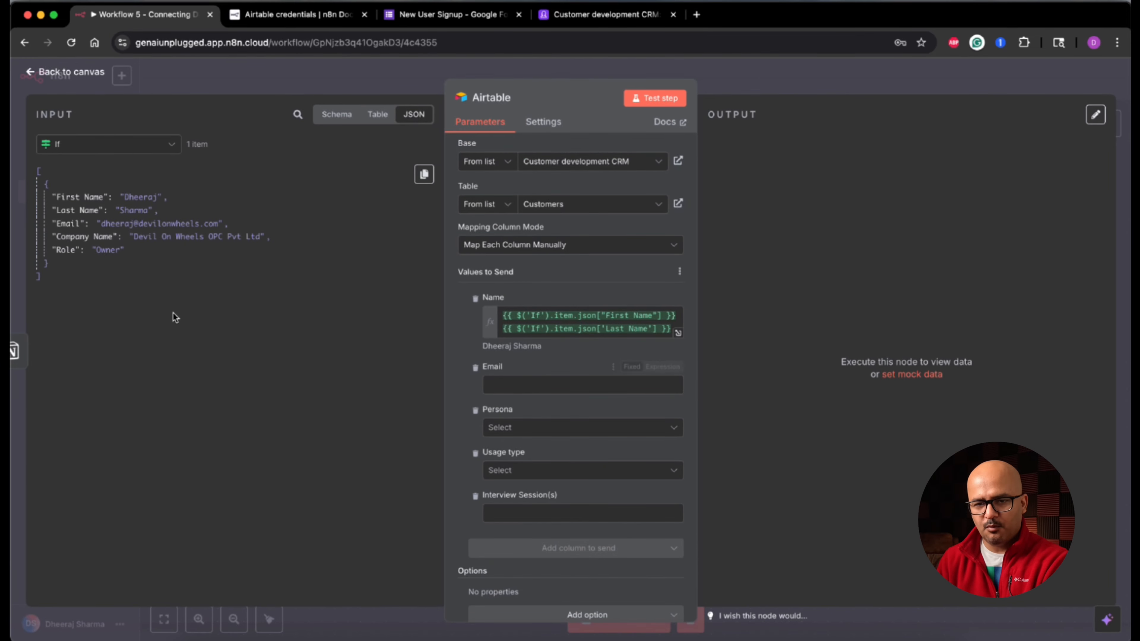
# Step: Map the If node's Email into the Email column, leaving Persona unset
pyautogui.moveTo(71, 223); pyautogui.dragTo(514, 389)
pyautogui.click(278, 407)
pyautogui.scroll(-1, 552, 407)
pyautogui.click(552, 407)
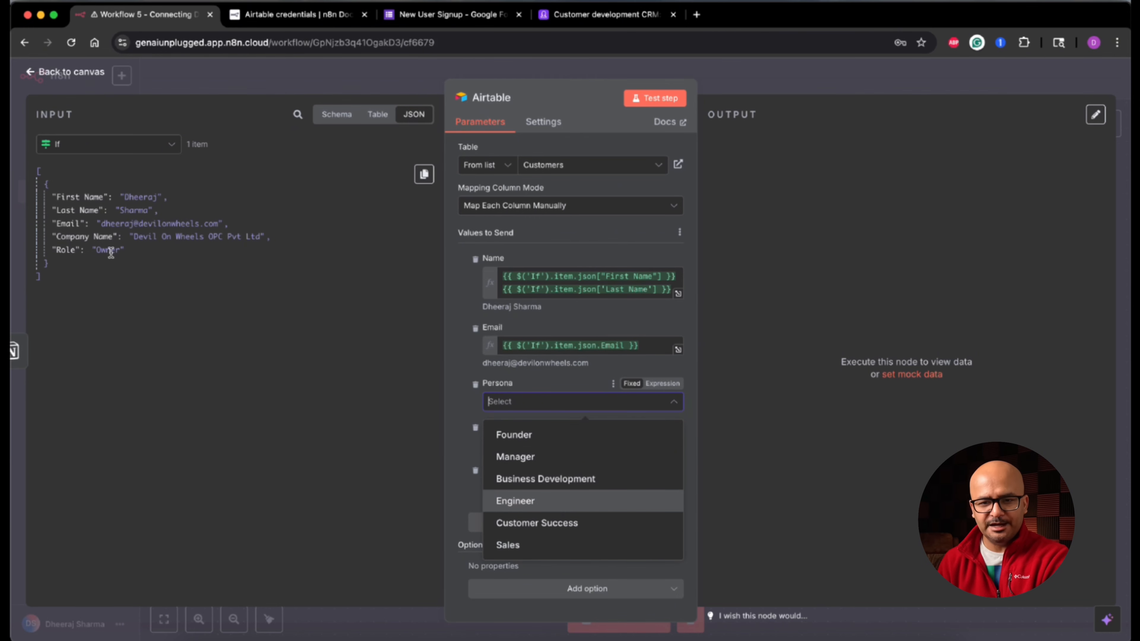
pyautogui.click(454, 397)
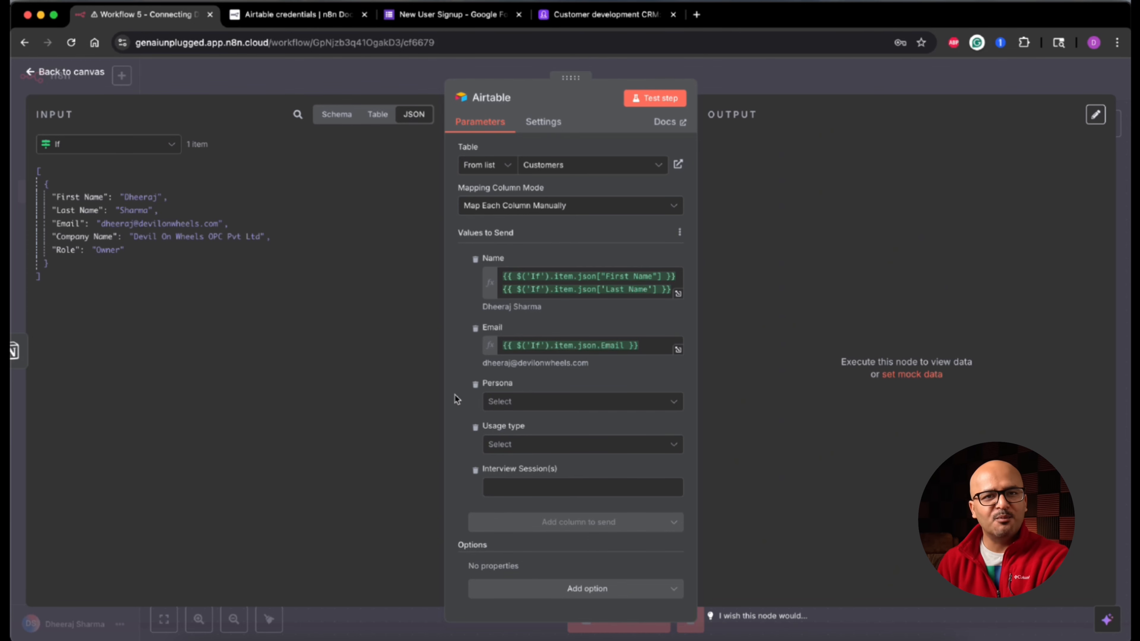
# Step: Remove Persona, Usage type and Interview Session(s), then run the node to create the record
pyautogui.click(476, 385)
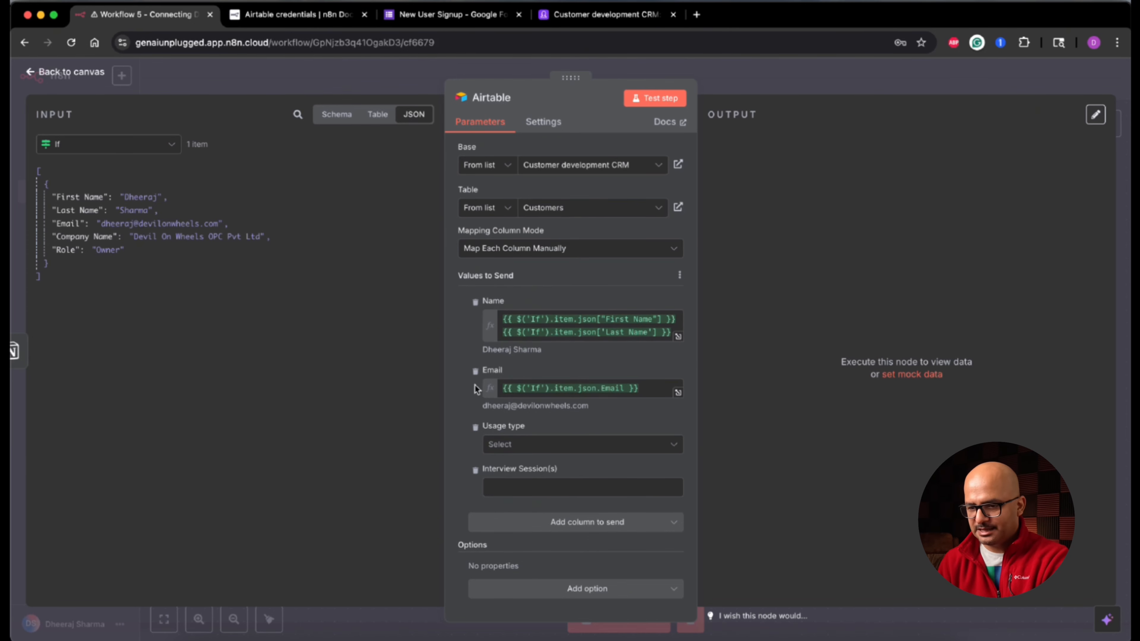
pyautogui.click(475, 427)
pyautogui.click(475, 470)
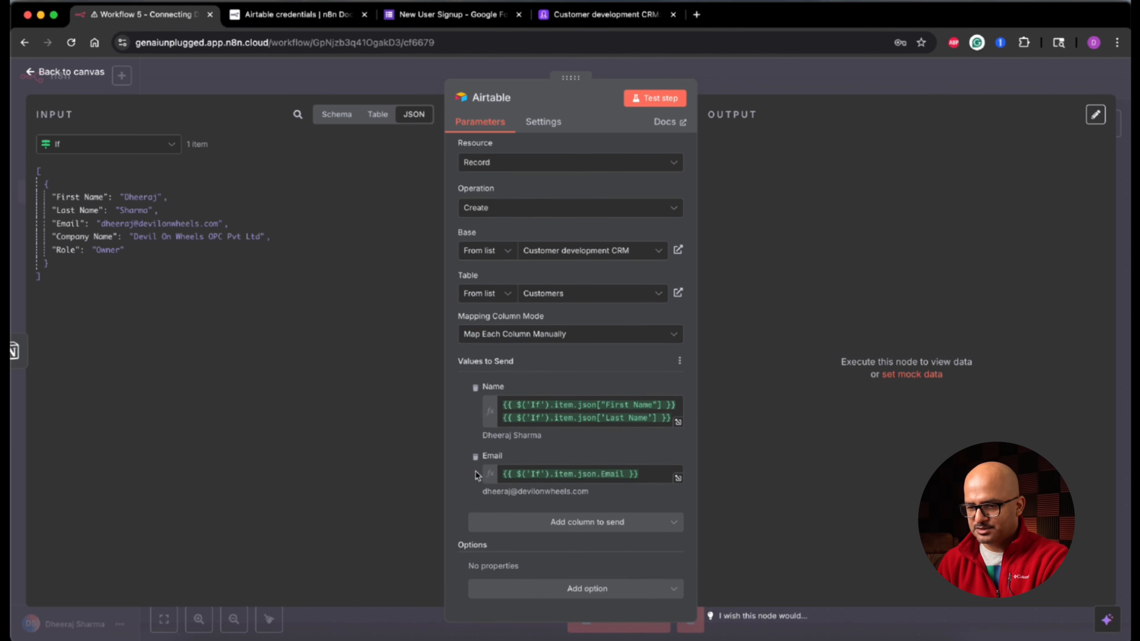
pyautogui.click(657, 107)
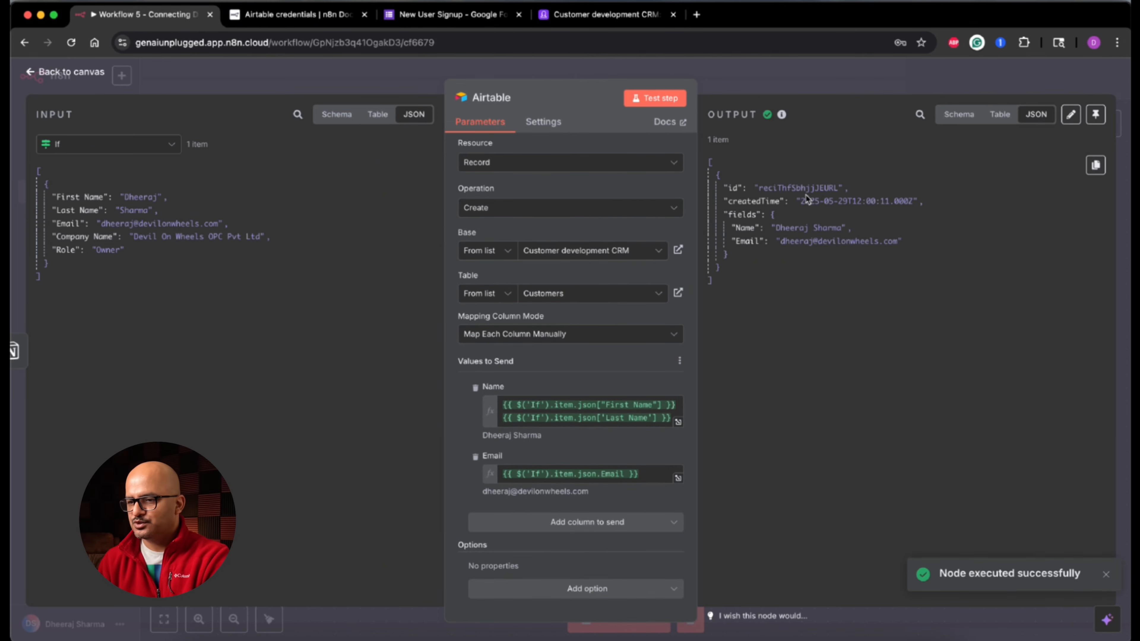
pyautogui.click(601, 14)
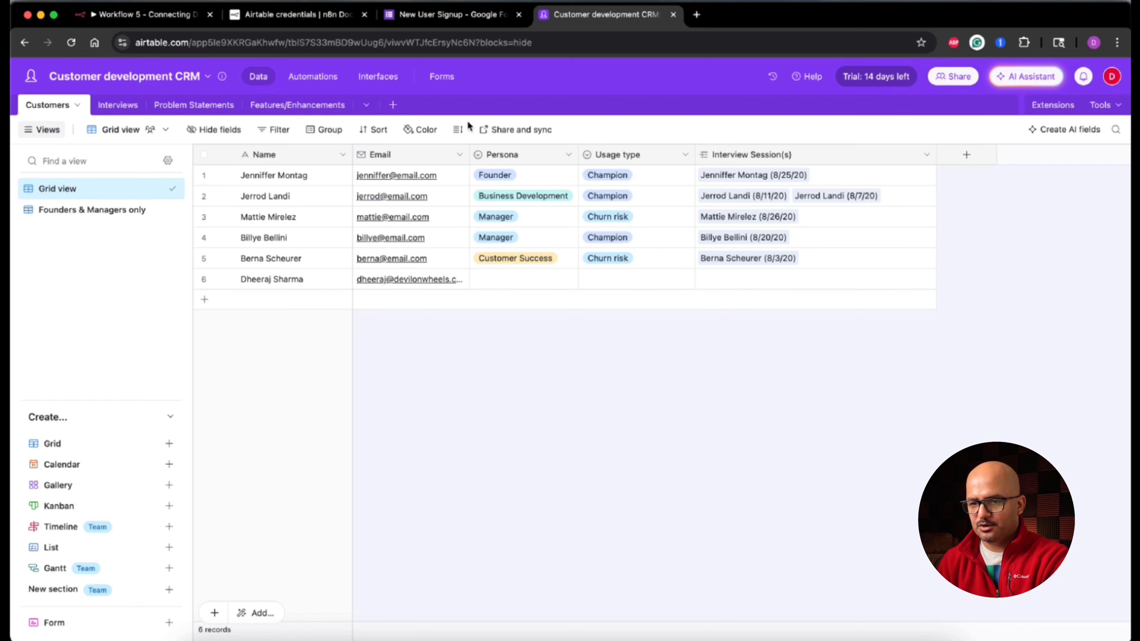